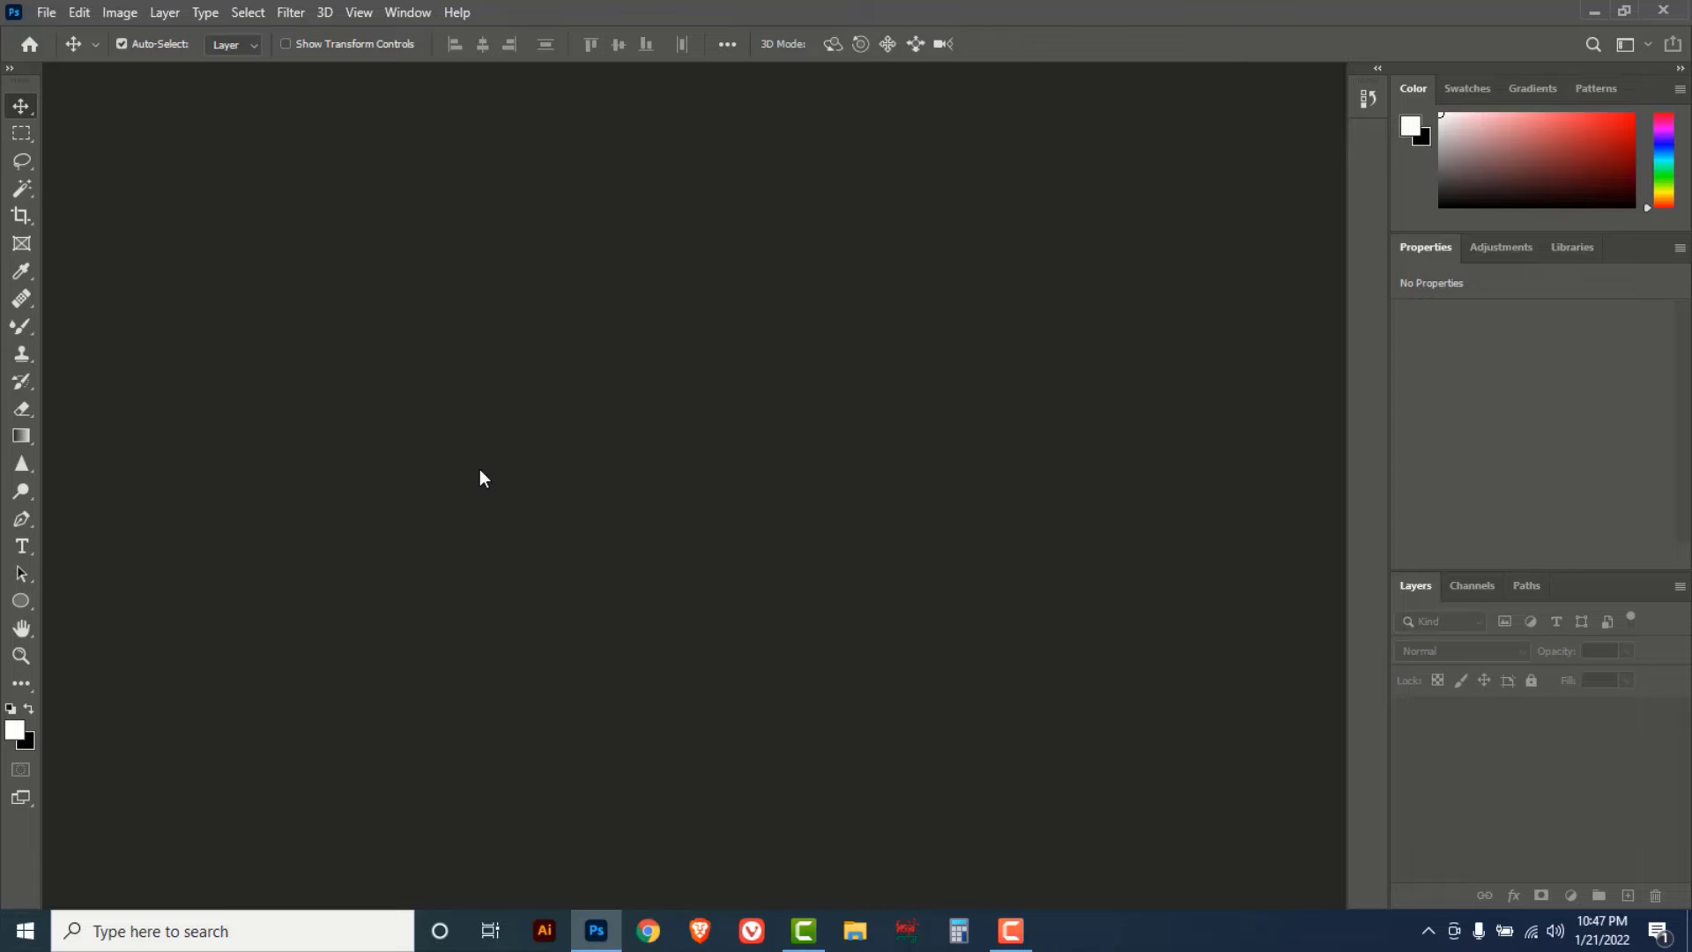
# - Start a new document from the File menu
pyautogui.click(46, 13)
pyautogui.click(53, 33)
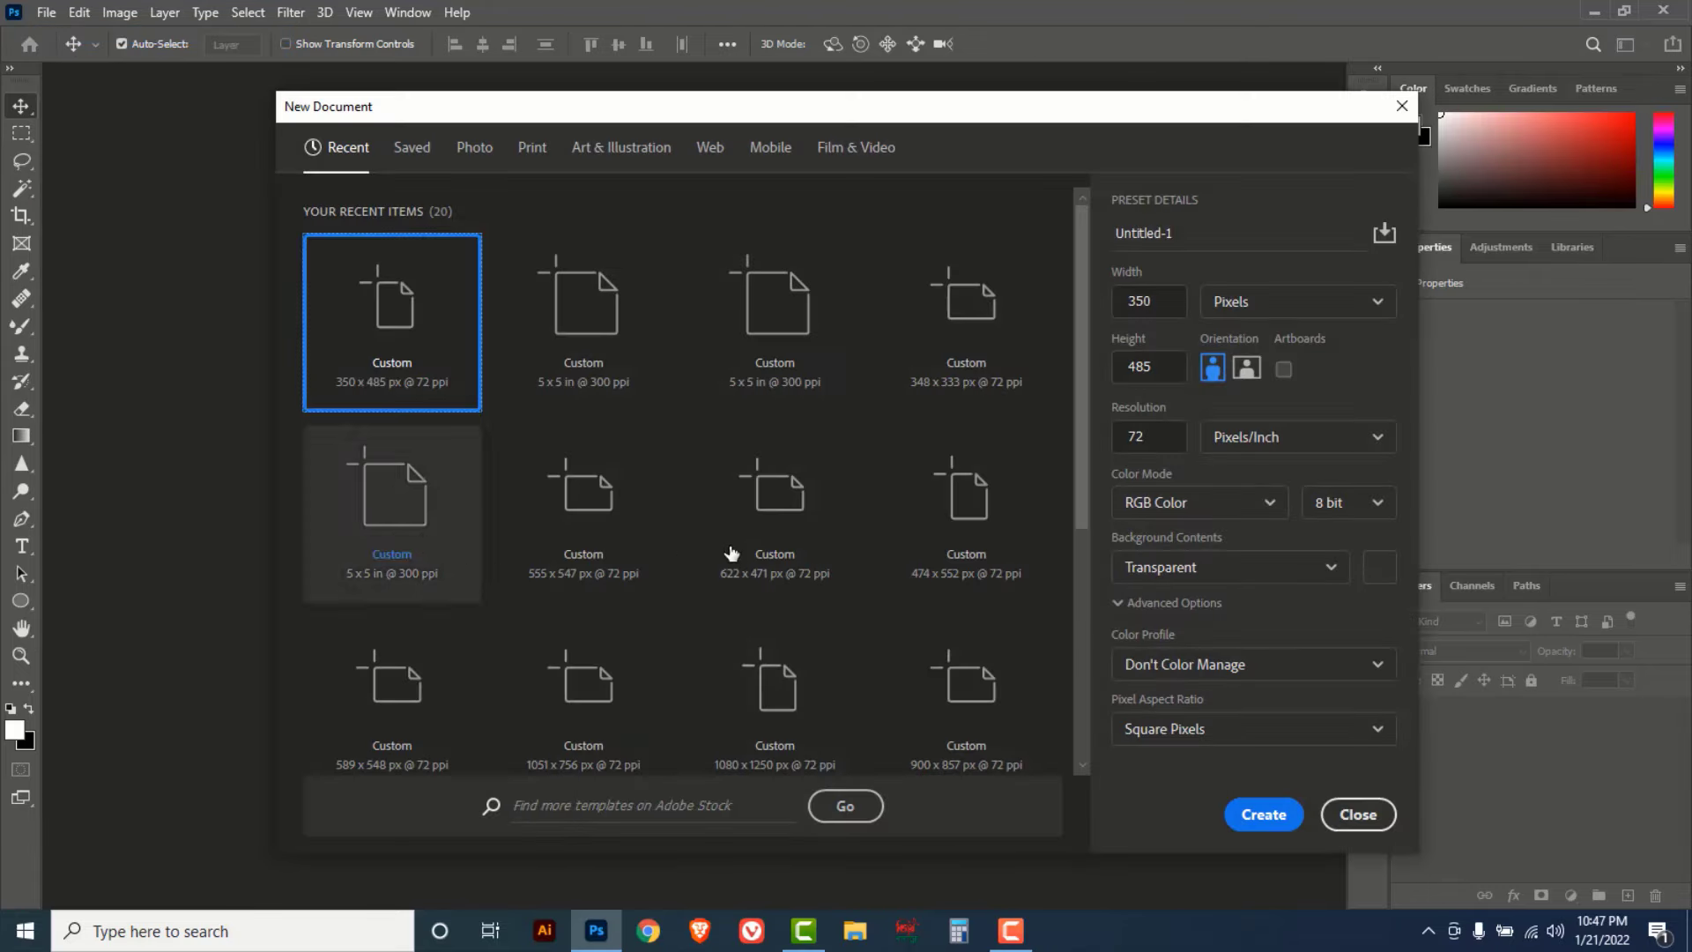
# - Set the document size to 5 × 5 inches at 300 pixels/inch
pyautogui.click(1379, 309)
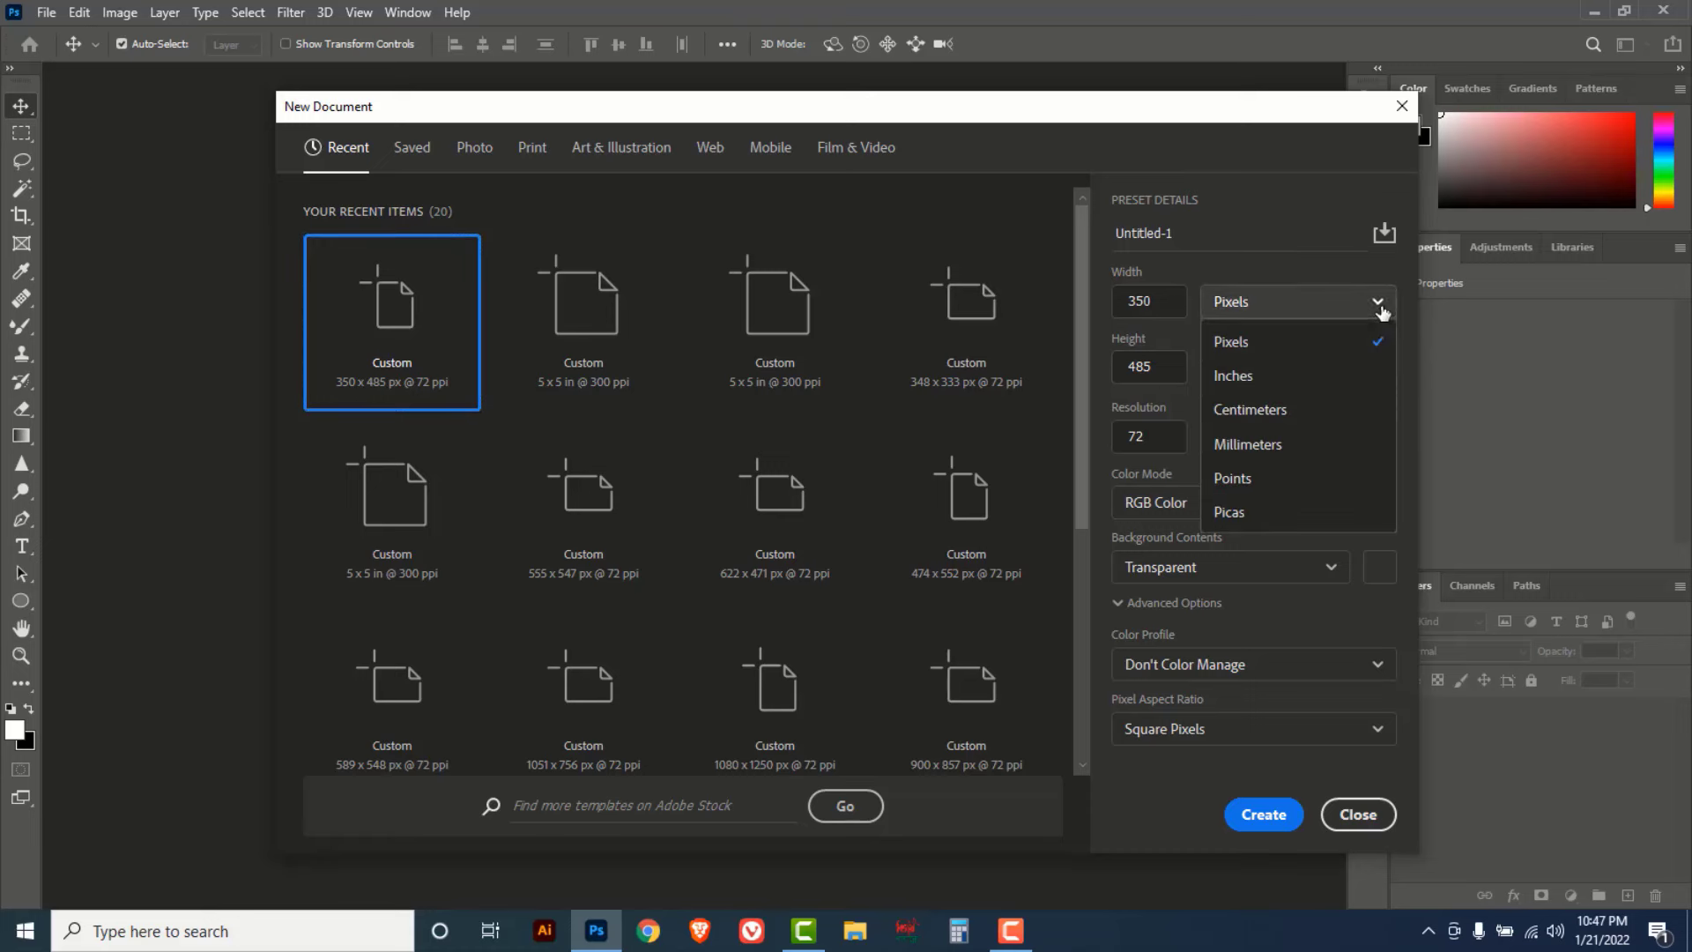
pyautogui.click(1233, 376)
pyautogui.moveTo(1165, 300); pyautogui.dragTo(1096, 307)
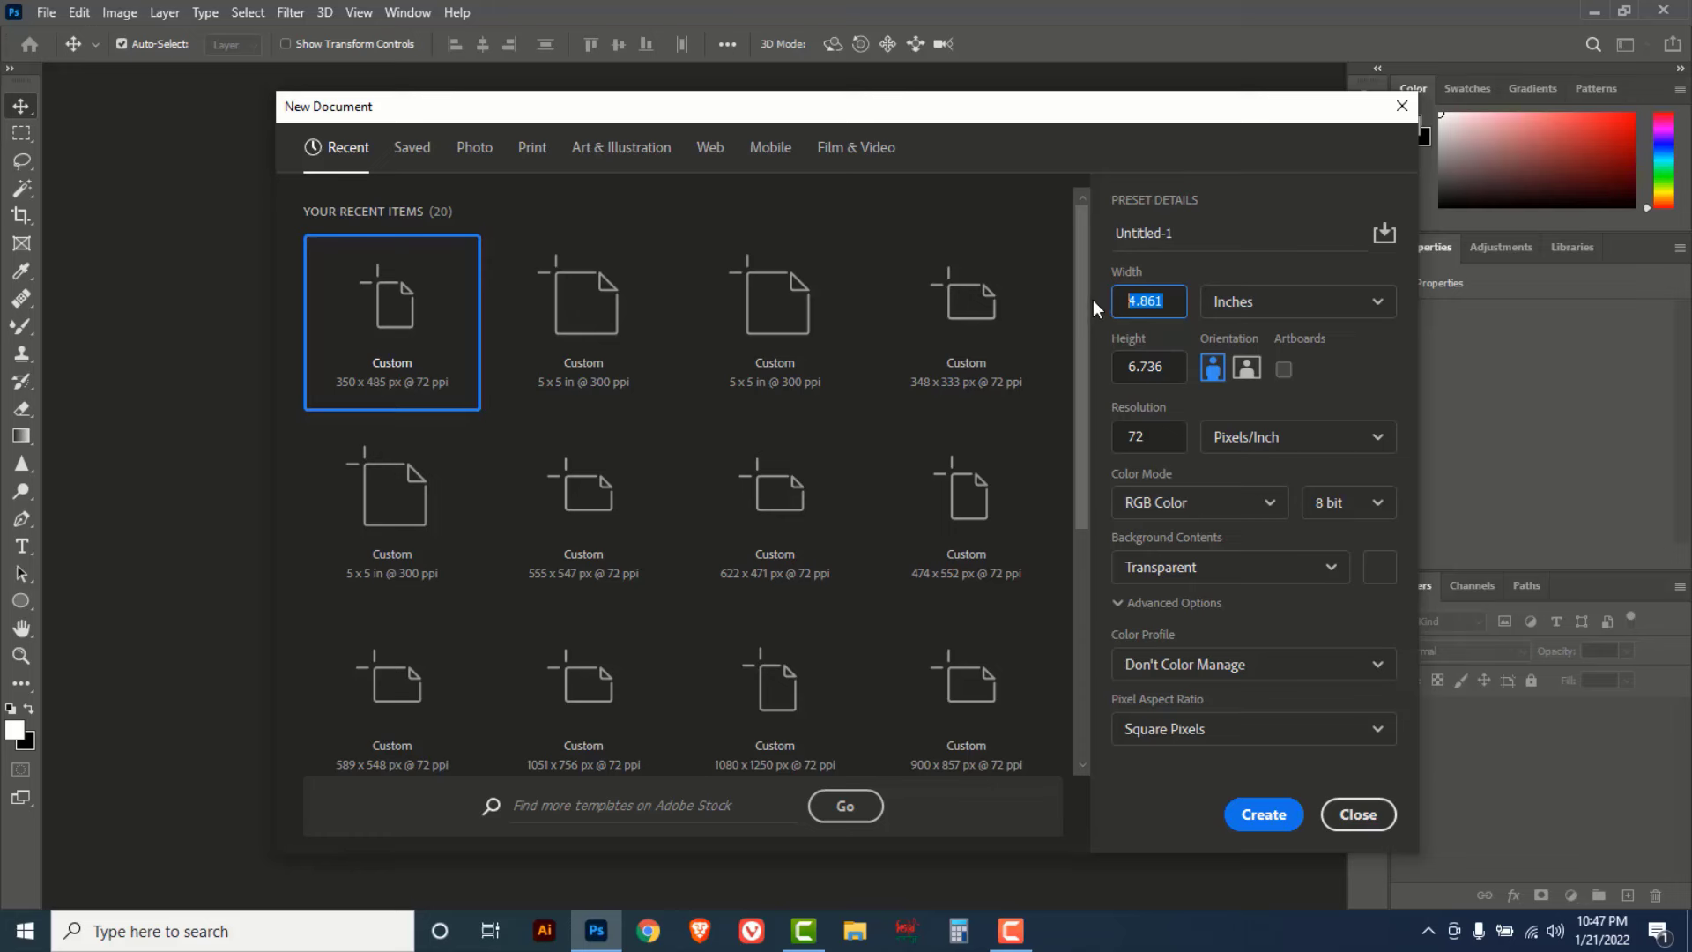
pyautogui.write('5')
pyautogui.press('Tab')
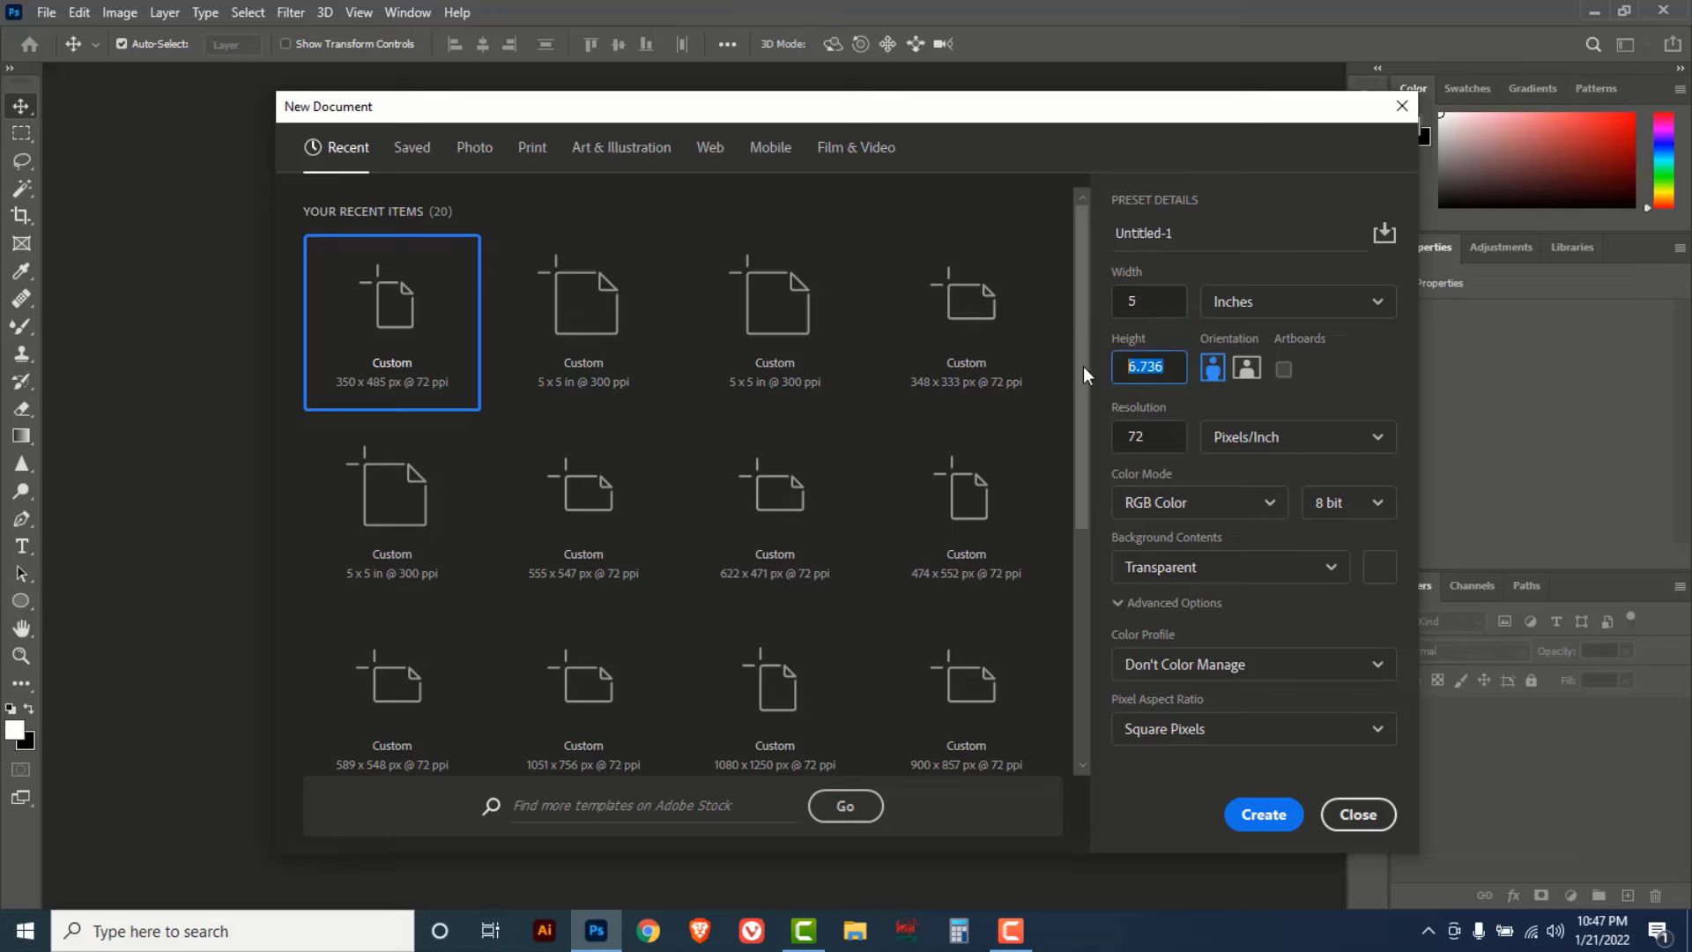
pyautogui.write('5')
pyautogui.moveTo(1157, 434); pyautogui.dragTo(1107, 431)
pyautogui.write('300')
# - Keep RGB Color mode, choose a black background, and create the document
pyautogui.click(1269, 503)
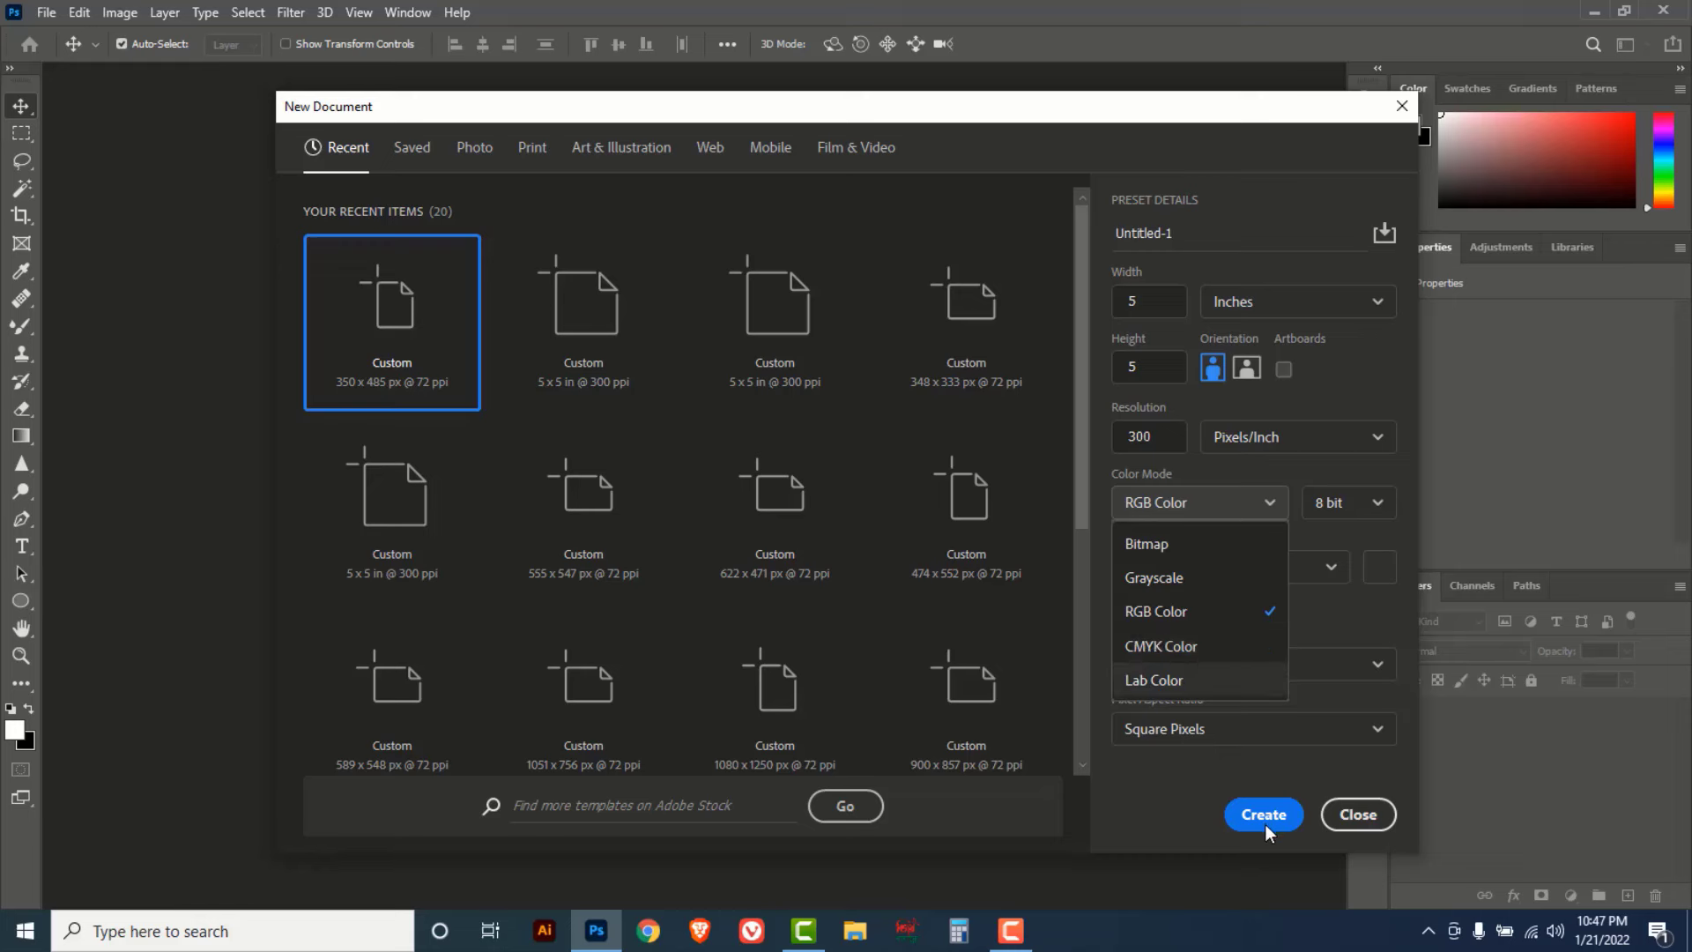
pyautogui.click(1387, 617)
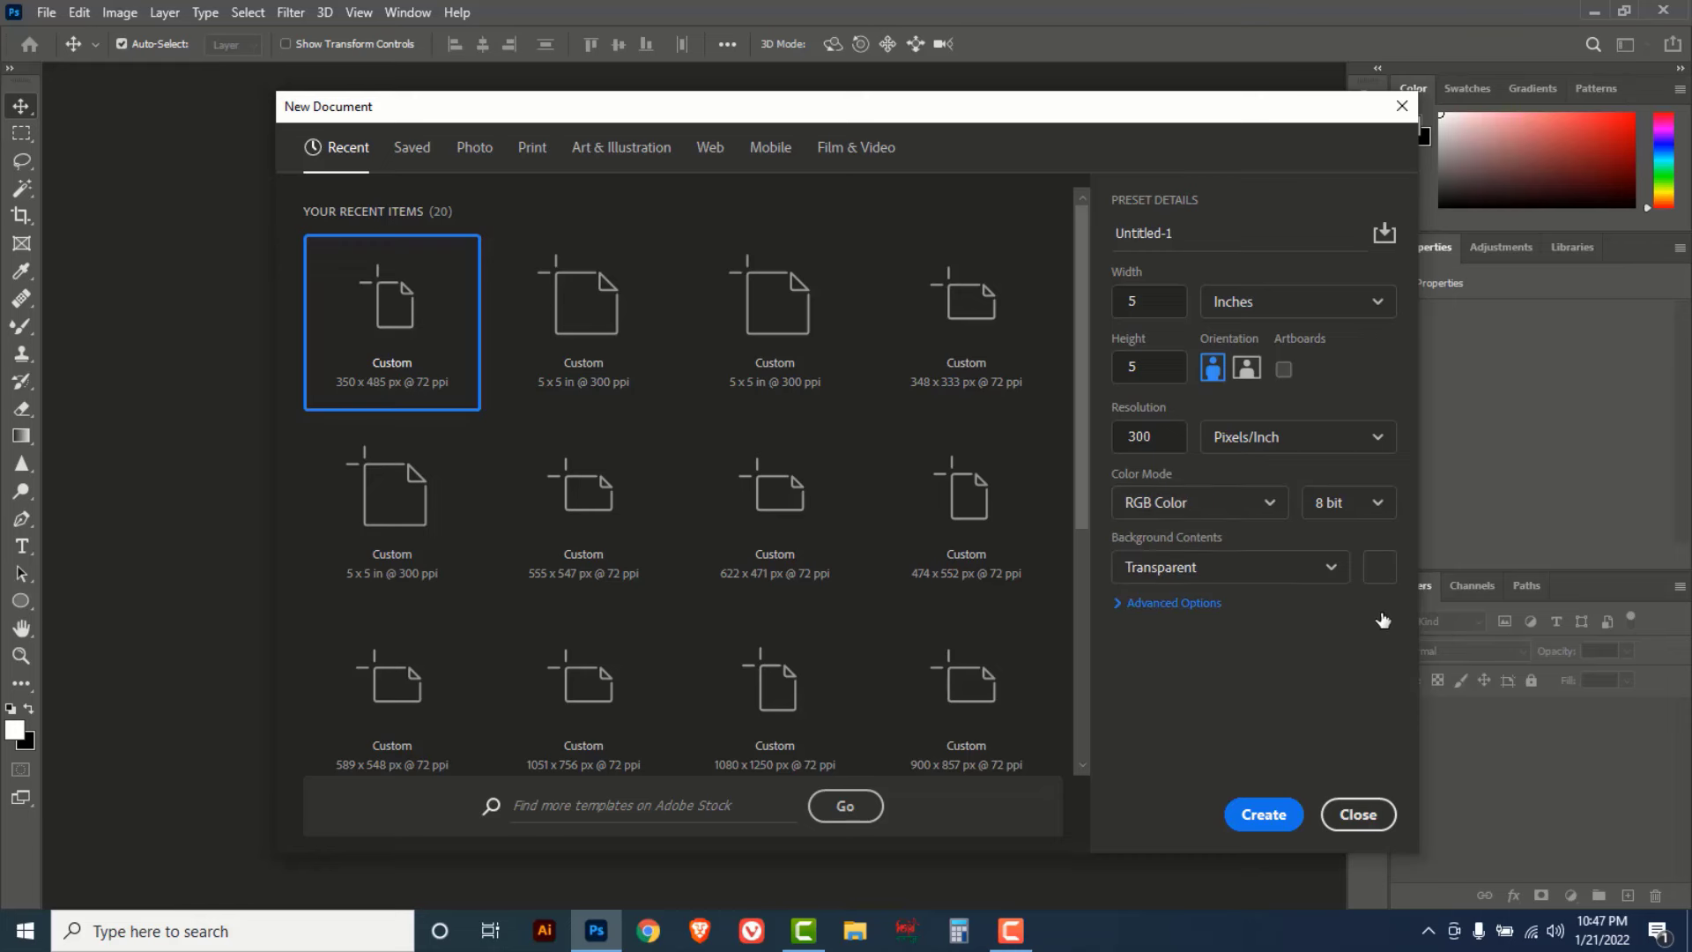
pyautogui.click(1330, 569)
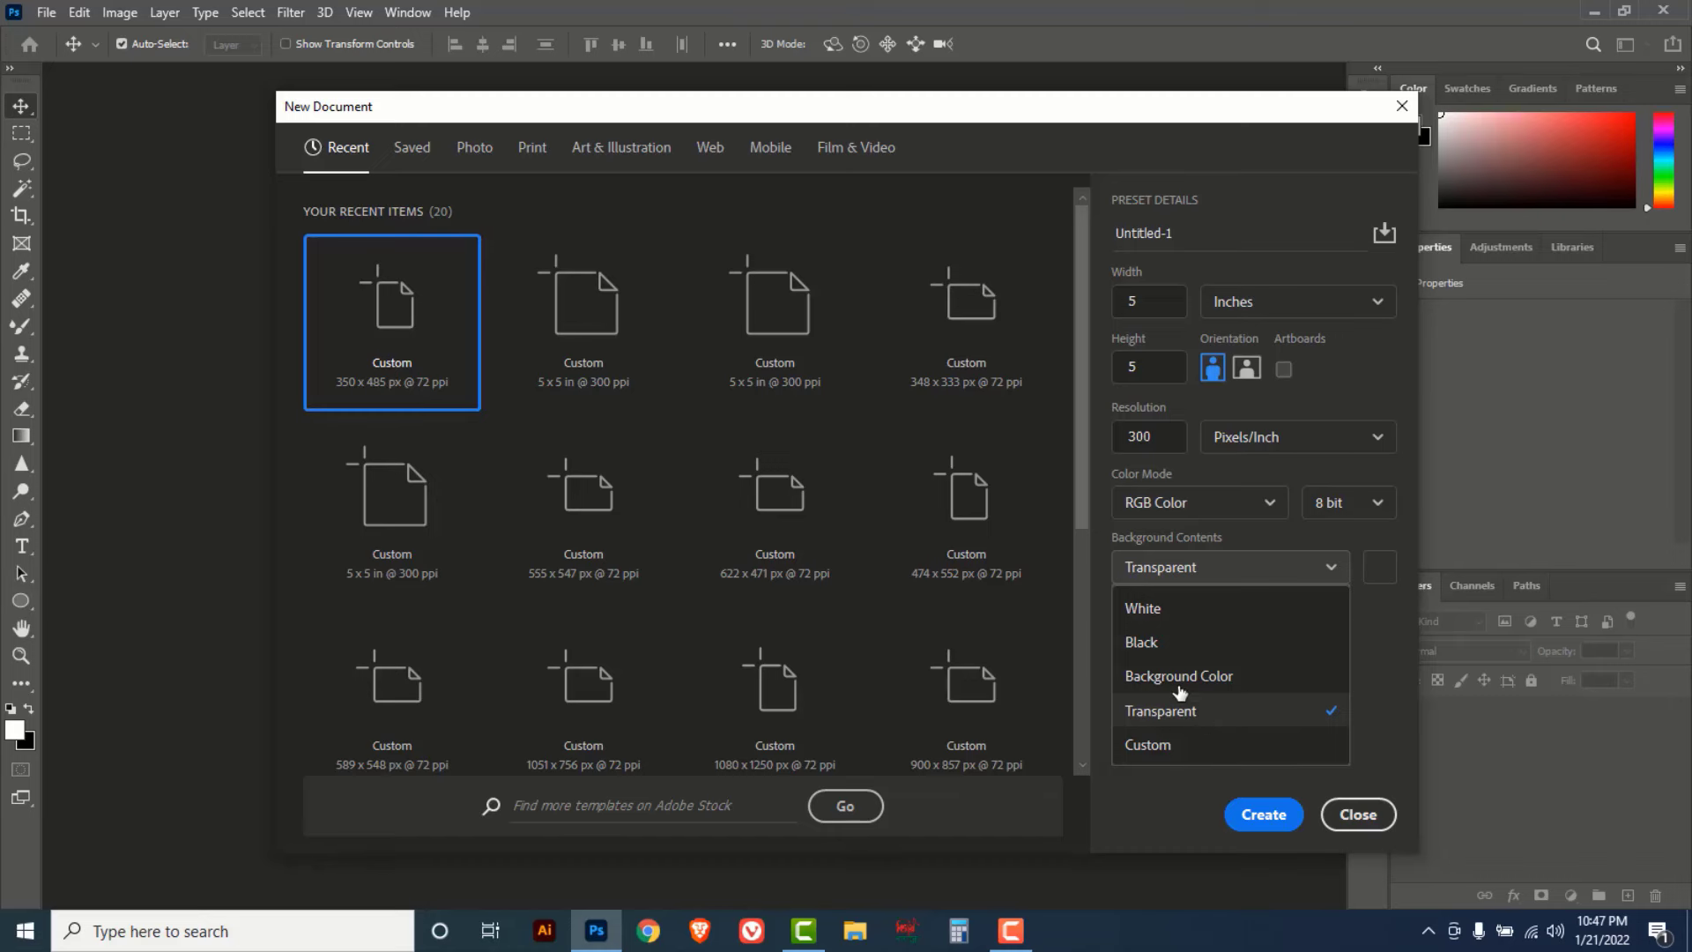
pyautogui.click(1142, 643)
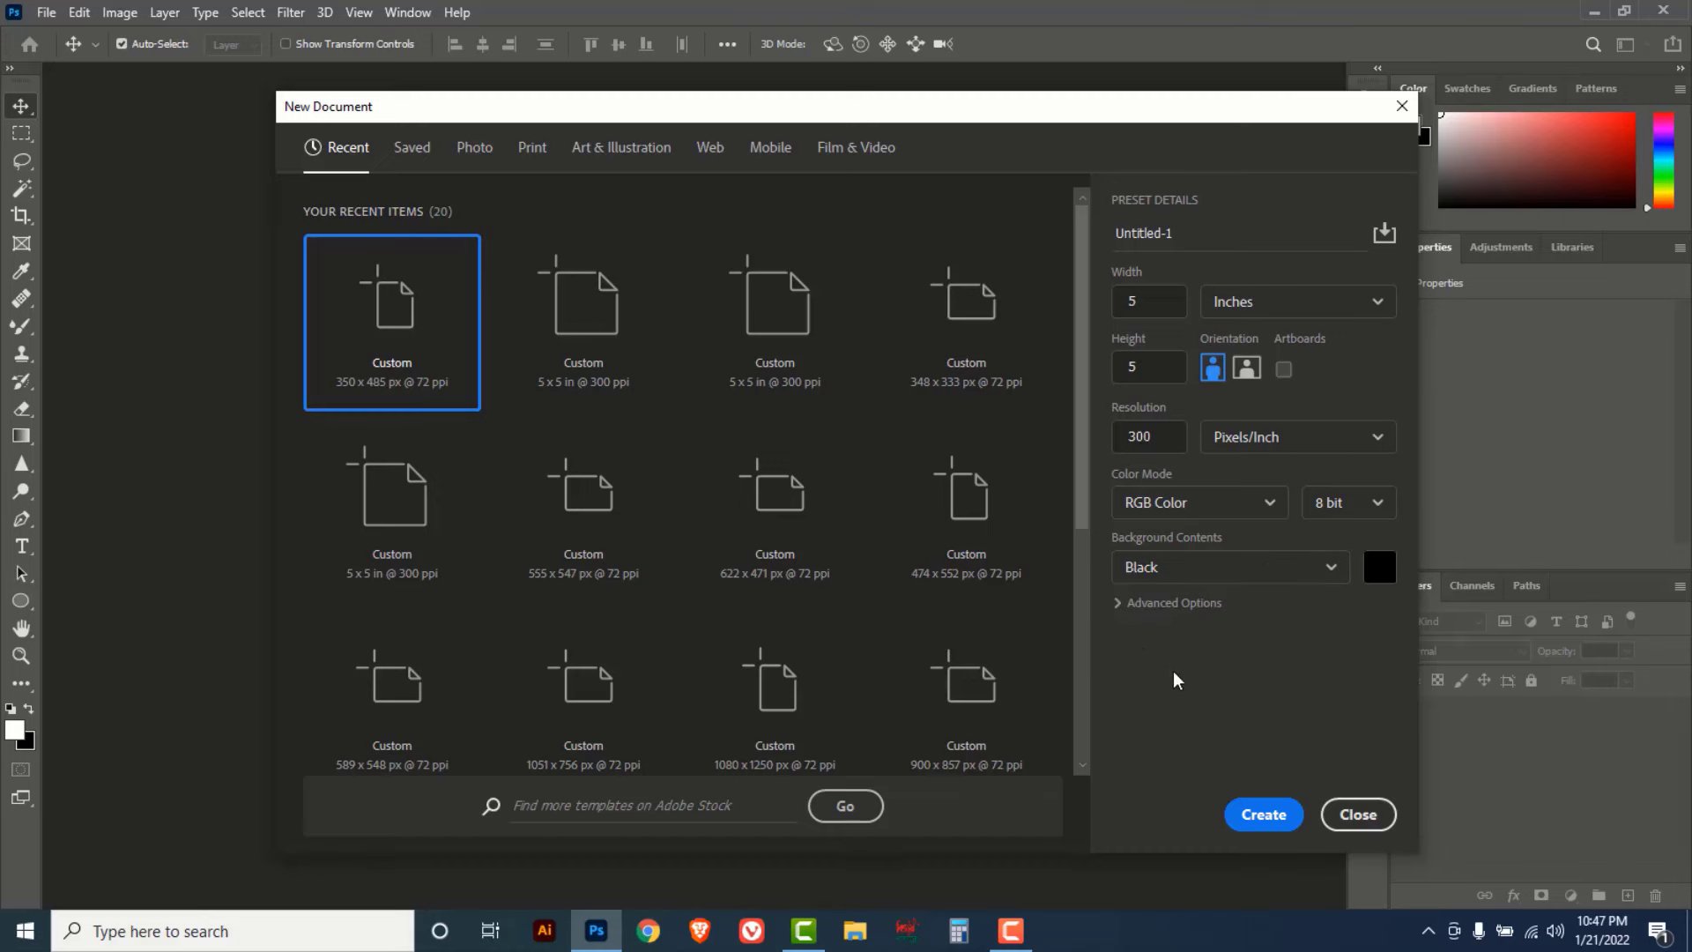
pyautogui.click(1262, 814)
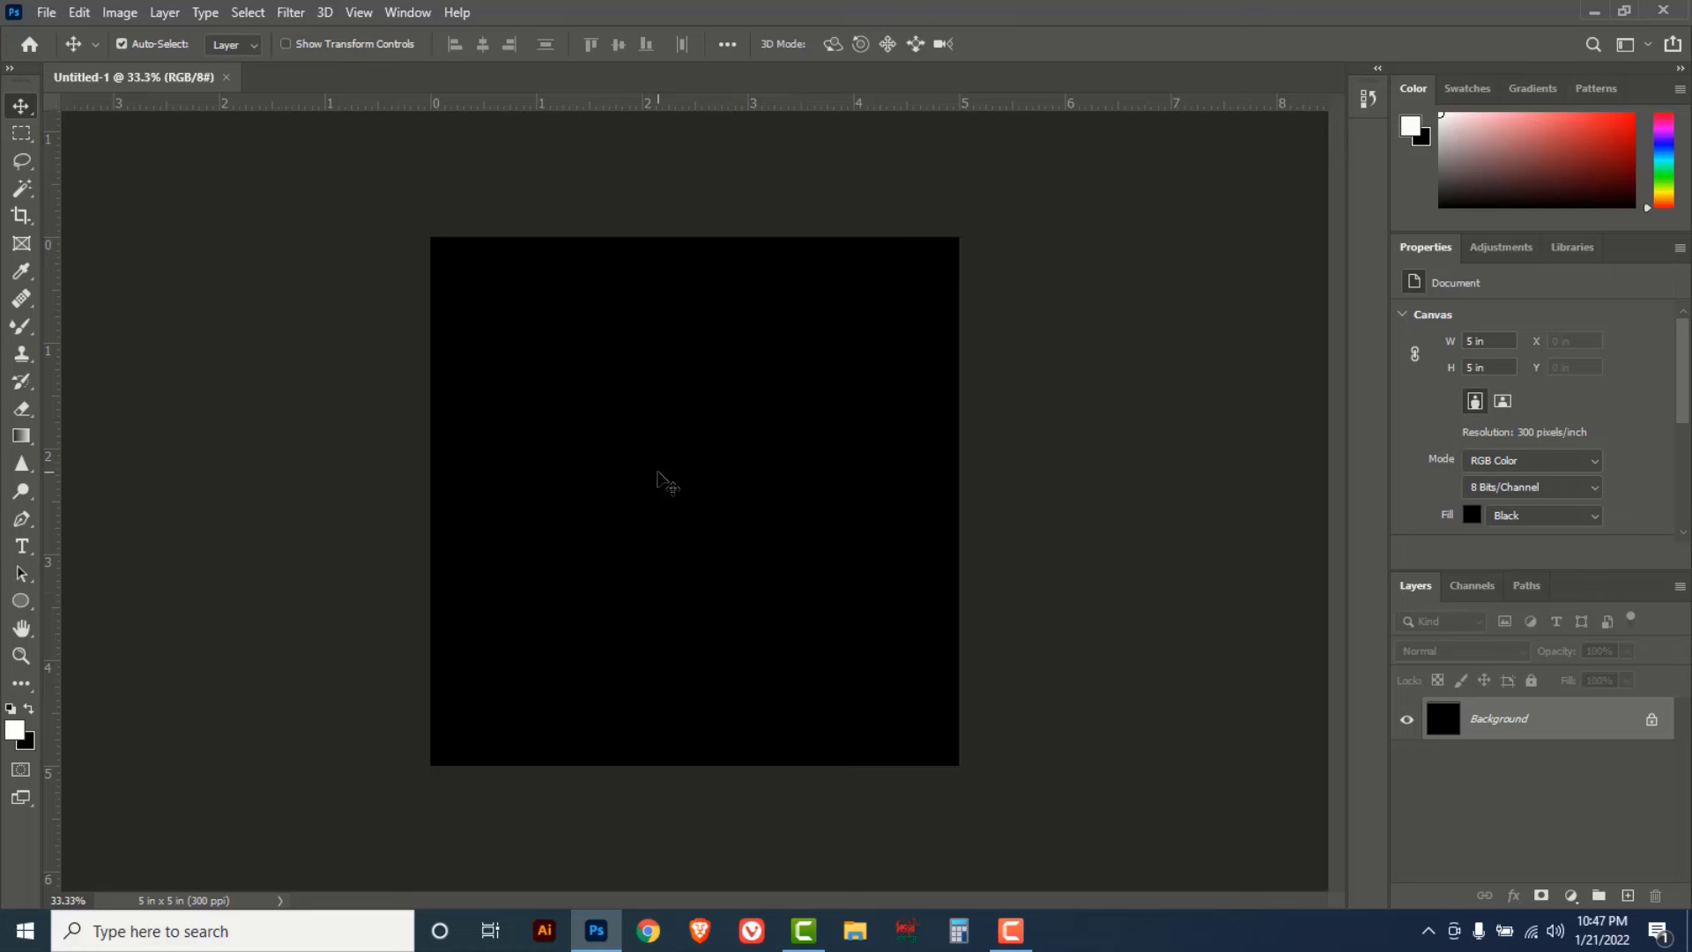
# - Draw a circle path about 3.14 inches across with the Ellipse Tool in Path mode
pyautogui.click(21, 602)
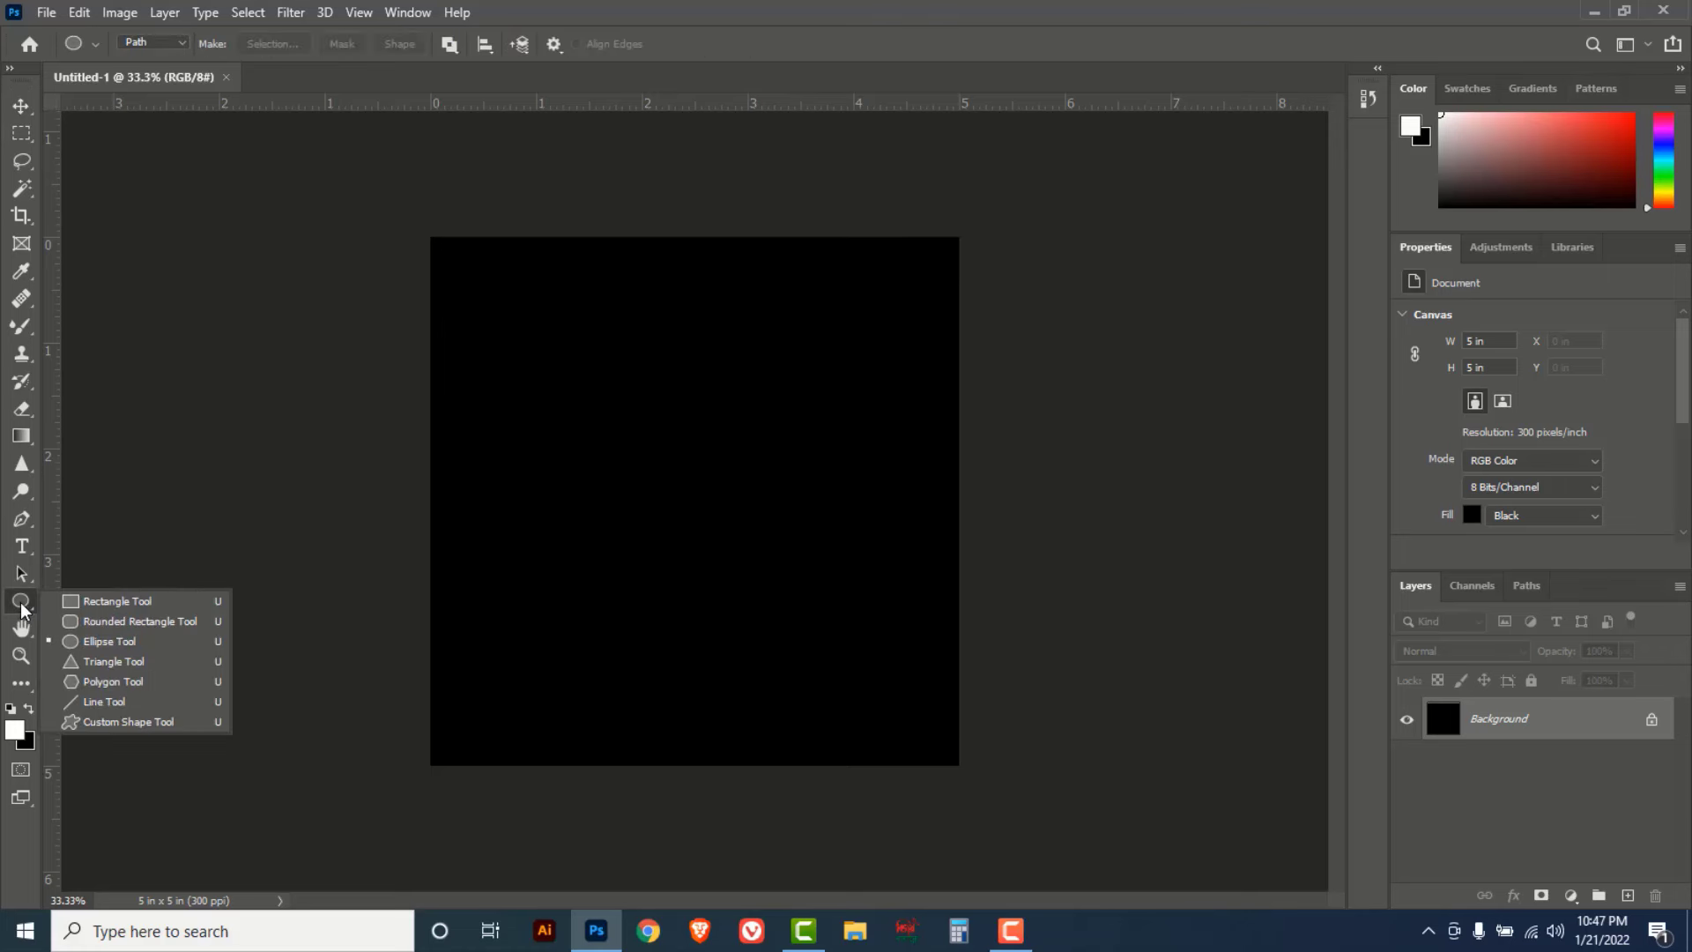
pyautogui.click(109, 641)
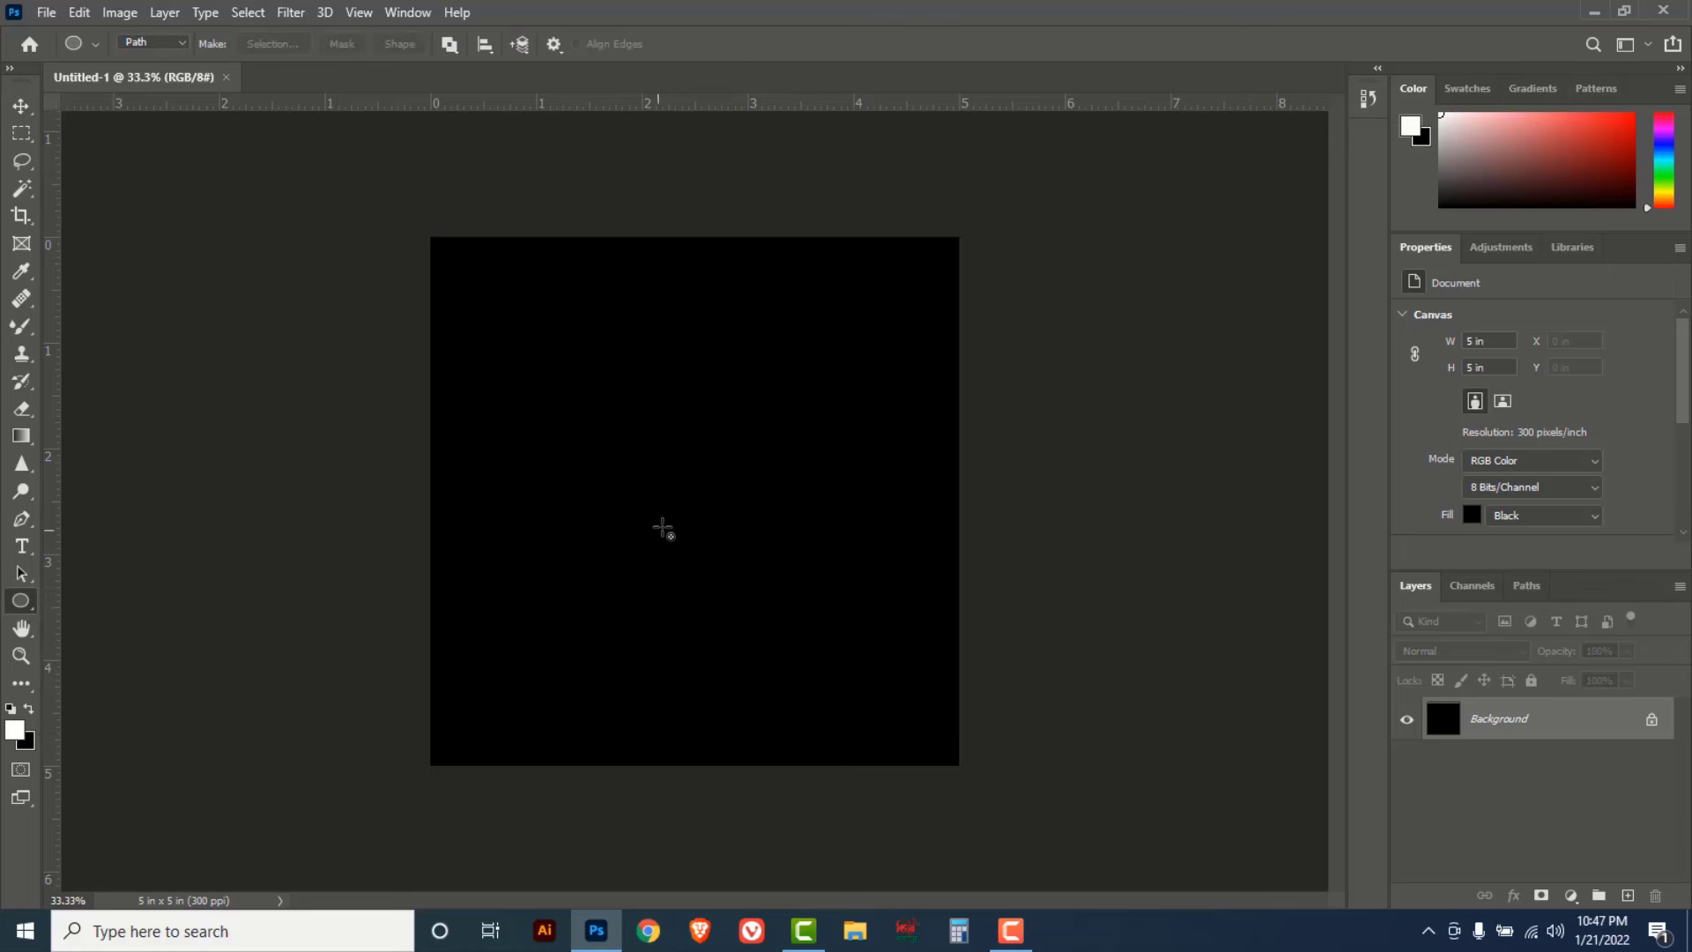
pyautogui.moveTo(686, 511); pyautogui.dragTo(821, 721)
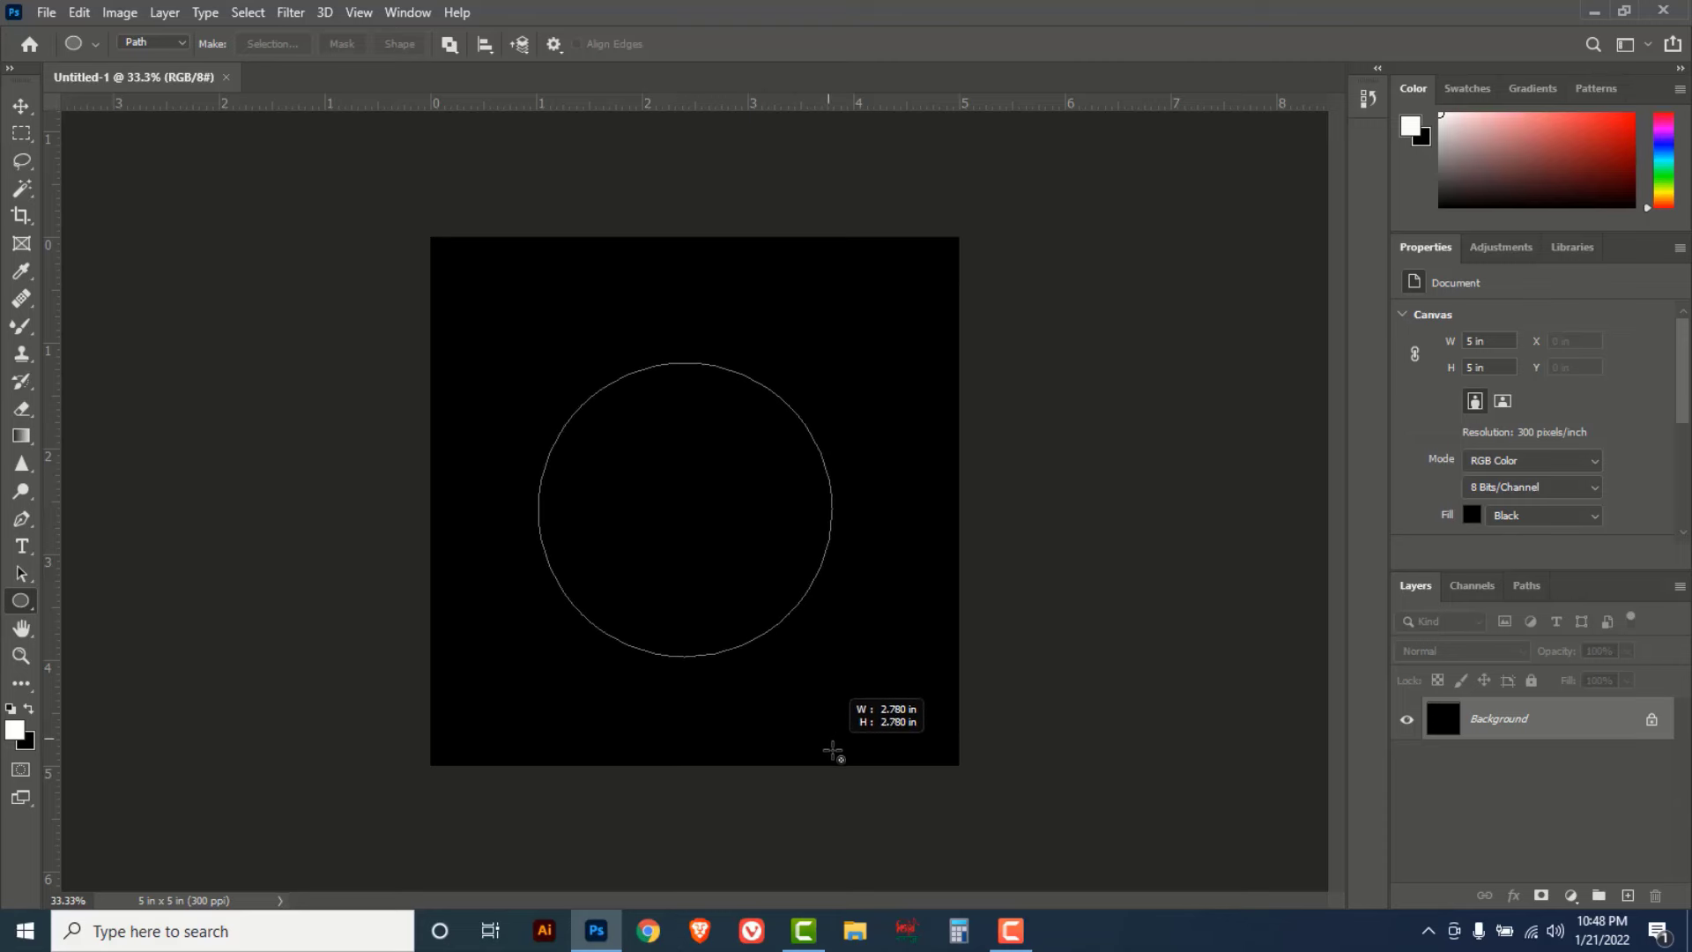
pyautogui.moveTo(821, 721); pyautogui.dragTo(783, 714)
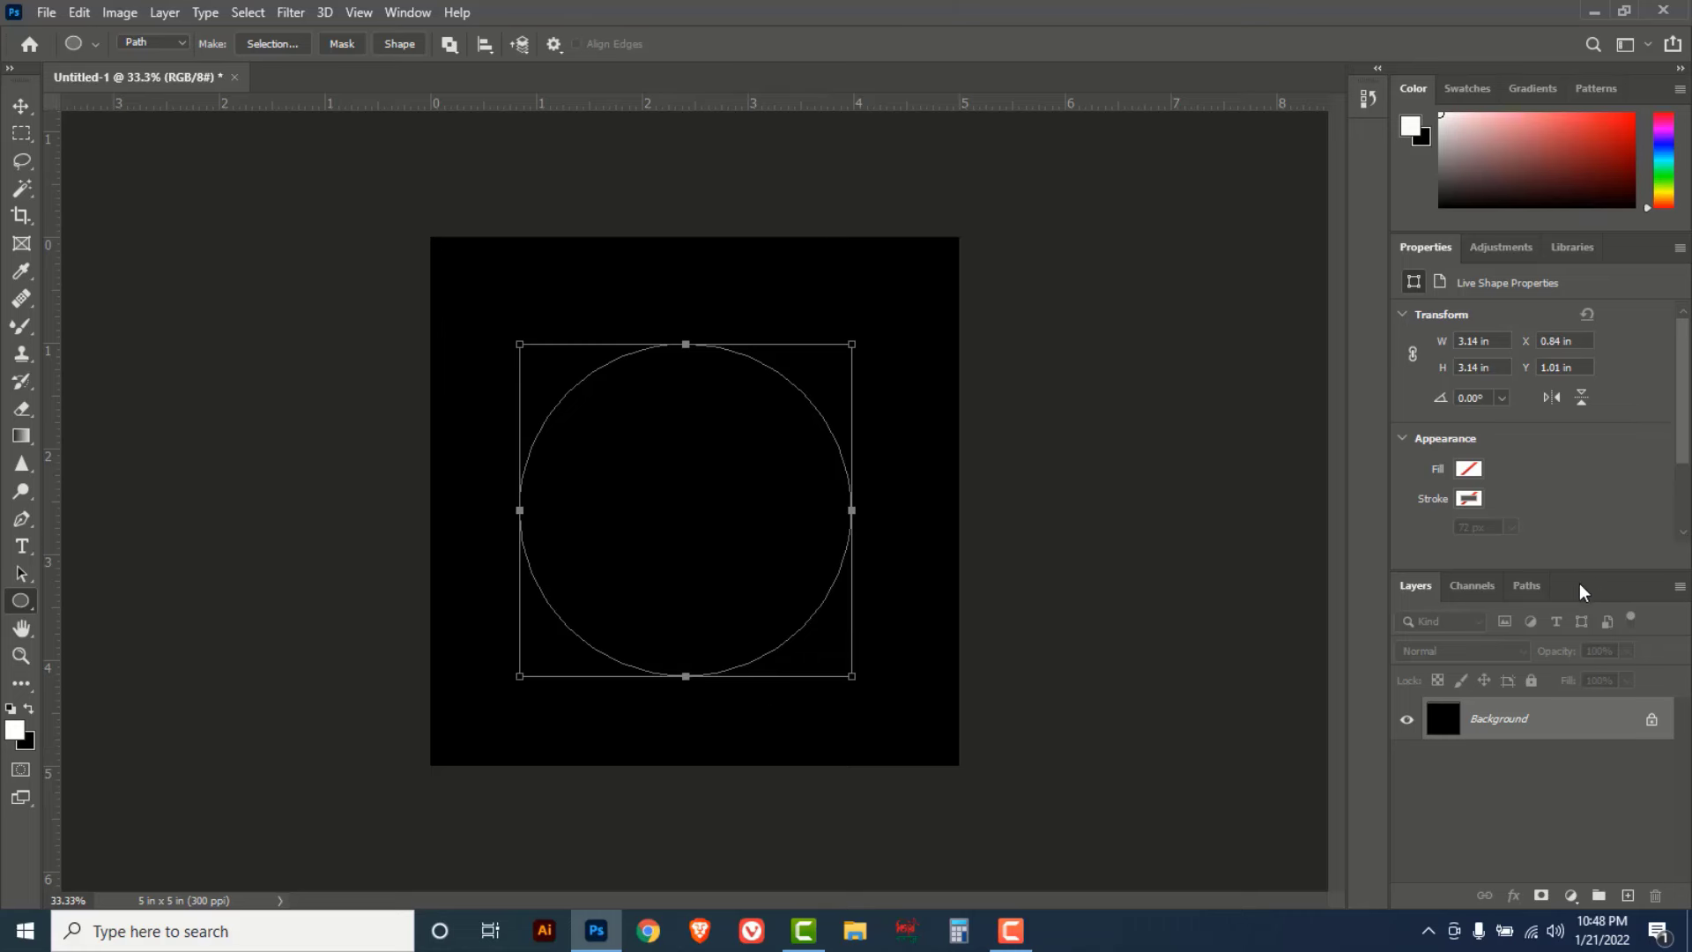
# - Float the Layers panel, add empty Layer 1, and convert the circle path to a selection
pyautogui.moveTo(1593, 585)
pyautogui.mouseDown()
pyautogui.moveTo(1258, 483)
pyautogui.moveTo(1194, 302)
pyautogui.mouseUp()
pyautogui.moveTo(1084, 608)
pyautogui.mouseDown()
pyautogui.moveTo(1075, 528)
pyautogui.moveTo(1097, 761)
pyautogui.mouseUp()
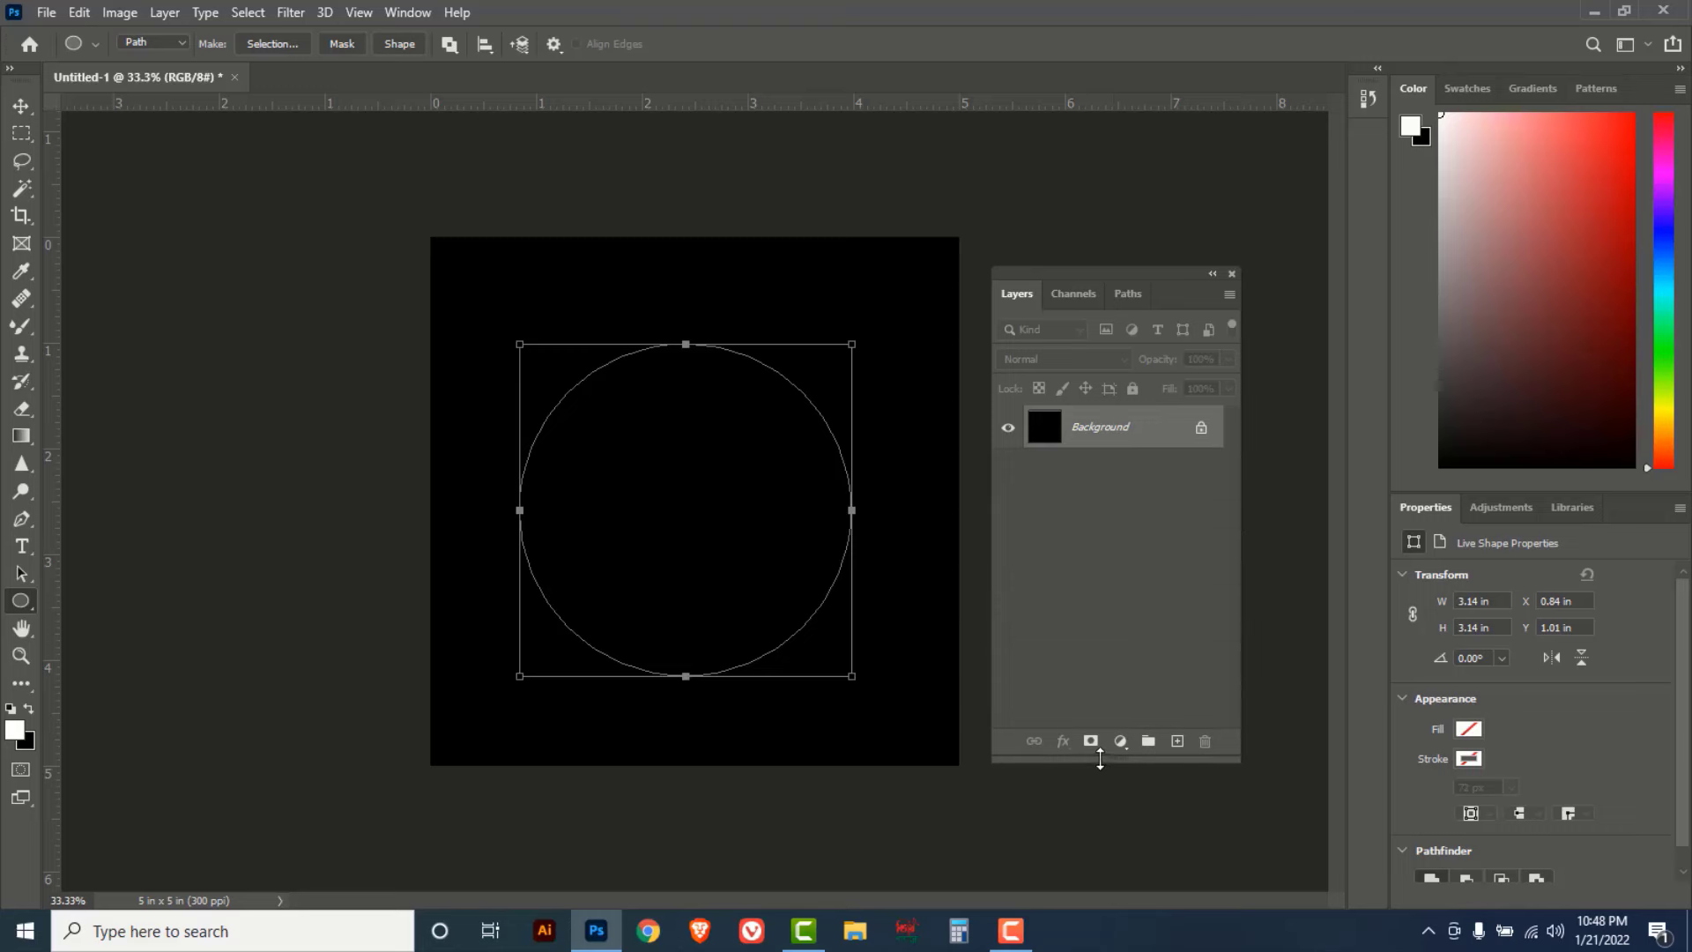
pyautogui.moveTo(1079, 278); pyautogui.dragTo(1115, 273)
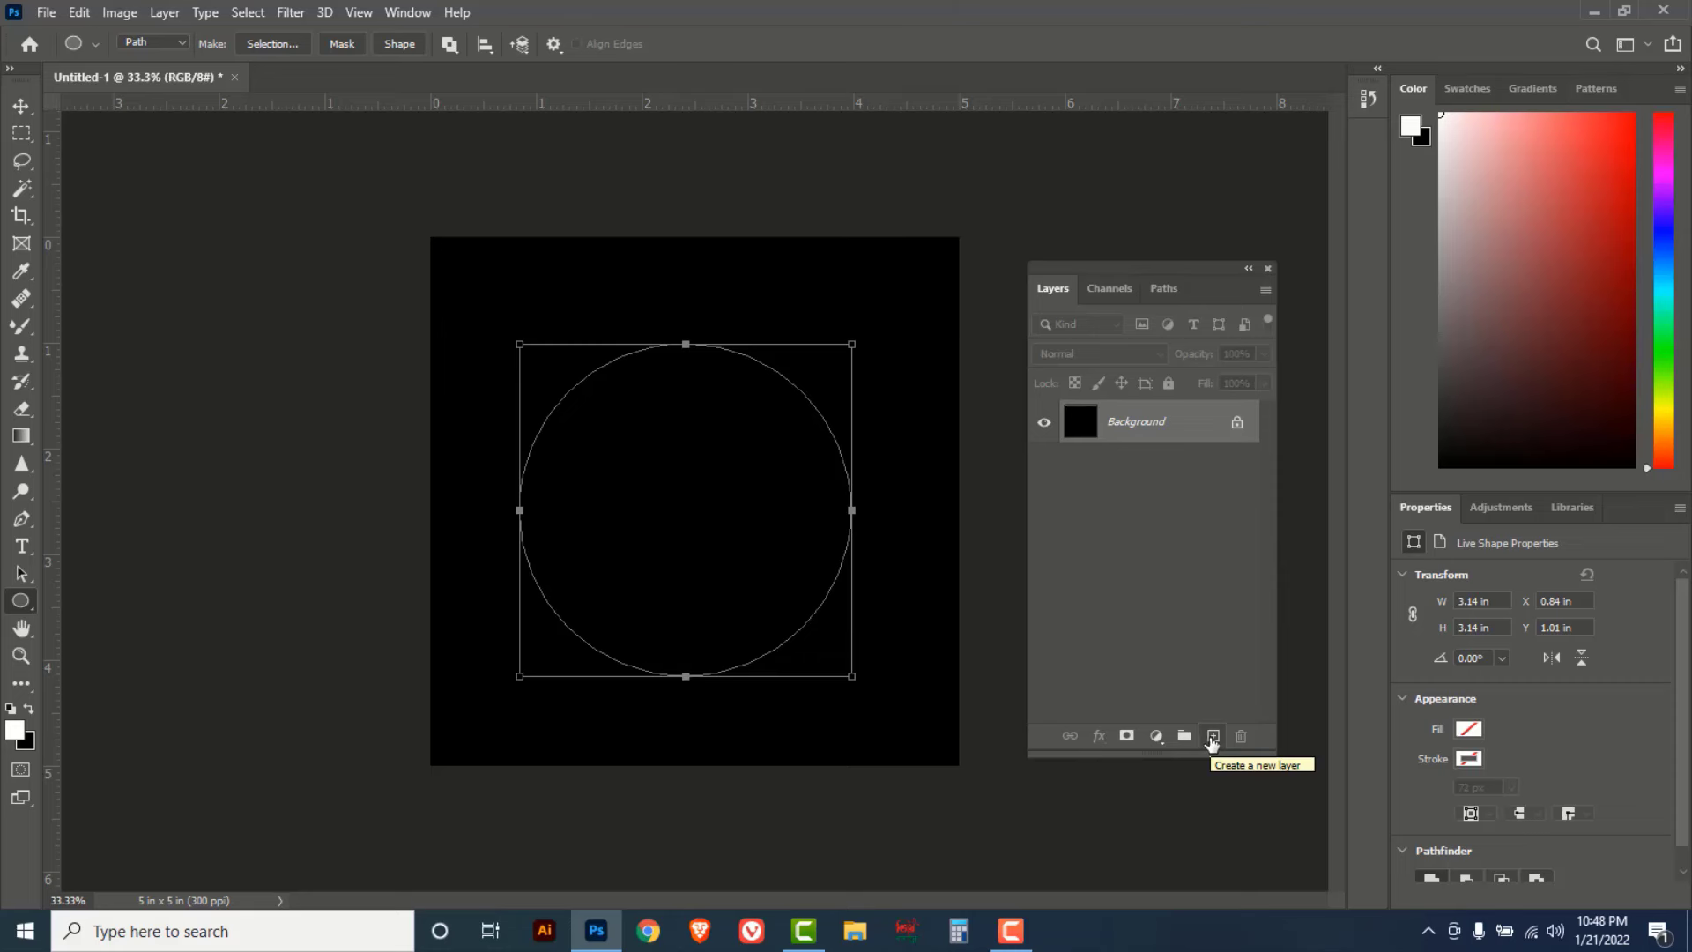
pyautogui.click(1213, 736)
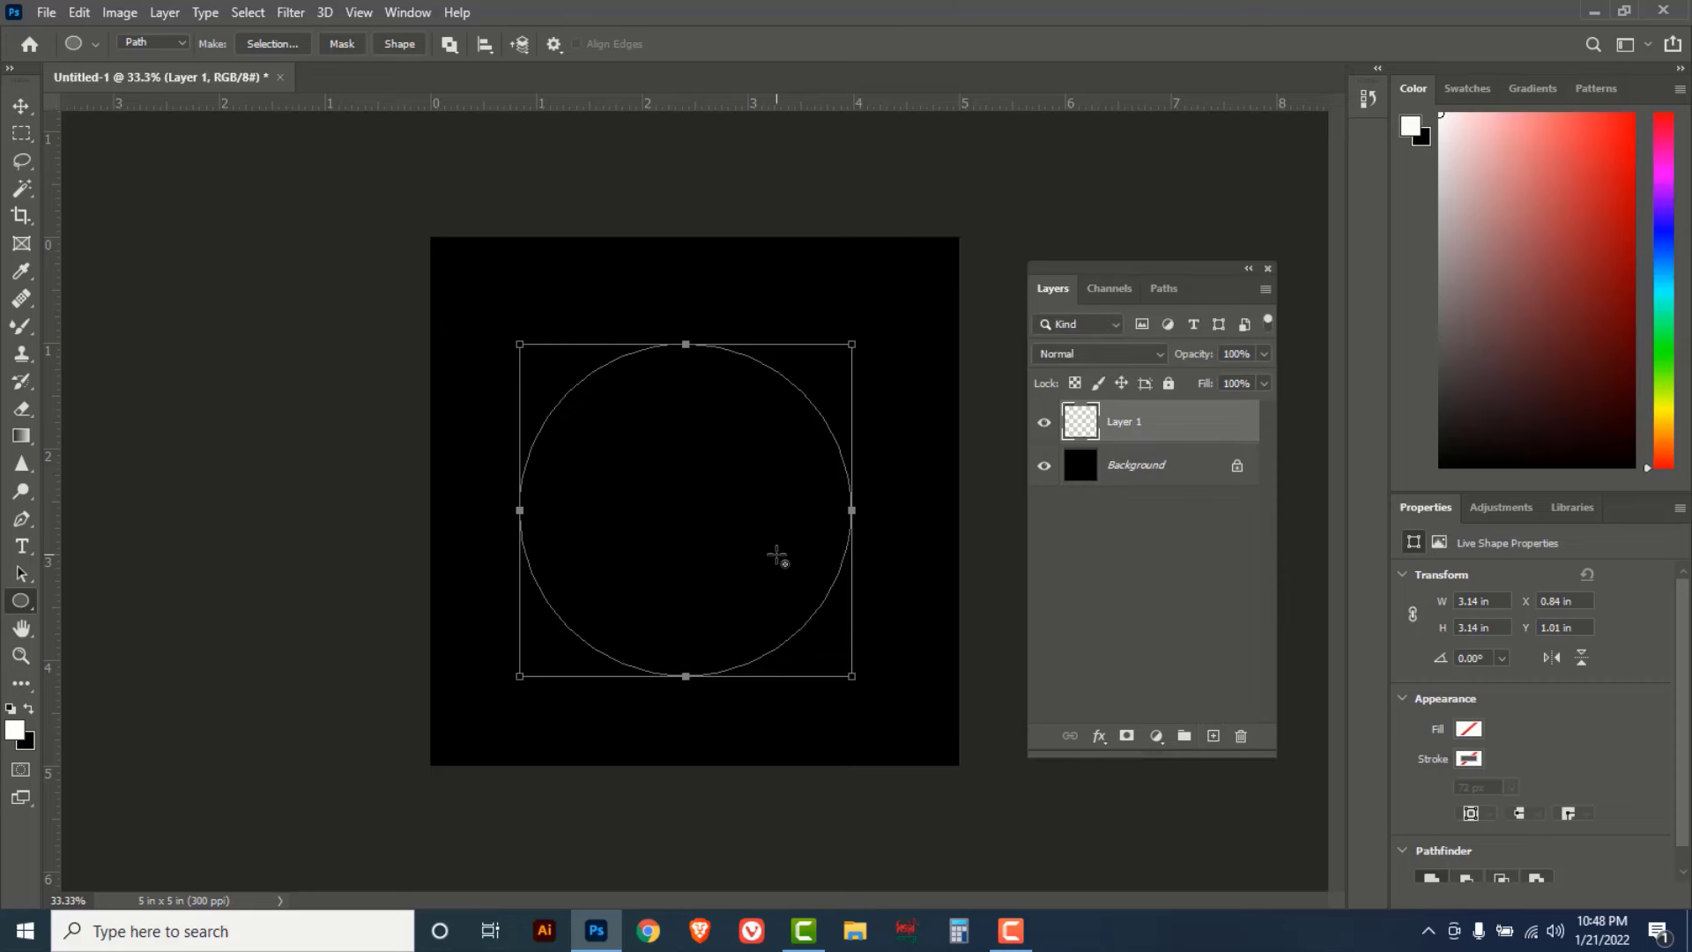
pyautogui.hotkey('ctrl', 'Return')
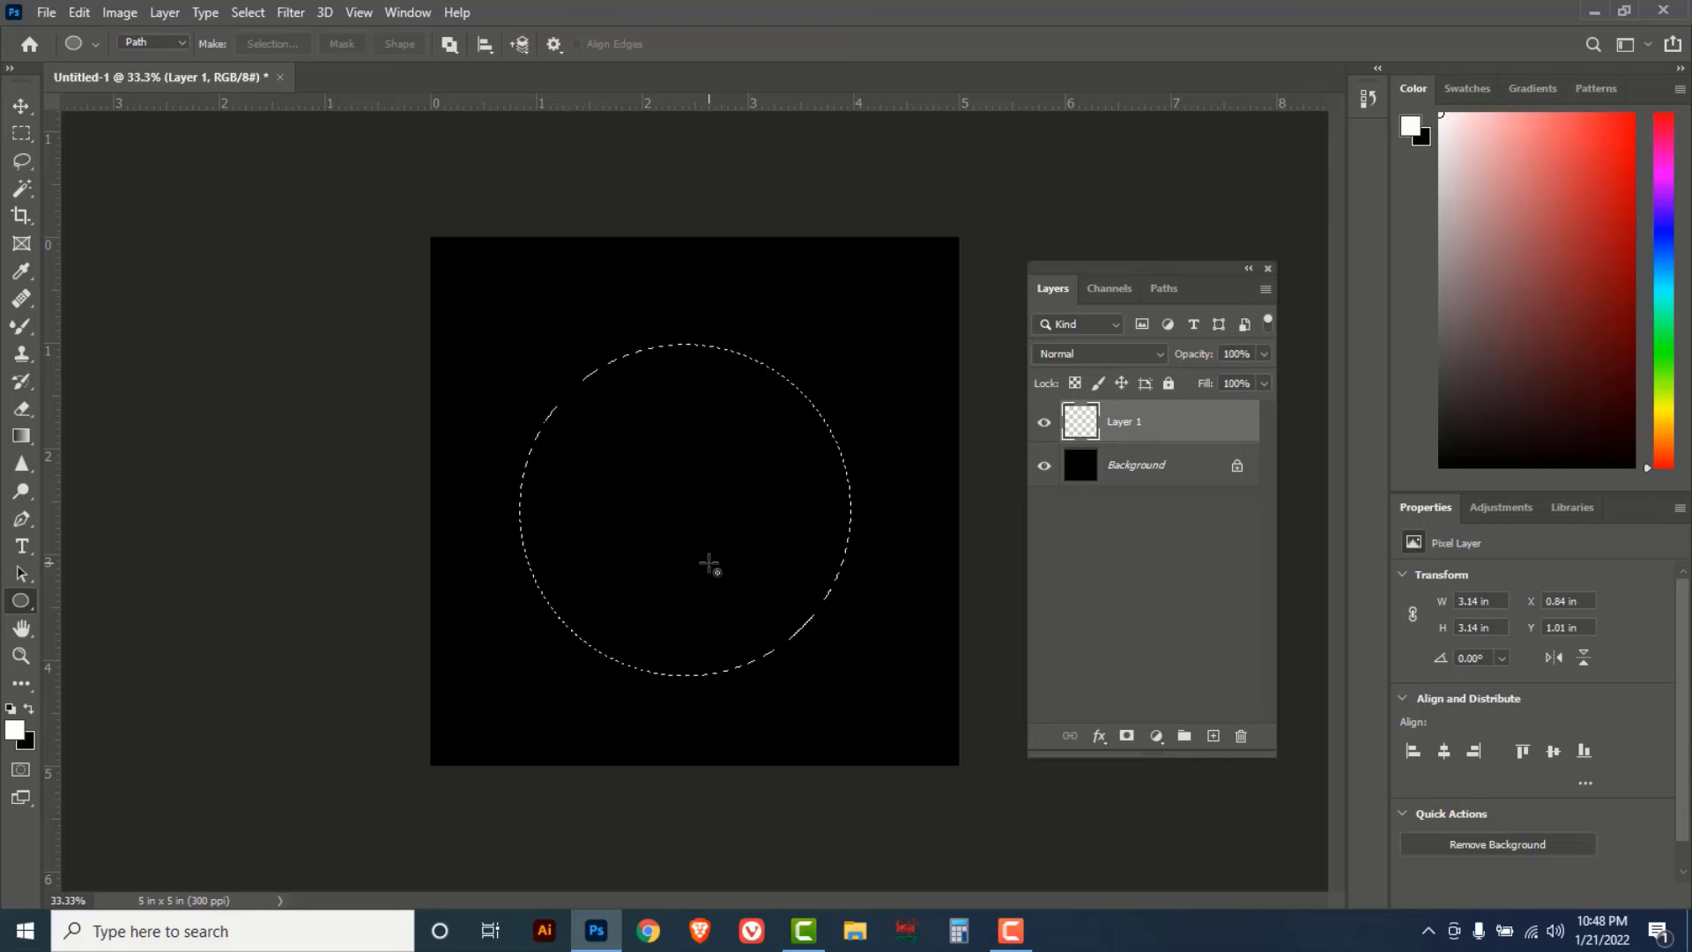
# - Fill the circular selection on Layer 1 with white, then deselect
pyautogui.click(14, 729)
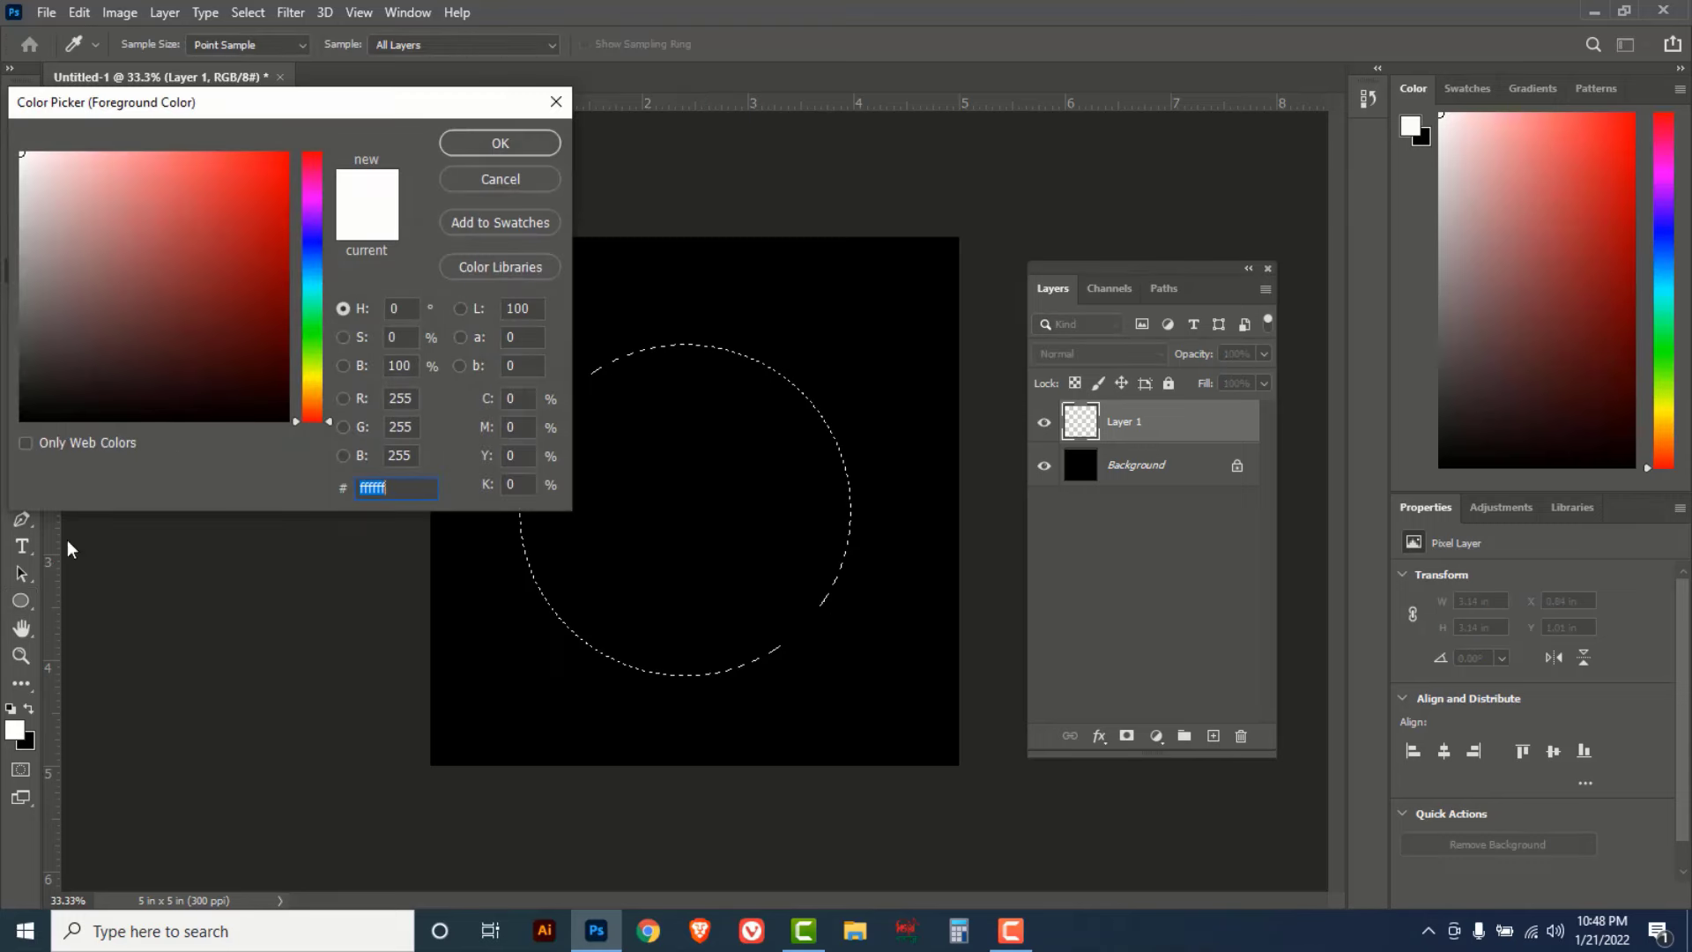
pyautogui.click(527, 148)
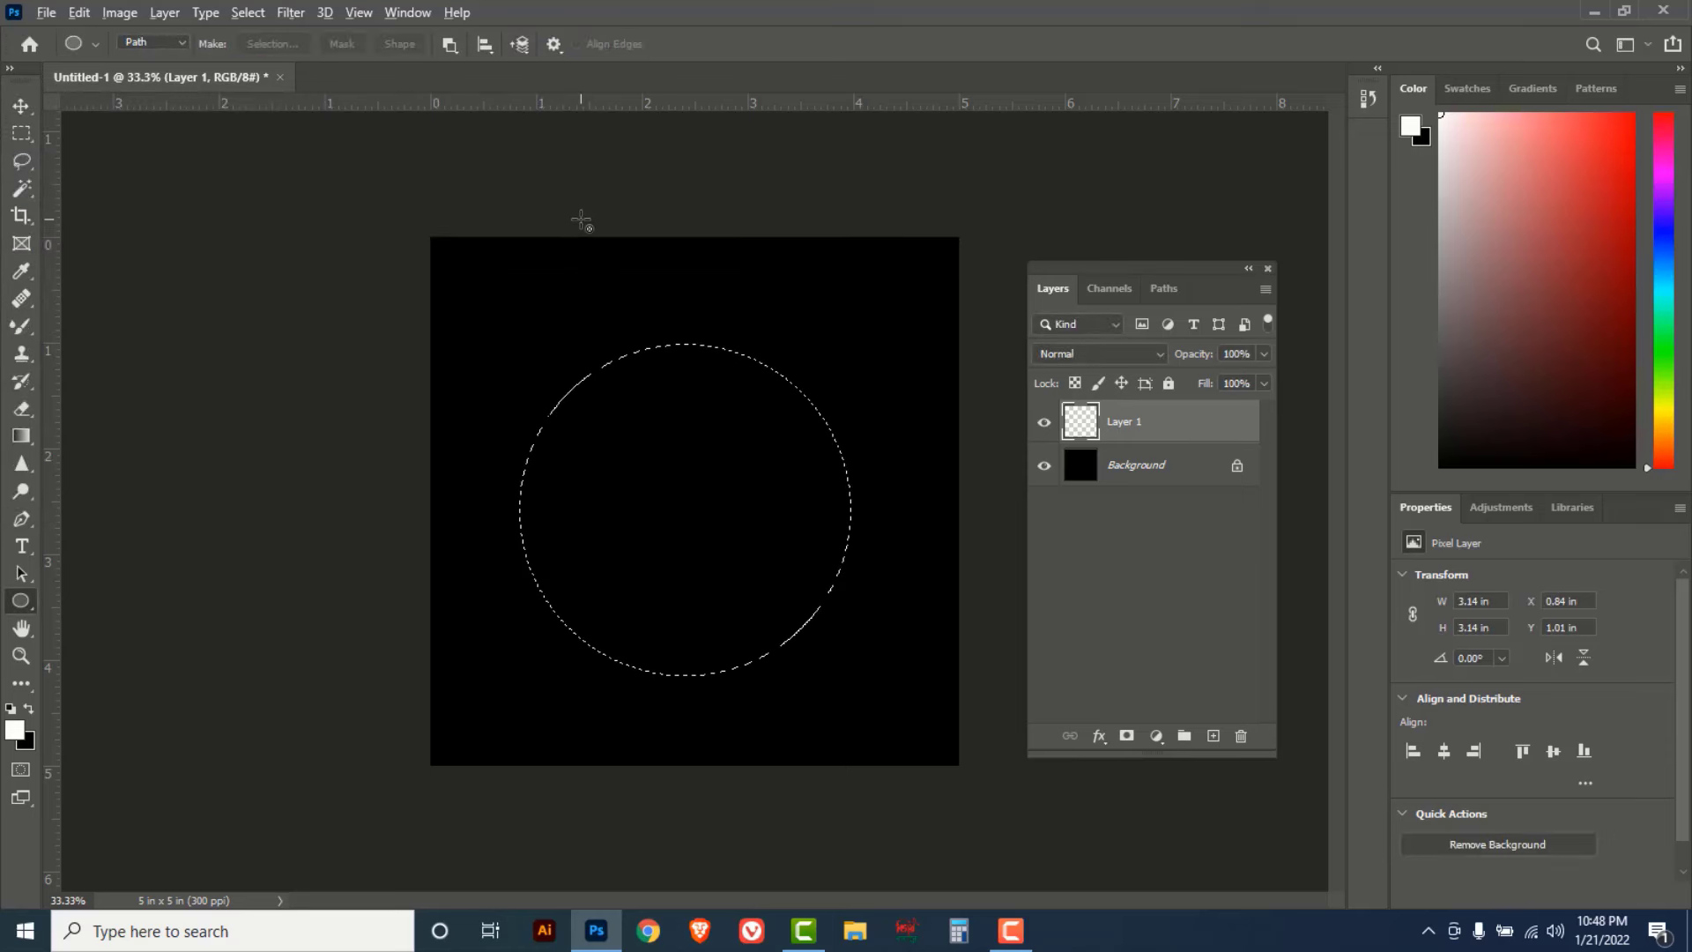
pyautogui.hotkey('alt', 'BackSpace')
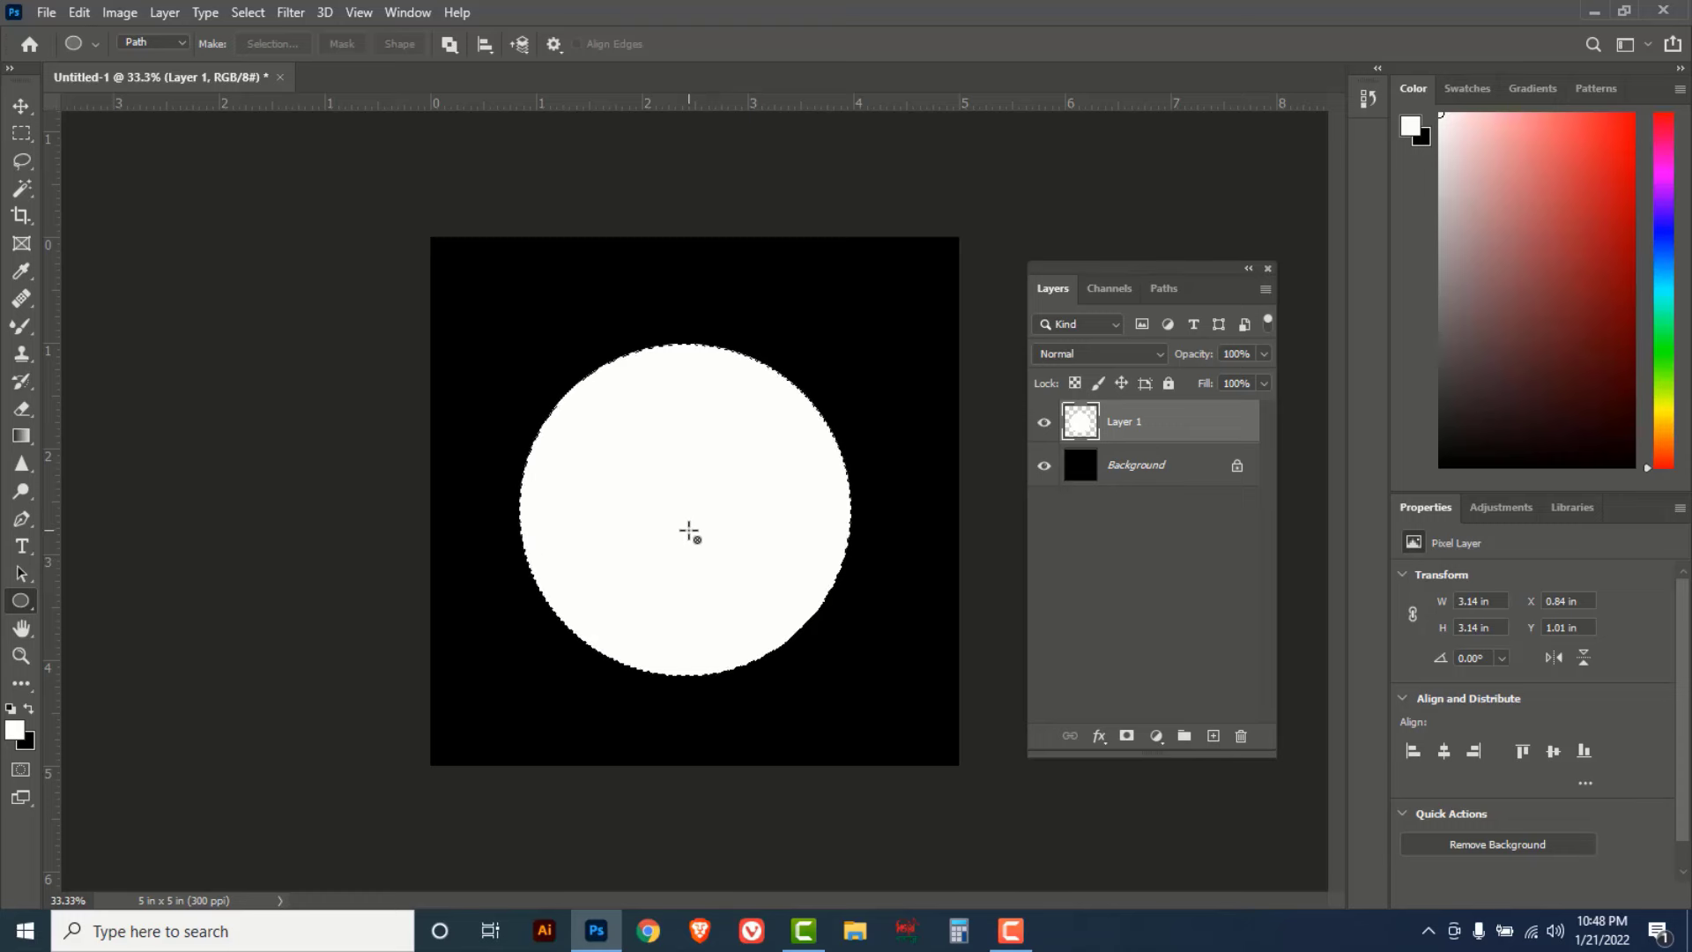
pyautogui.click(247, 12)
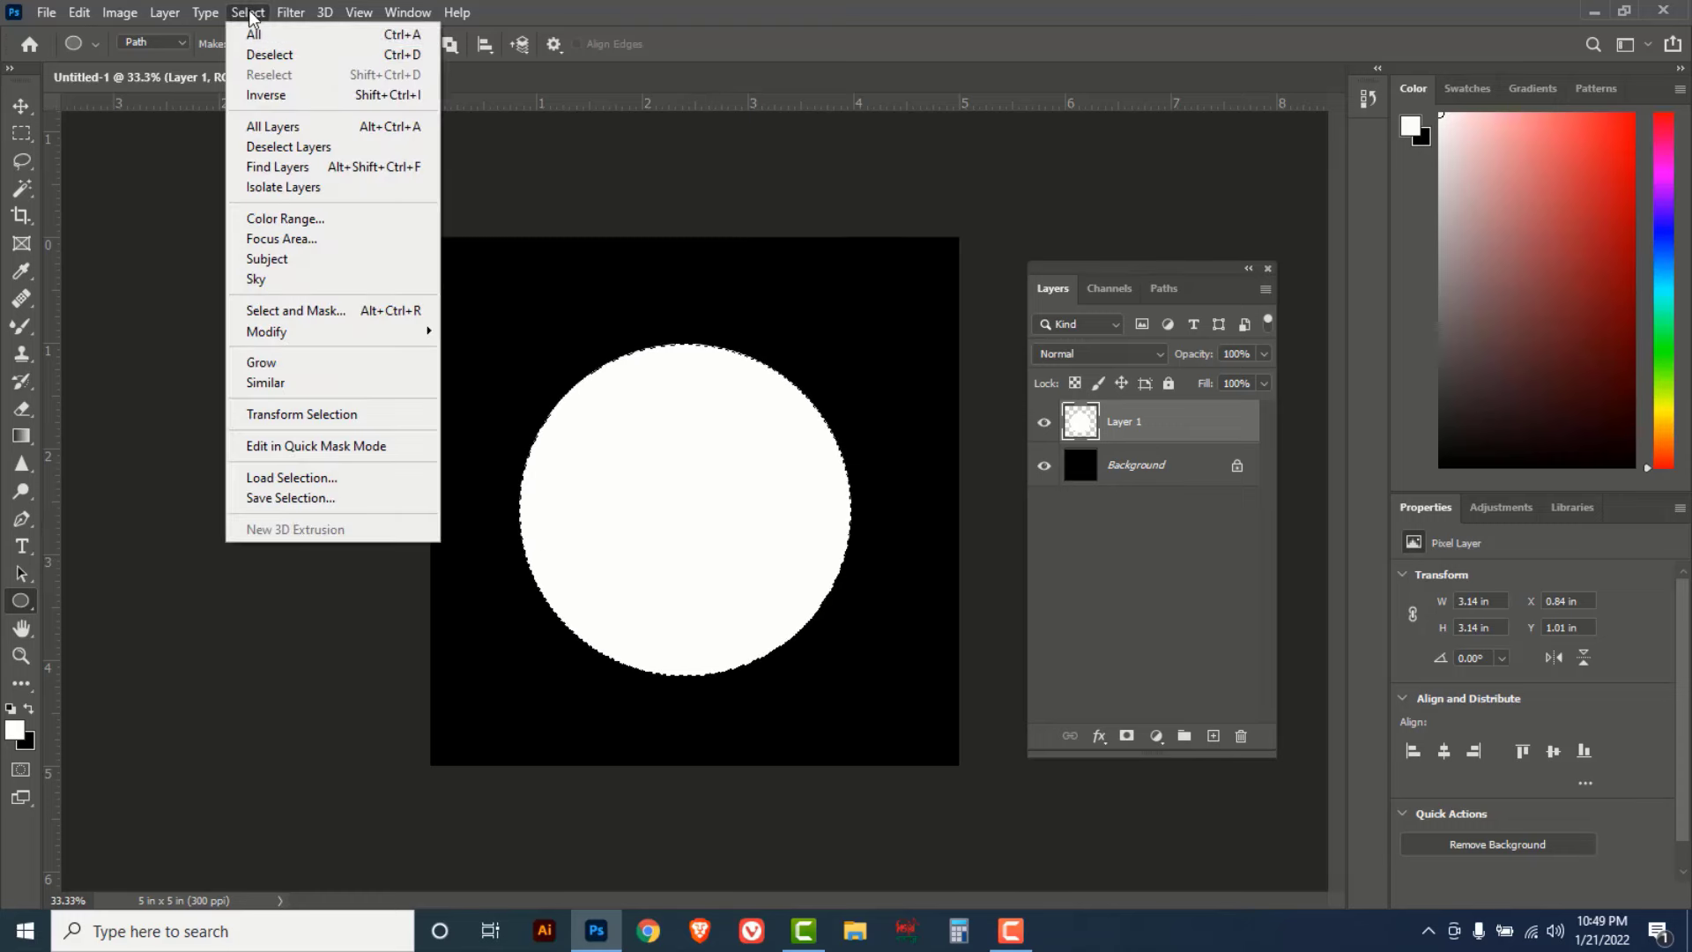
pyautogui.click(406, 60)
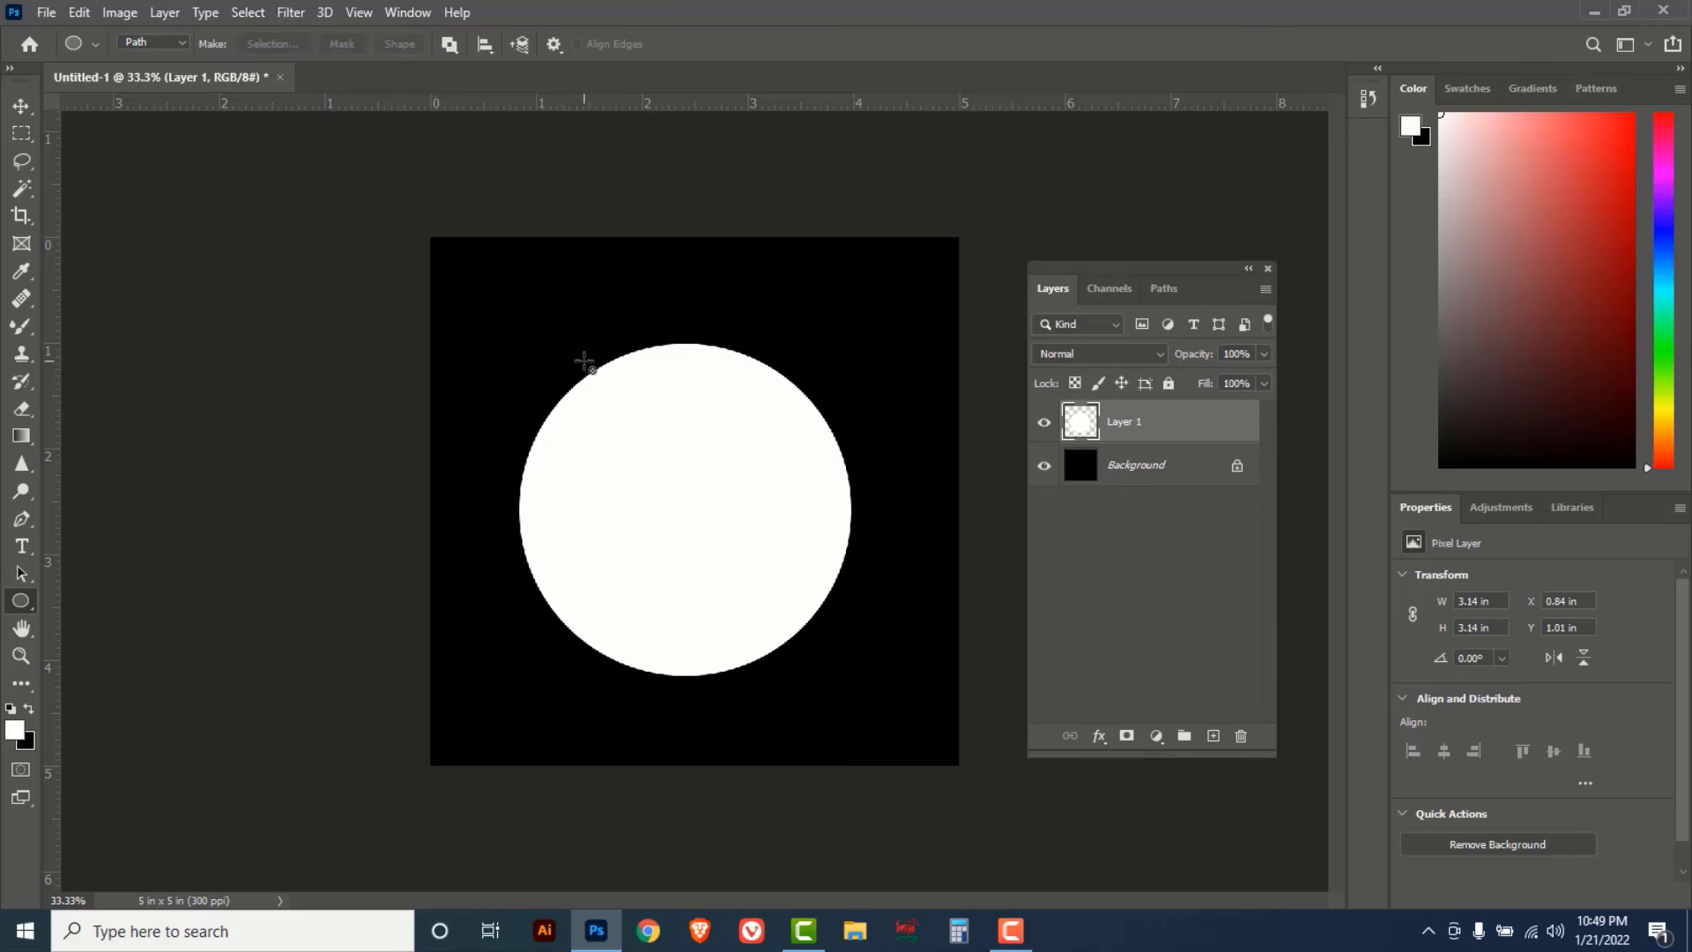
# - Shrink the circle Work Path around its centre to about 1.69 inches
pyautogui.click(1171, 288)
pyautogui.click(1047, 332)
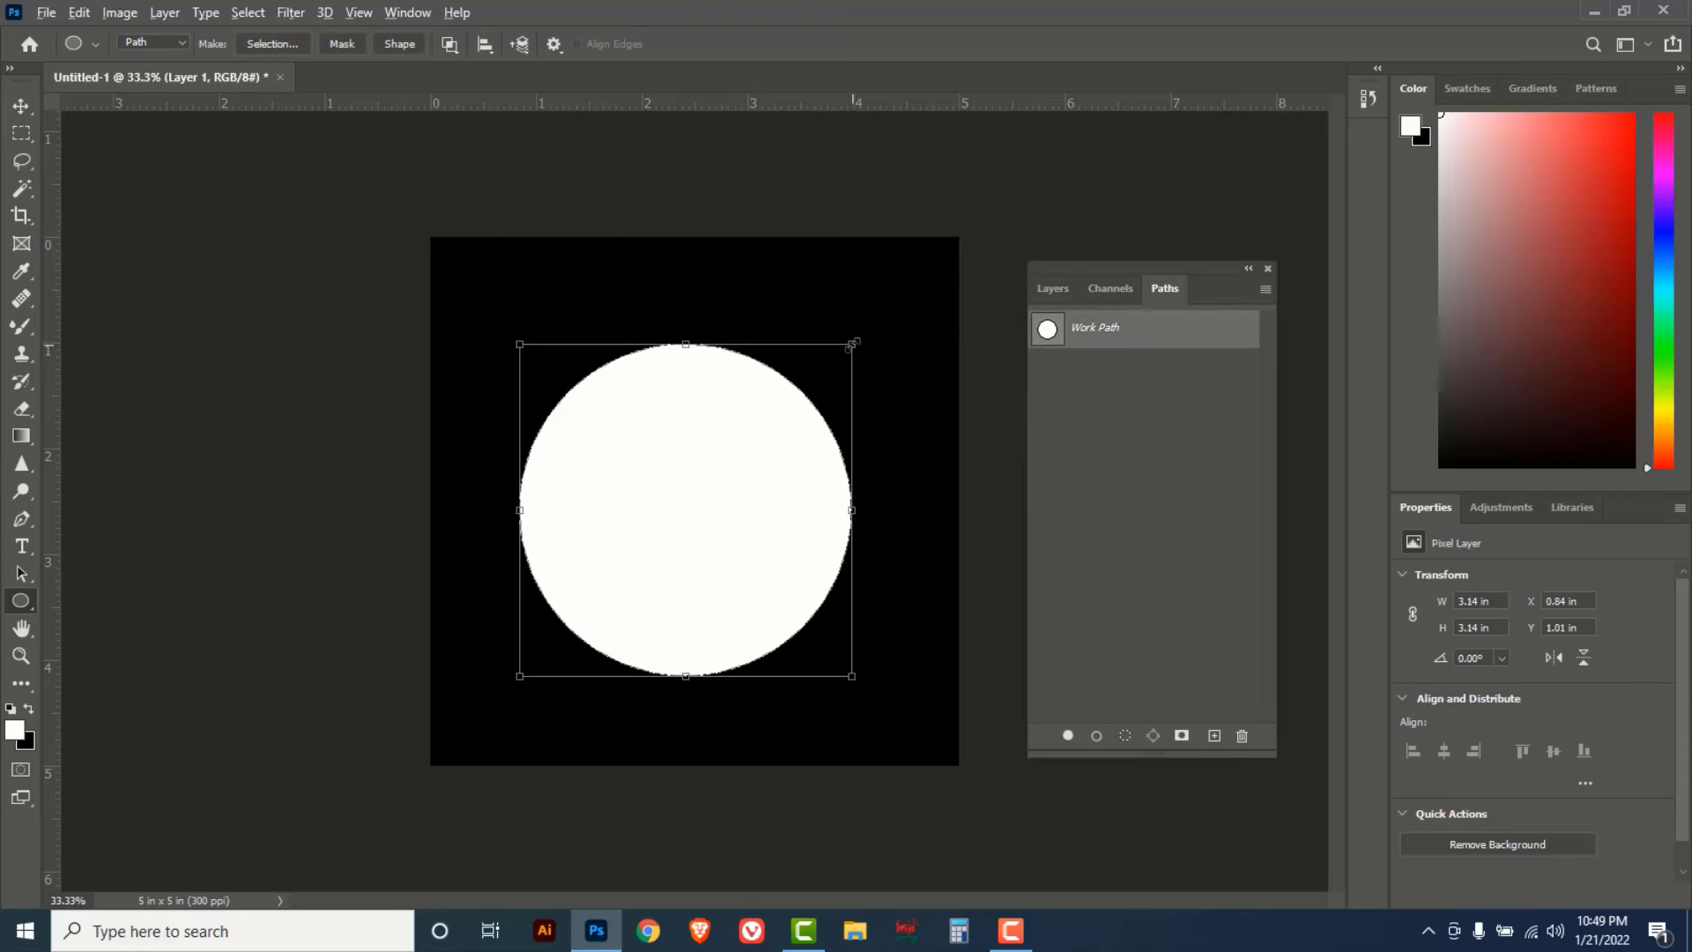
pyautogui.moveTo(847, 349); pyautogui.dragTo(794, 429)
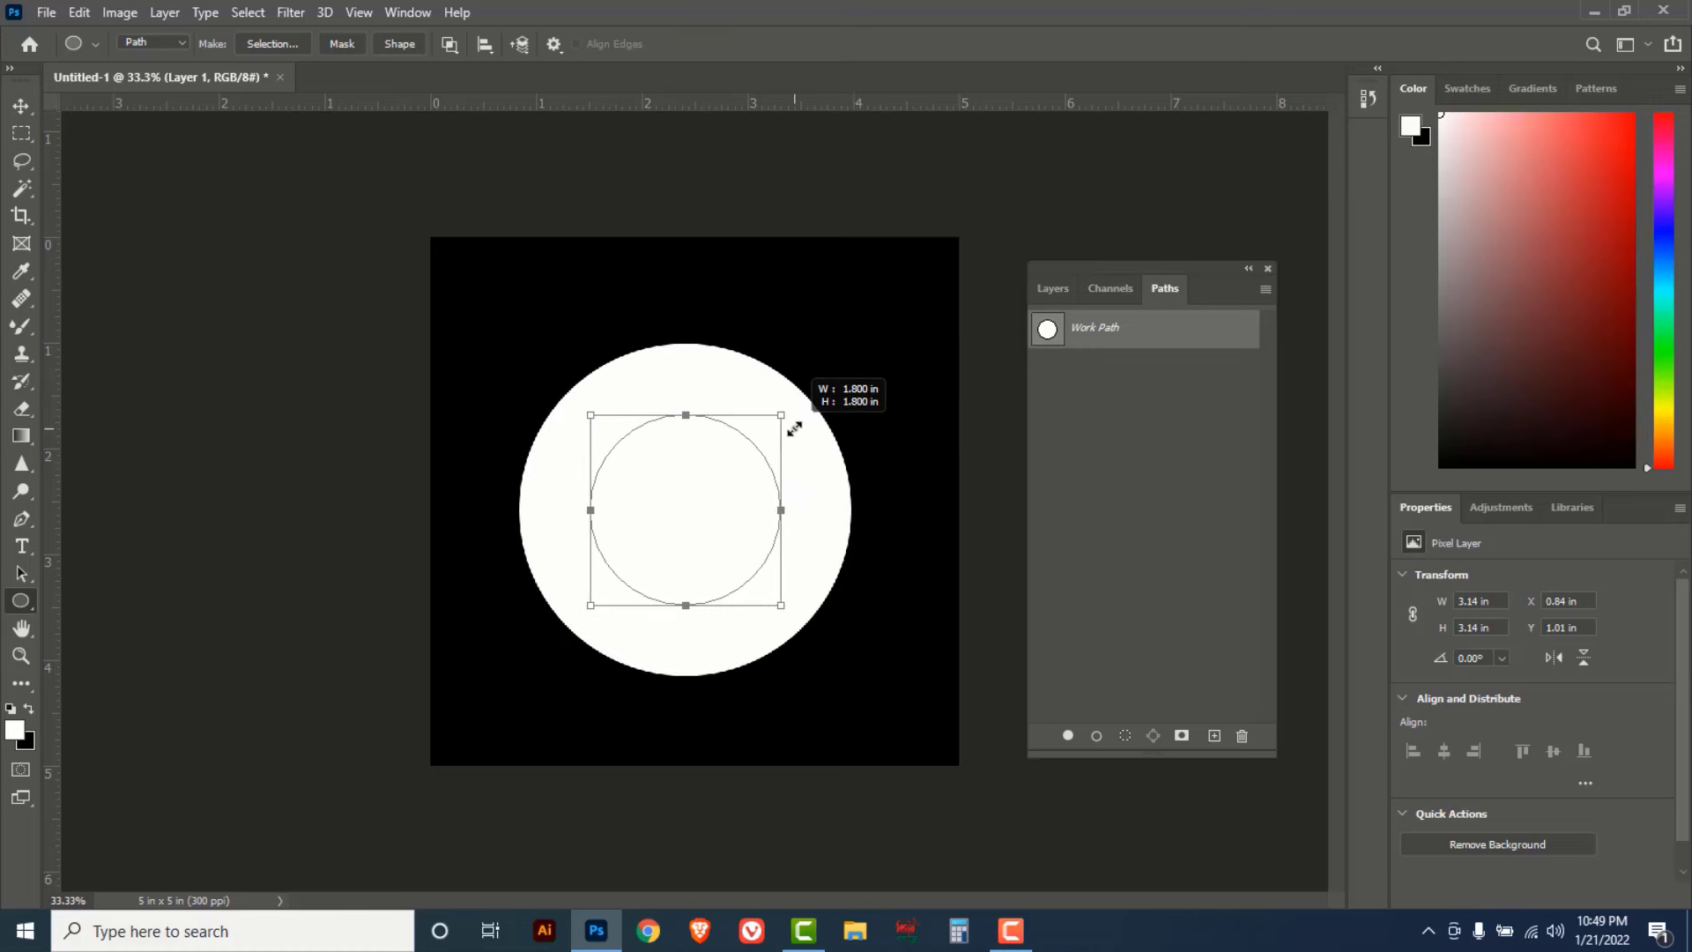
pyautogui.moveTo(794, 428); pyautogui.dragTo(790, 435)
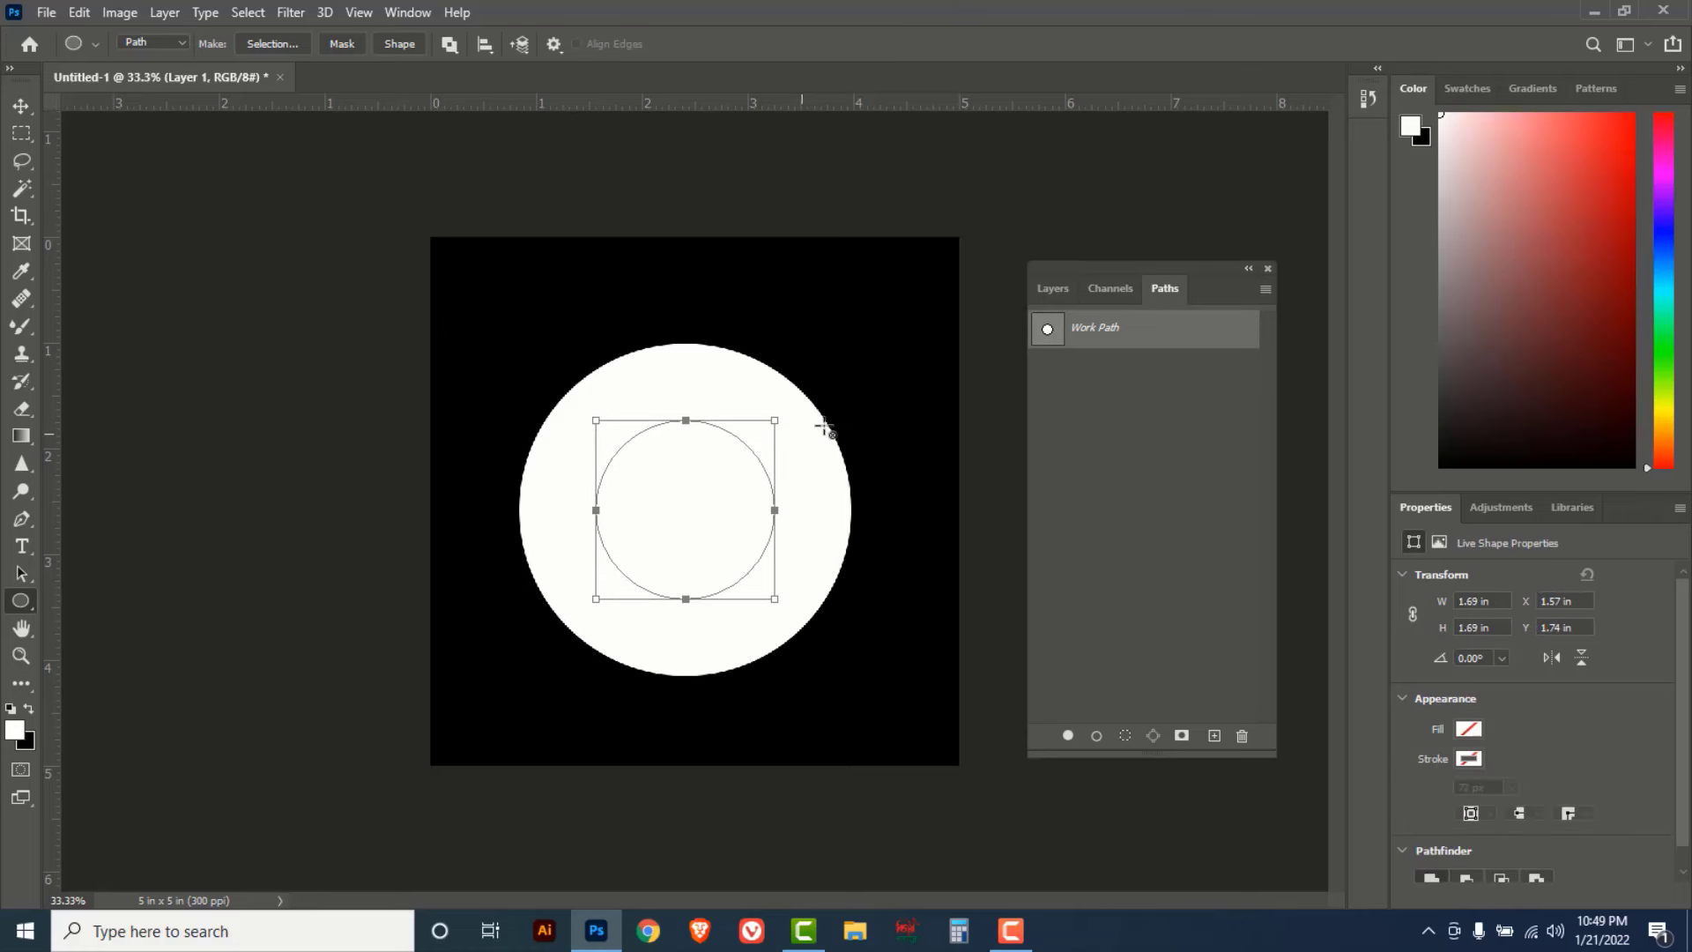
# - Convert the smaller path to a selection and delete it from Layer 1's white disc, then deselect
pyautogui.click(1050, 291)
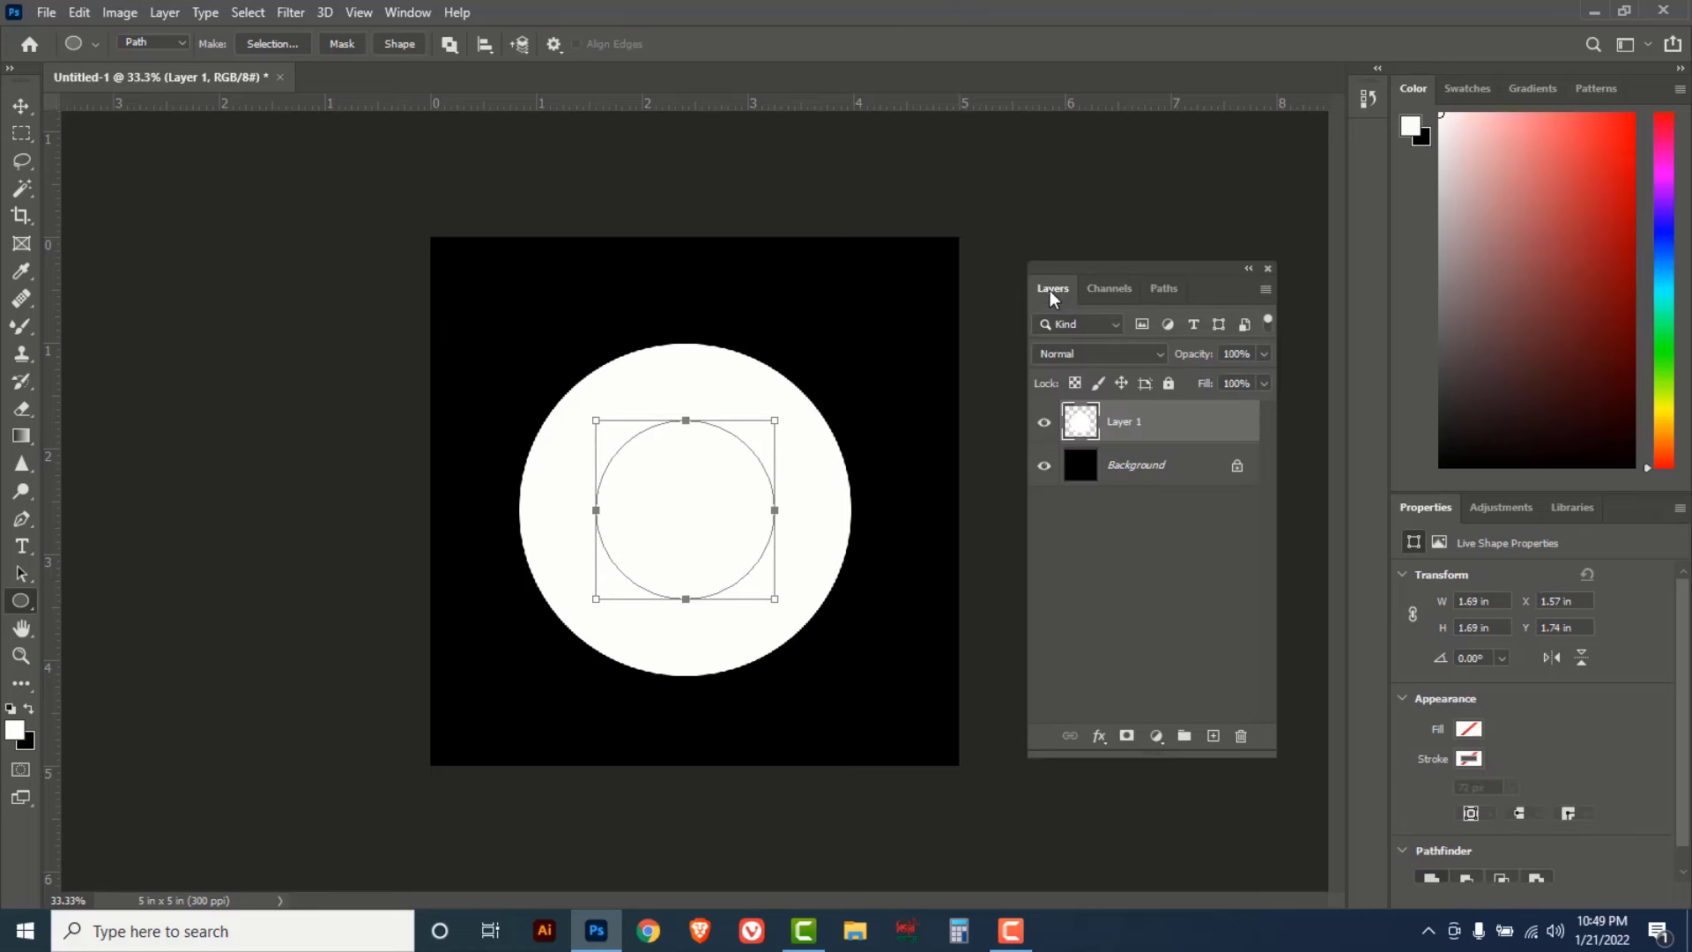
pyautogui.click(1214, 736)
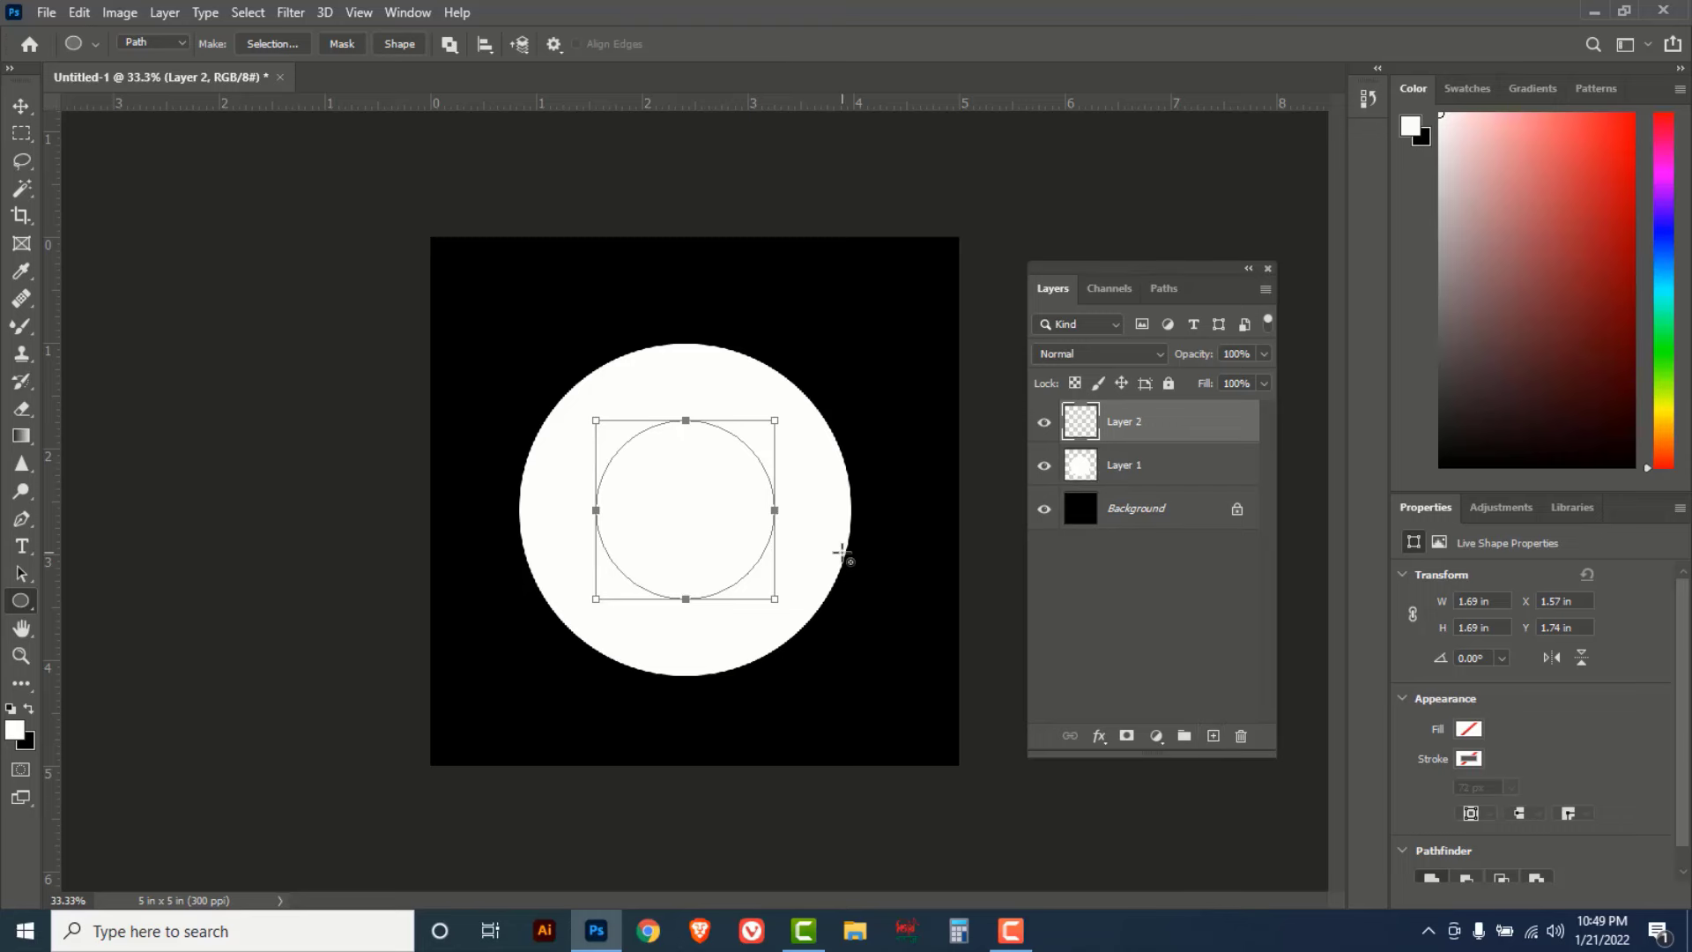
pyautogui.hotkey('ctrl', 'Return')
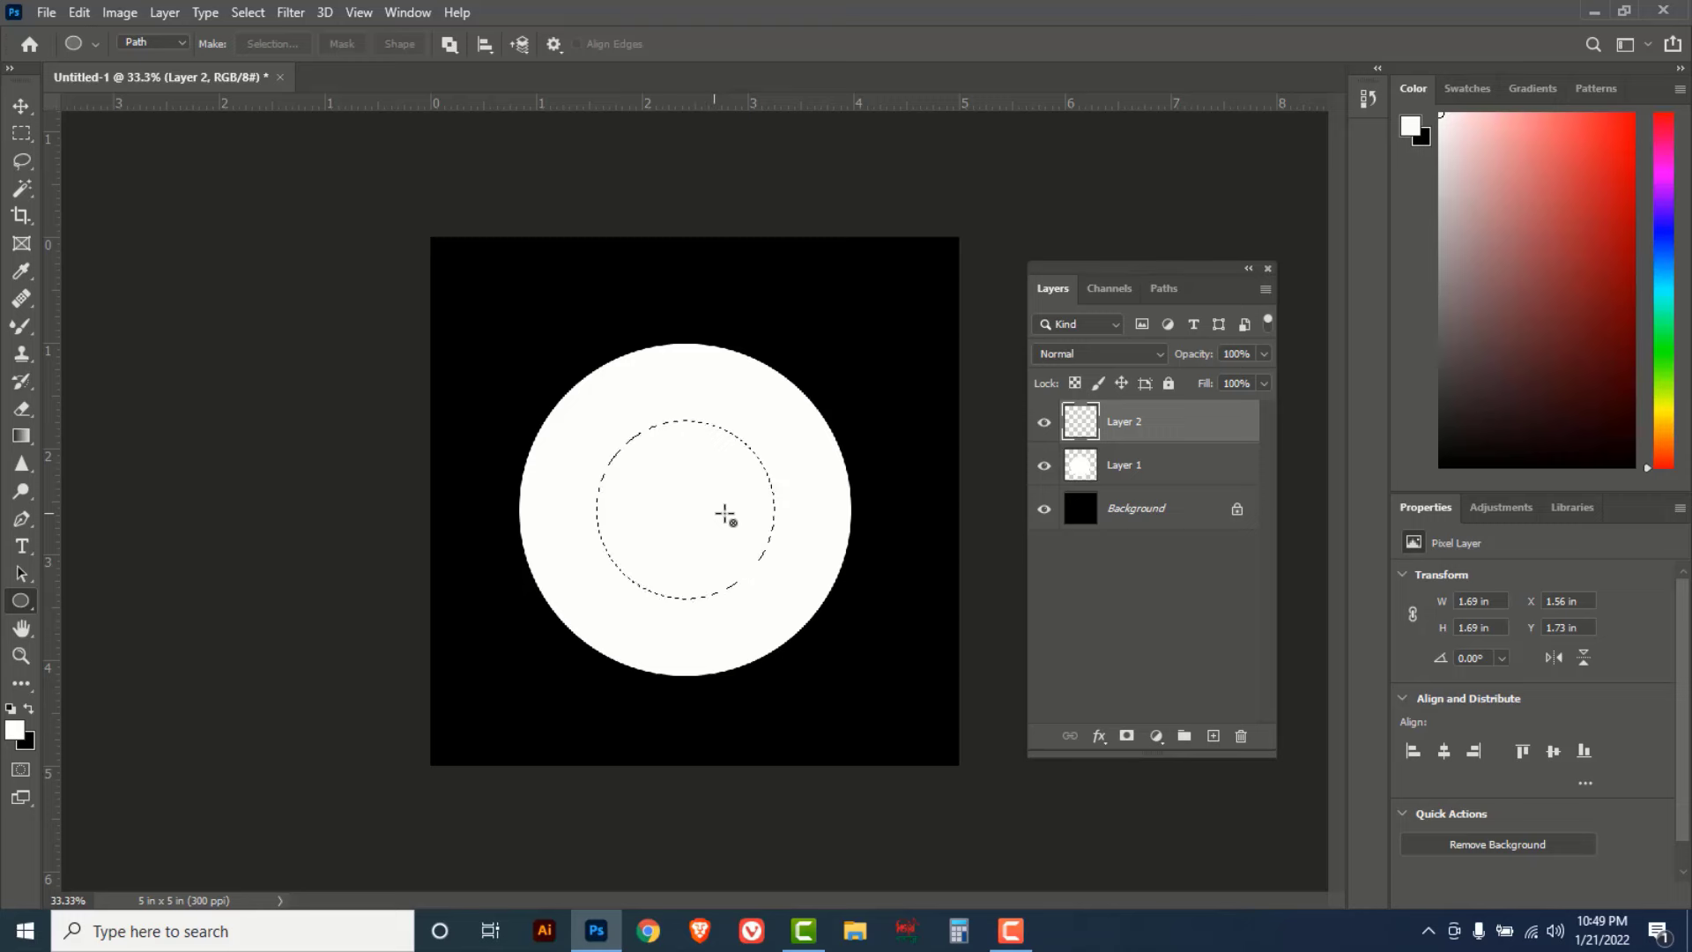
pyautogui.click(1157, 472)
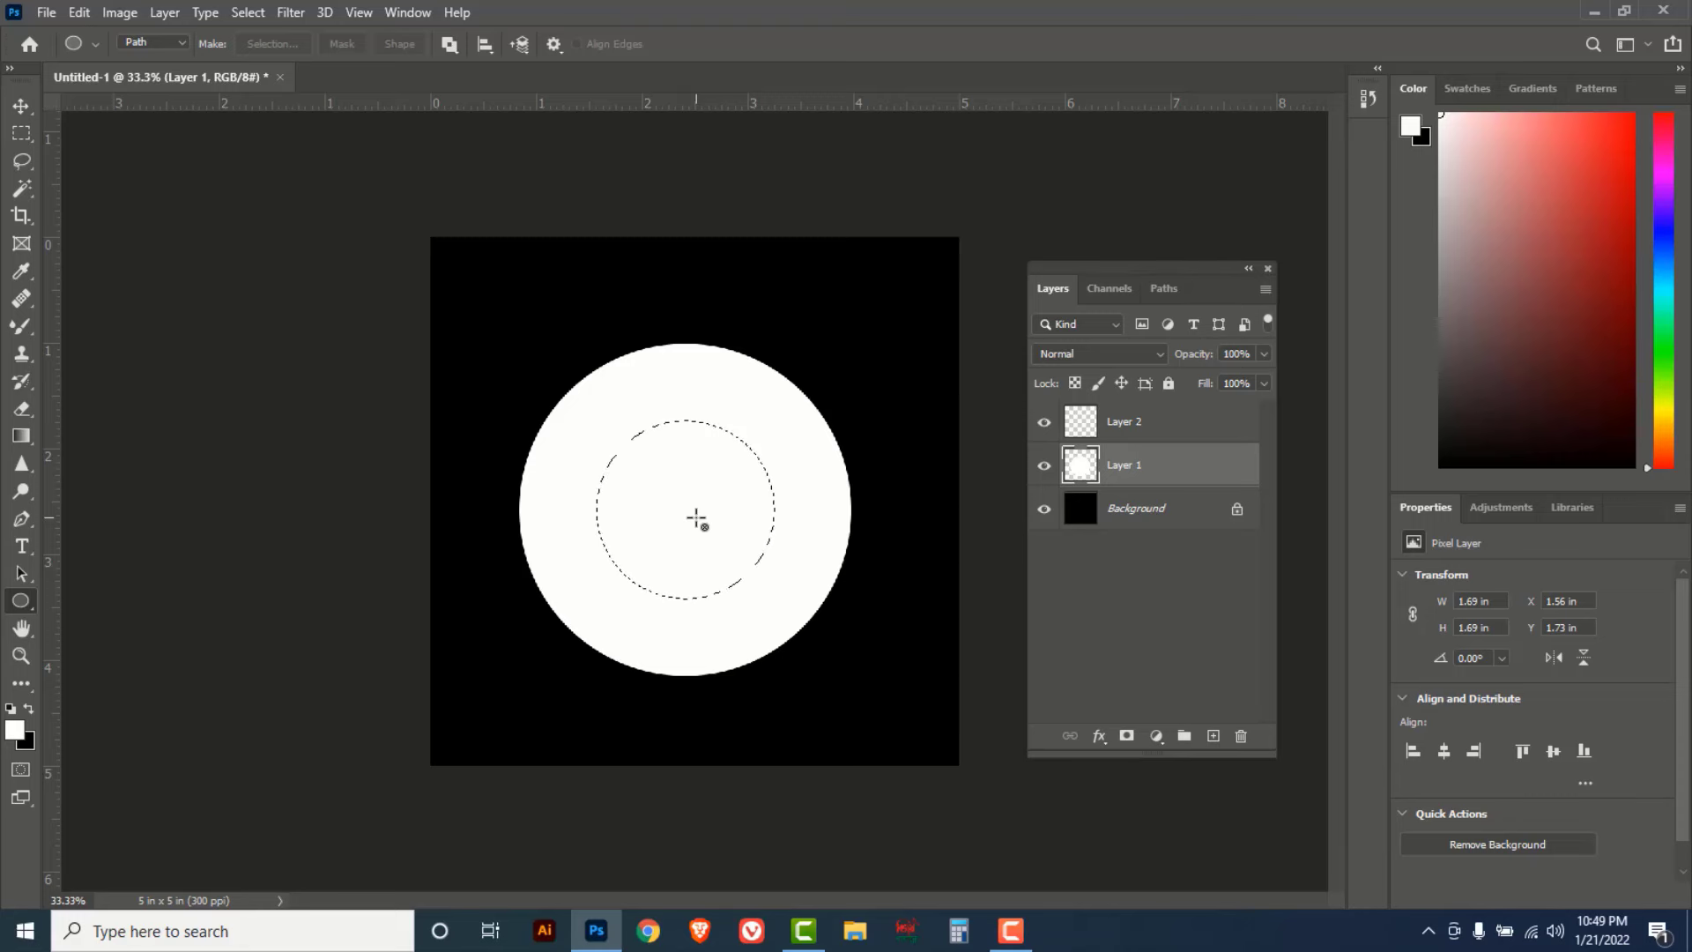
pyautogui.press('Delete')
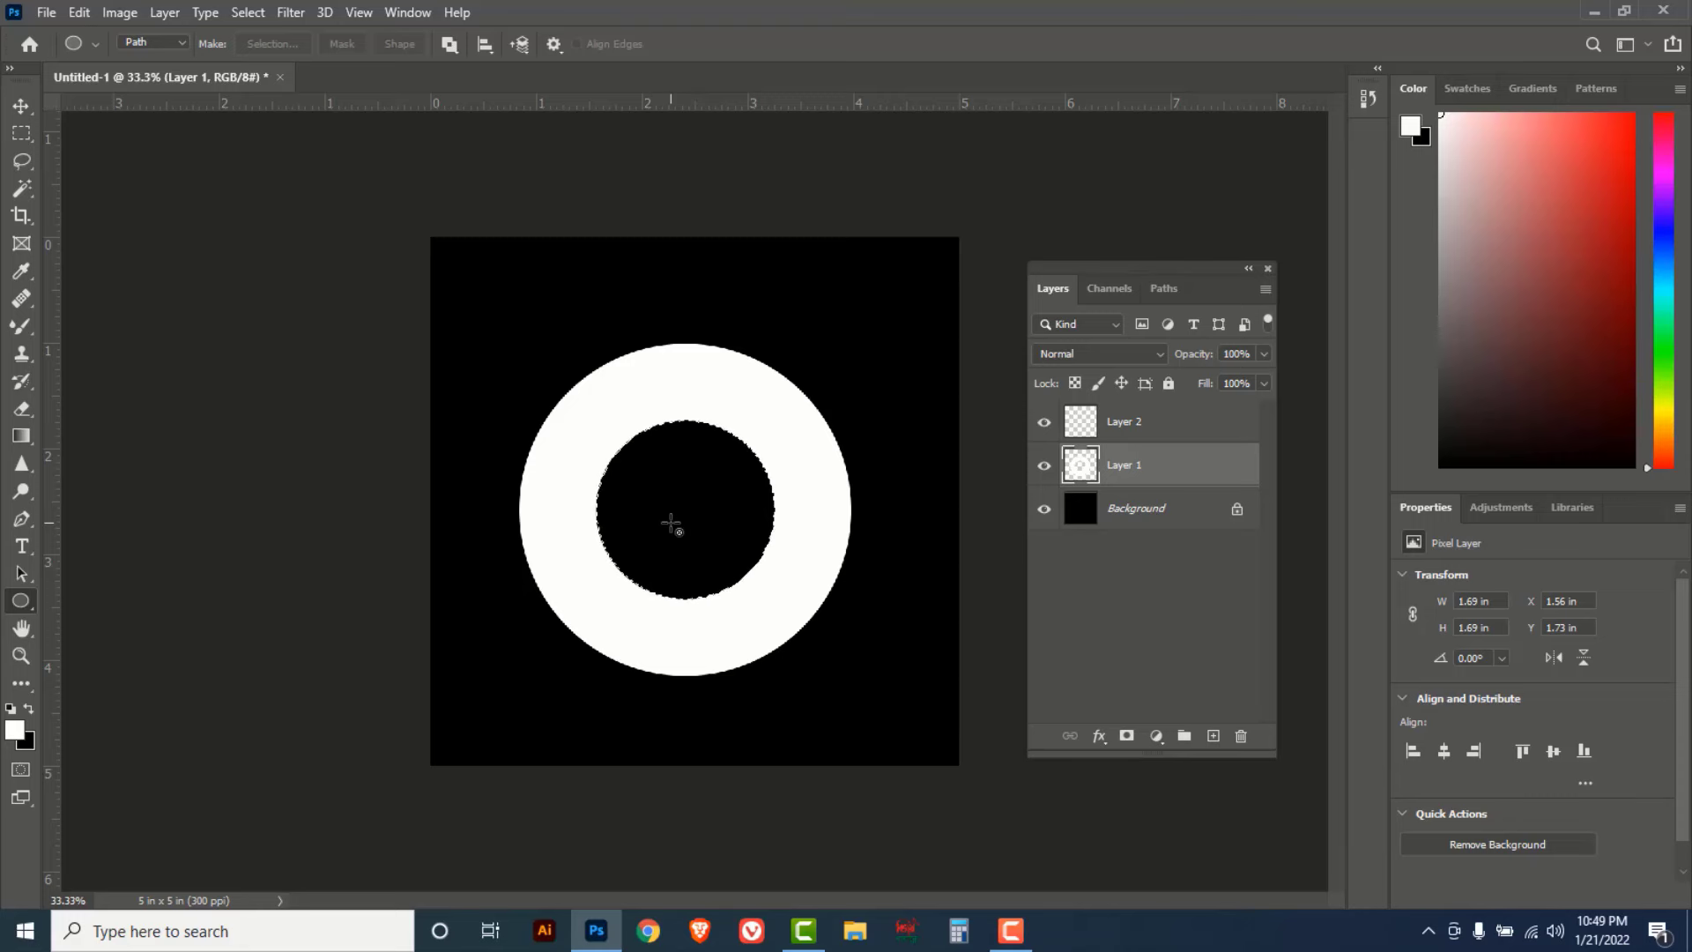
pyautogui.click(248, 12)
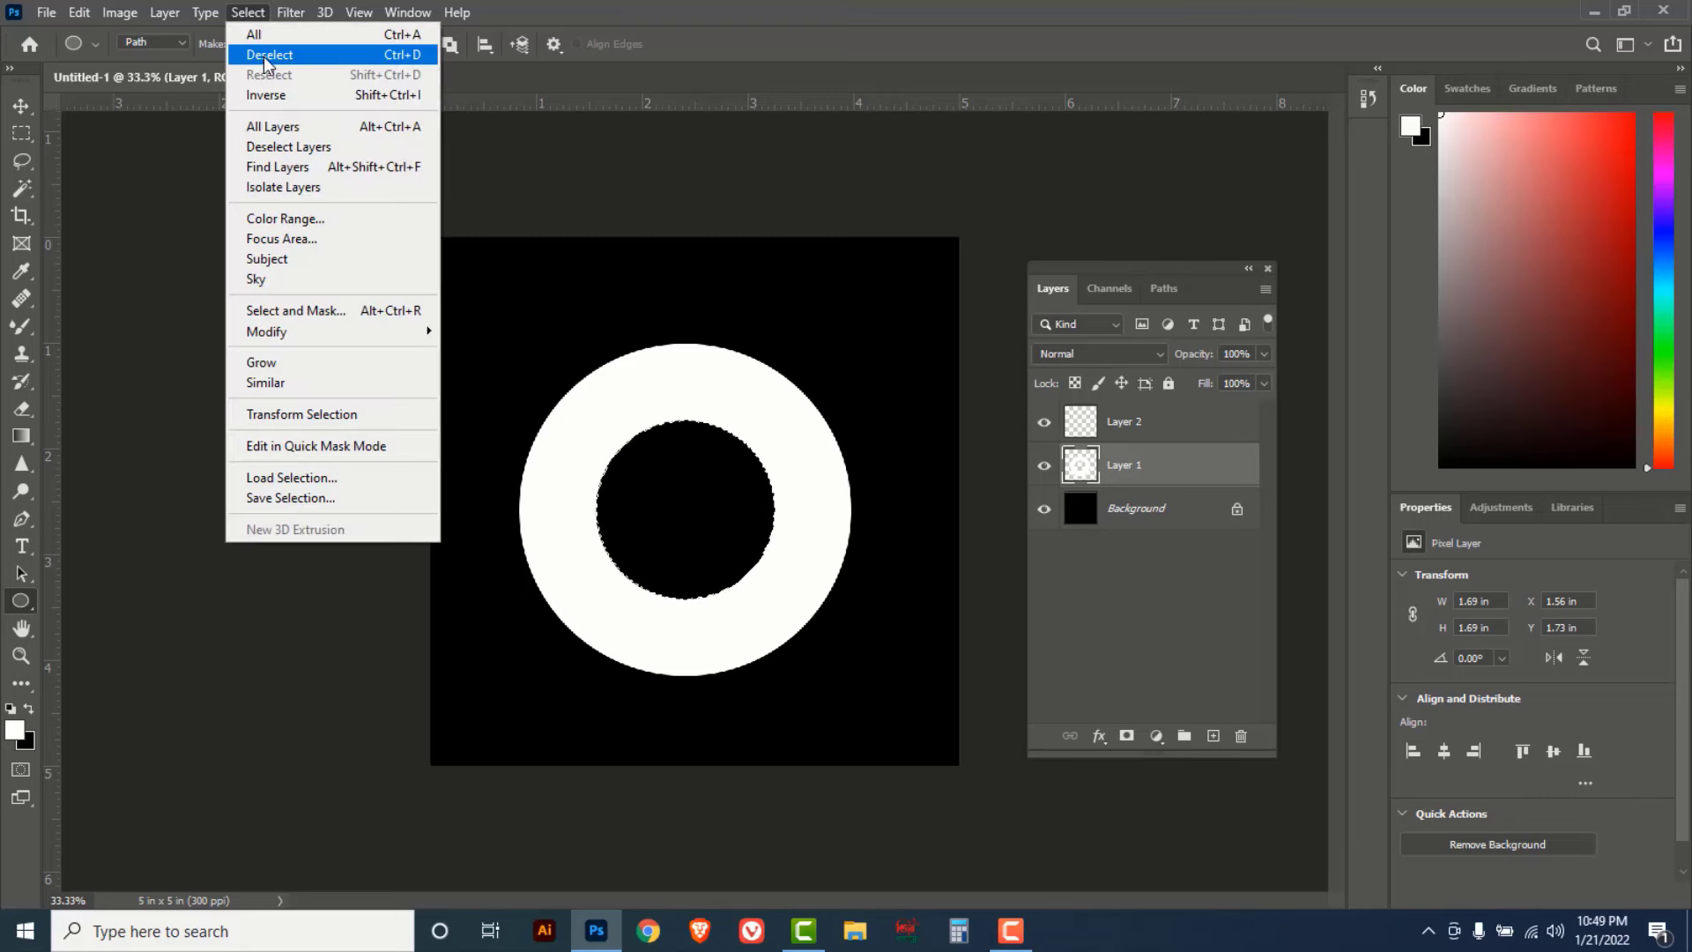
pyautogui.click(265, 58)
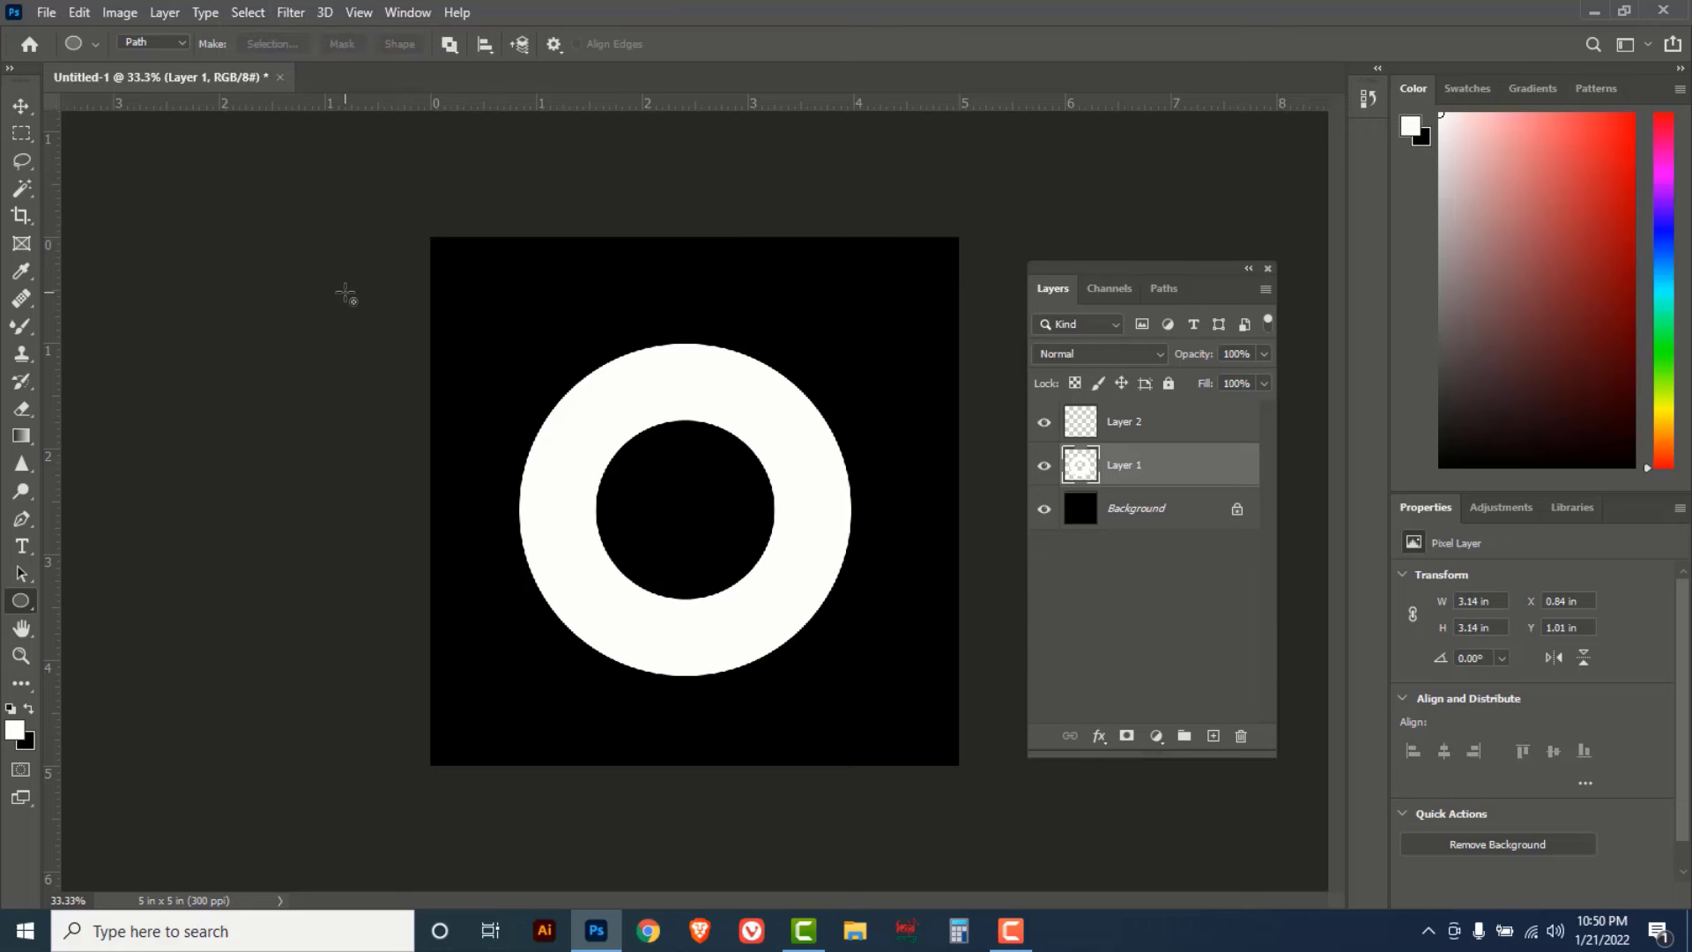
# - Centre the ring horizontally and select a 4.69 × 0.06-inch strip across the canvas middle
pyautogui.click(29, 108)
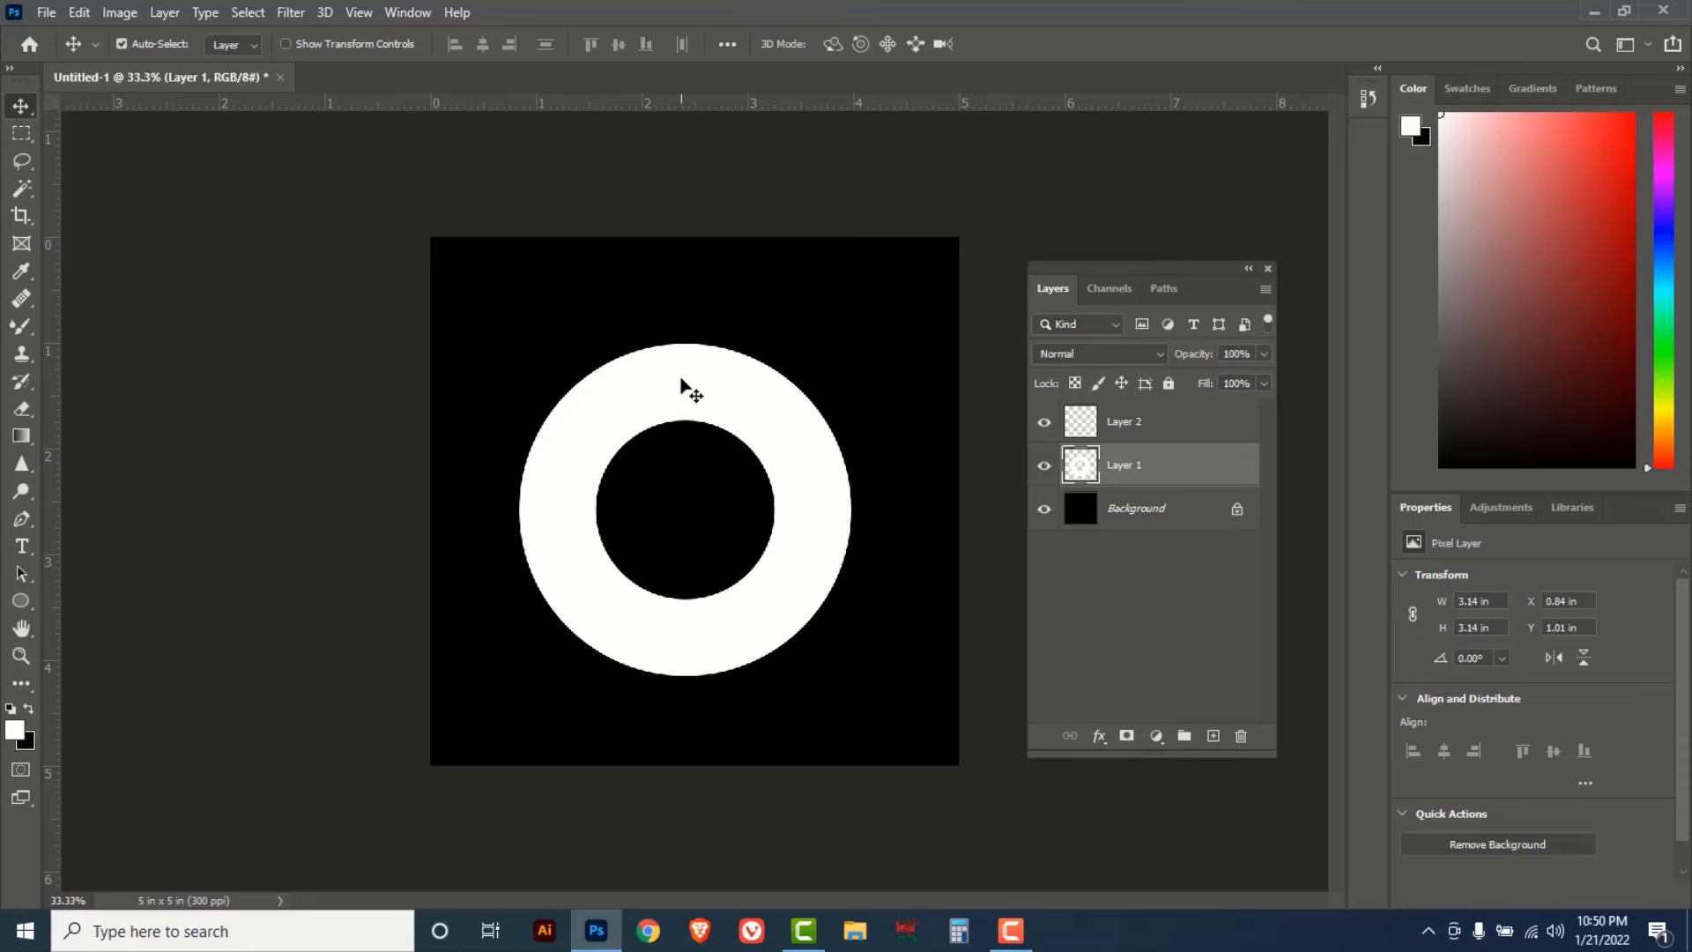
pyautogui.moveTo(669, 391); pyautogui.dragTo(679, 389)
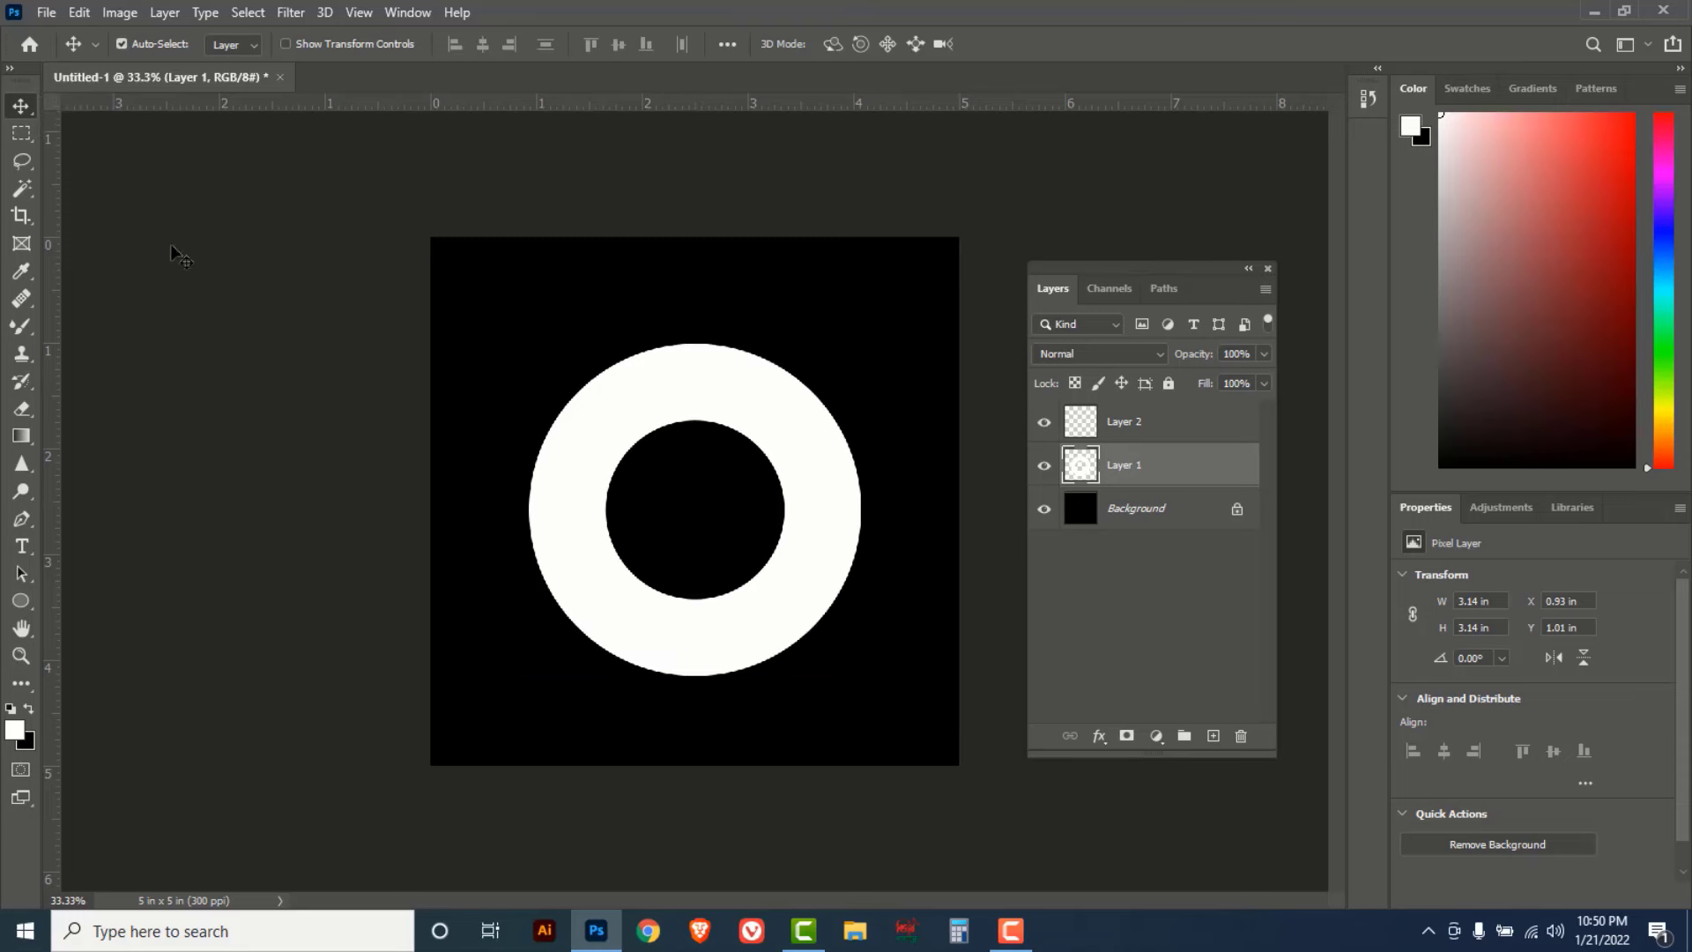
pyautogui.click(21, 133)
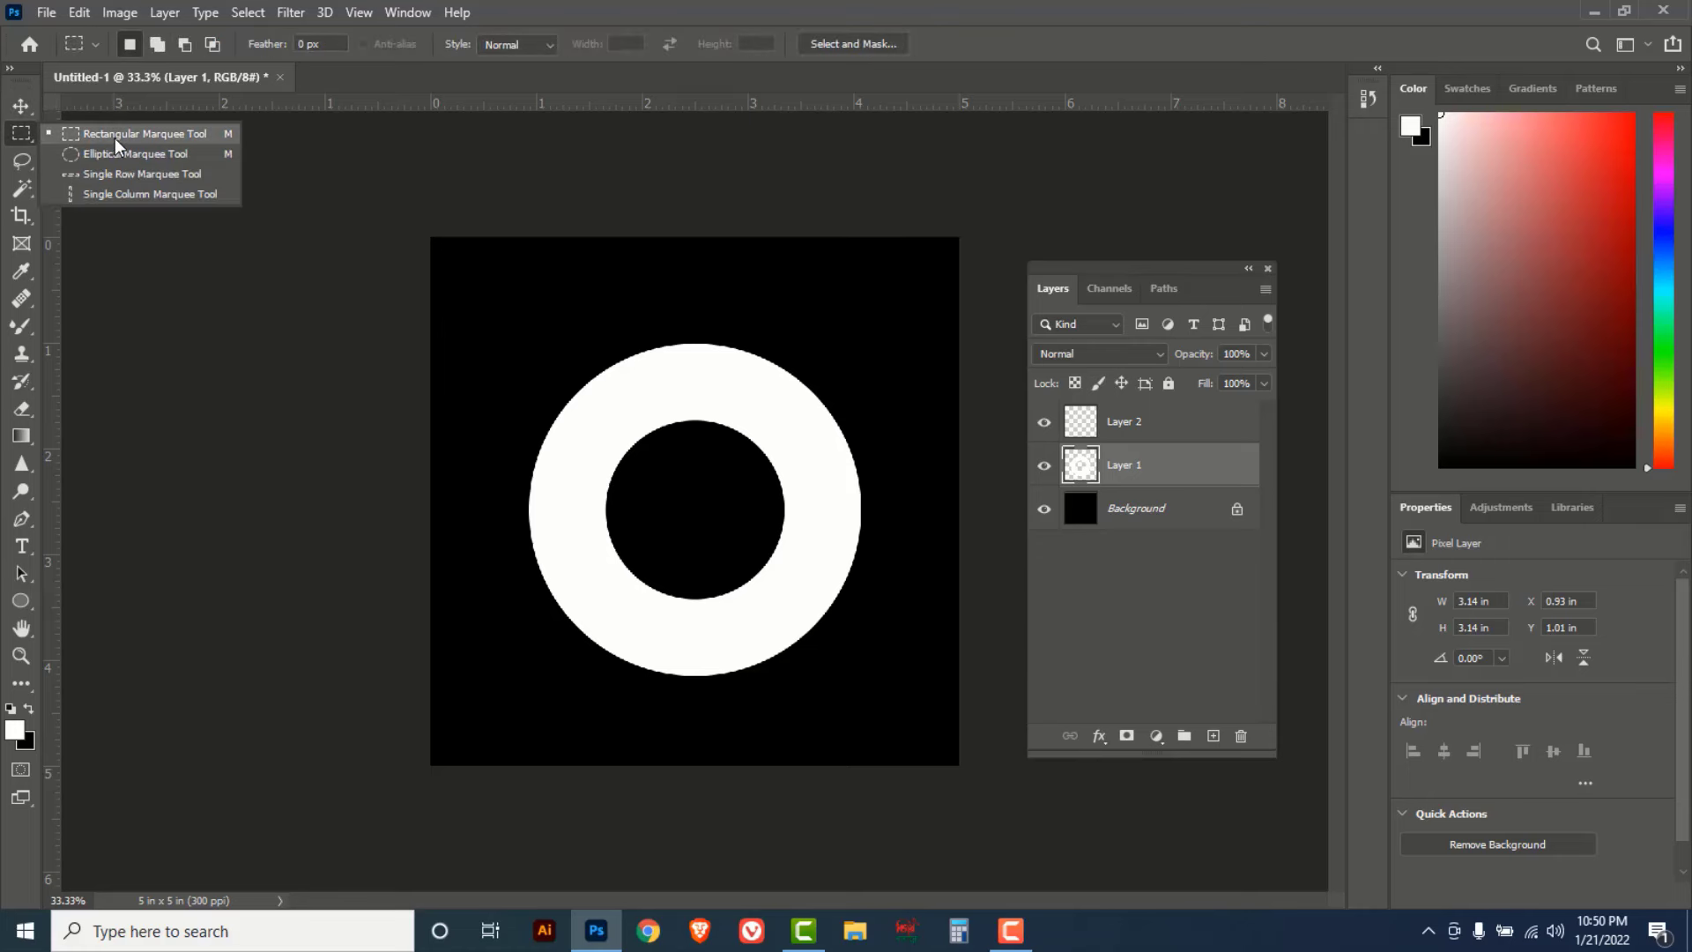
pyautogui.click(118, 145)
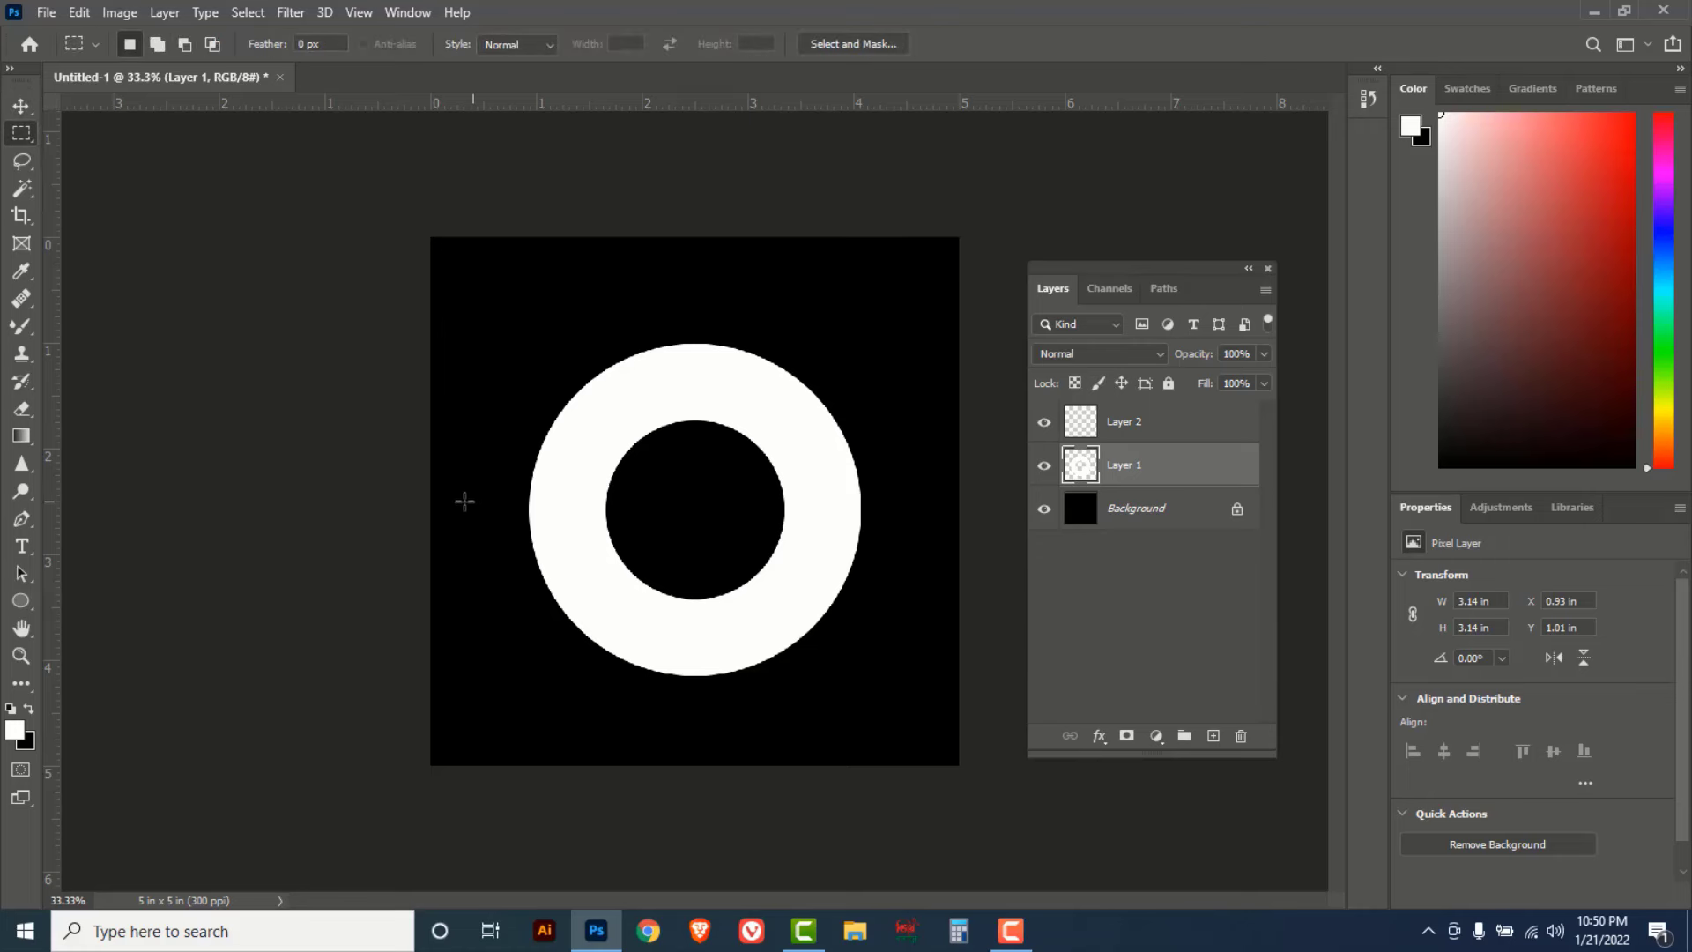
pyautogui.moveTo(438, 501)
pyautogui.mouseDown()
pyautogui.moveTo(598, 525)
pyautogui.moveTo(934, 504)
pyautogui.mouseUp()
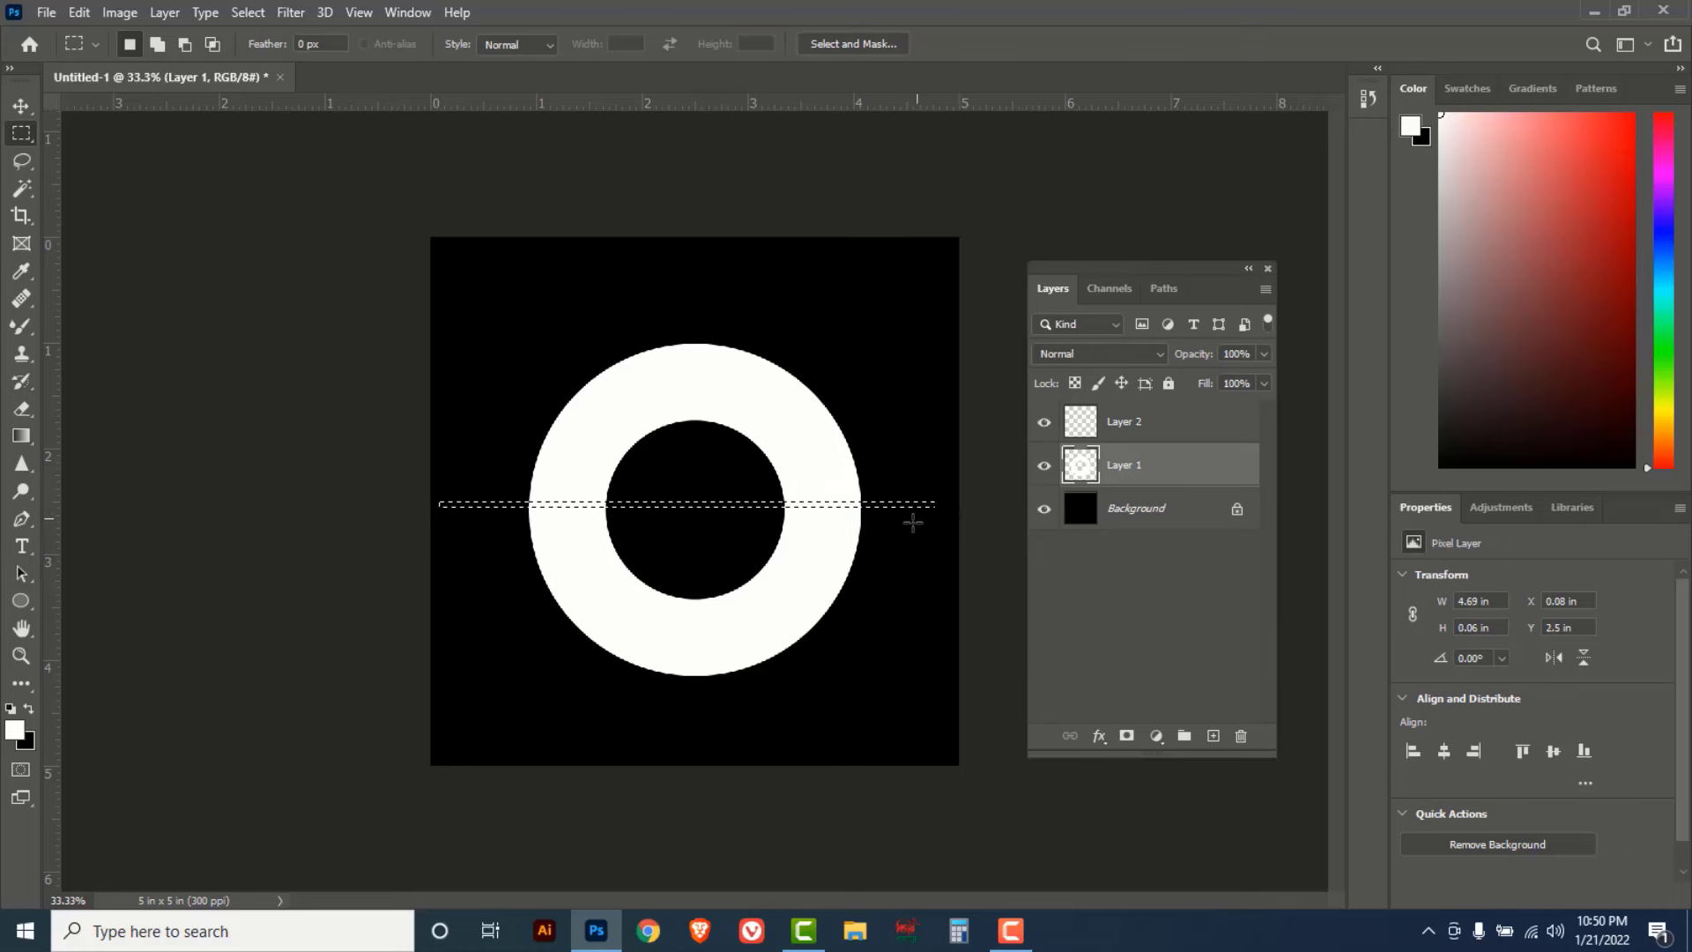
# - Fill the strip with red ff0101 on a new layer
pyautogui.keyDown('ctrl'); pyautogui.click(799, 530); pyautogui.keyUp('ctrl')
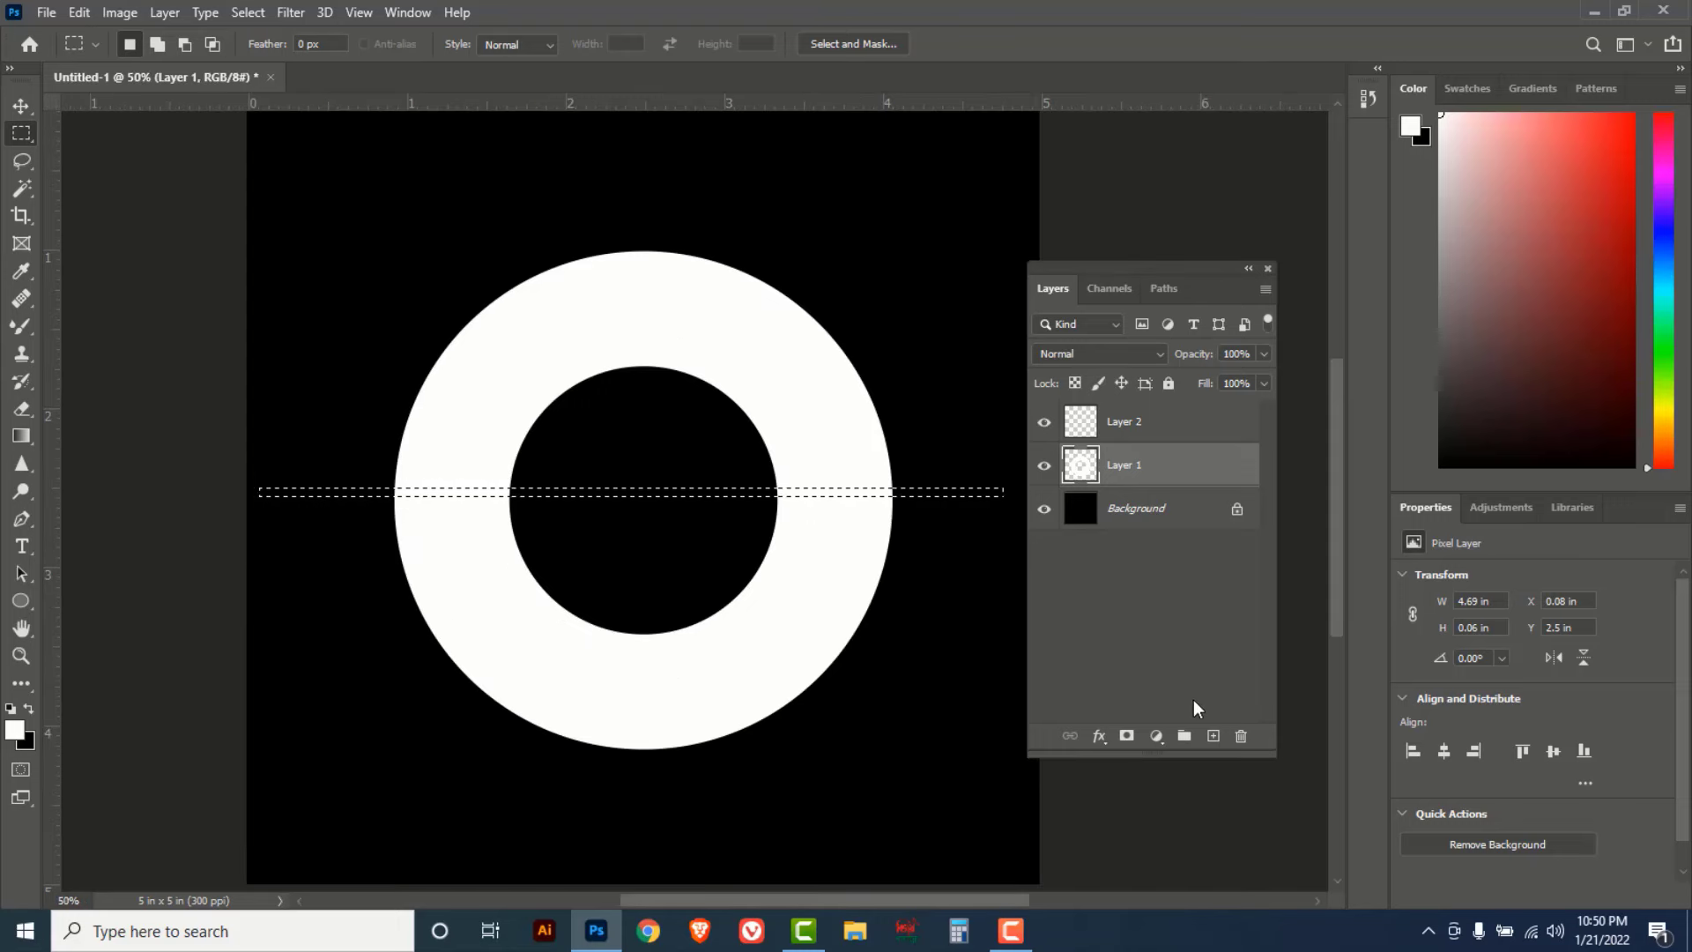
pyautogui.click(1213, 736)
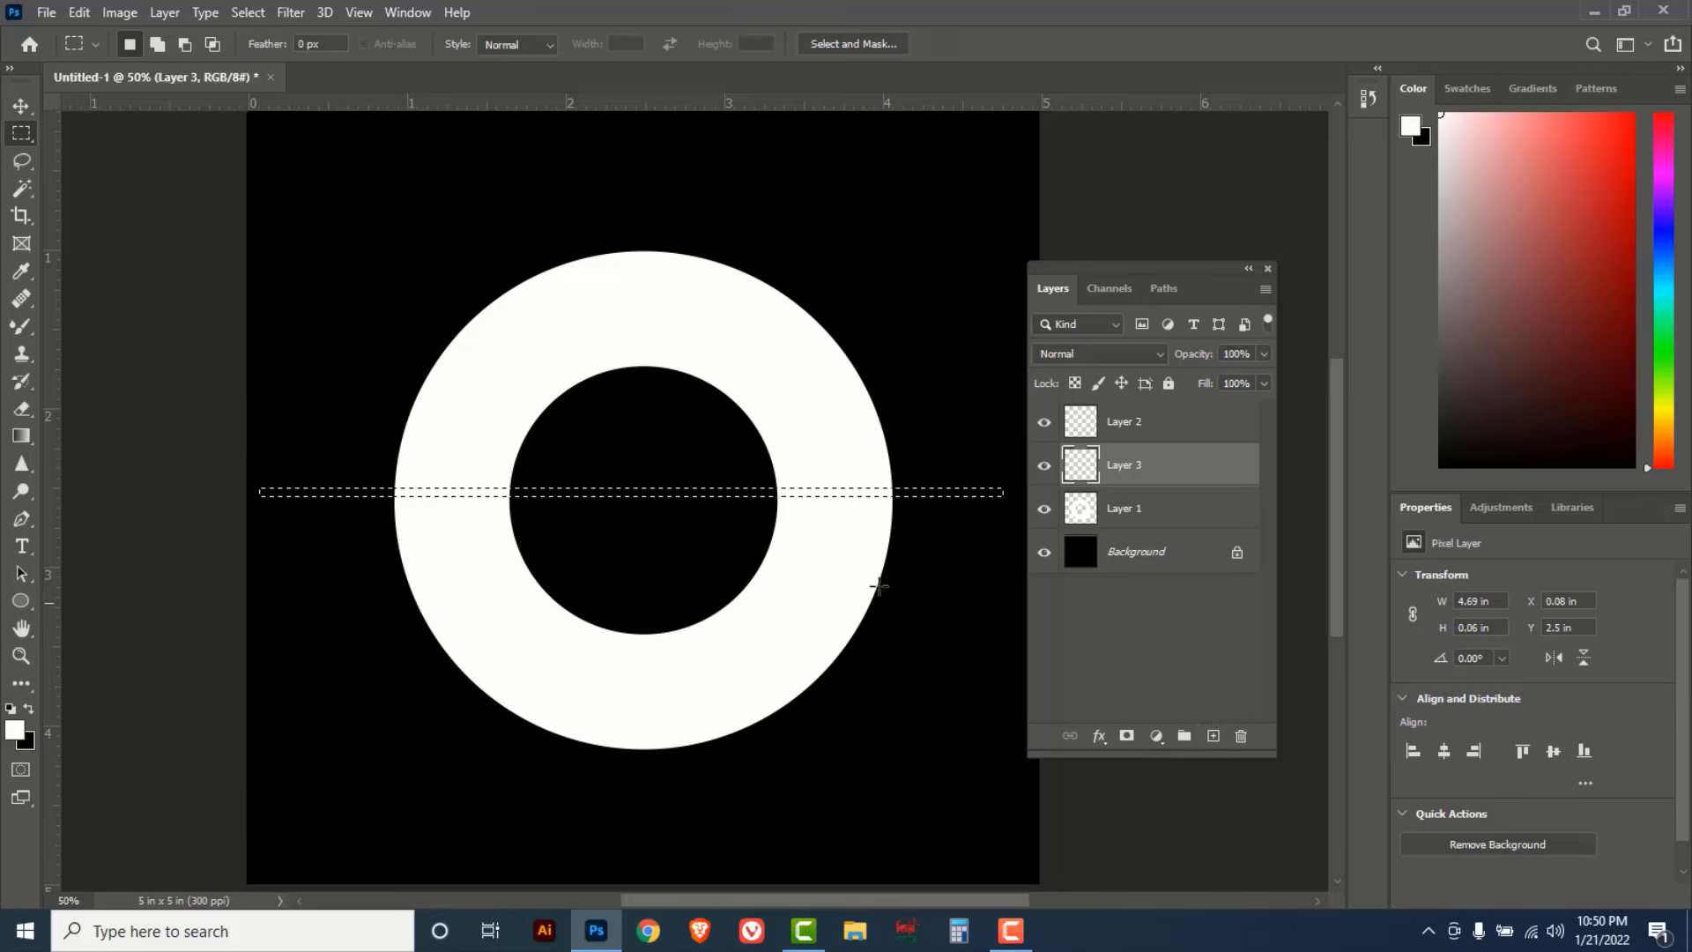
pyautogui.click(14, 730)
pyautogui.write('ff0101')
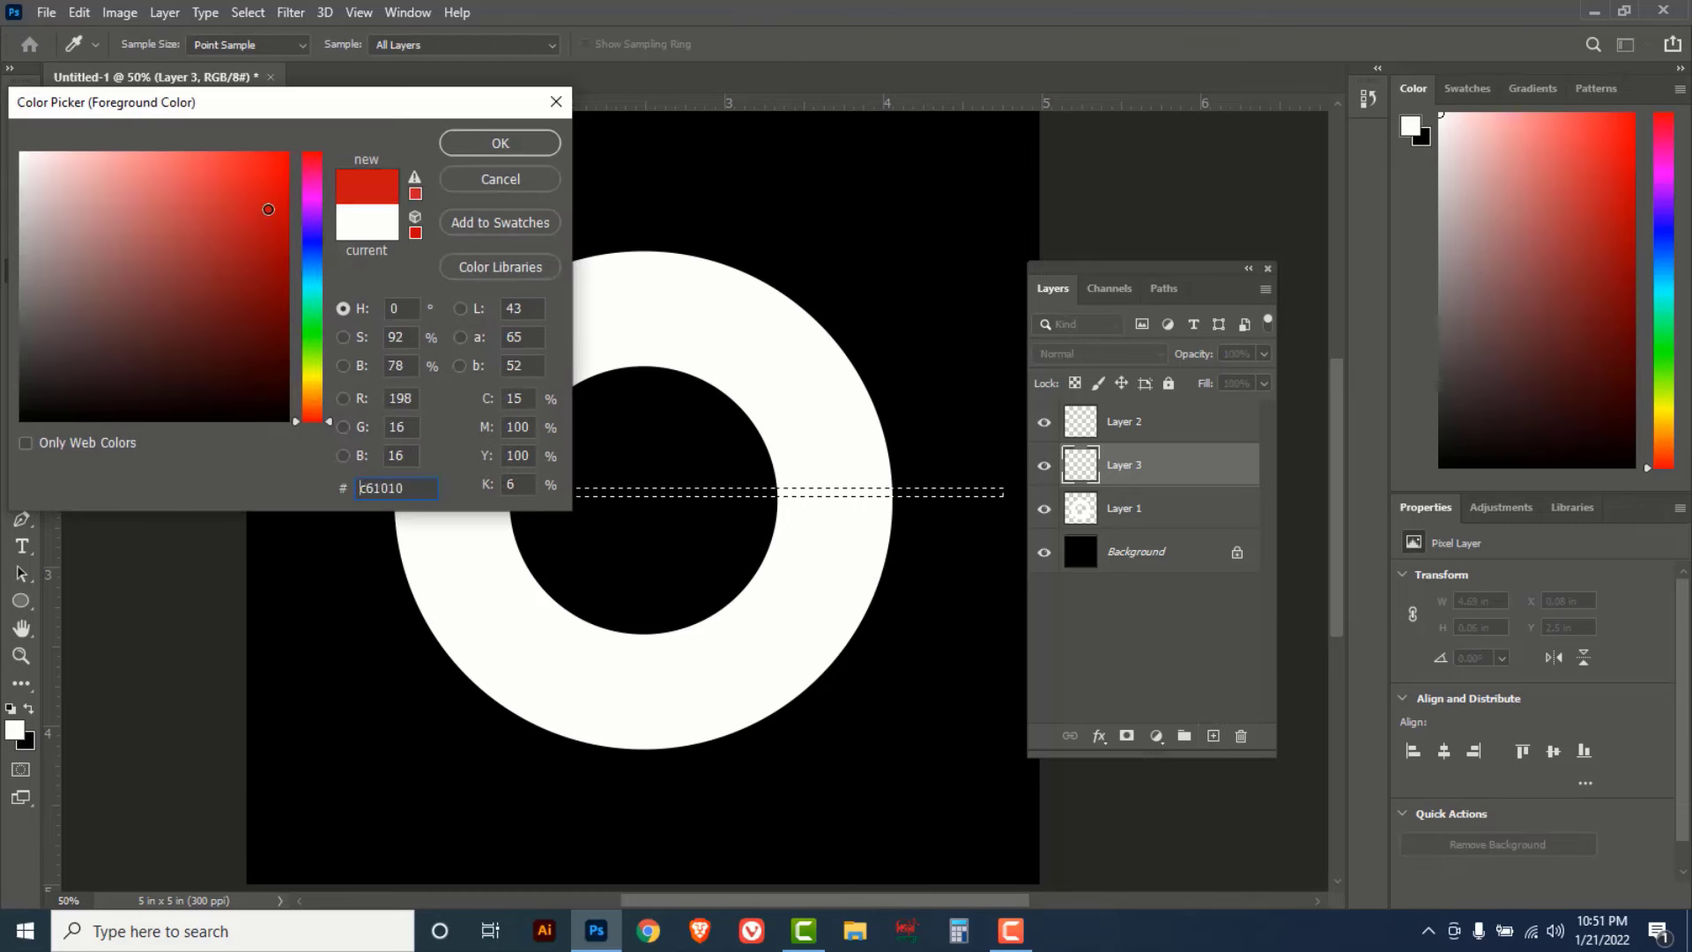
pyautogui.click(500, 143)
pyautogui.hotkey('alt', 'BackSpace')
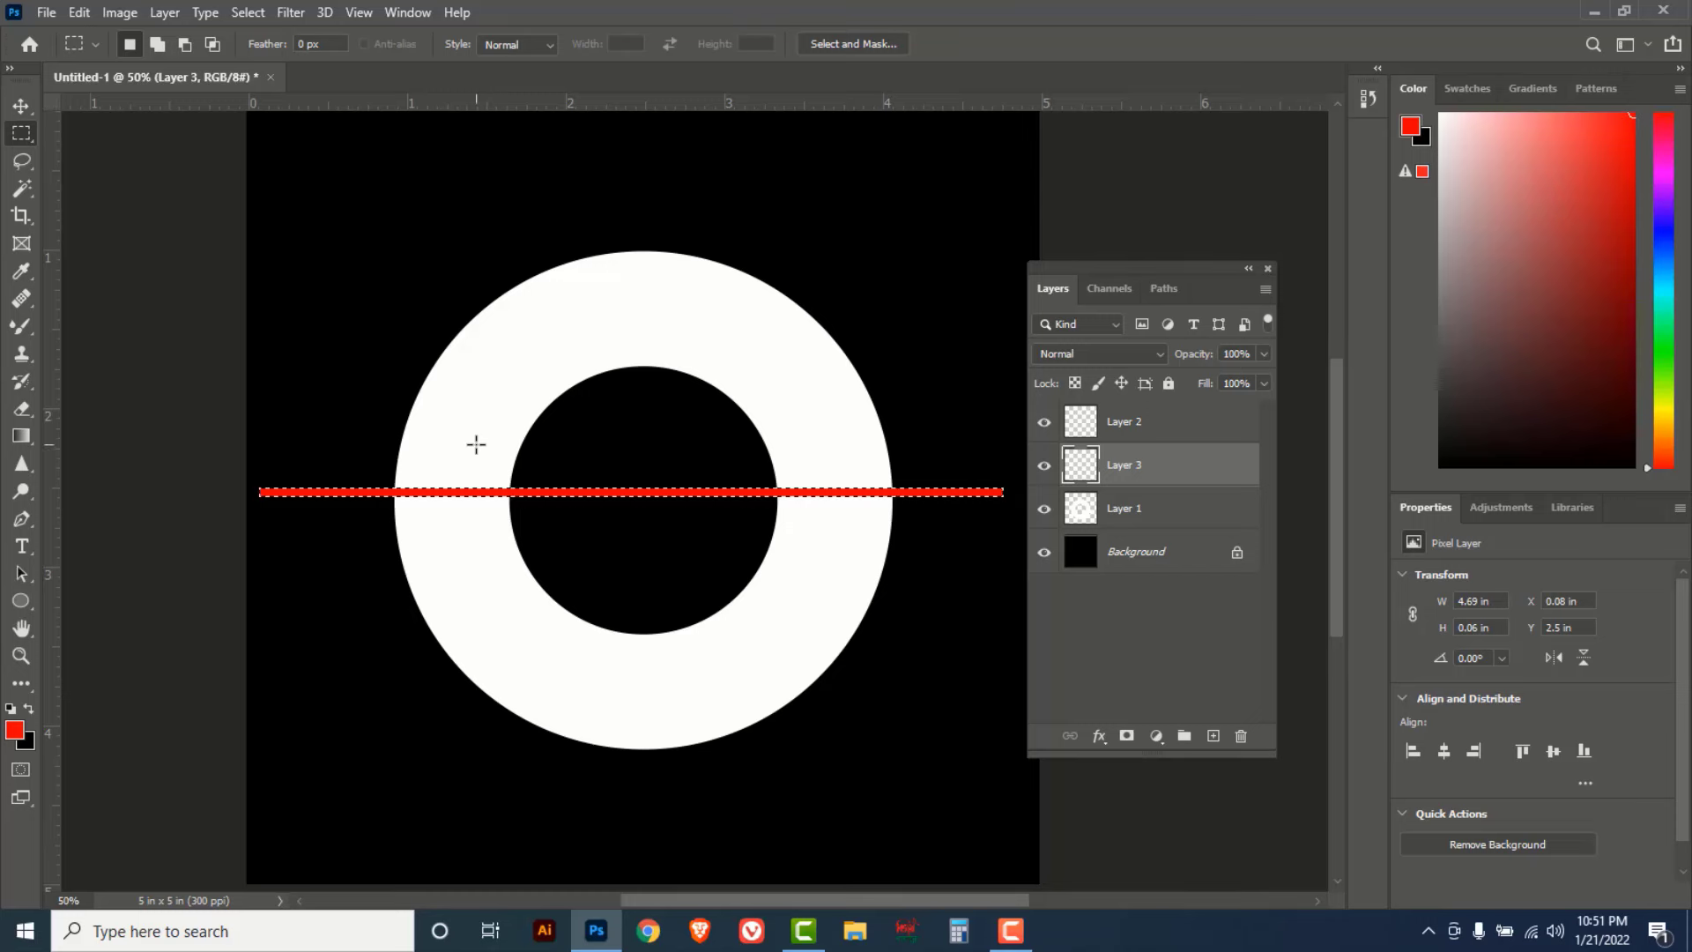
# - Deselect and Alt-drag copies of the red bar downward to make twelve stripes
pyautogui.click(248, 12)
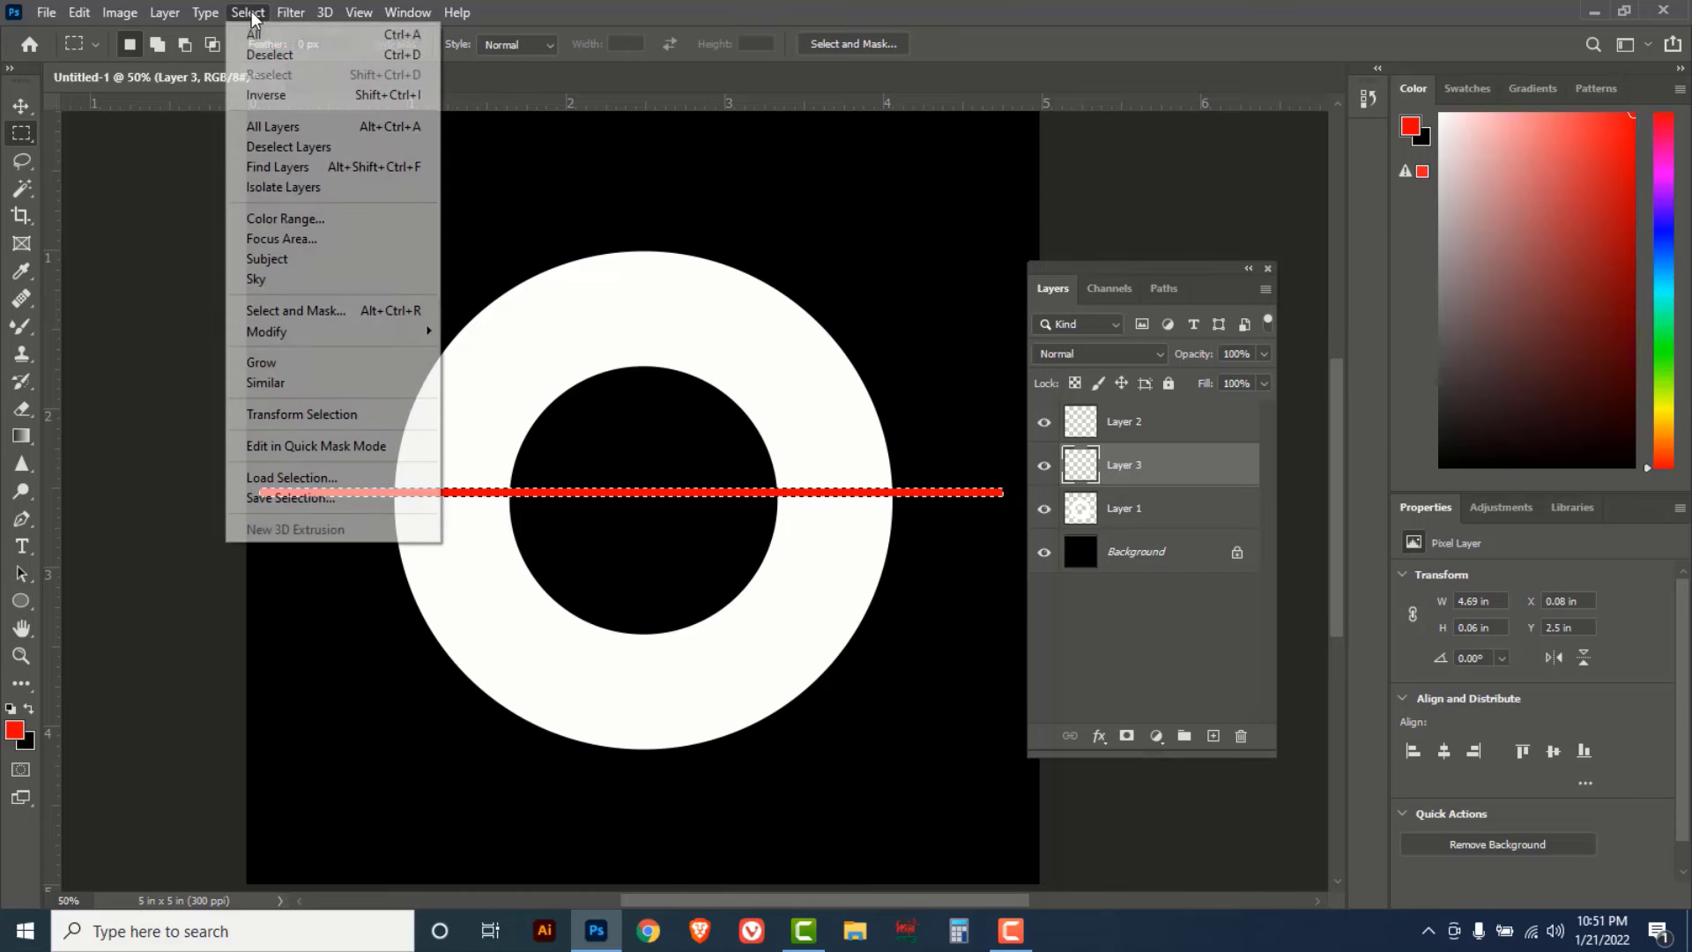
pyautogui.click(271, 56)
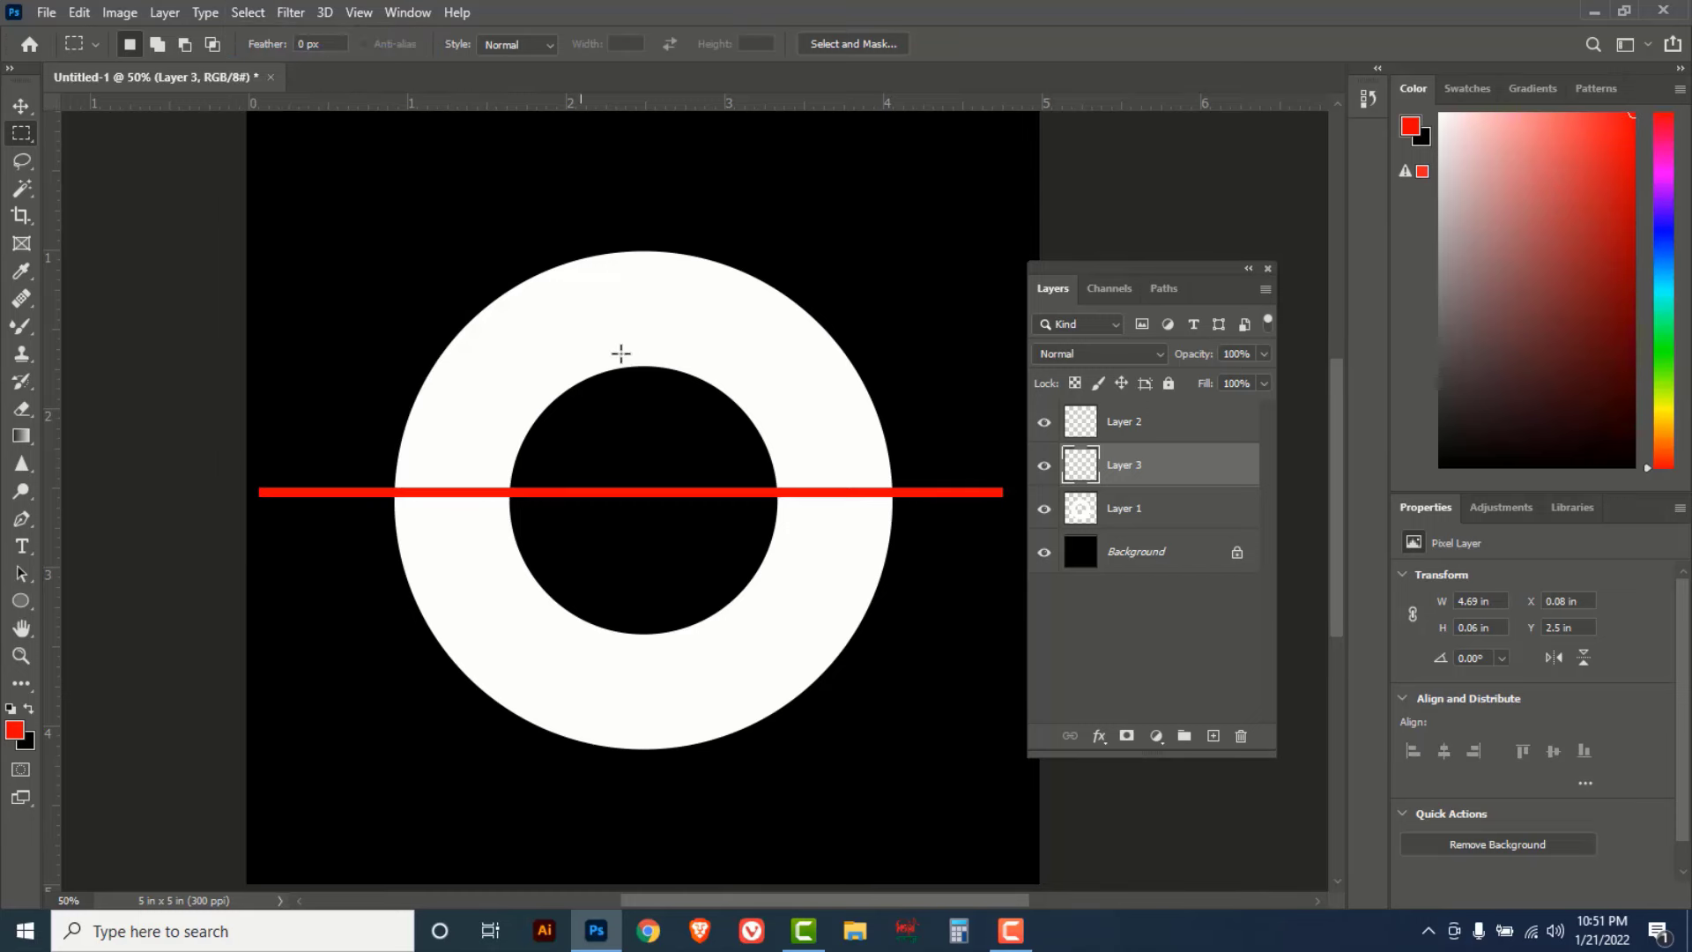
pyautogui.click(21, 105)
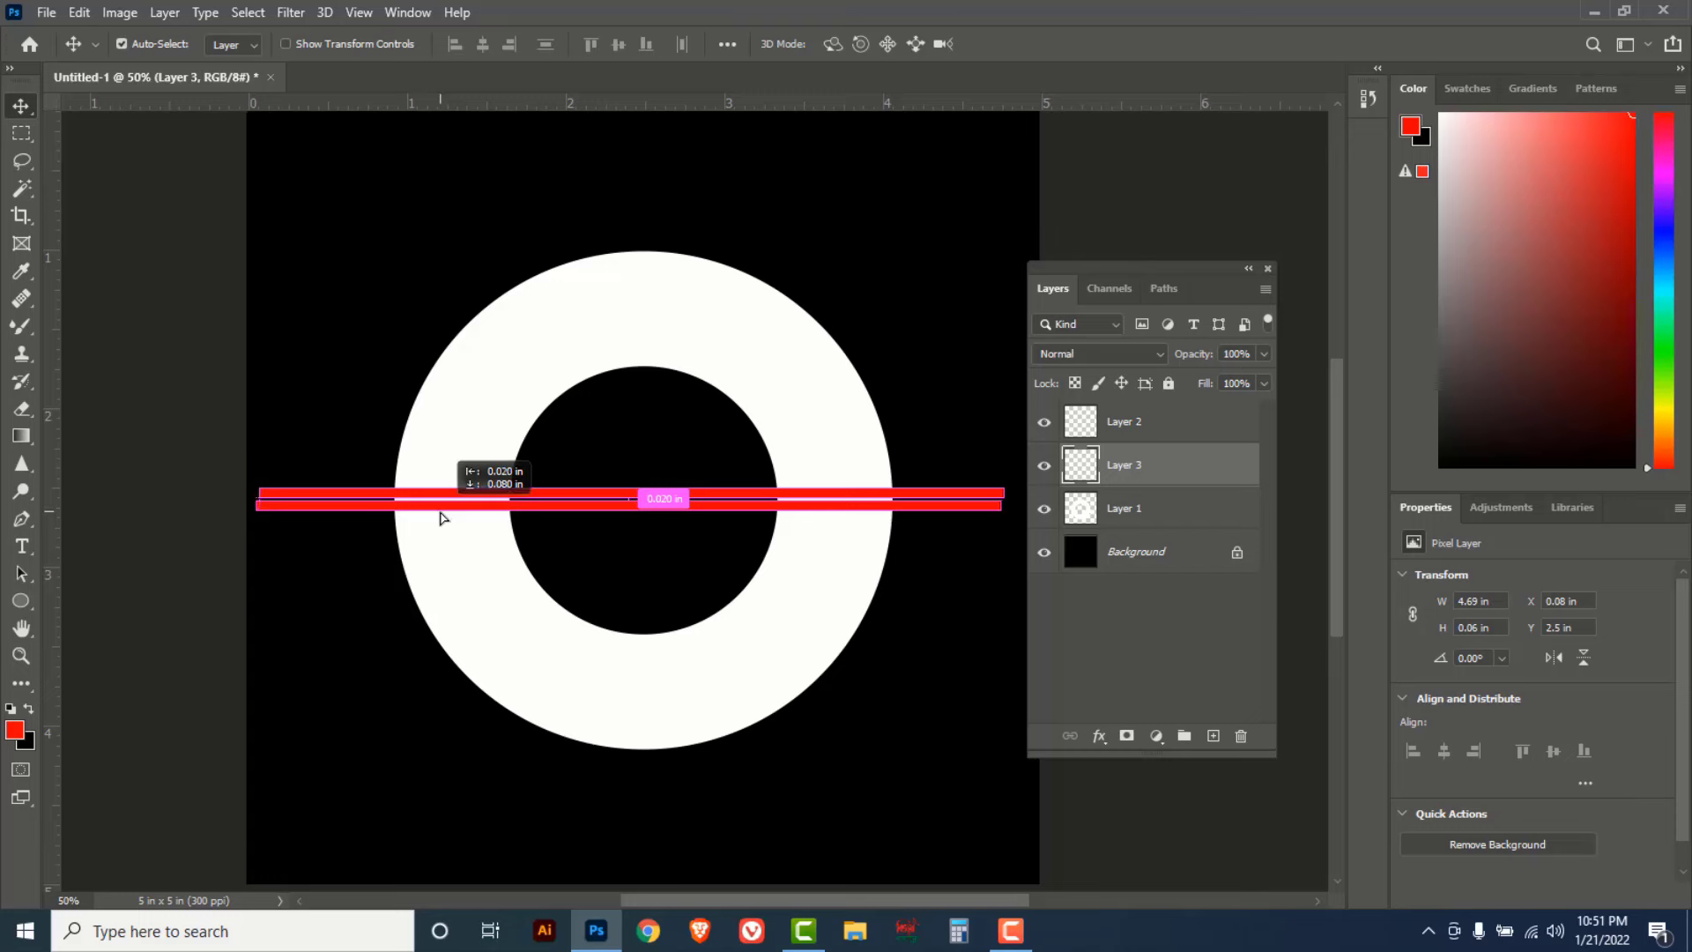
pyautogui.moveTo(442, 515)
pyautogui.mouseDown()
pyautogui.moveTo(467, 592)
pyautogui.moveTo(454, 734)
pyautogui.mouseUp()
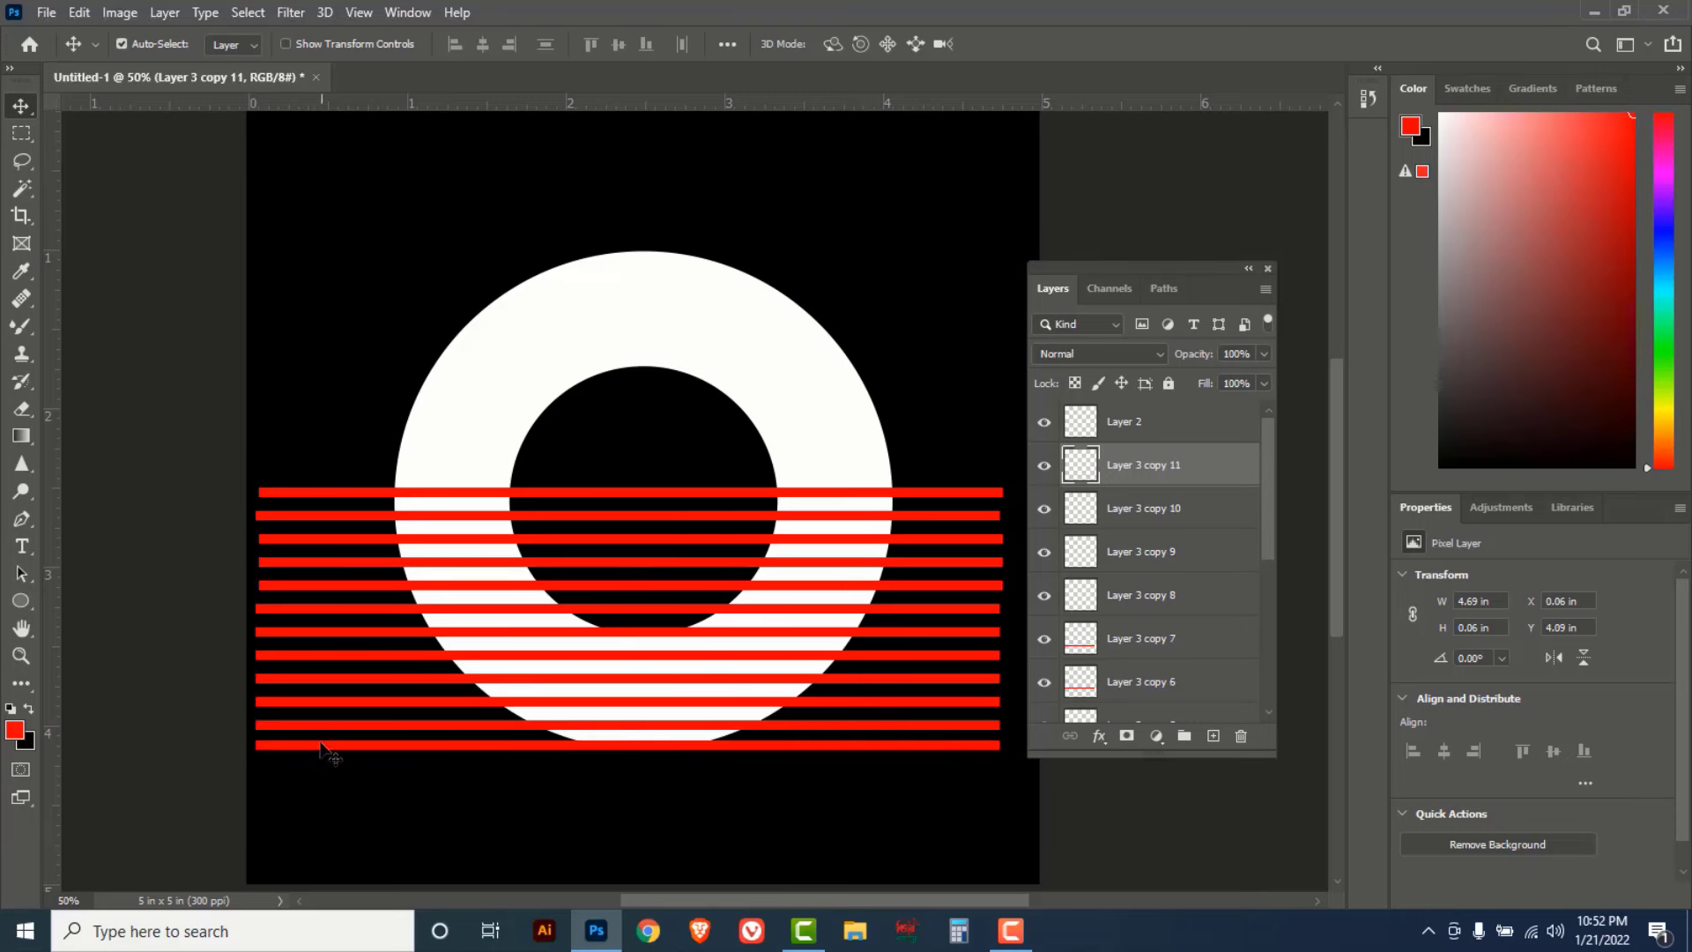
# - Select all twelve red stripe layers together, undoing an accidental move
pyautogui.click(310, 496)
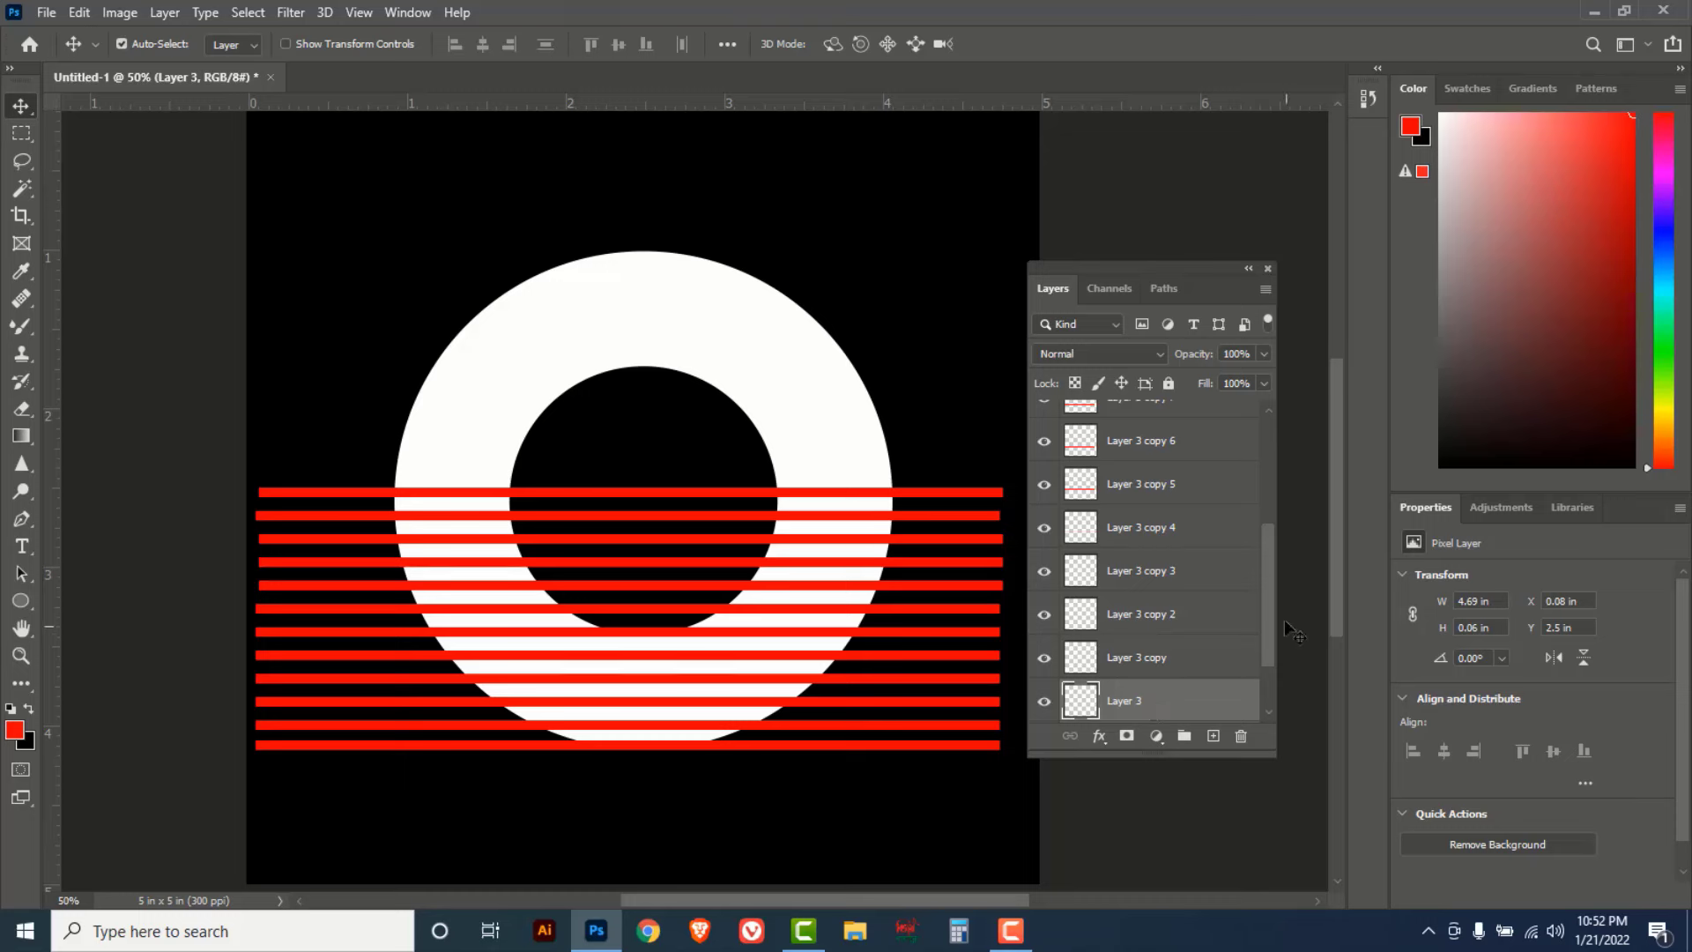
pyautogui.moveTo(1266, 611); pyautogui.dragTo(1269, 499)
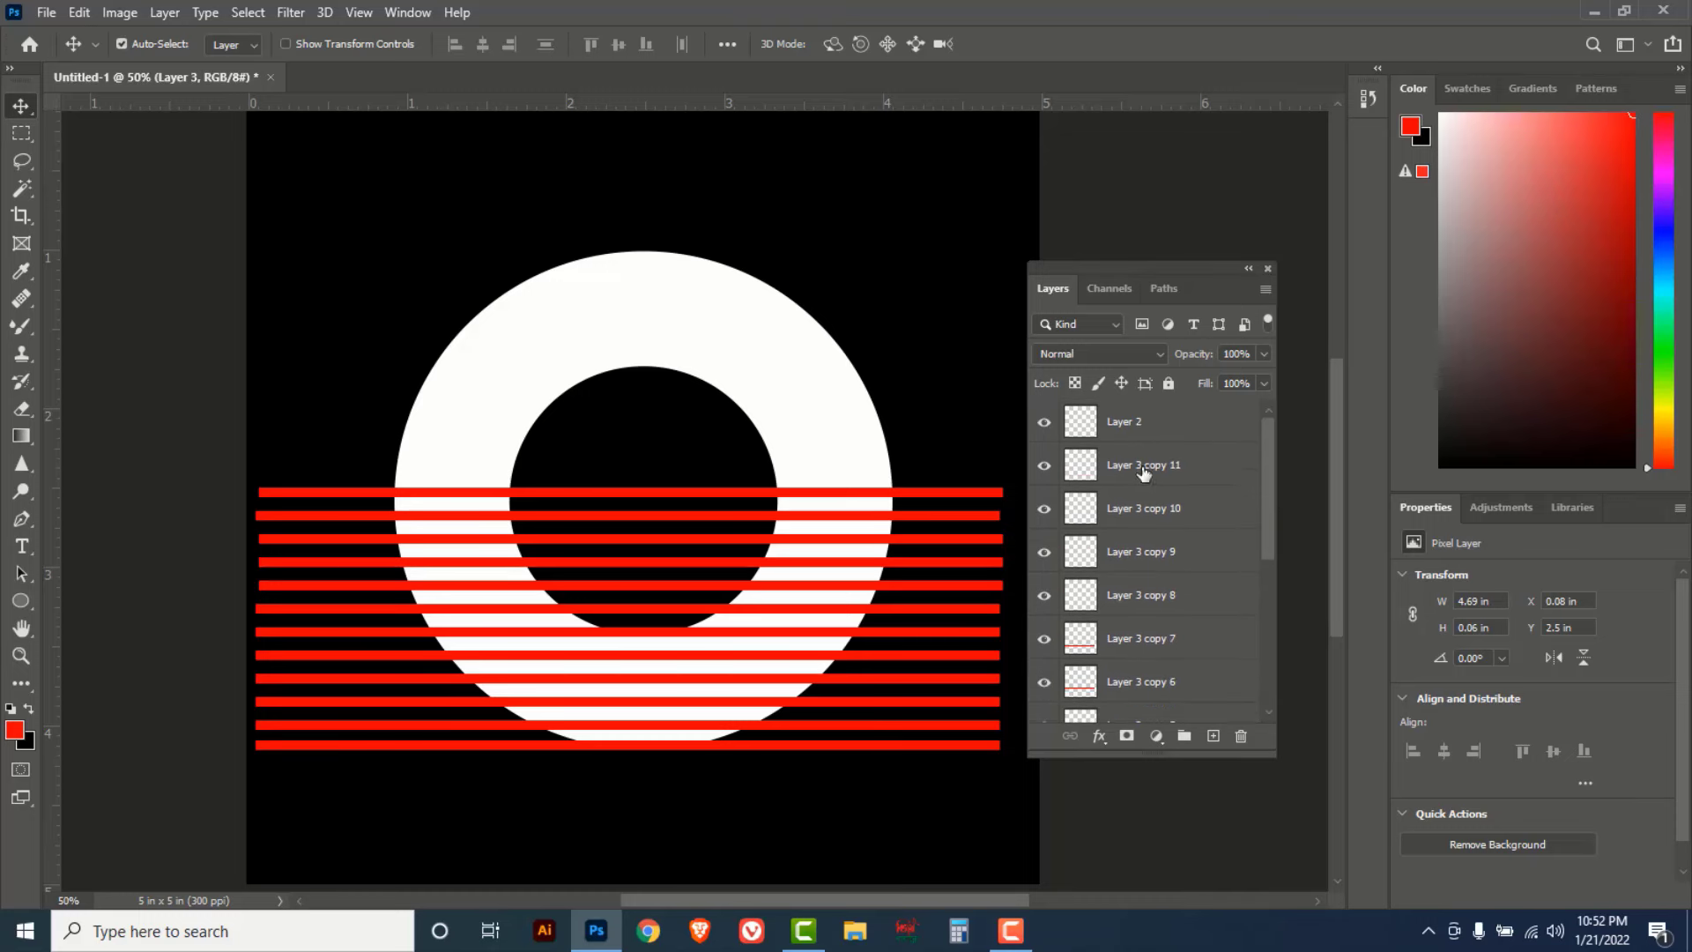
pyautogui.keyDown('shift'); pyautogui.click(1177, 470); pyautogui.keyUp('shift')
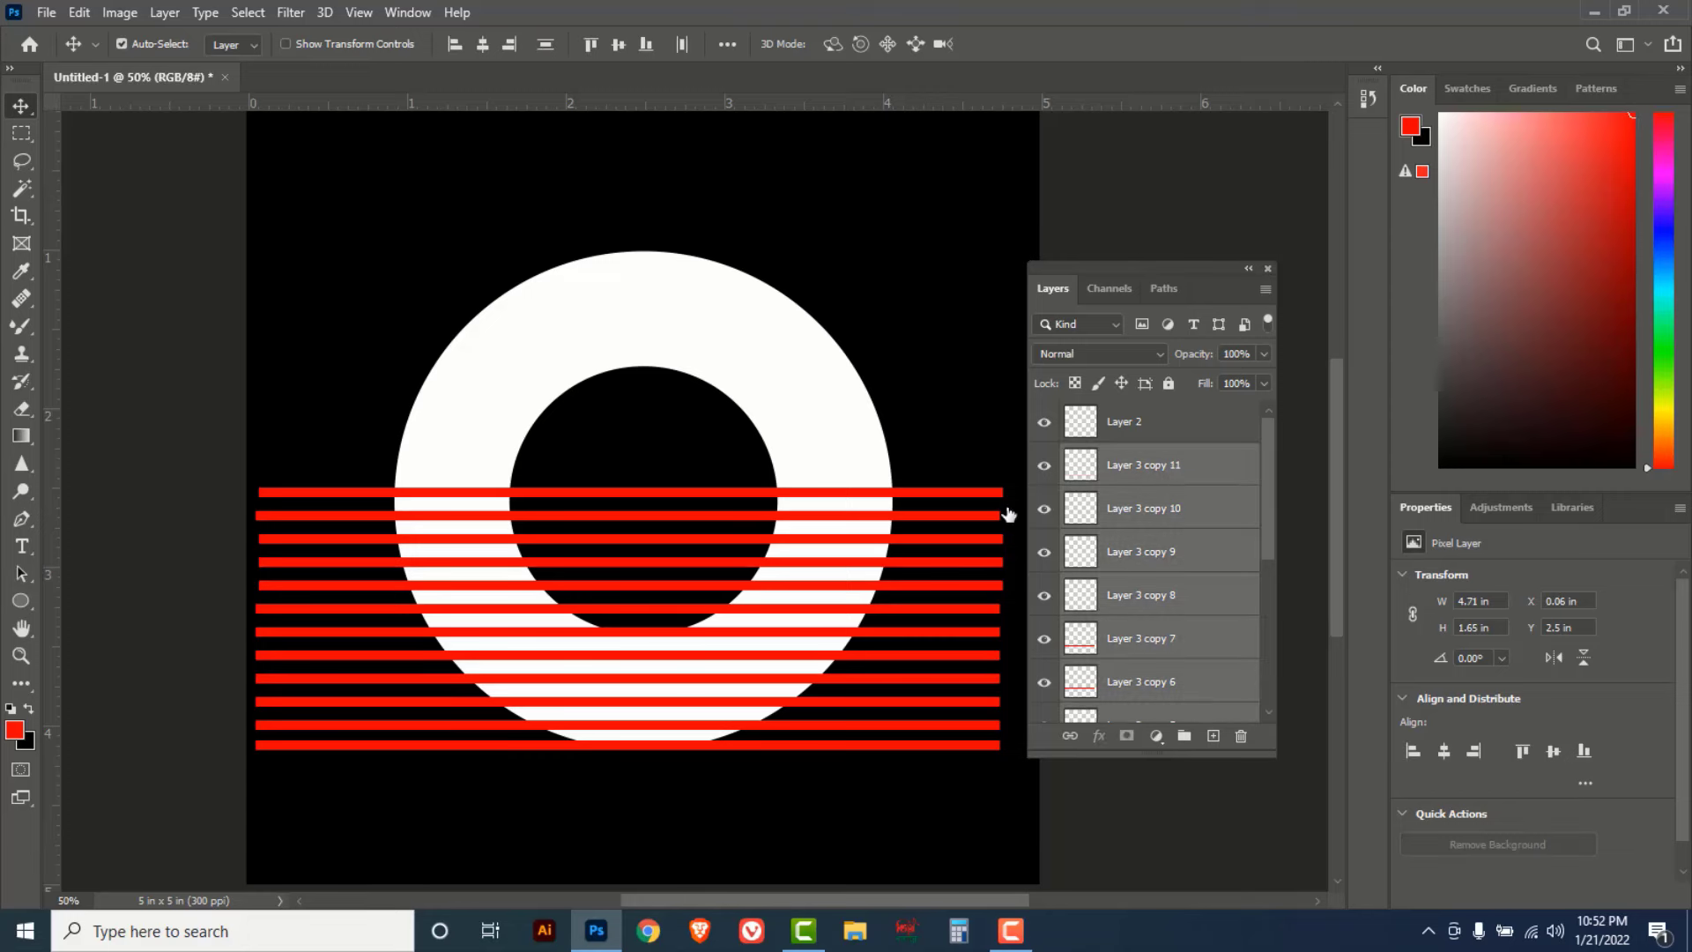
pyautogui.moveTo(369, 495); pyautogui.dragTo(430, 413)
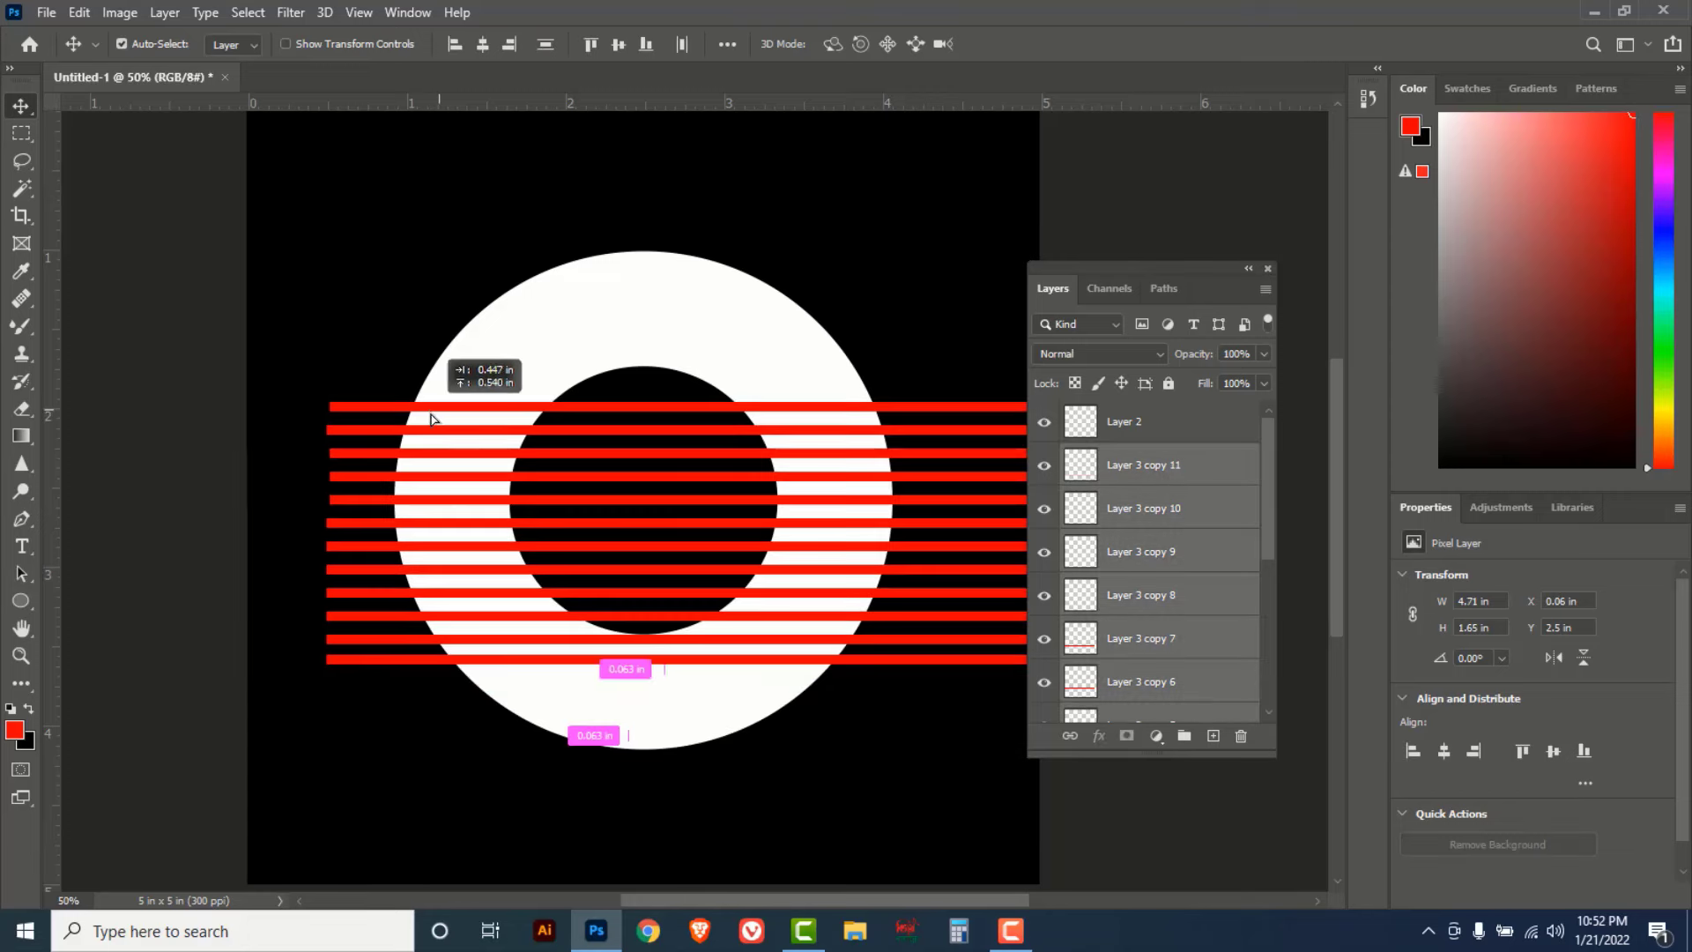
pyautogui.hotkey('ctrl', 'z')
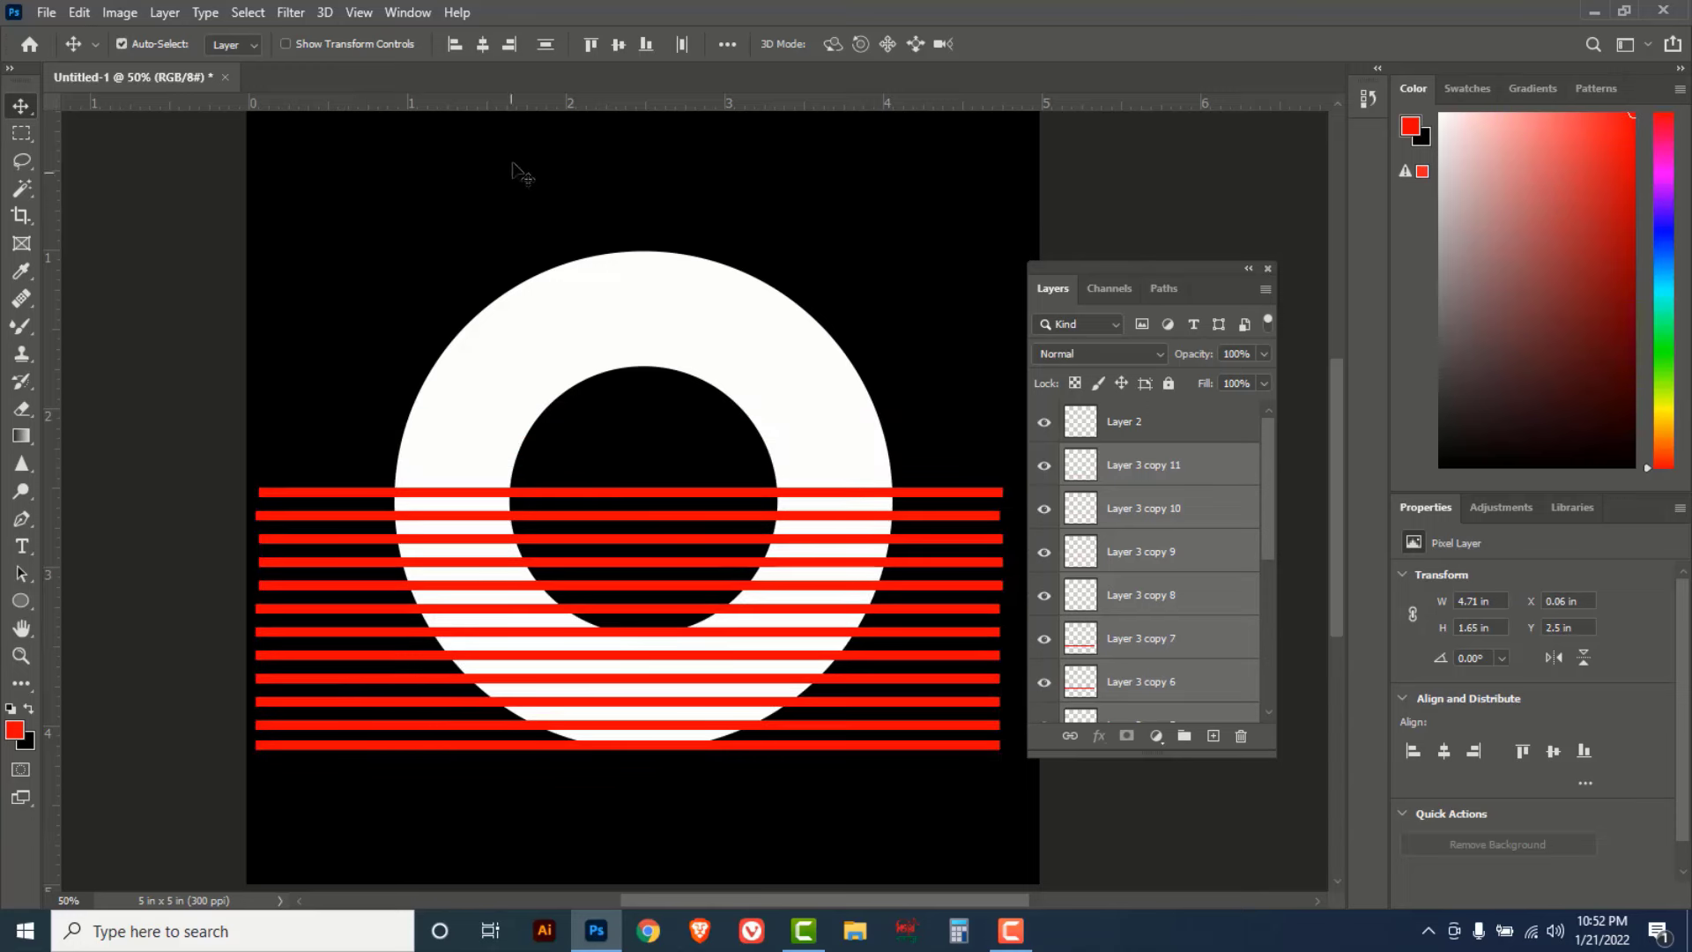
# - Distribute the stripes' vertical centres, nudge them lower, and merge them into one layer
pyautogui.click(544, 44)
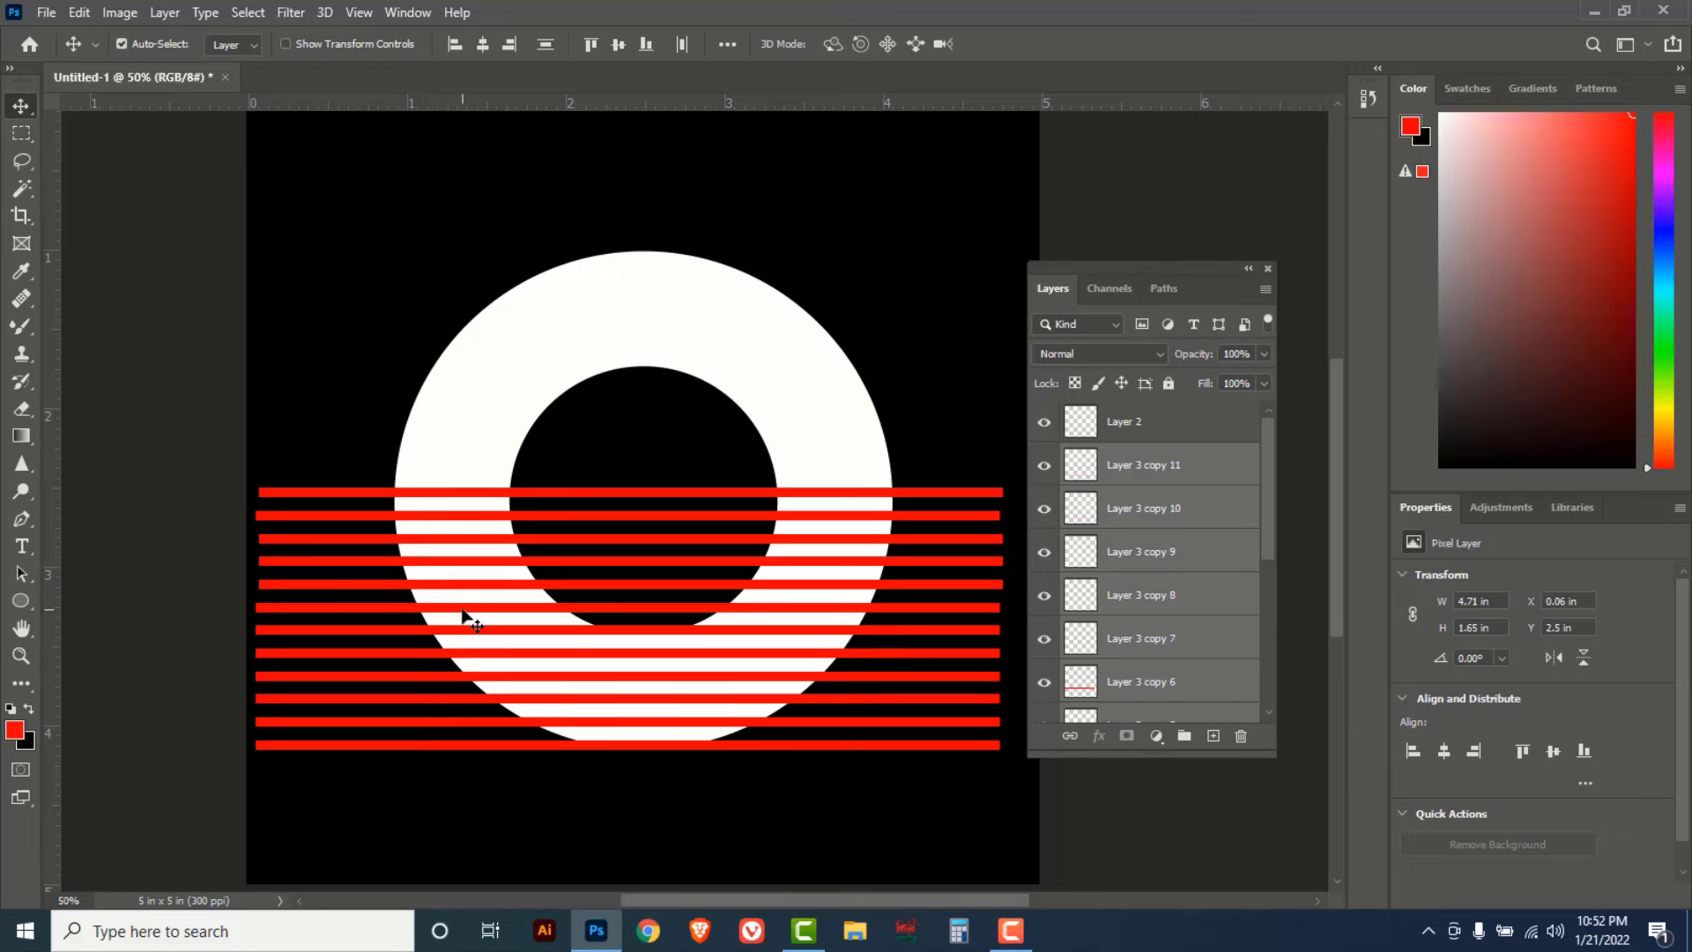
pyautogui.hotkey('shift', 'Down')
pyautogui.hotkey('shift', 'Down')
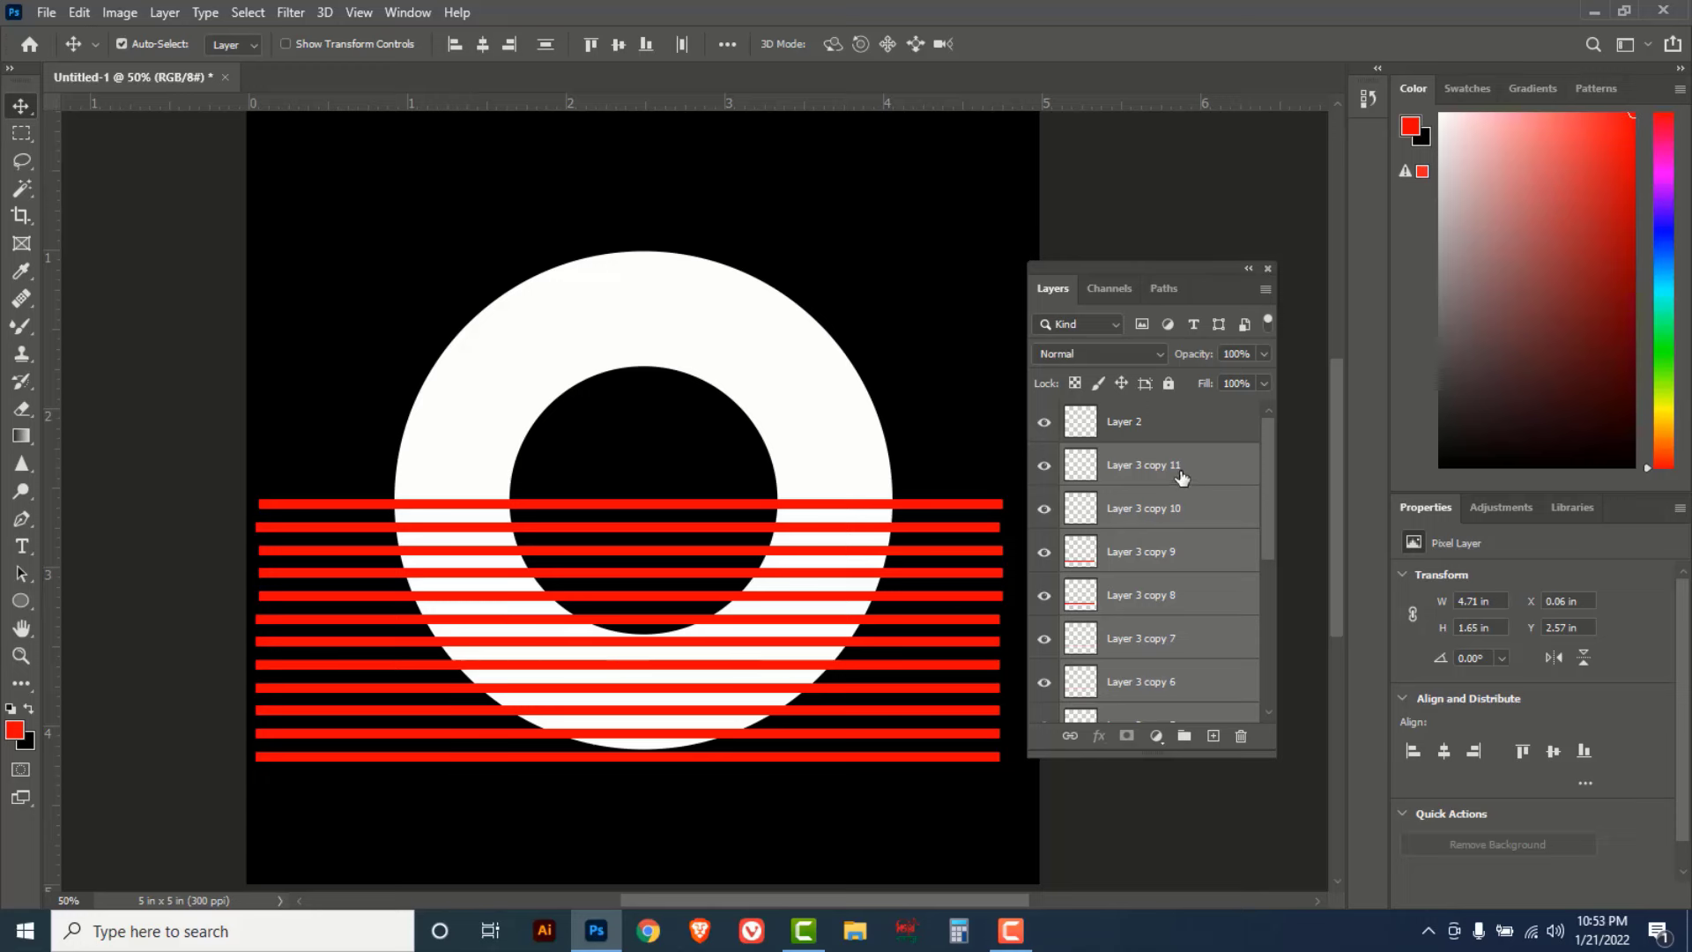
pyautogui.moveTo(1272, 459); pyautogui.dragTo(1273, 560)
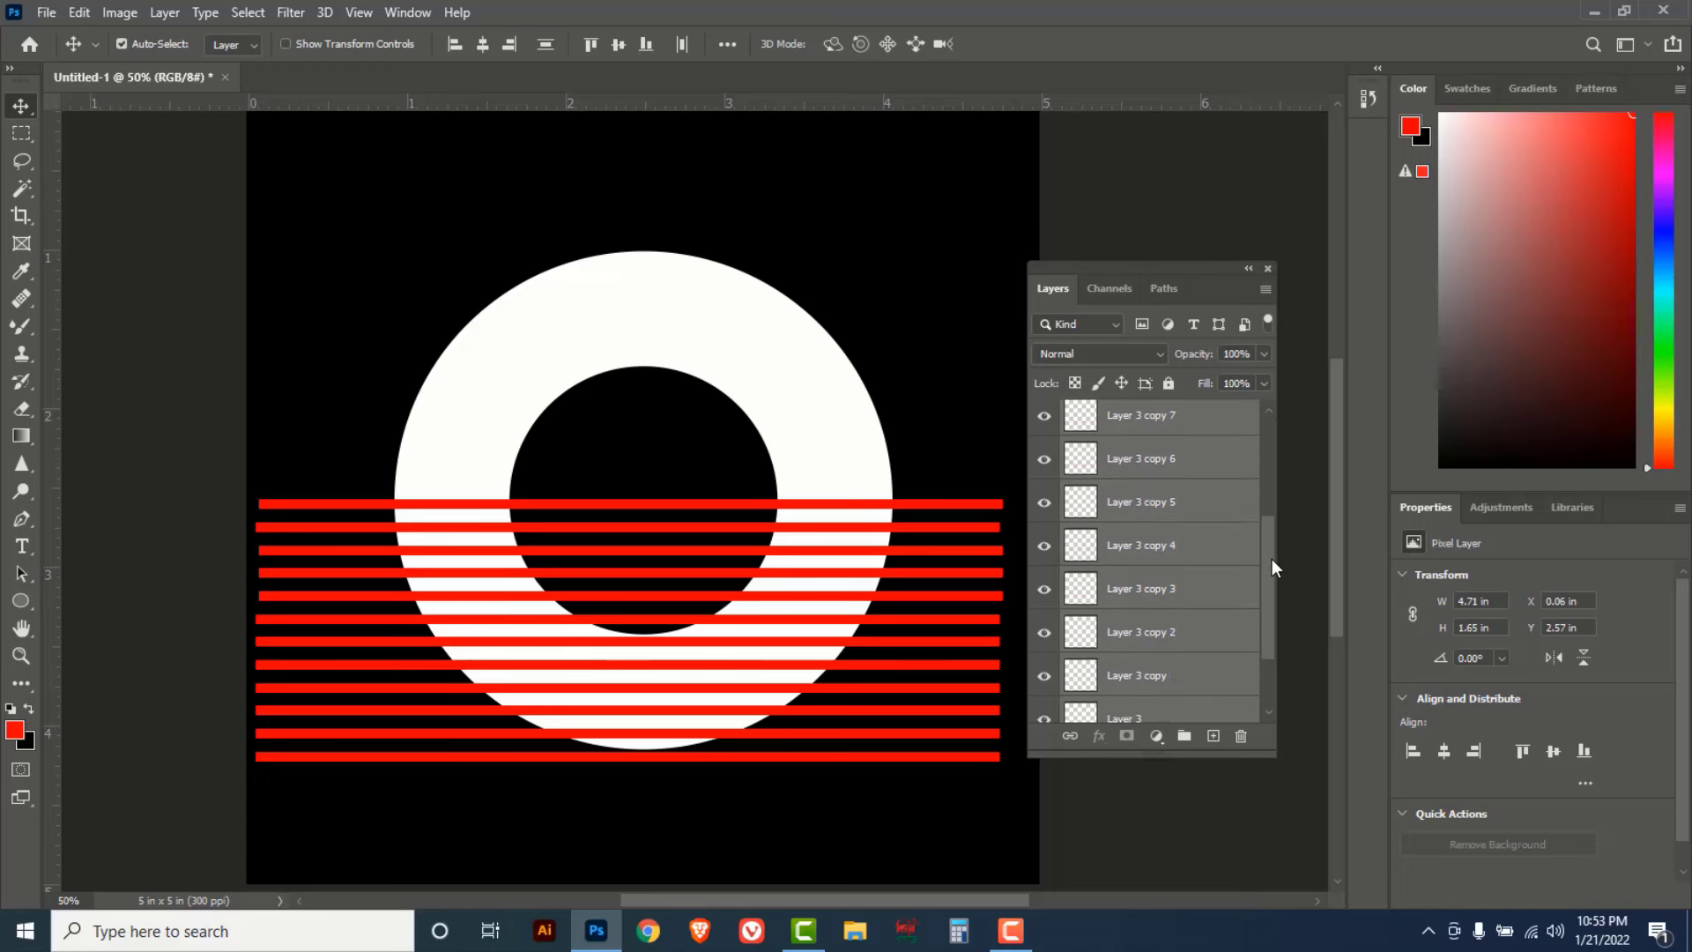
pyautogui.hotkey('ctrl', 'e')
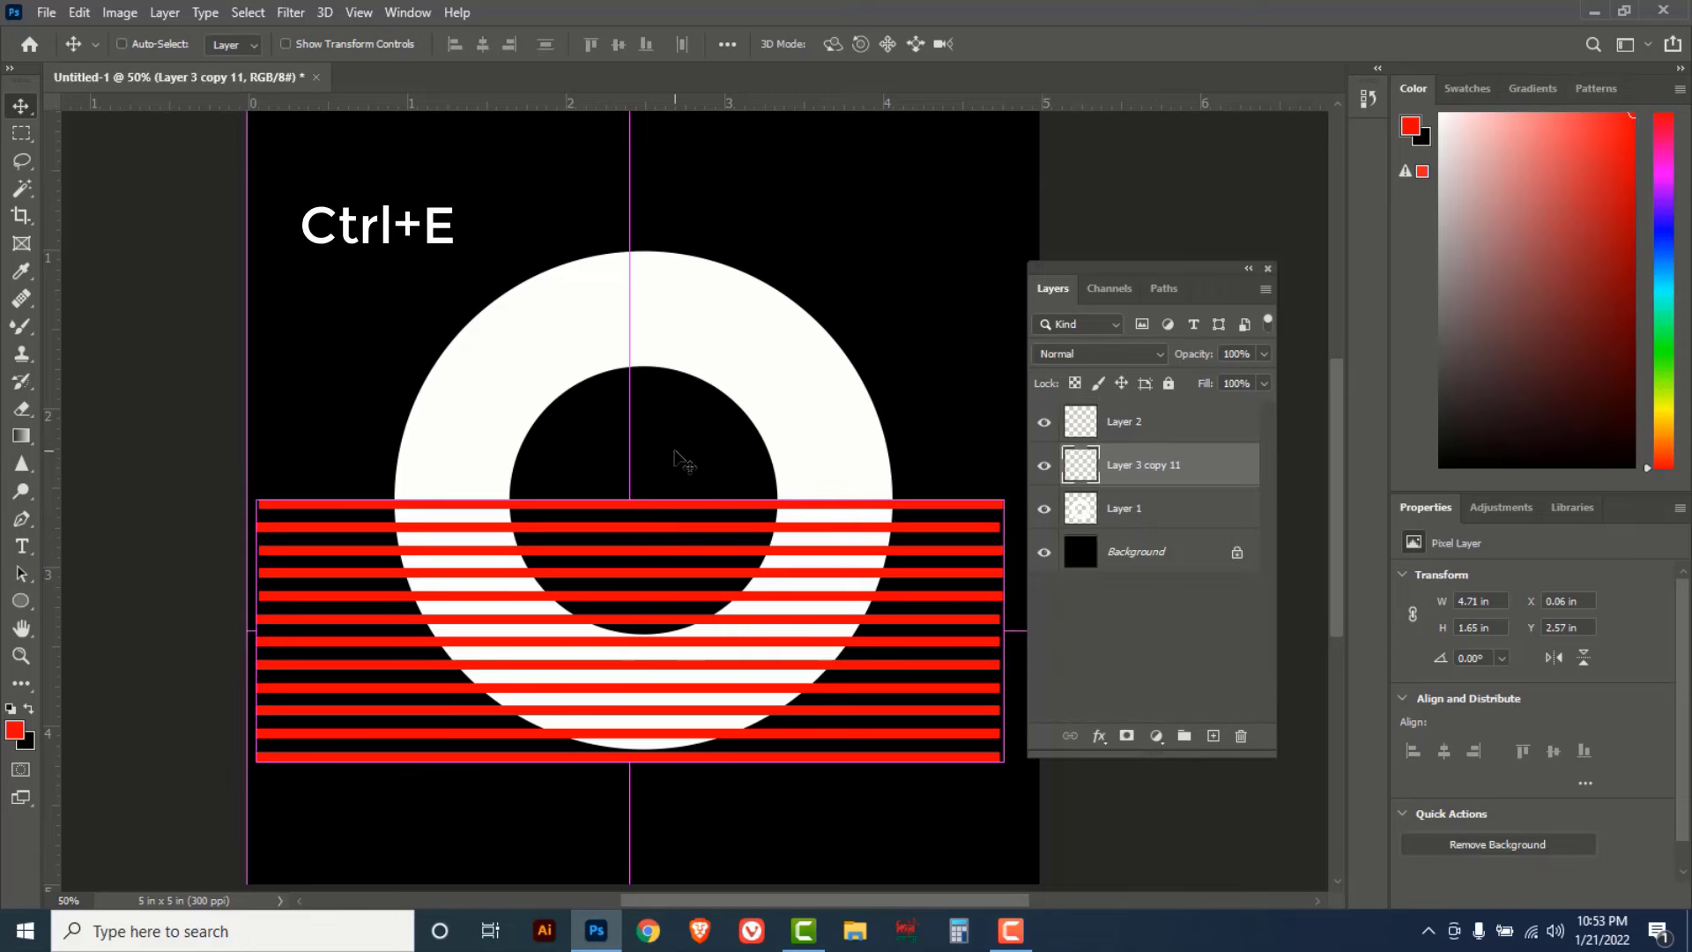
# - Toggle the merged Layer 3 copy 11 visibility off and on to check the stripes
pyautogui.click(1045, 467)
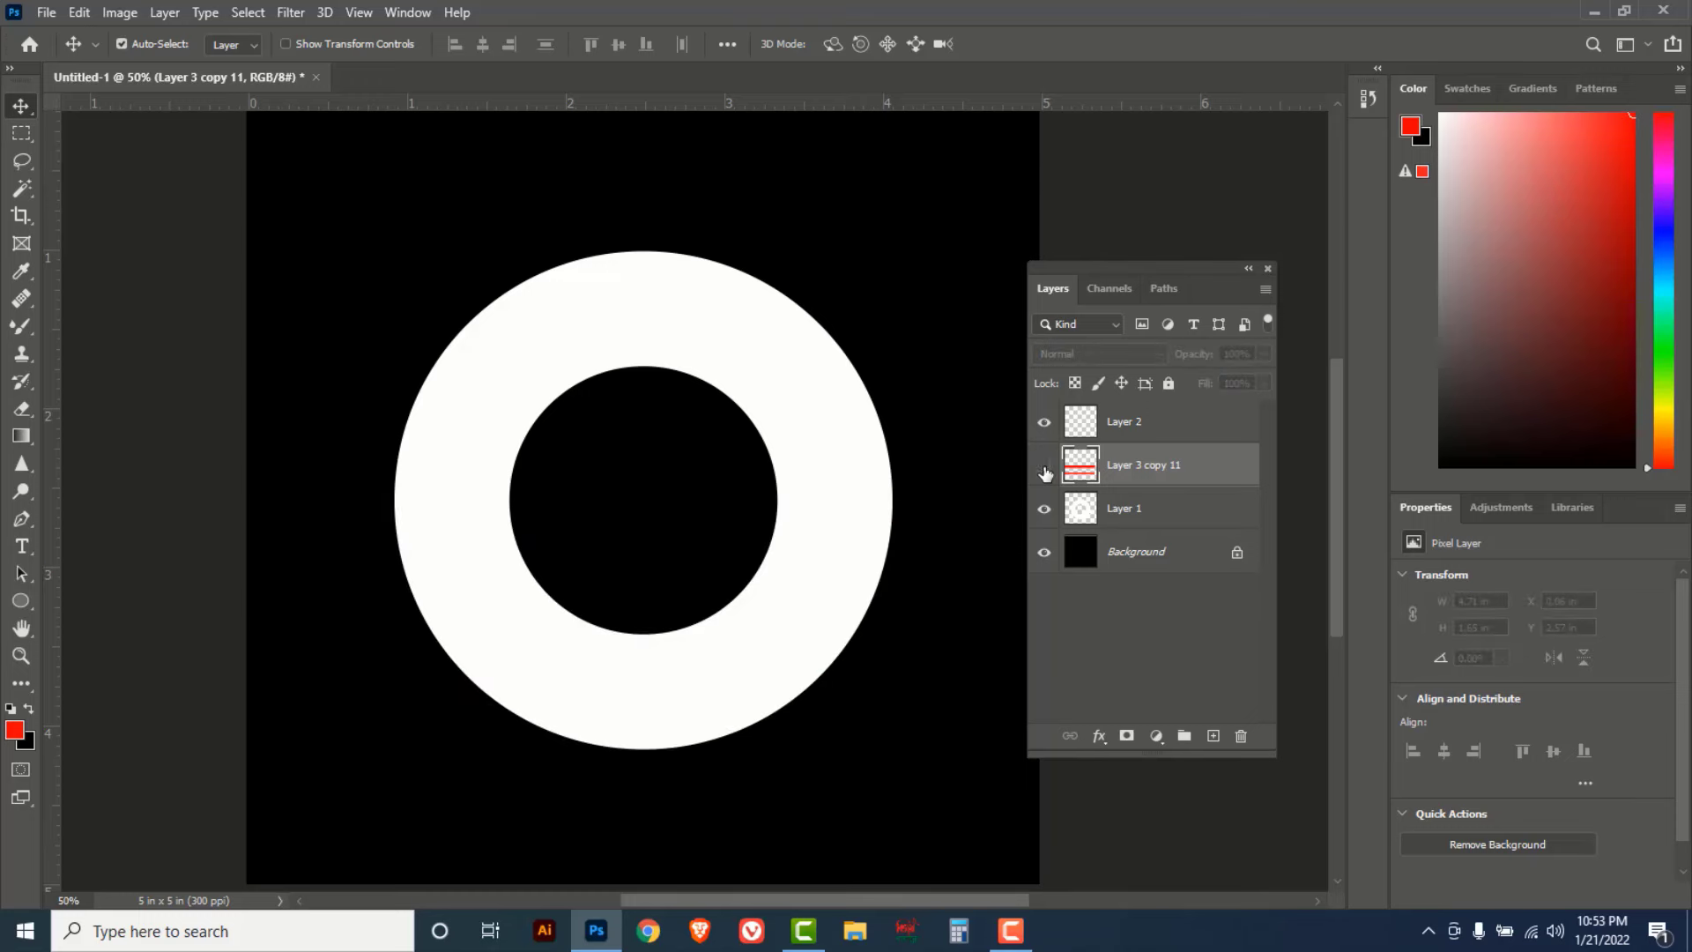
pyautogui.click(1044, 467)
pyautogui.click(1045, 467)
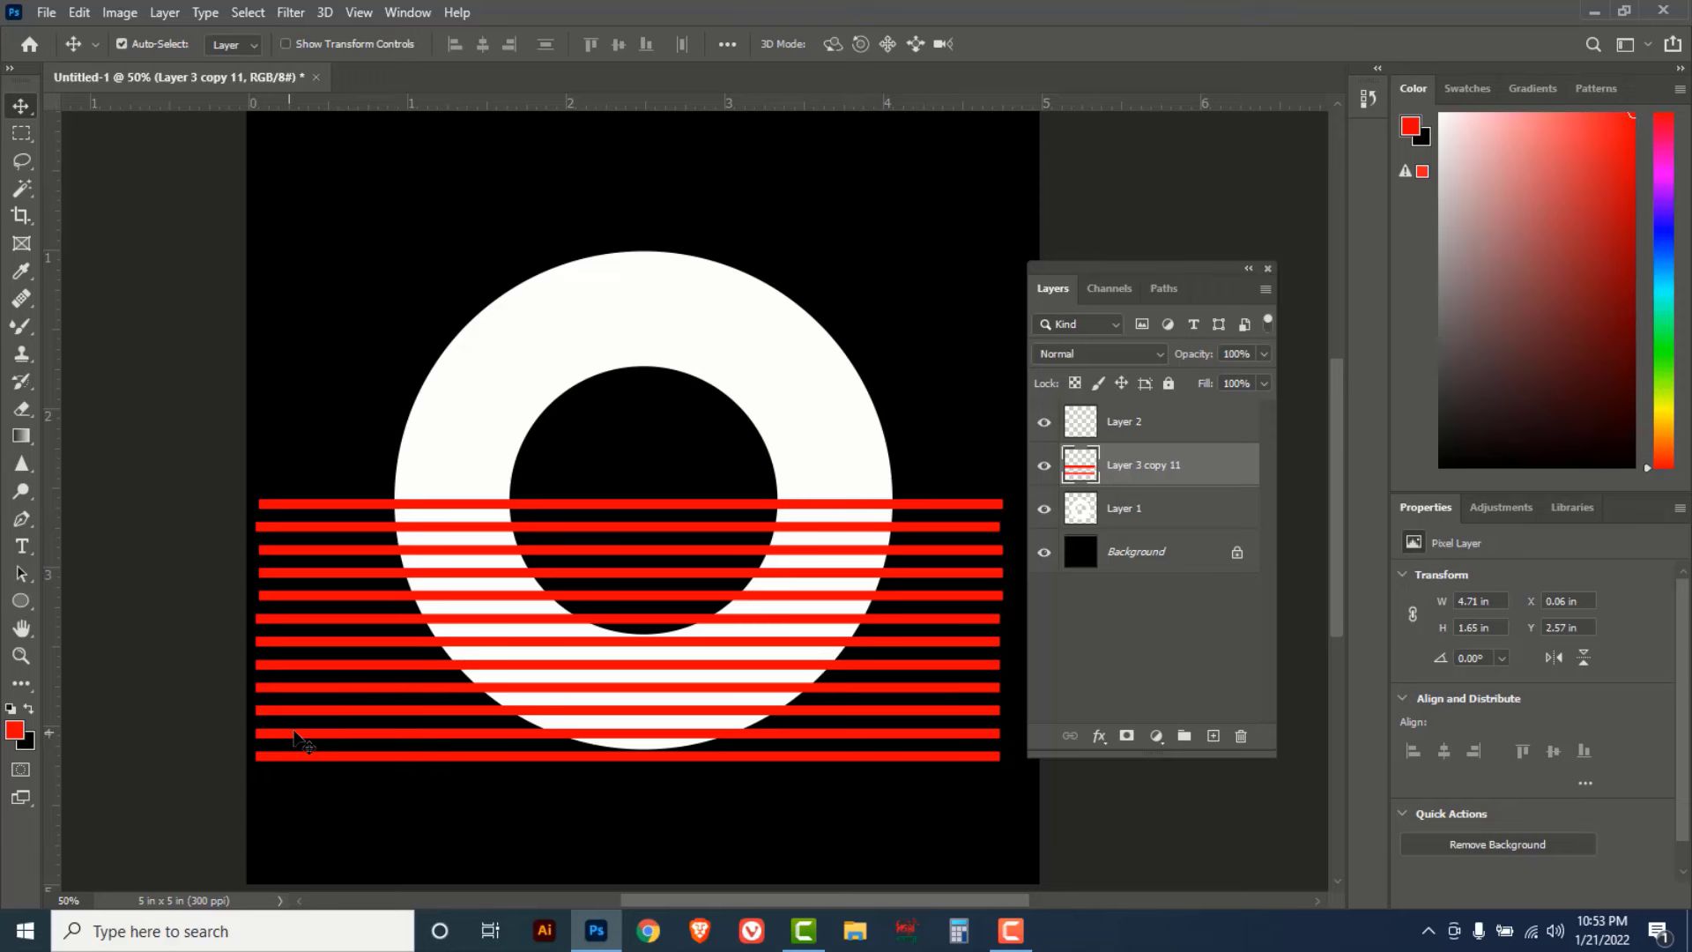
# - Apply a Twirl distortion with a 50° angle to the merged red stripes
pyautogui.click(293, 14)
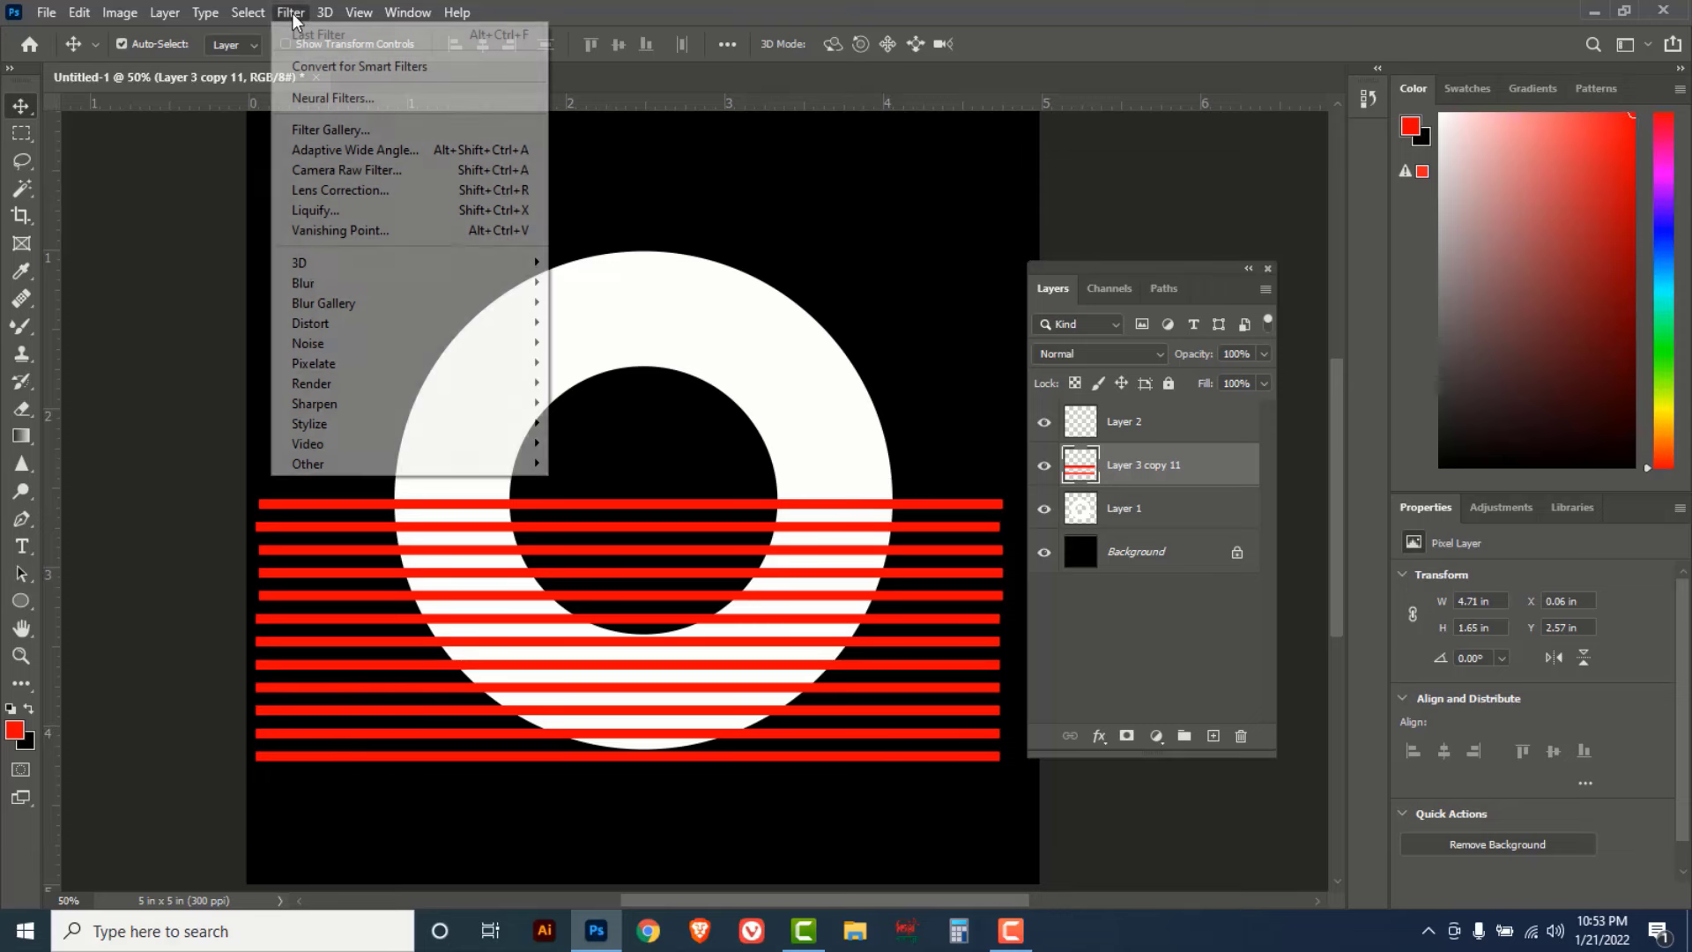
pyautogui.click(286, 13)
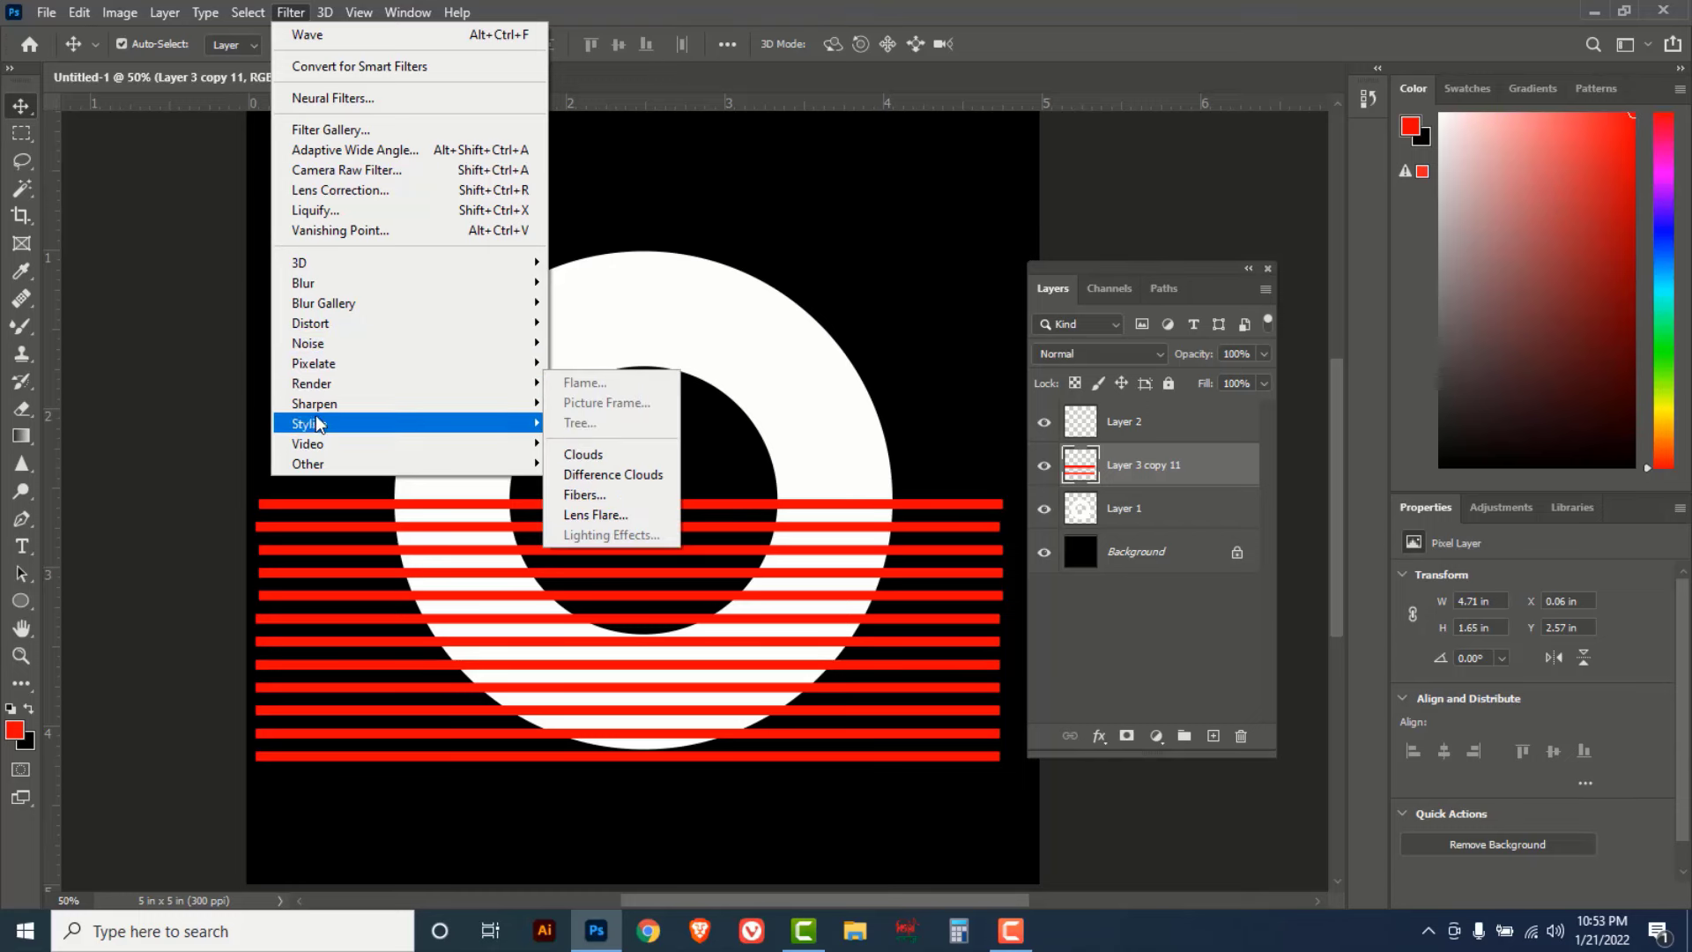
pyautogui.moveTo(312, 322)
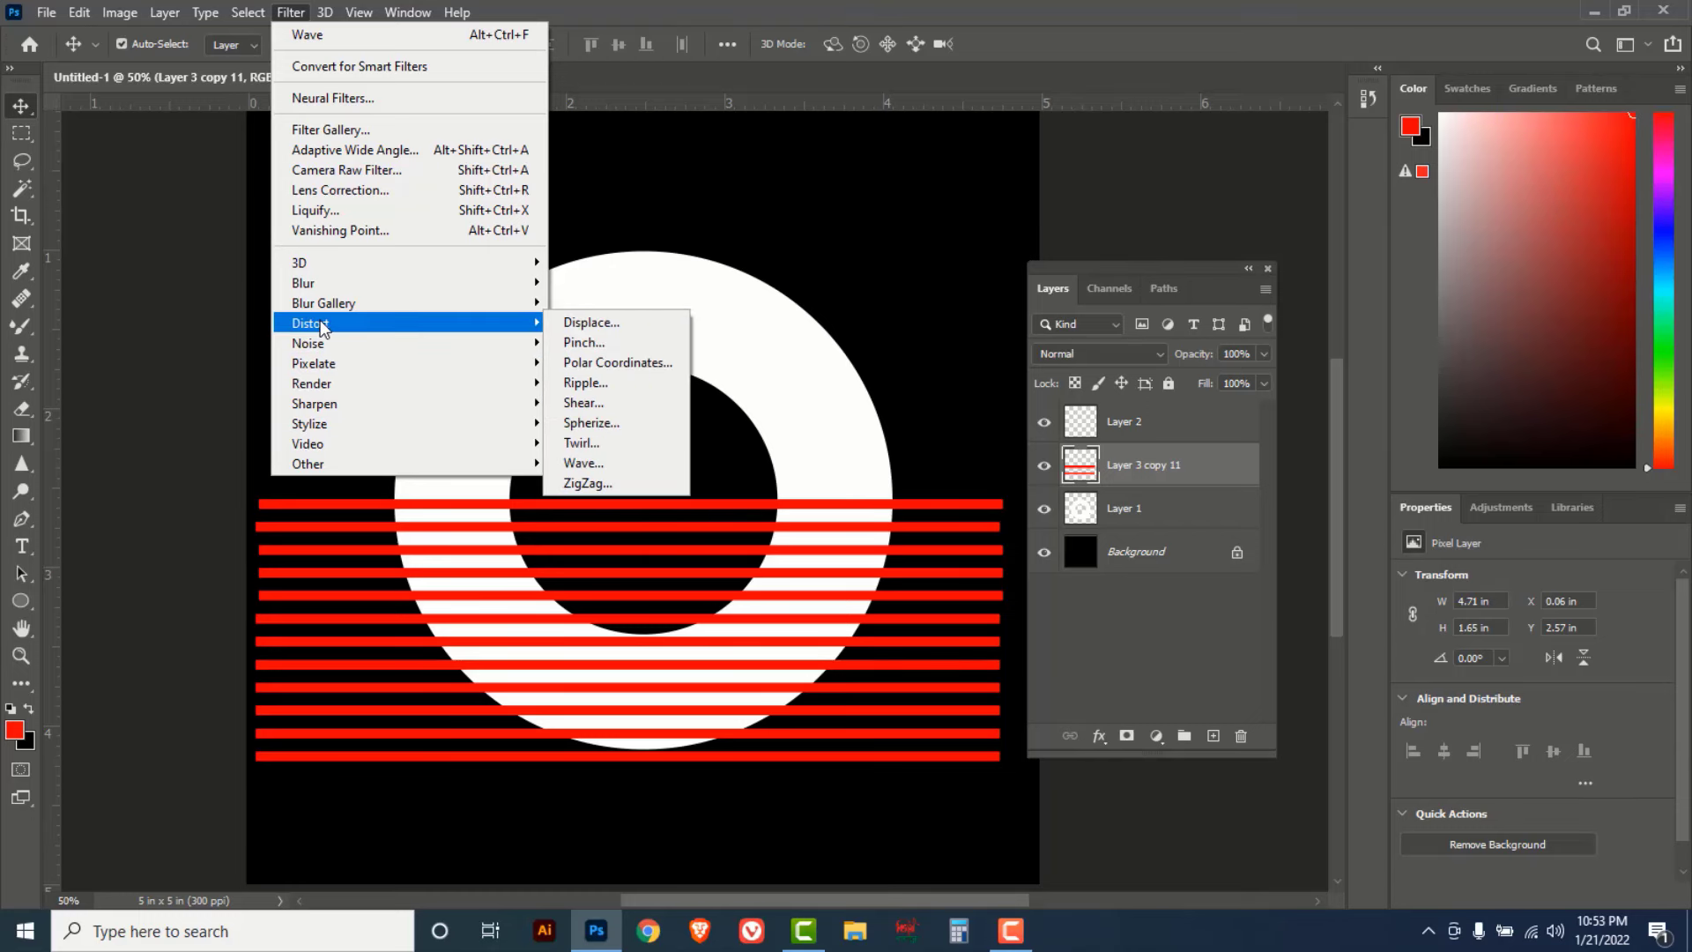
pyautogui.click(579, 443)
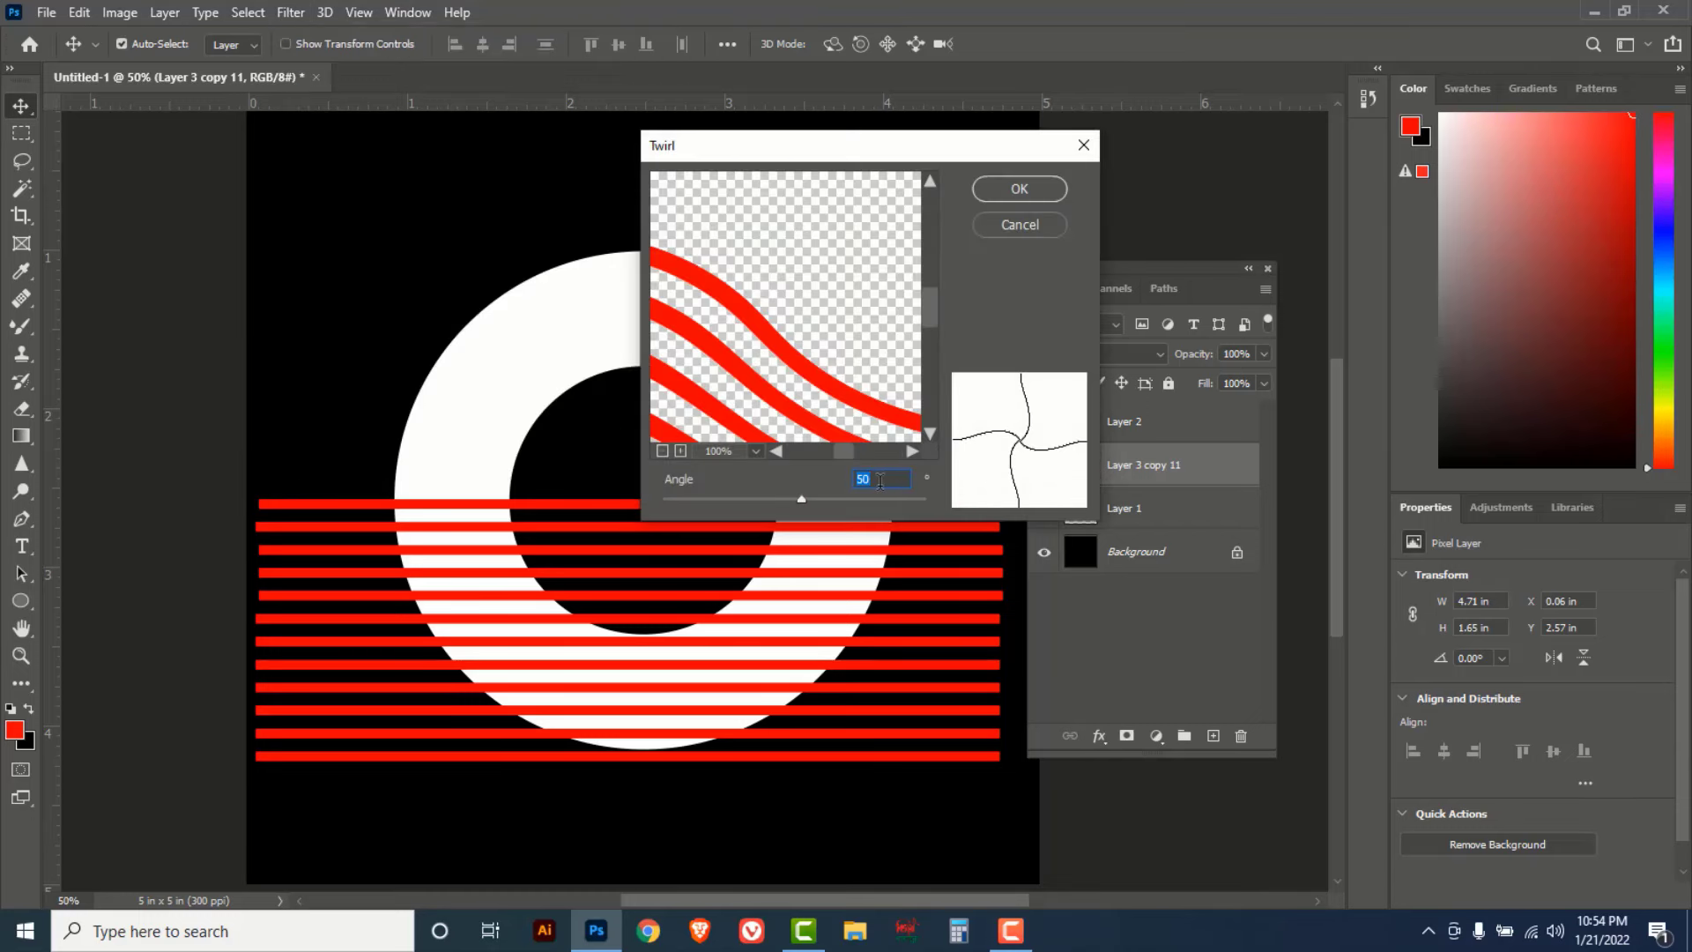
pyautogui.moveTo(801, 504); pyautogui.dragTo(789, 501)
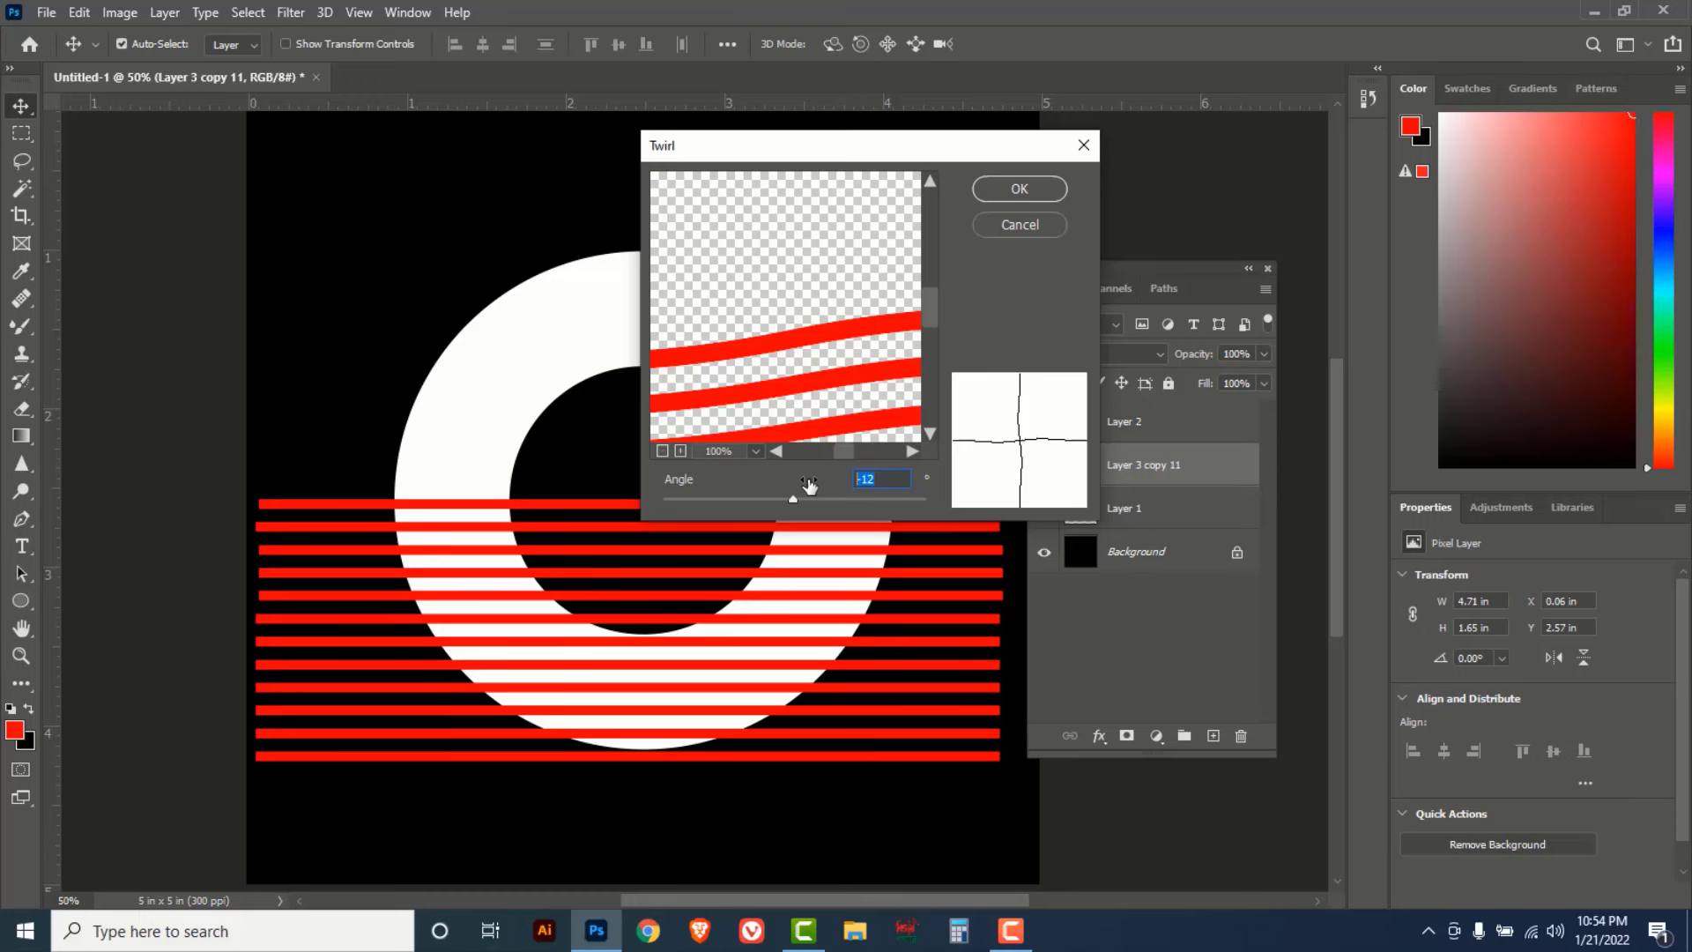
pyautogui.write('50')
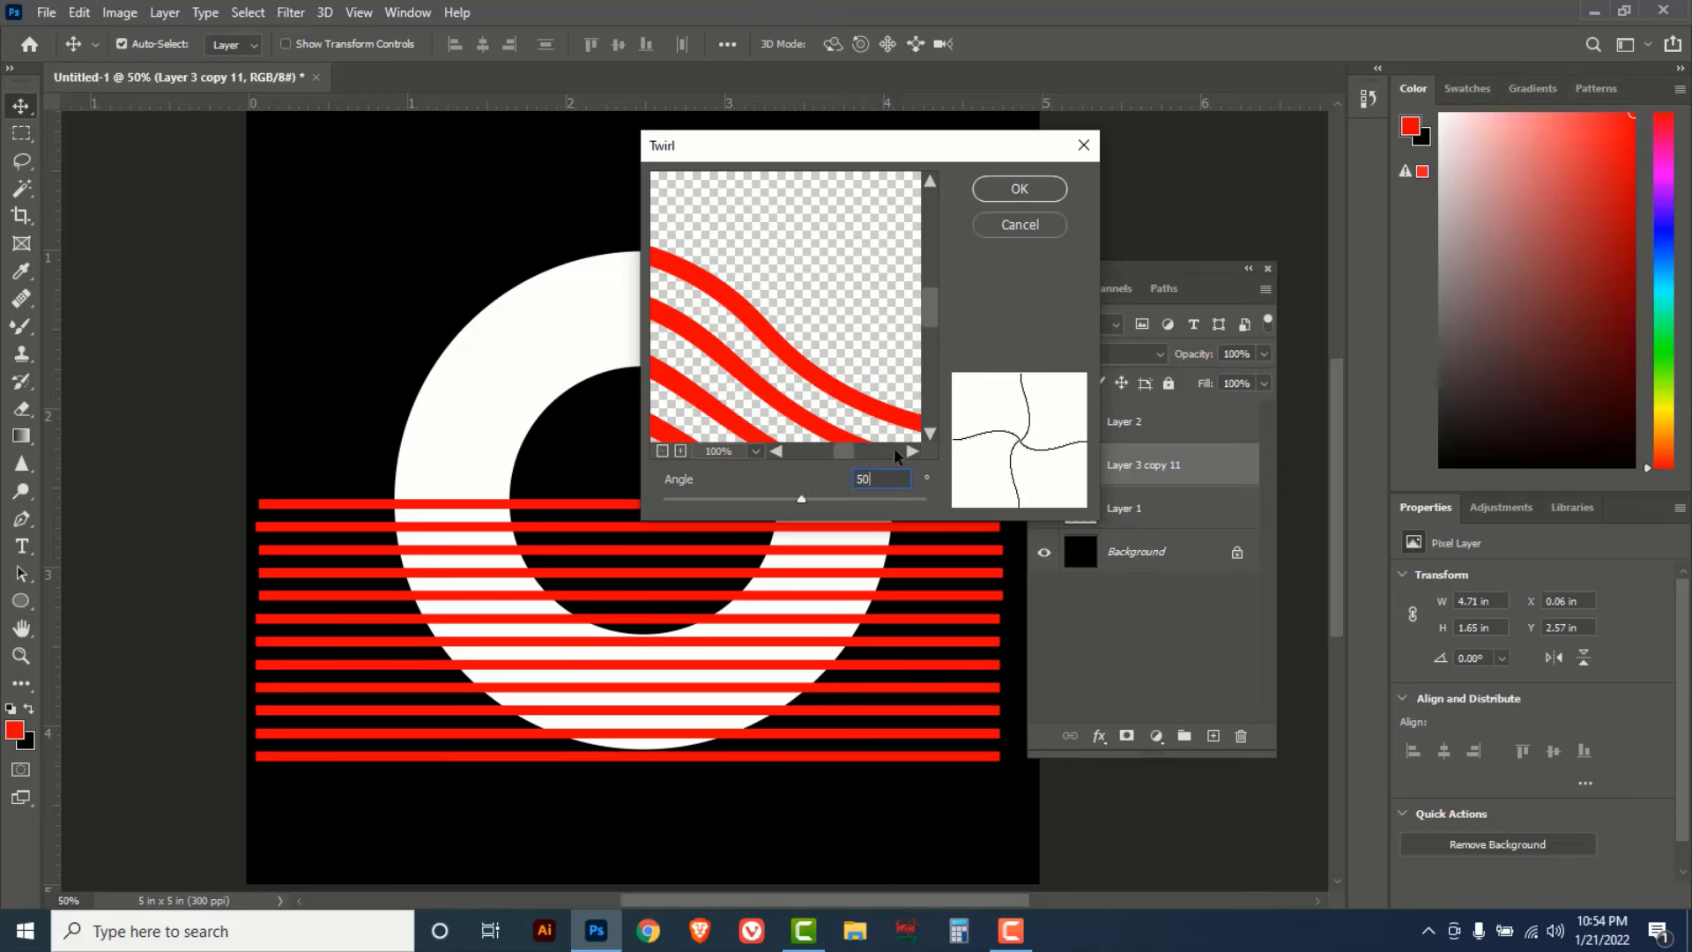
pyautogui.click(1019, 191)
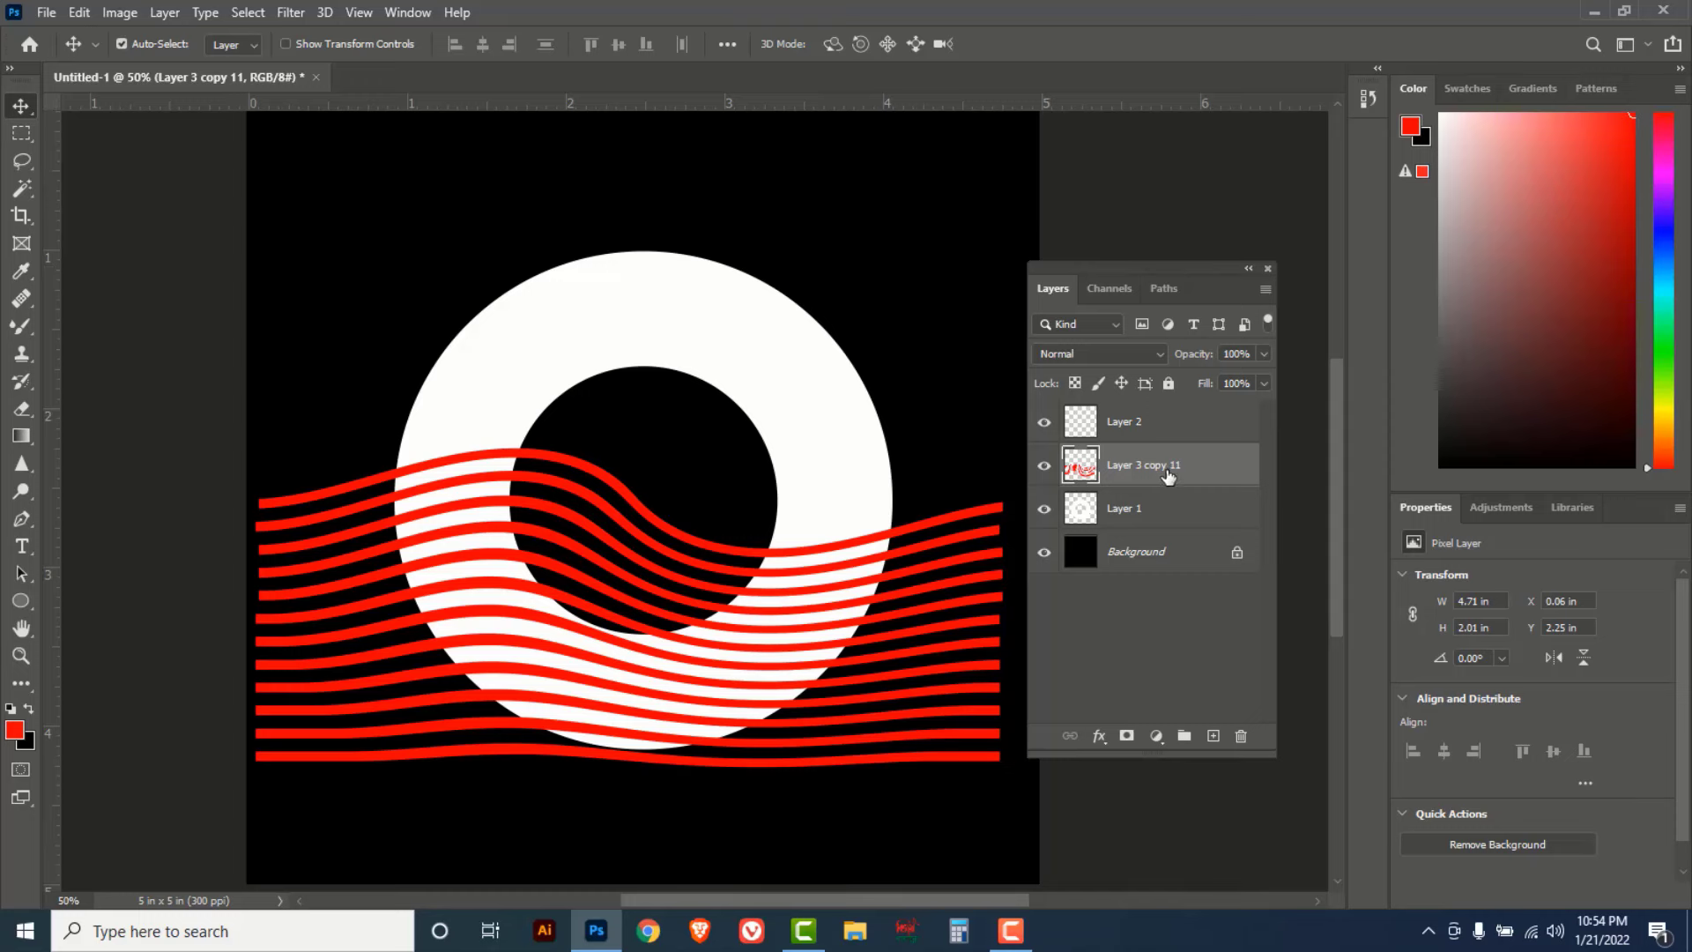
# - Load the Layer 3 copy 11 stripes as a selection, hide that layer, and target Layer 1
pyautogui.rightClick(1077, 467)
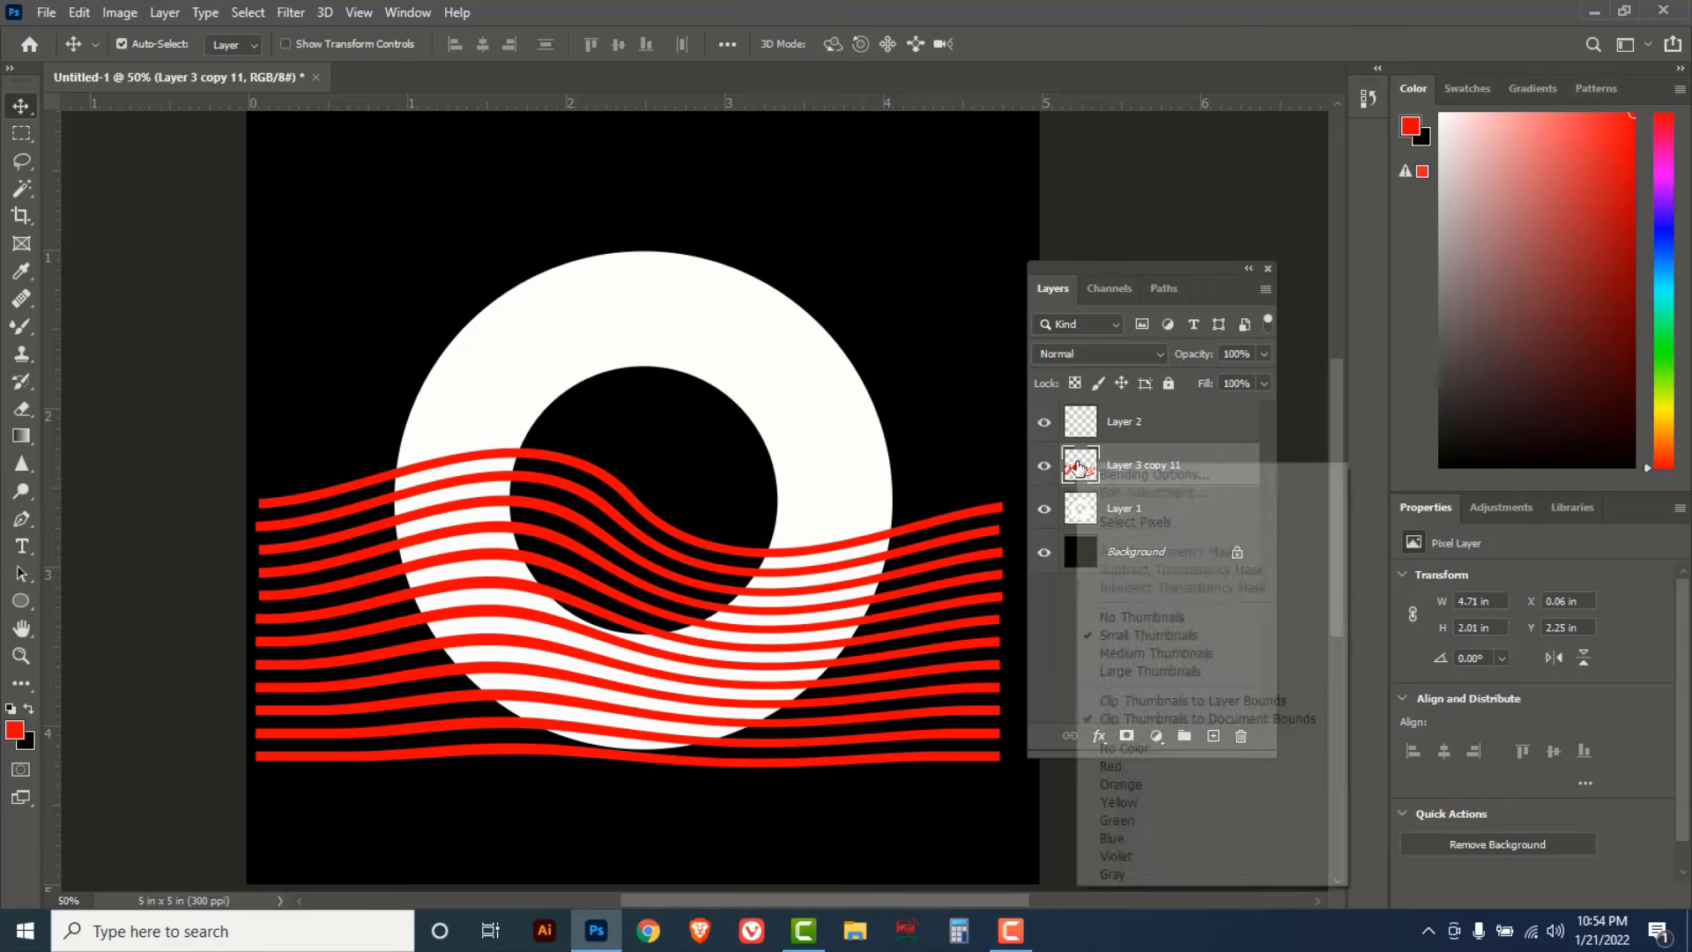
pyautogui.click(1134, 523)
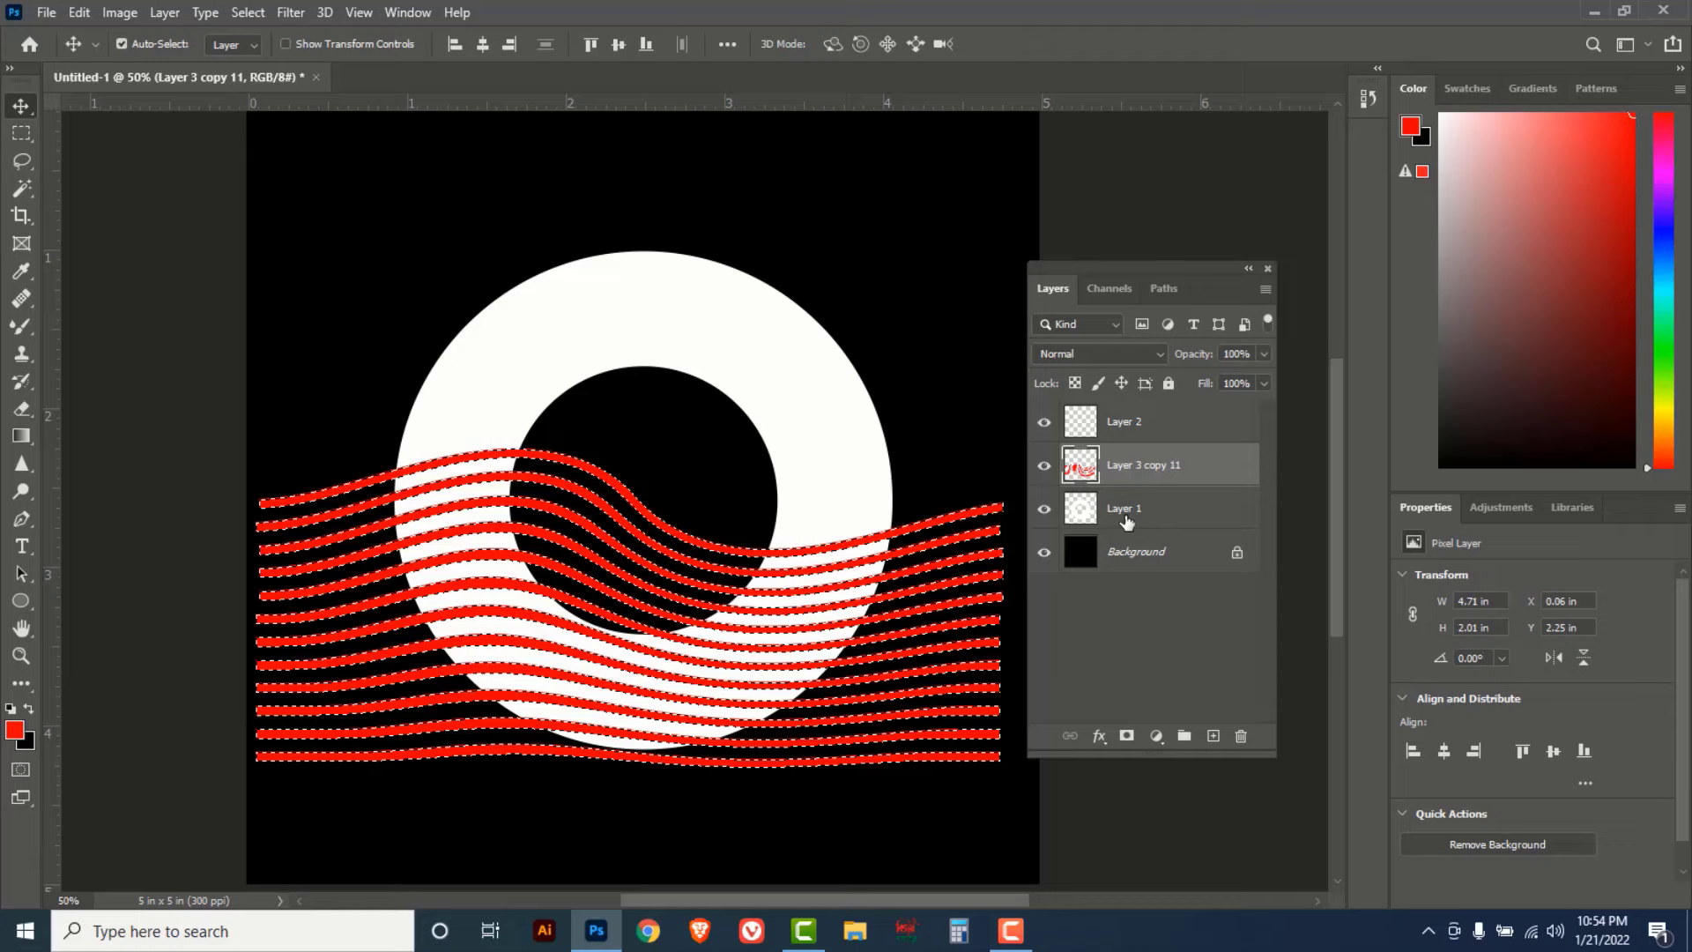
pyautogui.click(1045, 467)
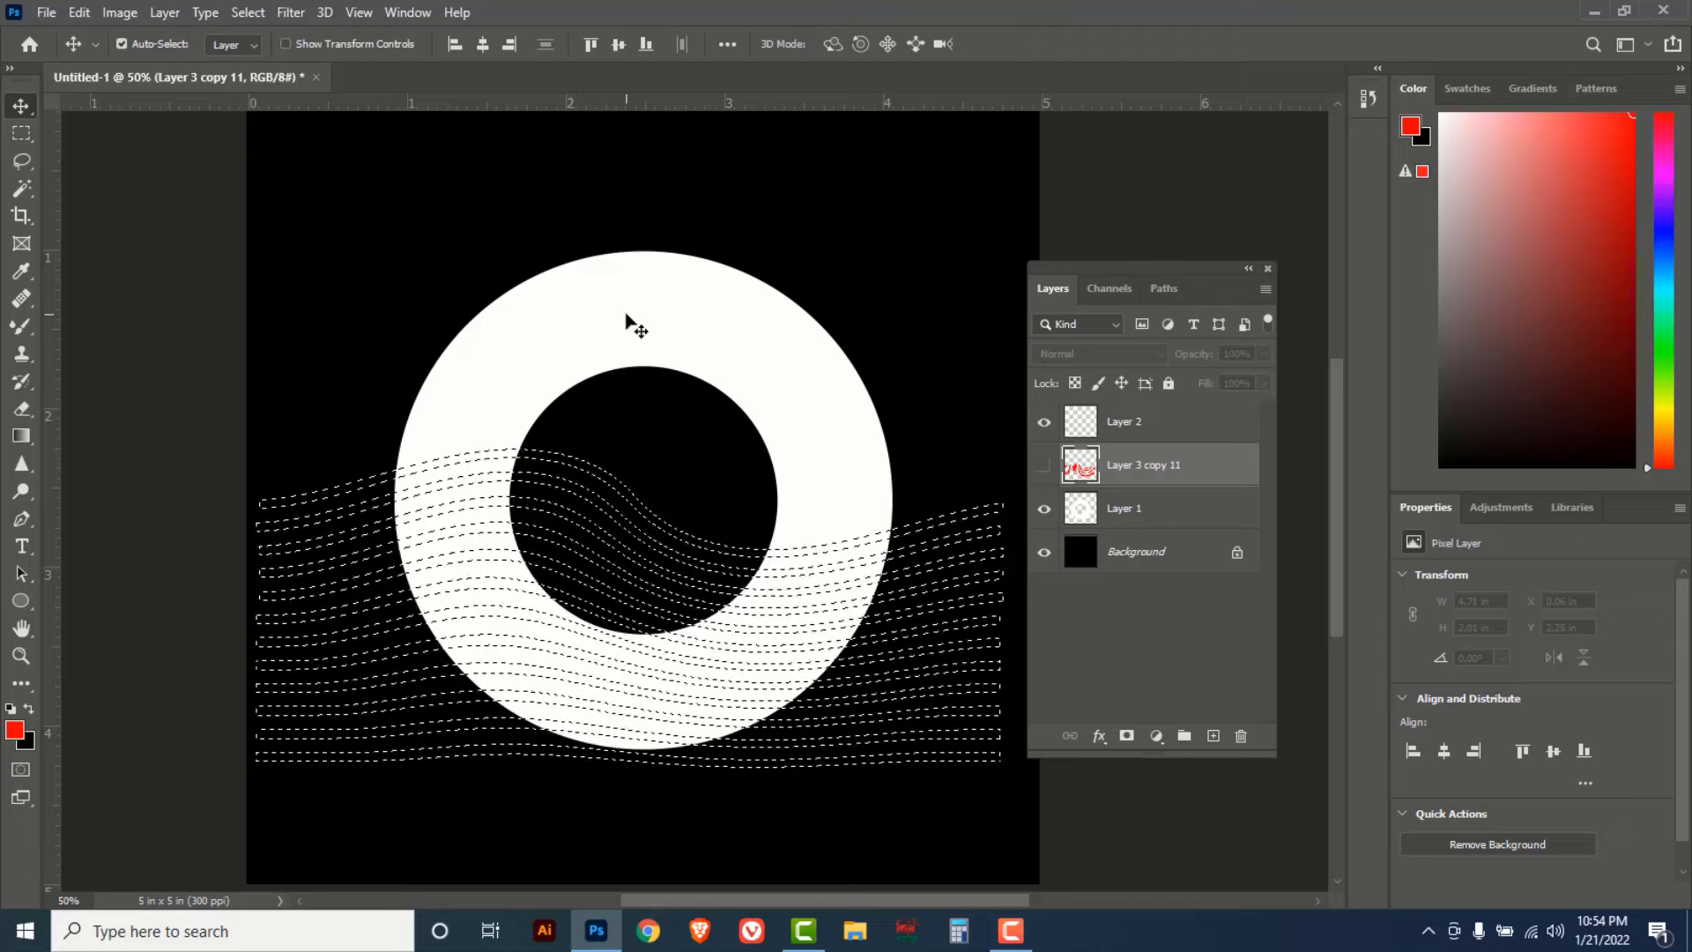
pyautogui.click(1145, 509)
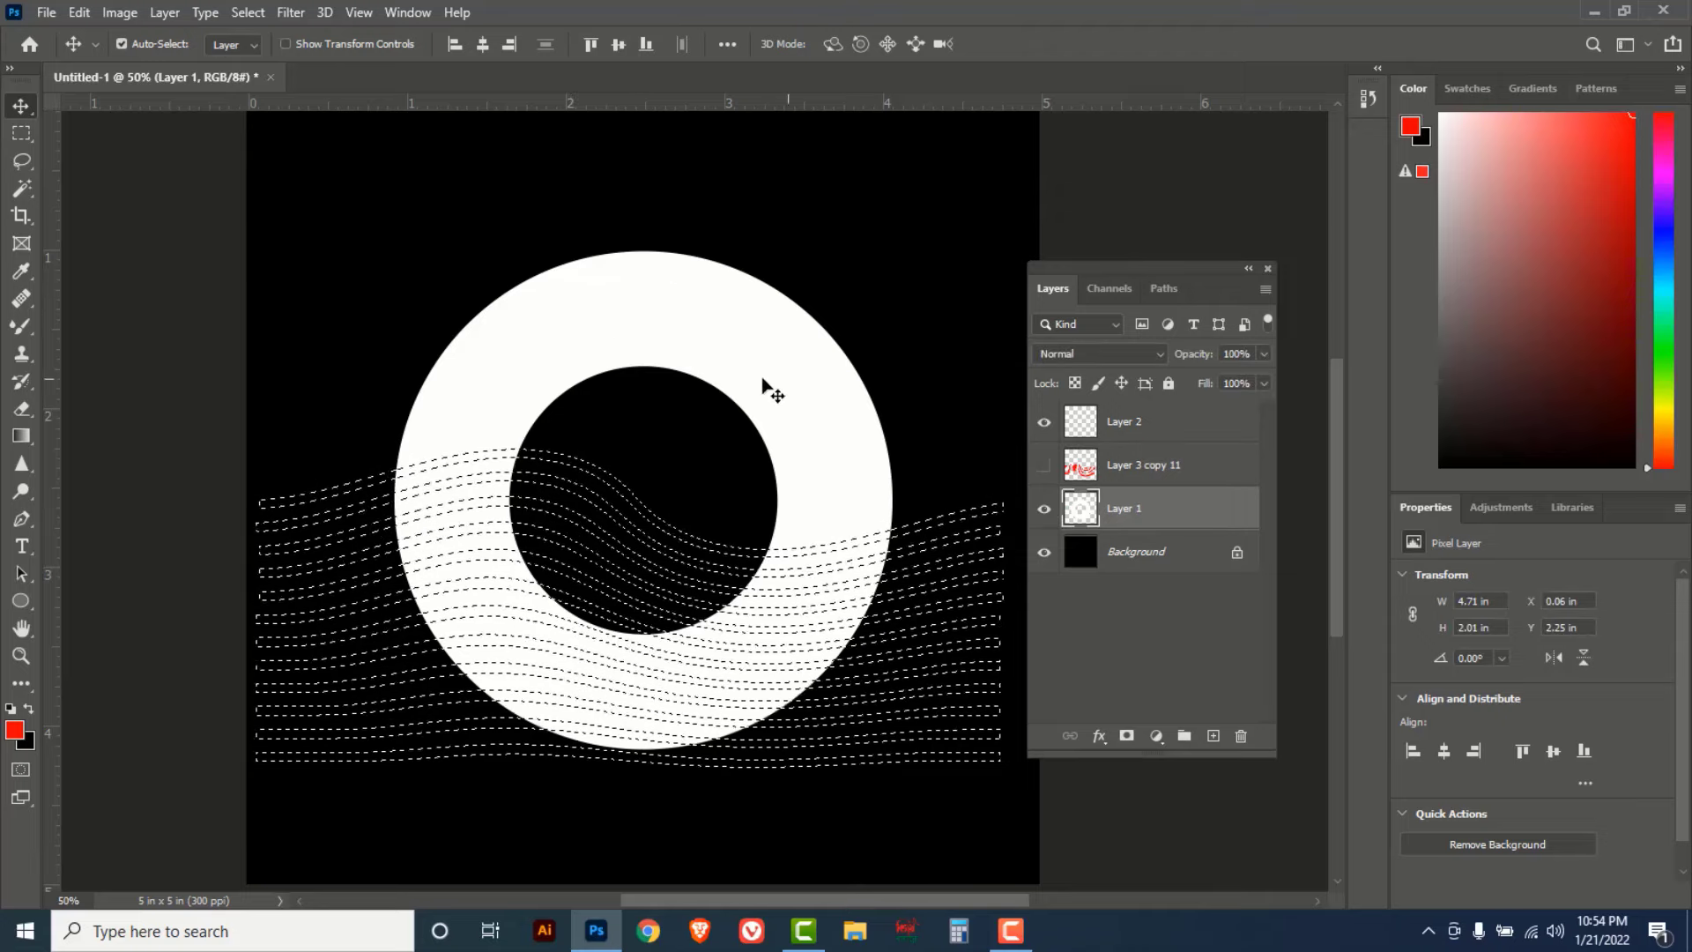
pyautogui.click(22, 411)
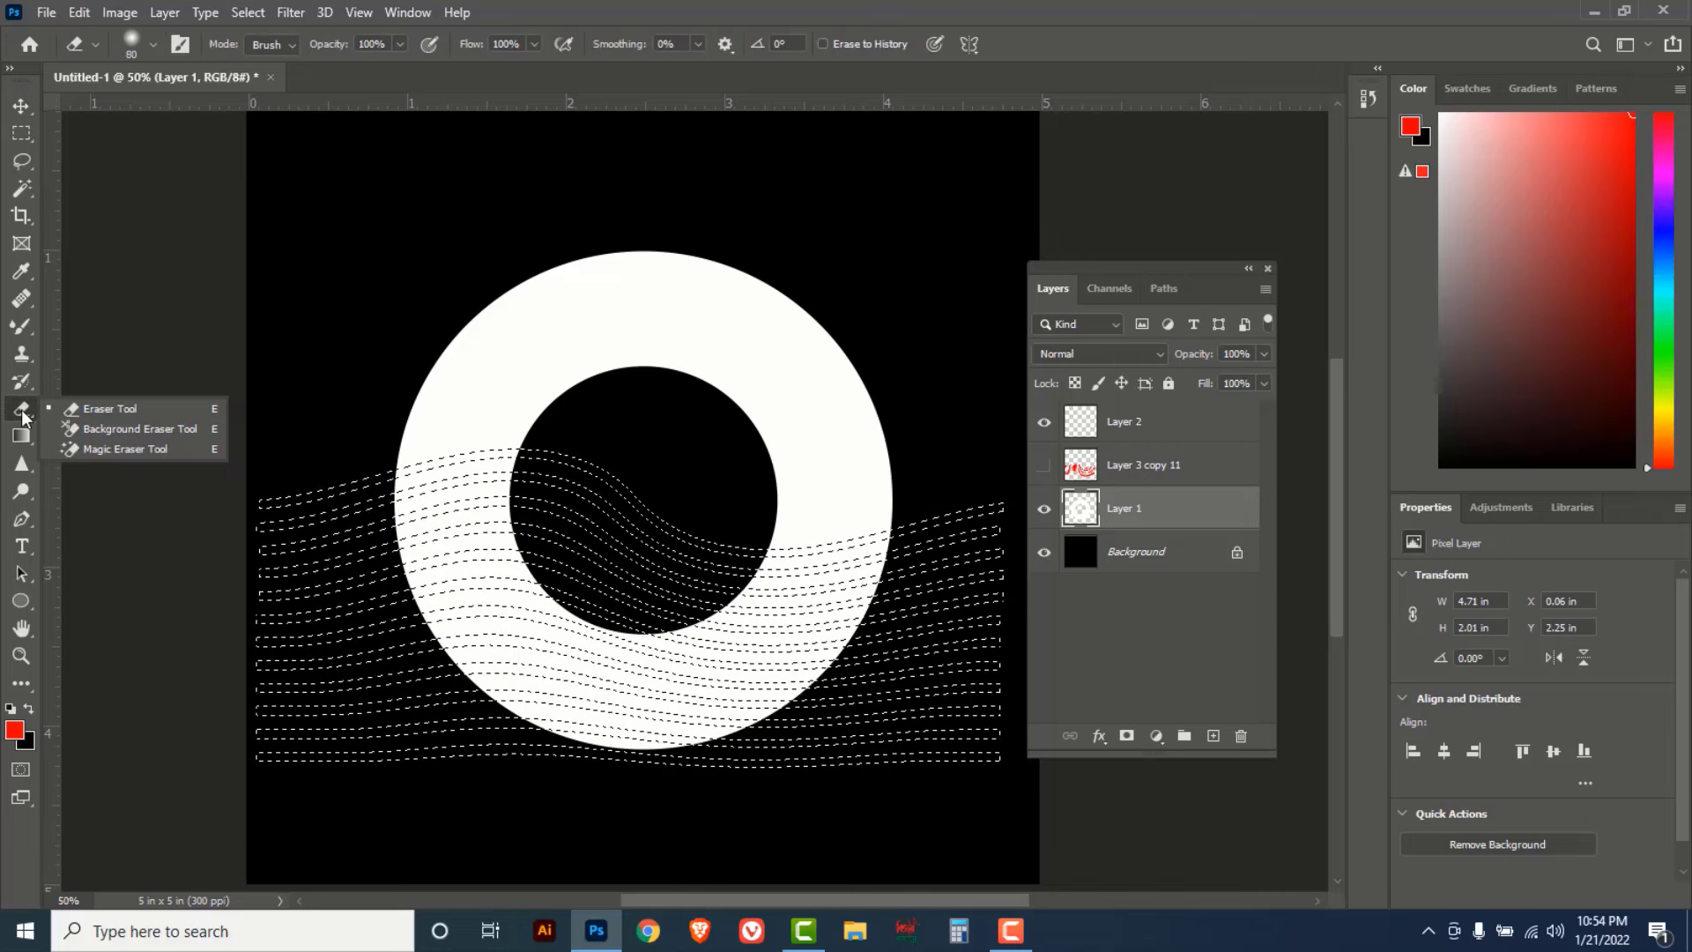
# - Erase the selected wavy stripes out of the white ring with a 168 px eraser
pyautogui.click(131, 407)
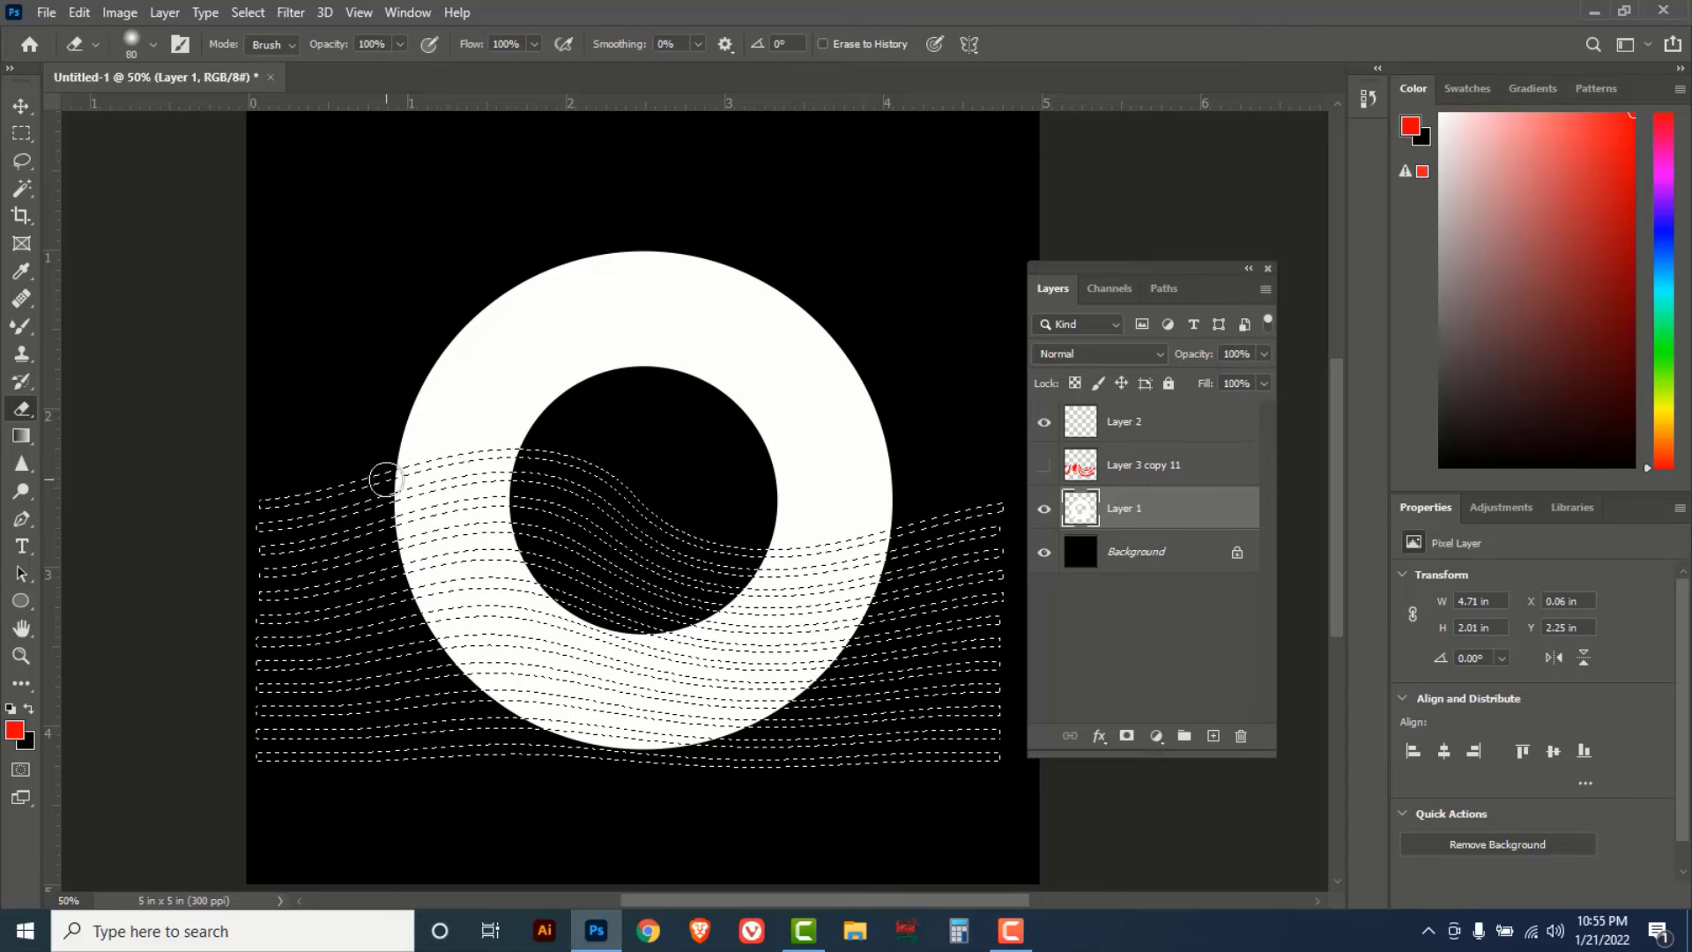
pyautogui.moveTo(384, 480); pyautogui.dragTo(510, 463)
pyautogui.moveTo(396, 487)
pyautogui.mouseDown()
pyautogui.moveTo(515, 478)
pyautogui.moveTo(559, 494)
pyautogui.mouseUp()
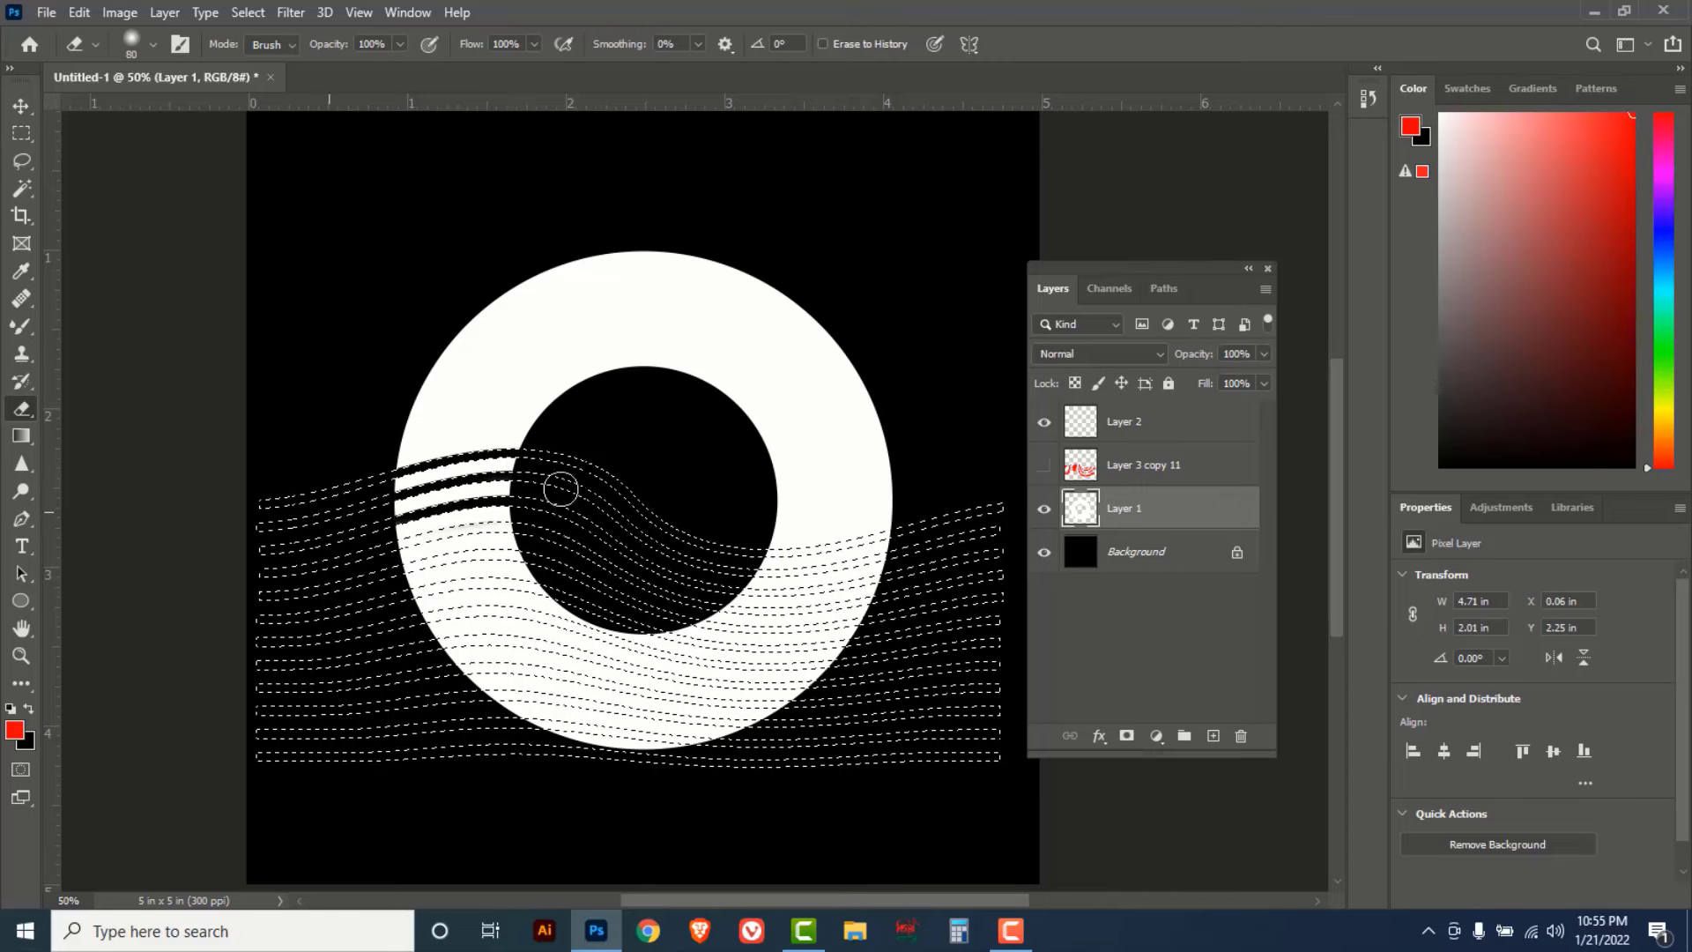
pyautogui.rightClick(317, 399)
pyautogui.moveTo(481, 288); pyautogui.dragTo(520, 289)
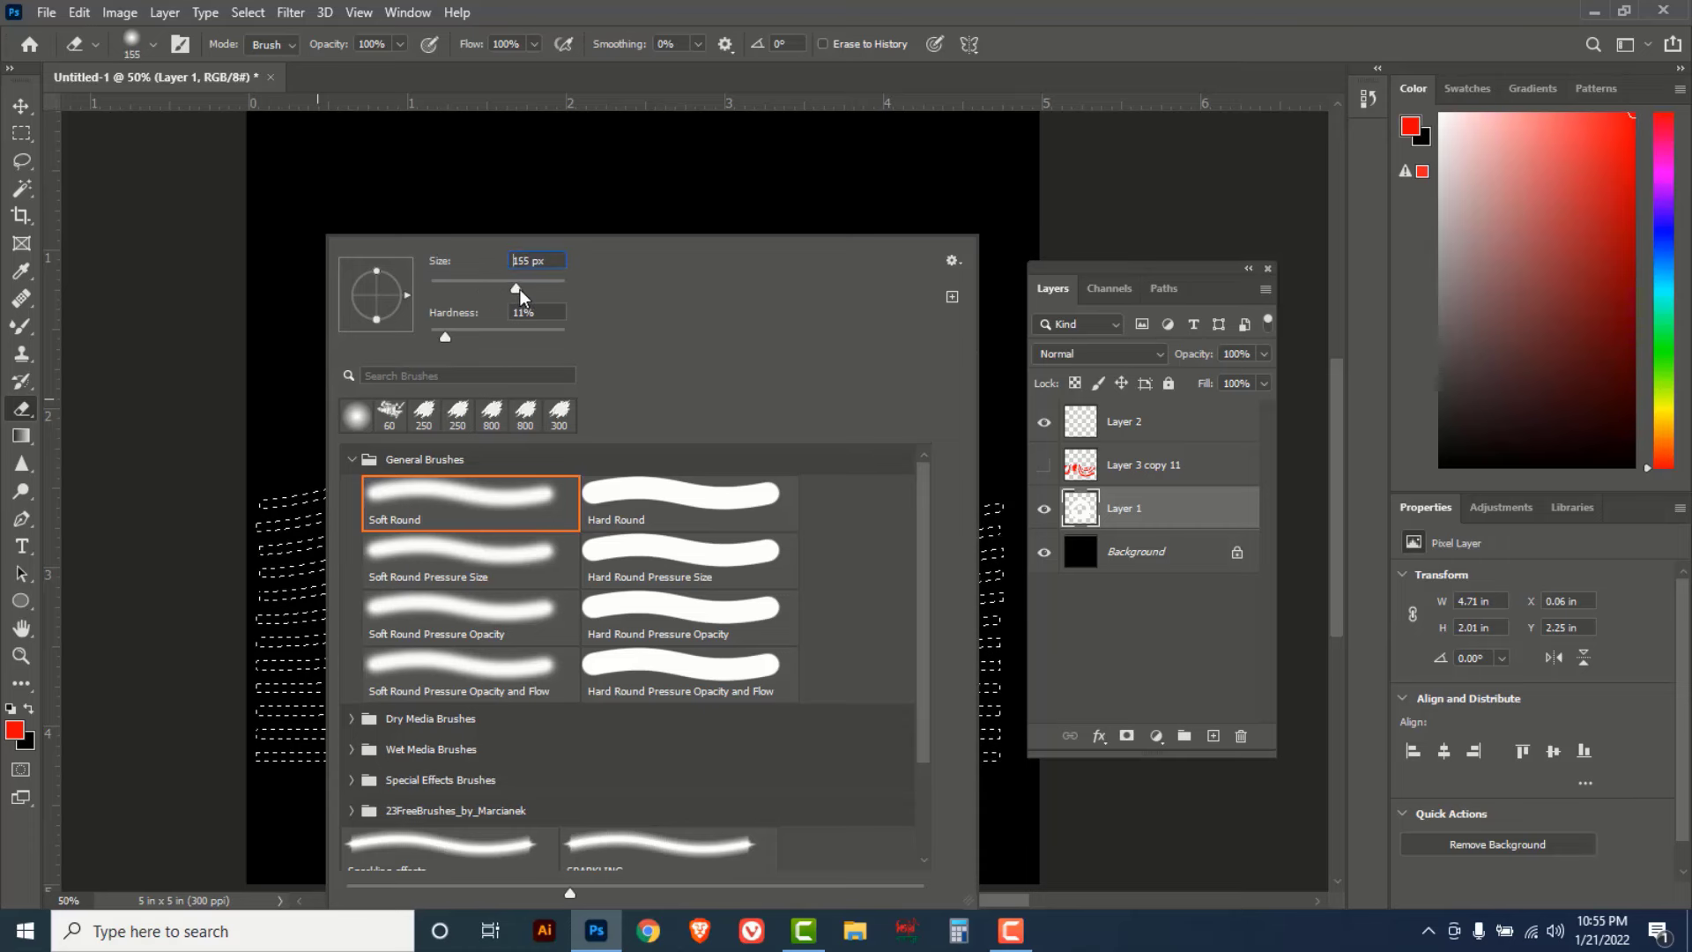
pyautogui.click(1042, 40)
pyautogui.moveTo(390, 542)
pyautogui.mouseDown()
pyautogui.moveTo(566, 540)
pyautogui.moveTo(303, 586)
pyautogui.moveTo(634, 593)
pyautogui.moveTo(368, 661)
pyautogui.moveTo(823, 710)
pyautogui.moveTo(488, 717)
pyautogui.moveTo(872, 634)
pyautogui.moveTo(608, 608)
pyautogui.moveTo(975, 529)
pyautogui.moveTo(774, 557)
pyautogui.mouseUp()
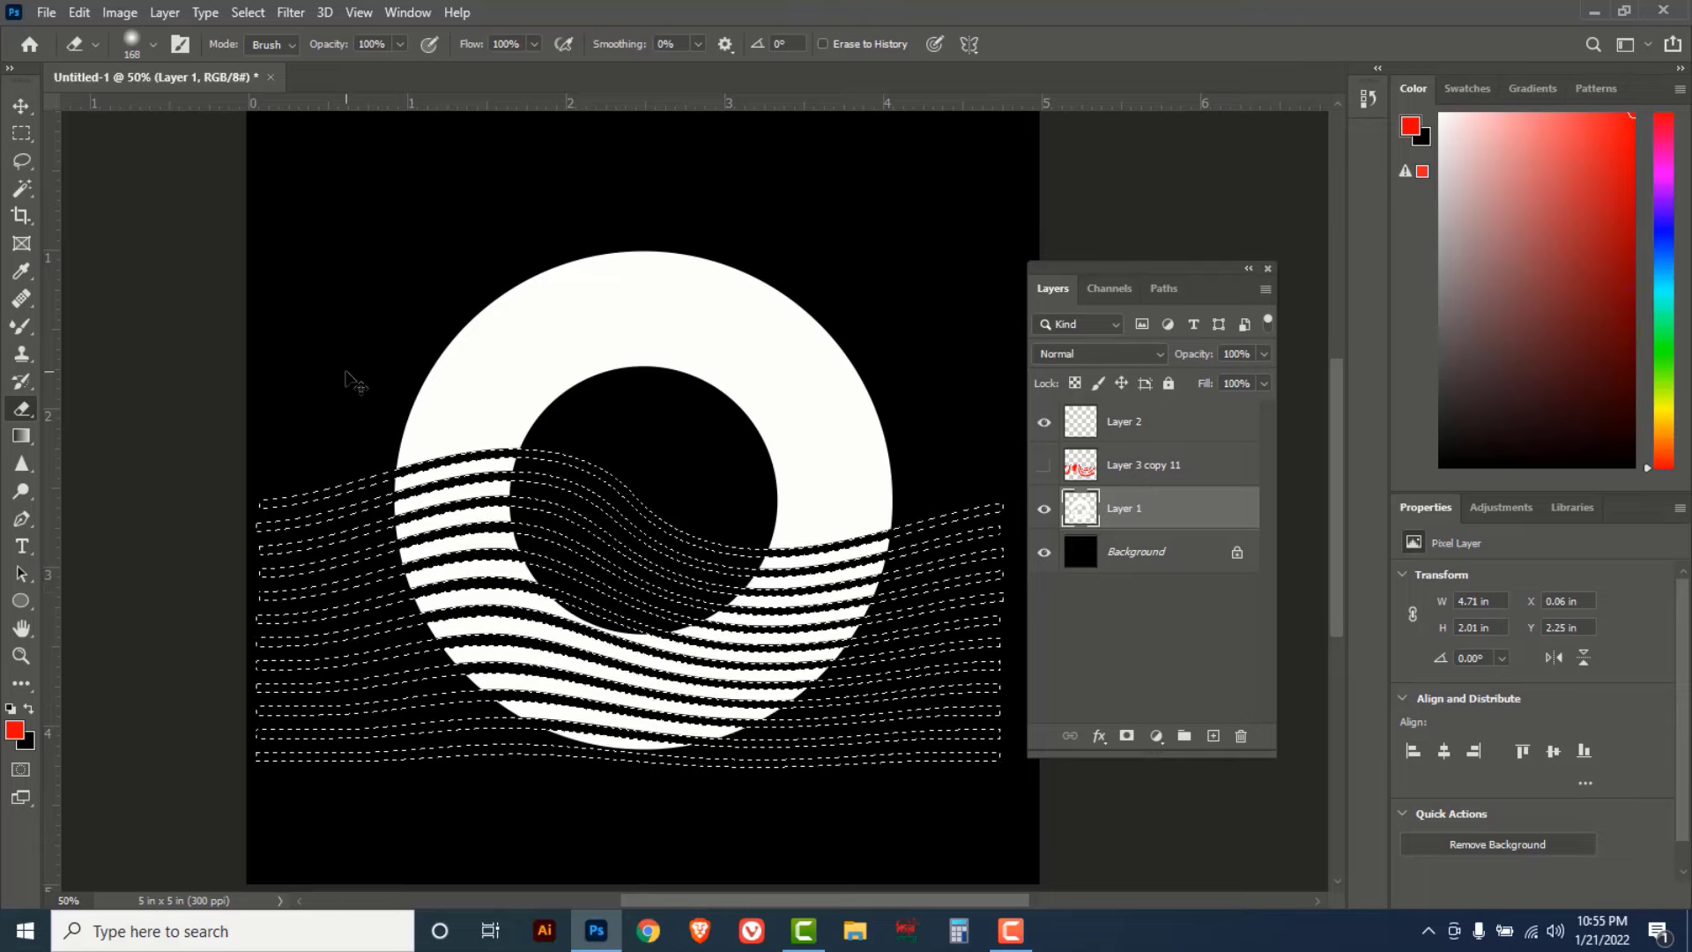
# - Undo the last erase stroke, then deselect and restore the stripe selection to check the cut
pyautogui.hotkey('ctrl', 'z')
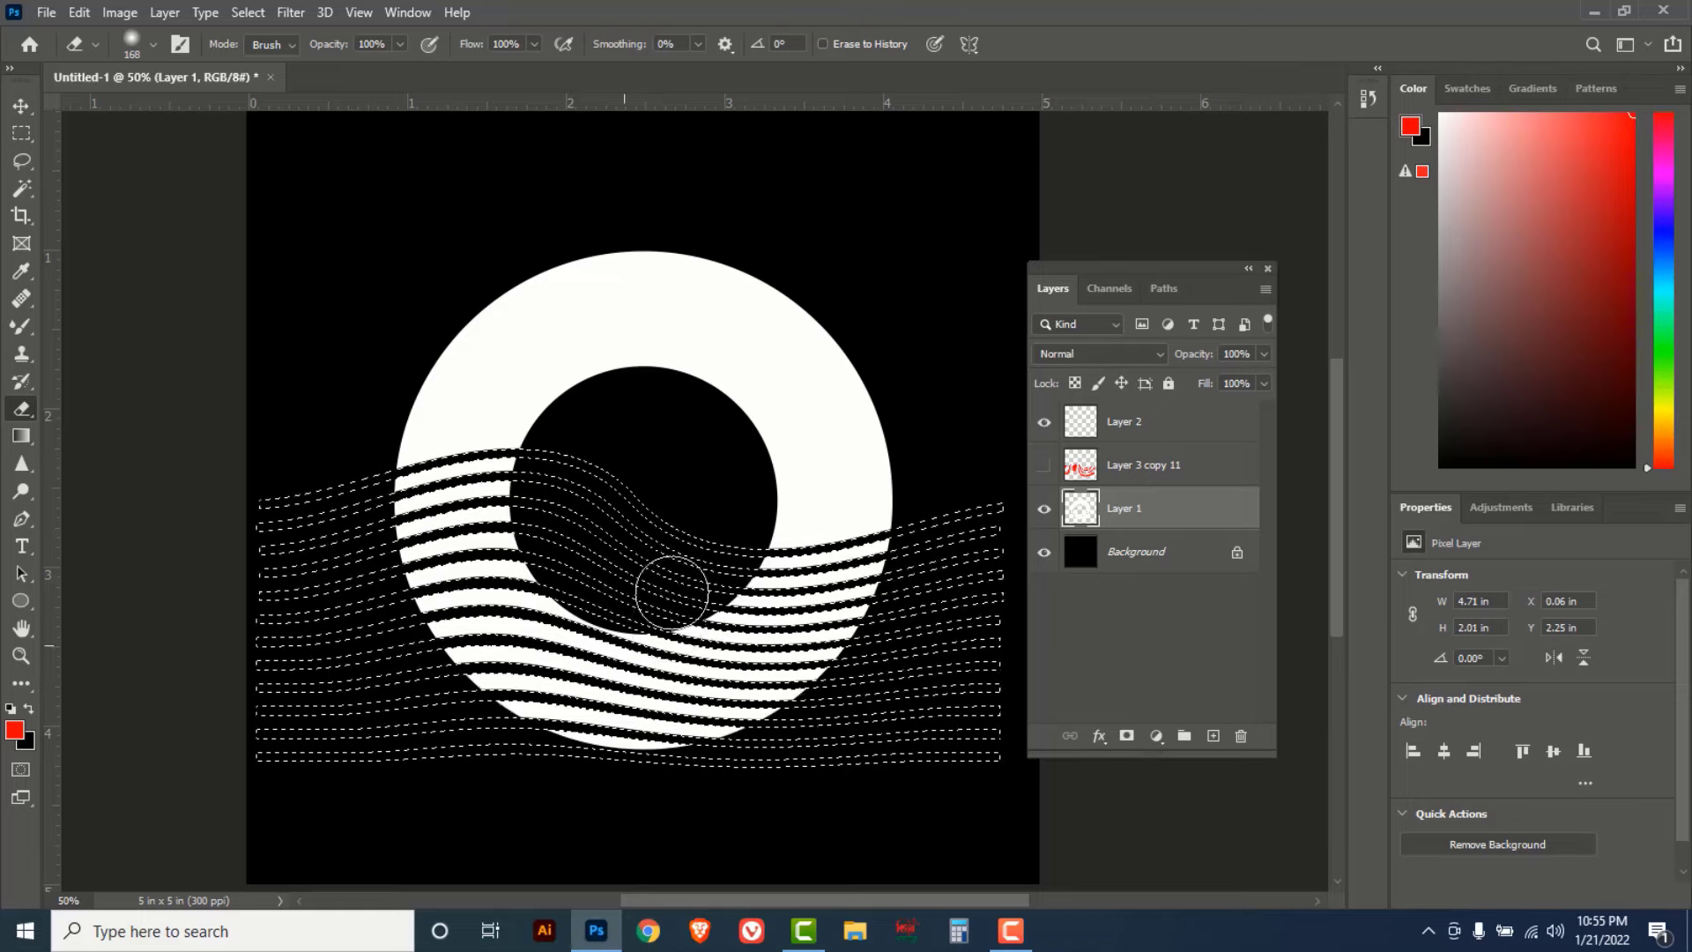
pyautogui.click(248, 13)
pyautogui.click(273, 53)
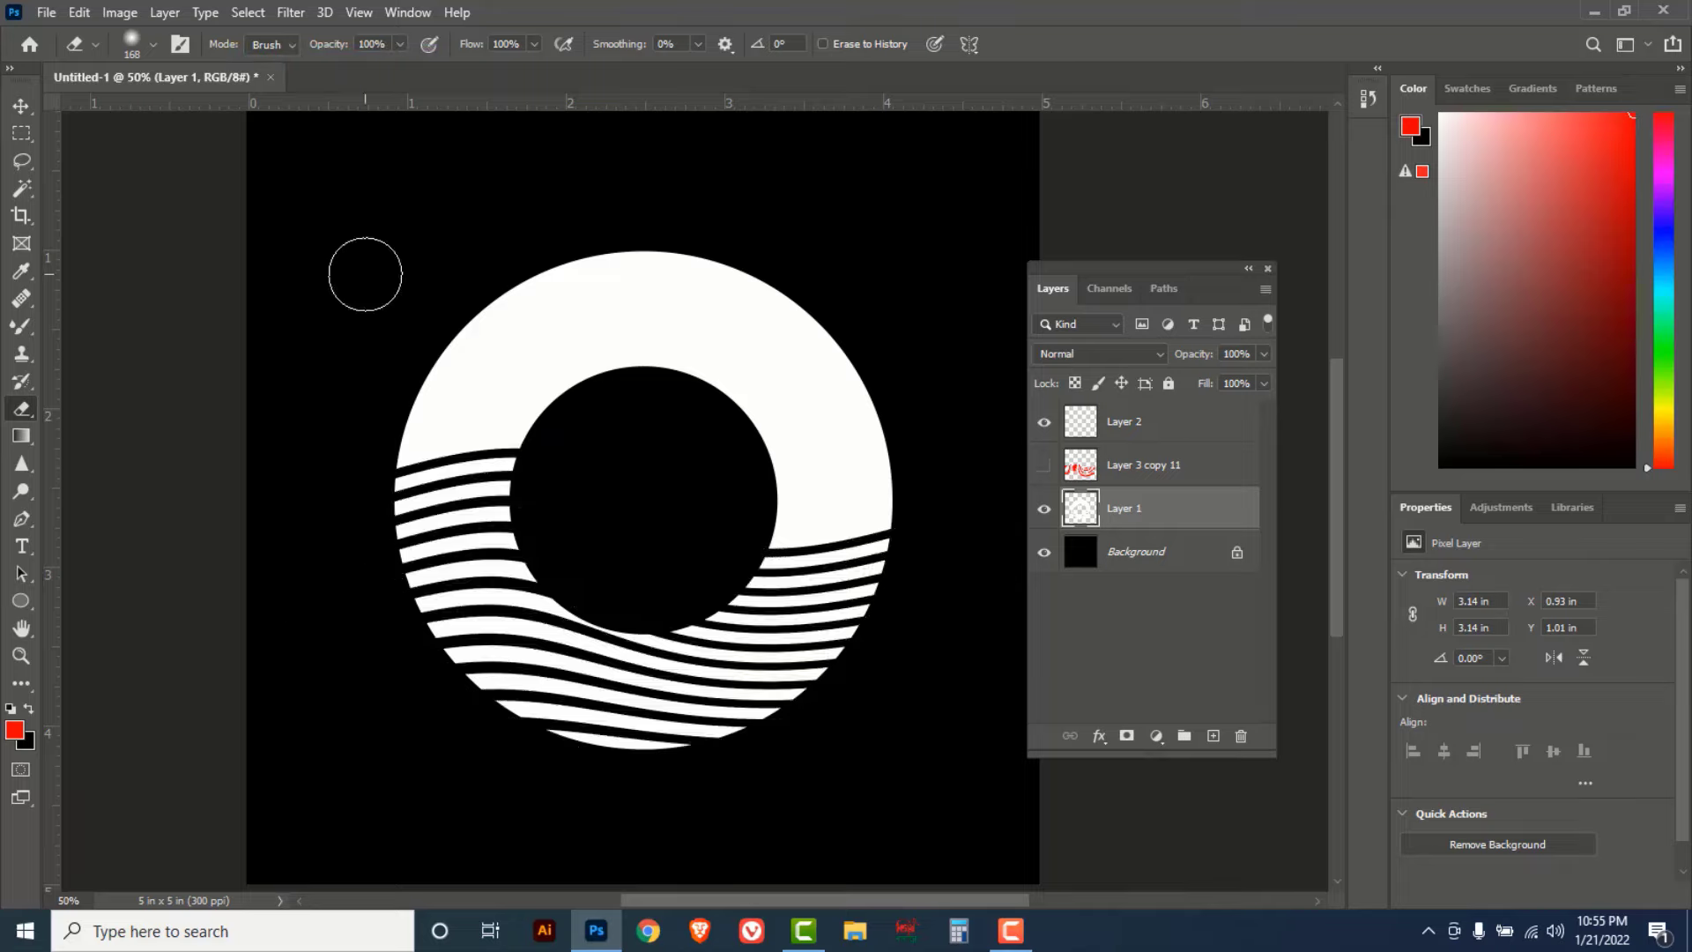
pyautogui.hotkey('ctrl', 'z')
pyautogui.hotkey('ctrl', '+')
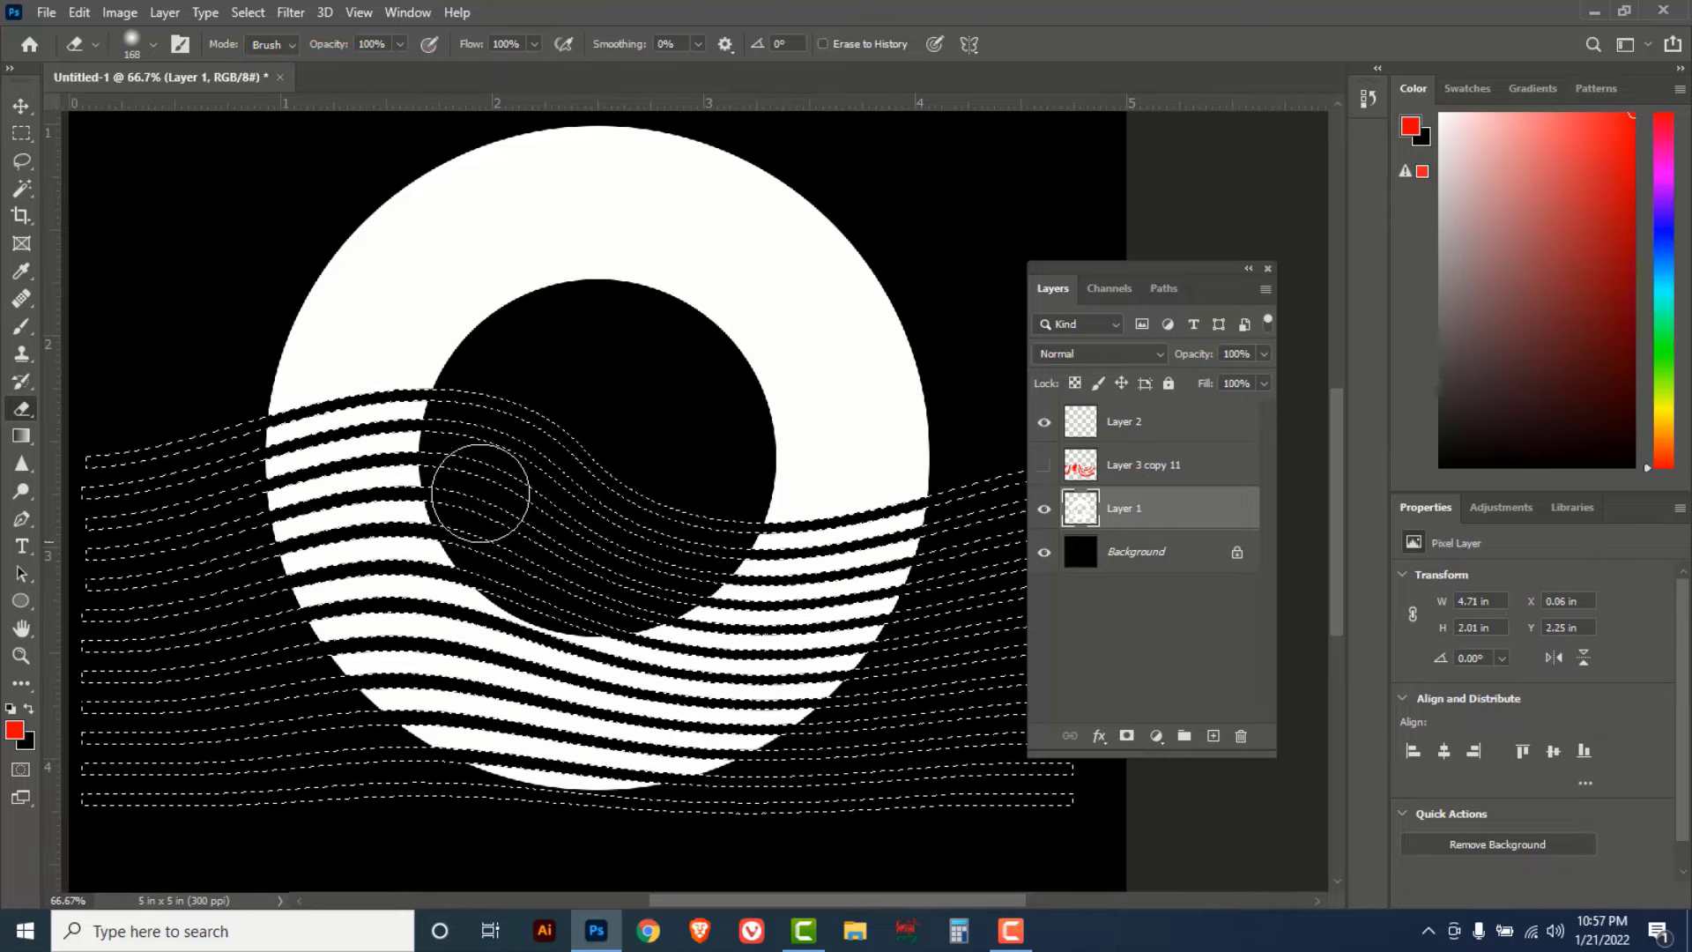
# - Set up a 37 px Hard Round brush using white sampled from the ring
pyautogui.click(21, 325)
pyautogui.click(114, 326)
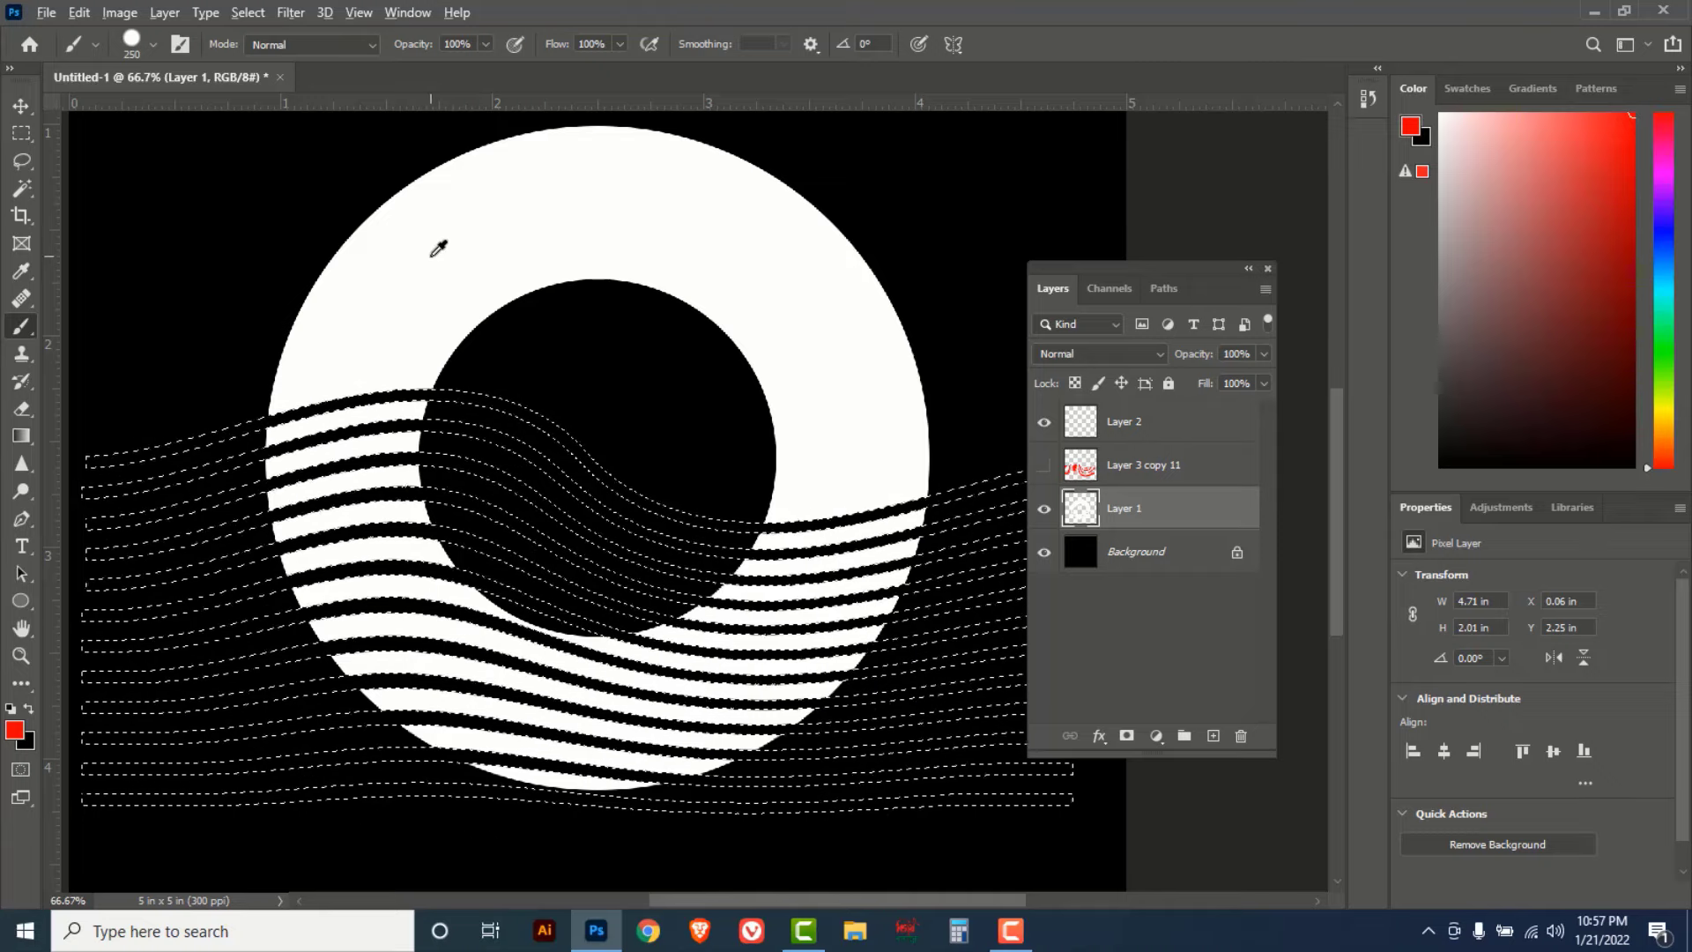
pyautogui.keyDown('alt'); pyautogui.click(438, 248); pyautogui.keyUp('alt')
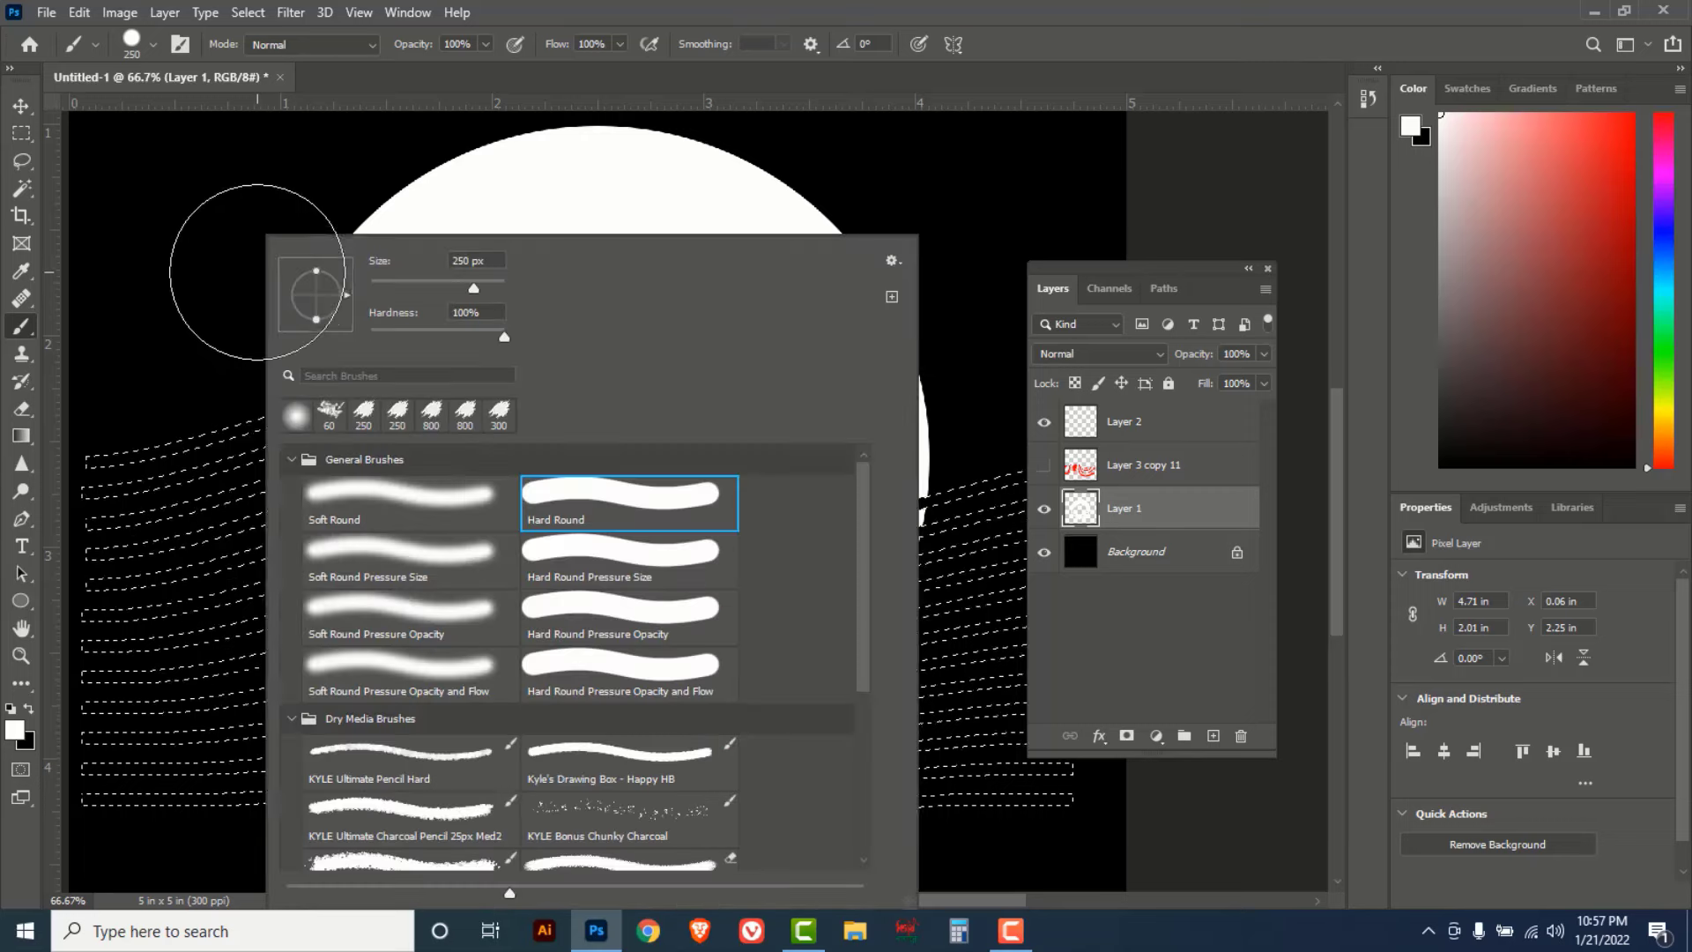
pyautogui.rightClick(287, 260)
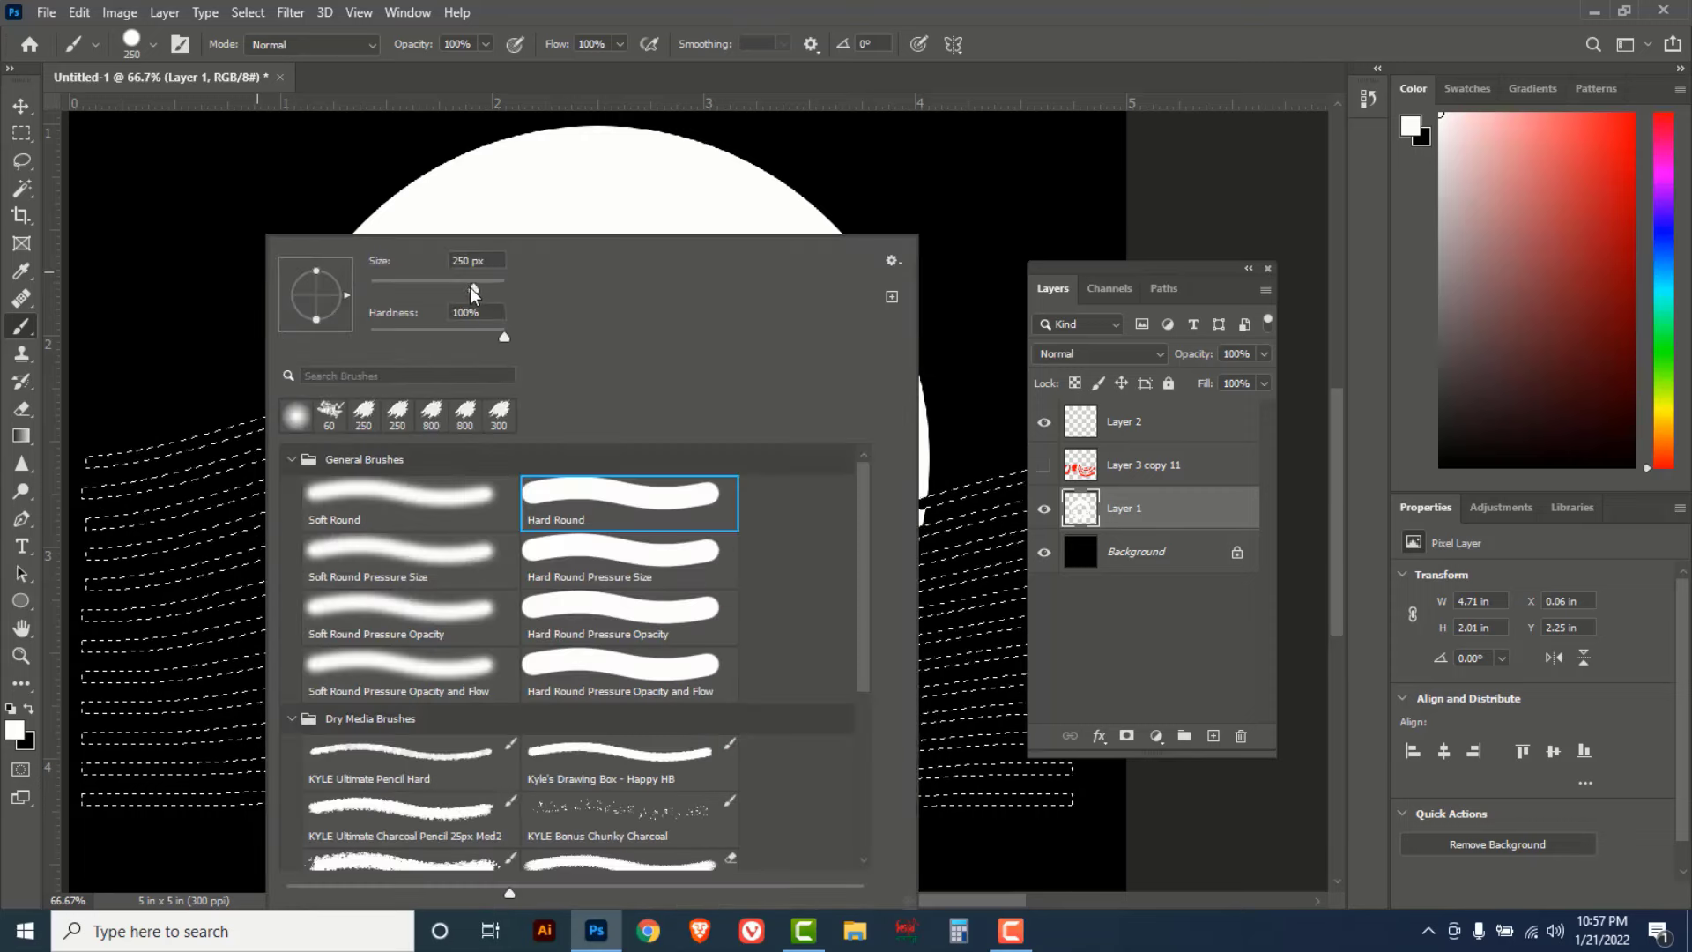
pyautogui.moveTo(473, 294); pyautogui.dragTo(382, 295)
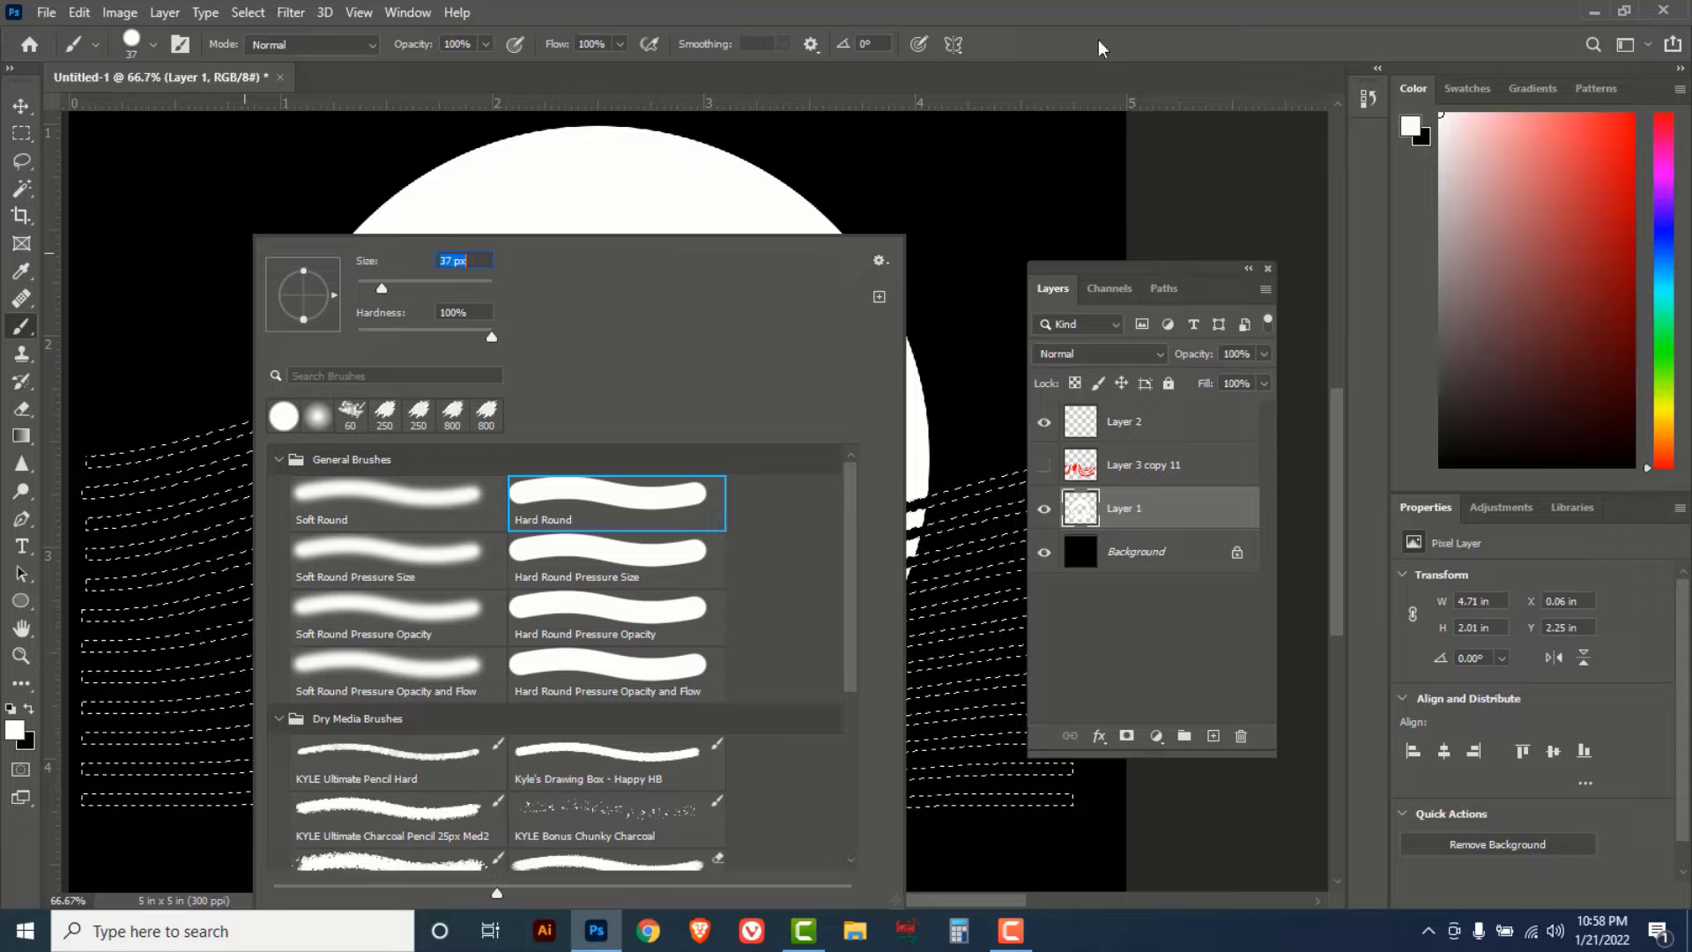
pyautogui.press('Escape')
pyautogui.keyDown('ctrl'); pyautogui.click(555, 522); pyautogui.keyUp('ctrl')
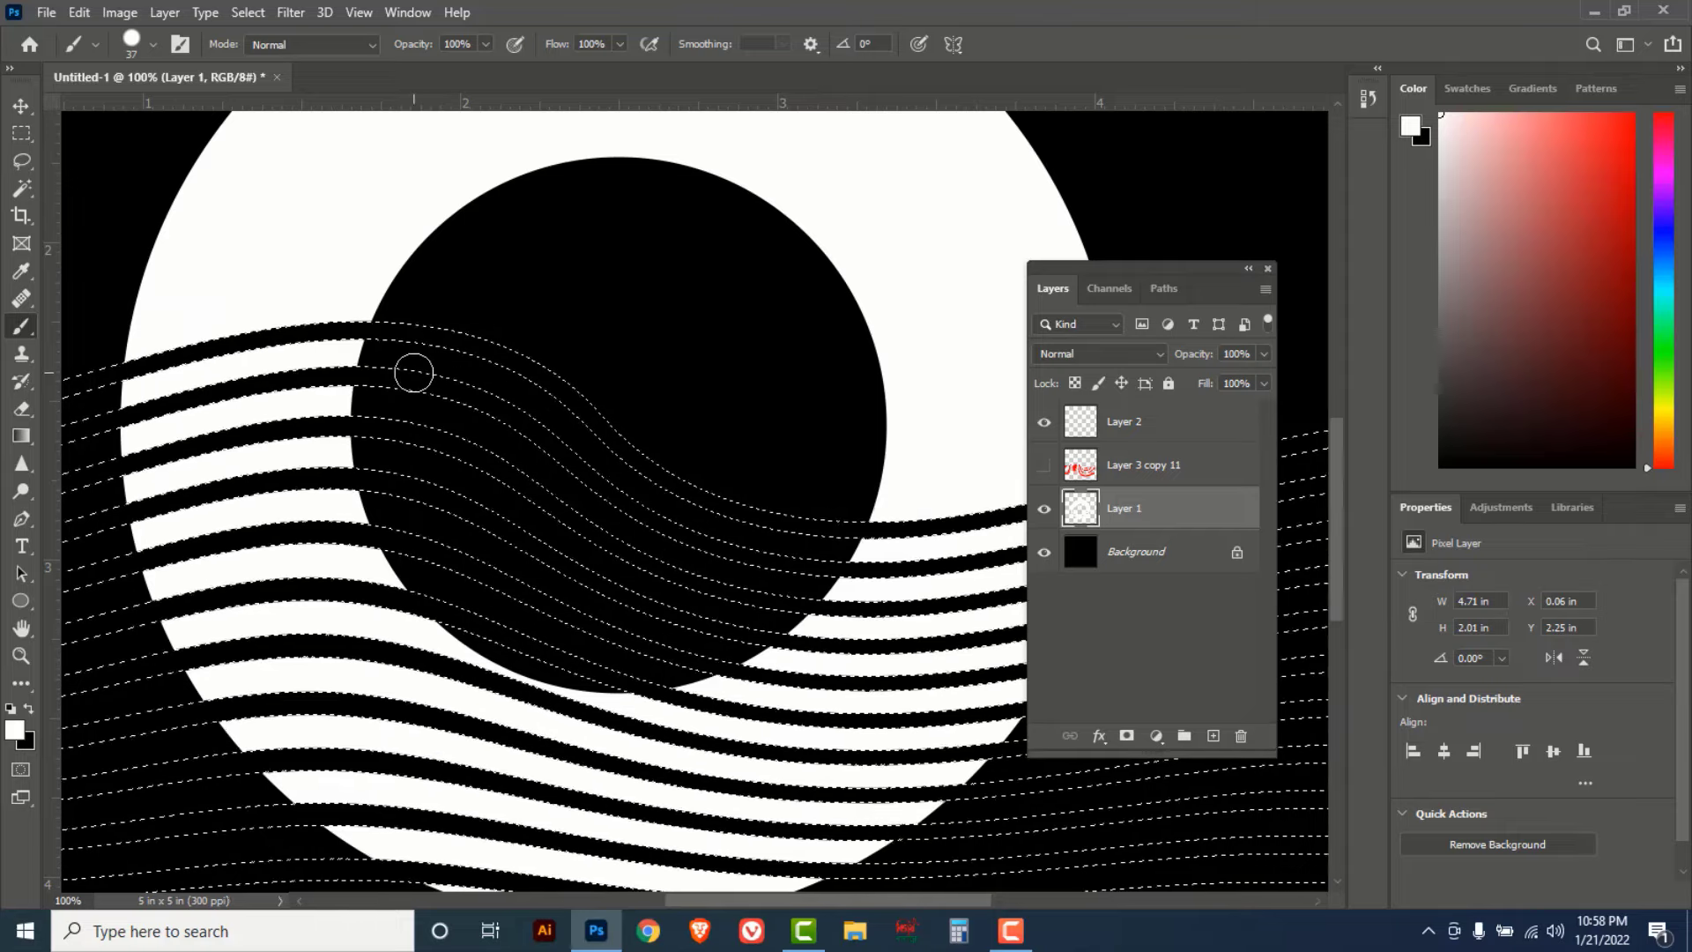
pyautogui.hotkey('ctrl', '-')
pyautogui.hotkey('ctrl', '-')
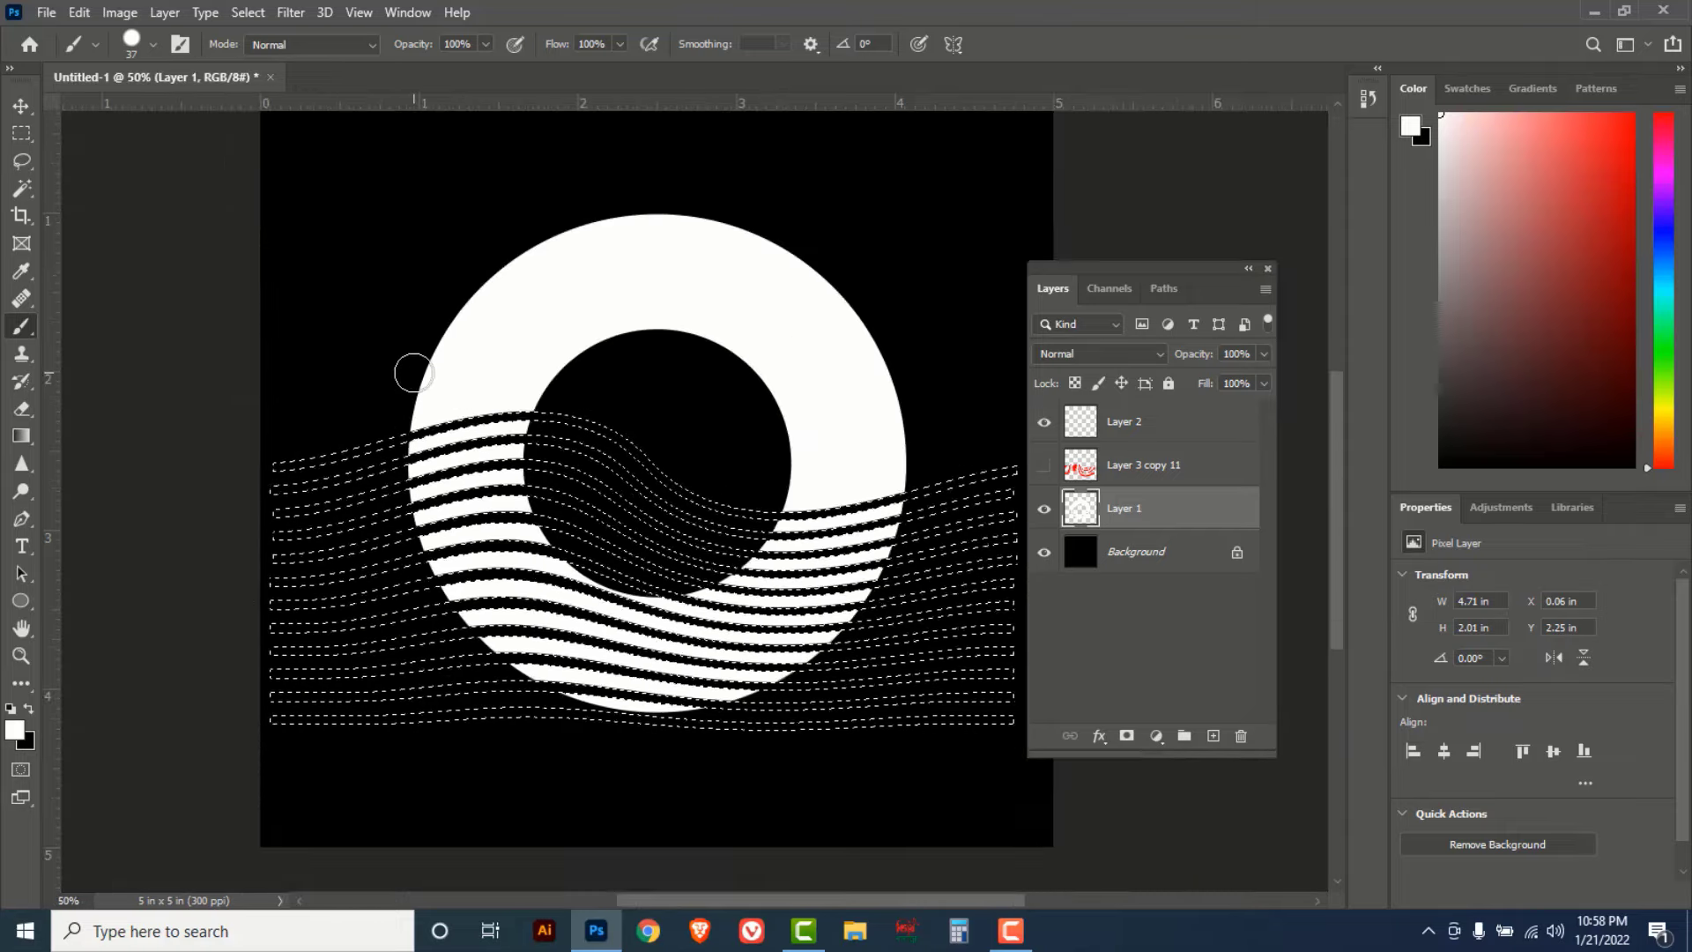
# - Toggle the selection inverse and paint a white stripe across the ring's inner circle
pyautogui.hotkey('ctrl', 'shift', 'i')
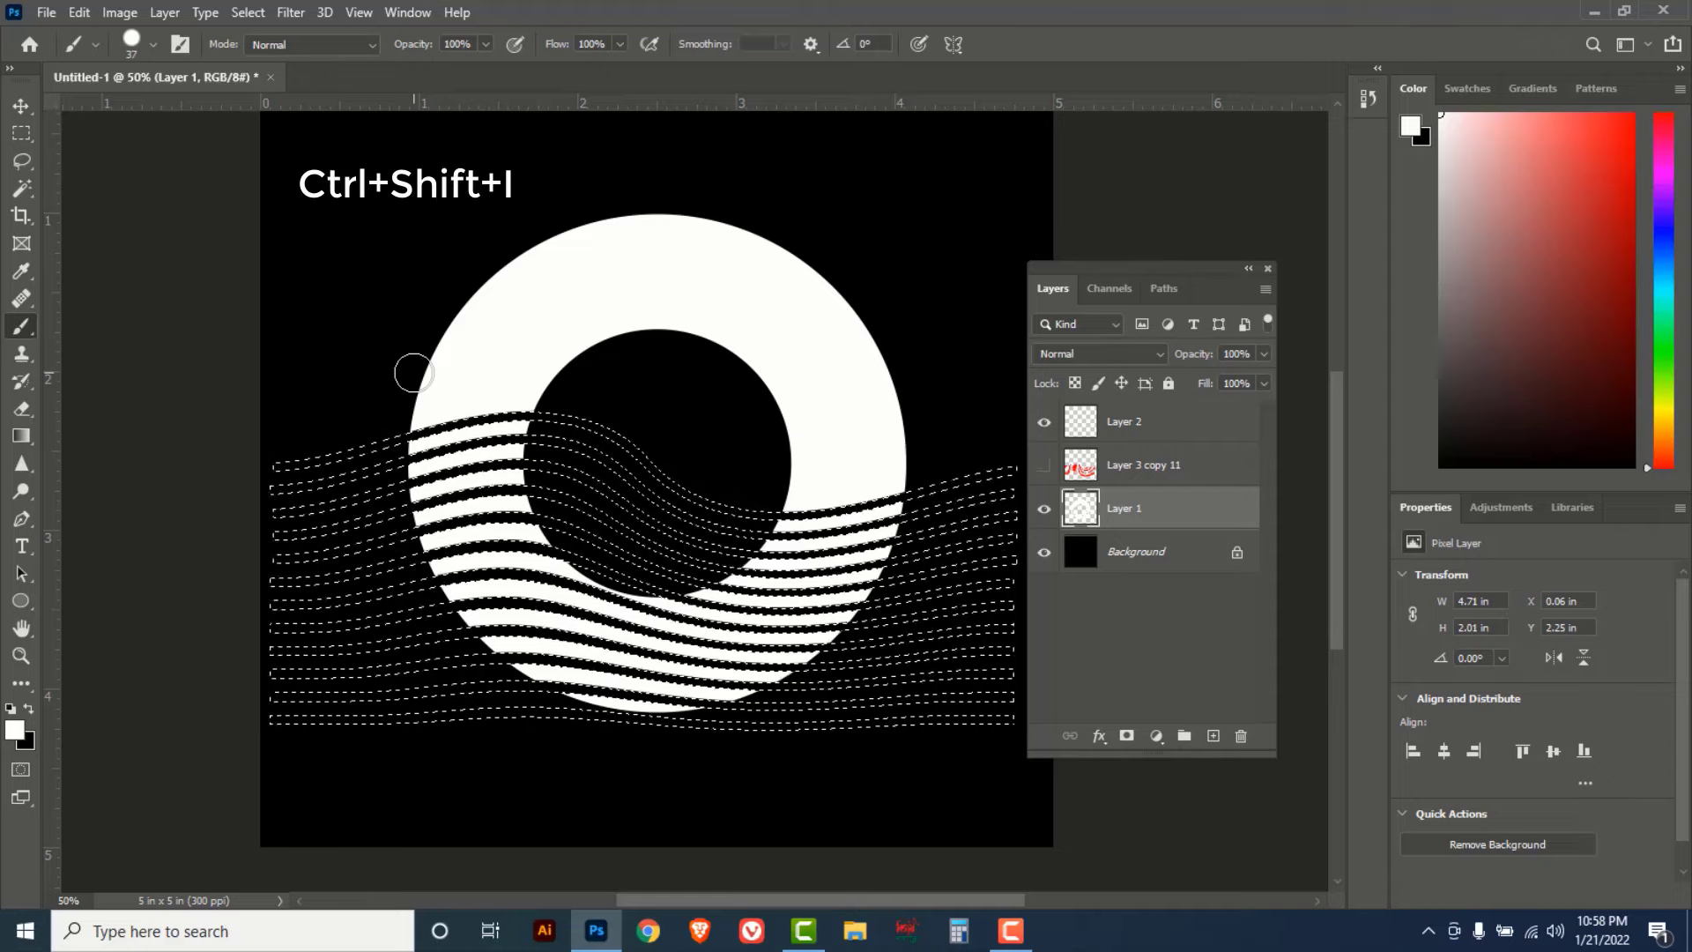
pyautogui.hotkey('ctrl', 'shift', 'i')
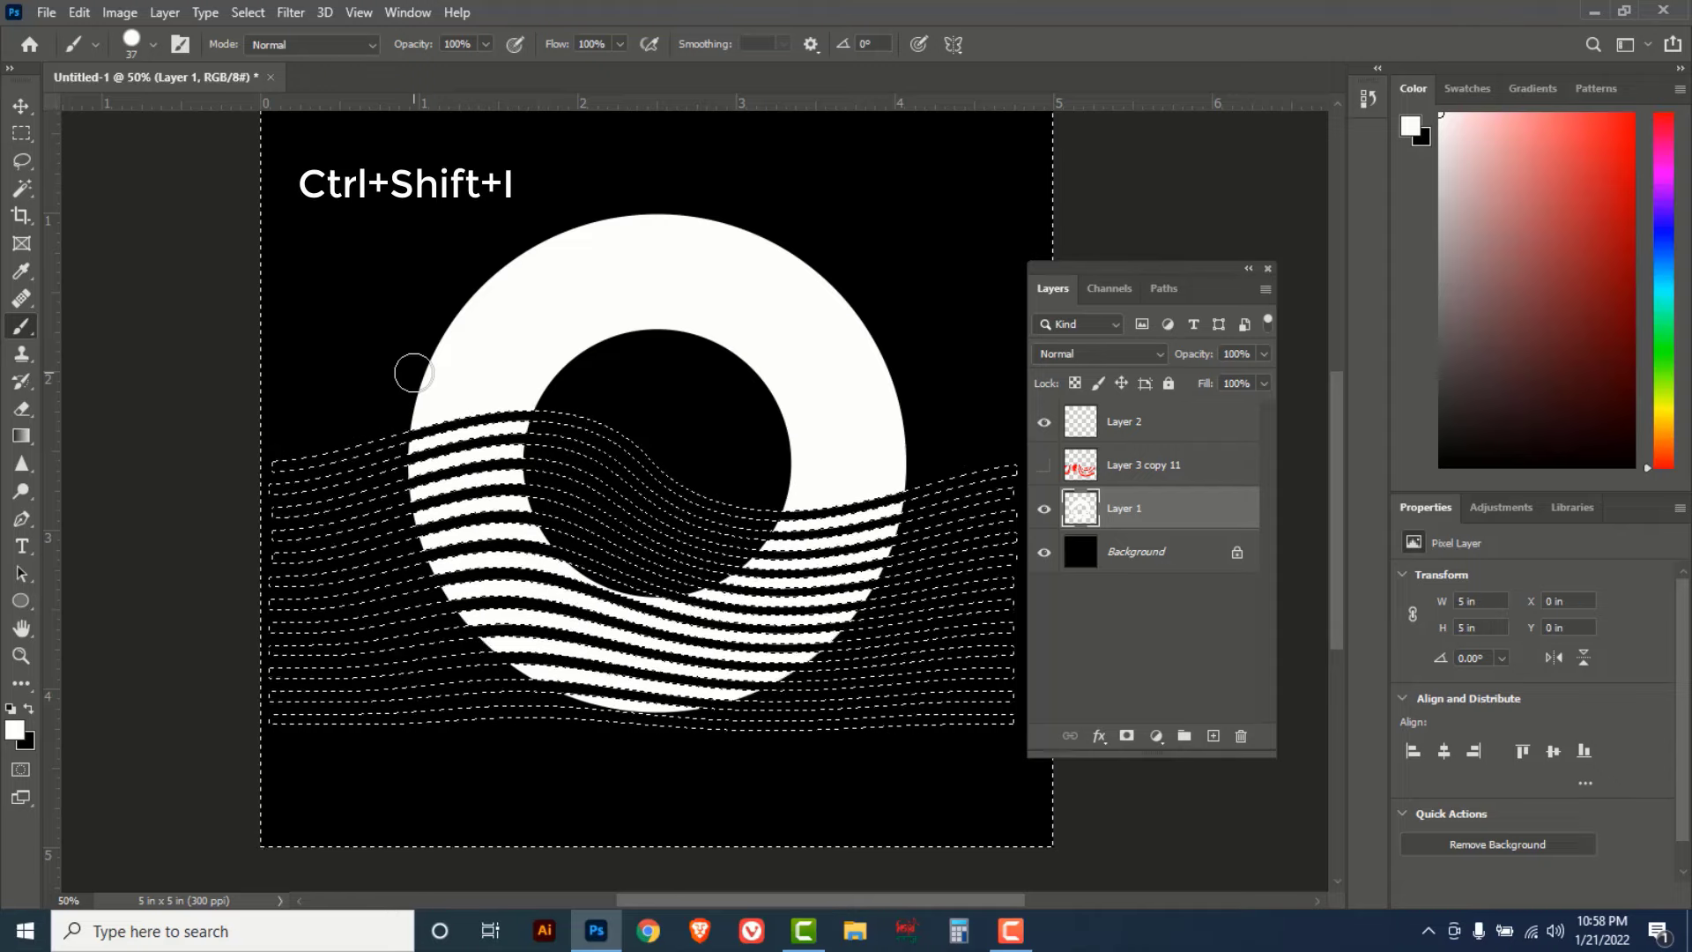
pyautogui.keyDown('ctrl'); pyautogui.click(526, 437); pyautogui.keyUp('ctrl')
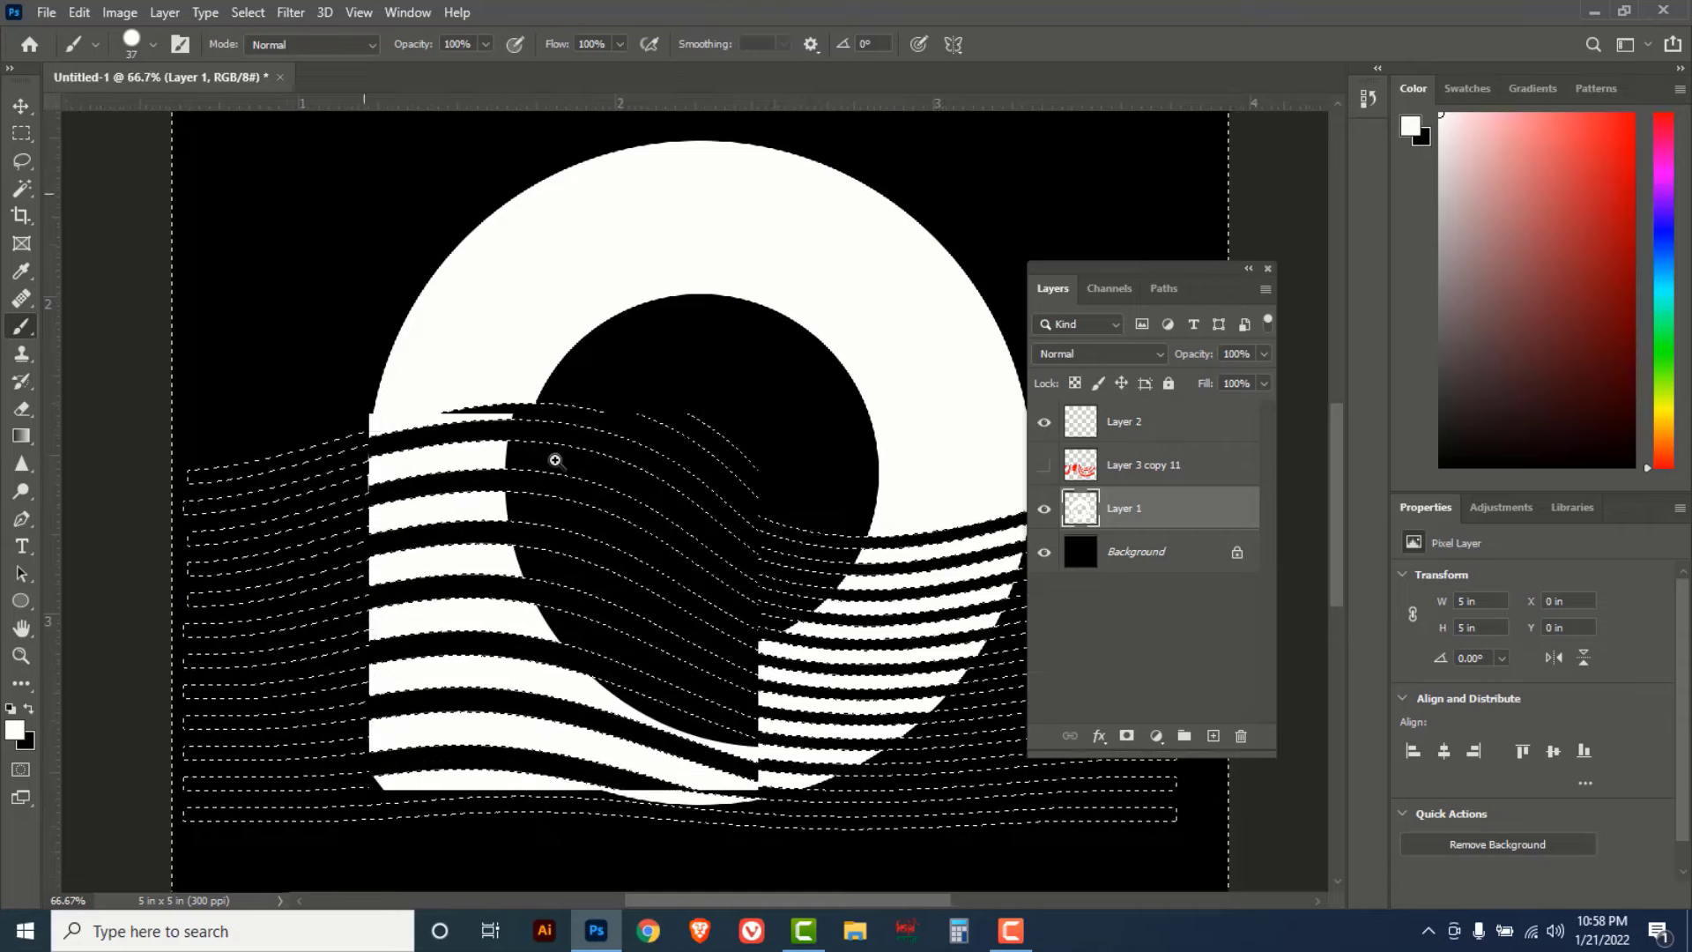
pyautogui.keyDown('ctrl'); pyautogui.click(555, 459); pyautogui.keyUp('ctrl')
pyautogui.keyDown('ctrl'); pyautogui.click(540, 408); pyautogui.keyUp('ctrl')
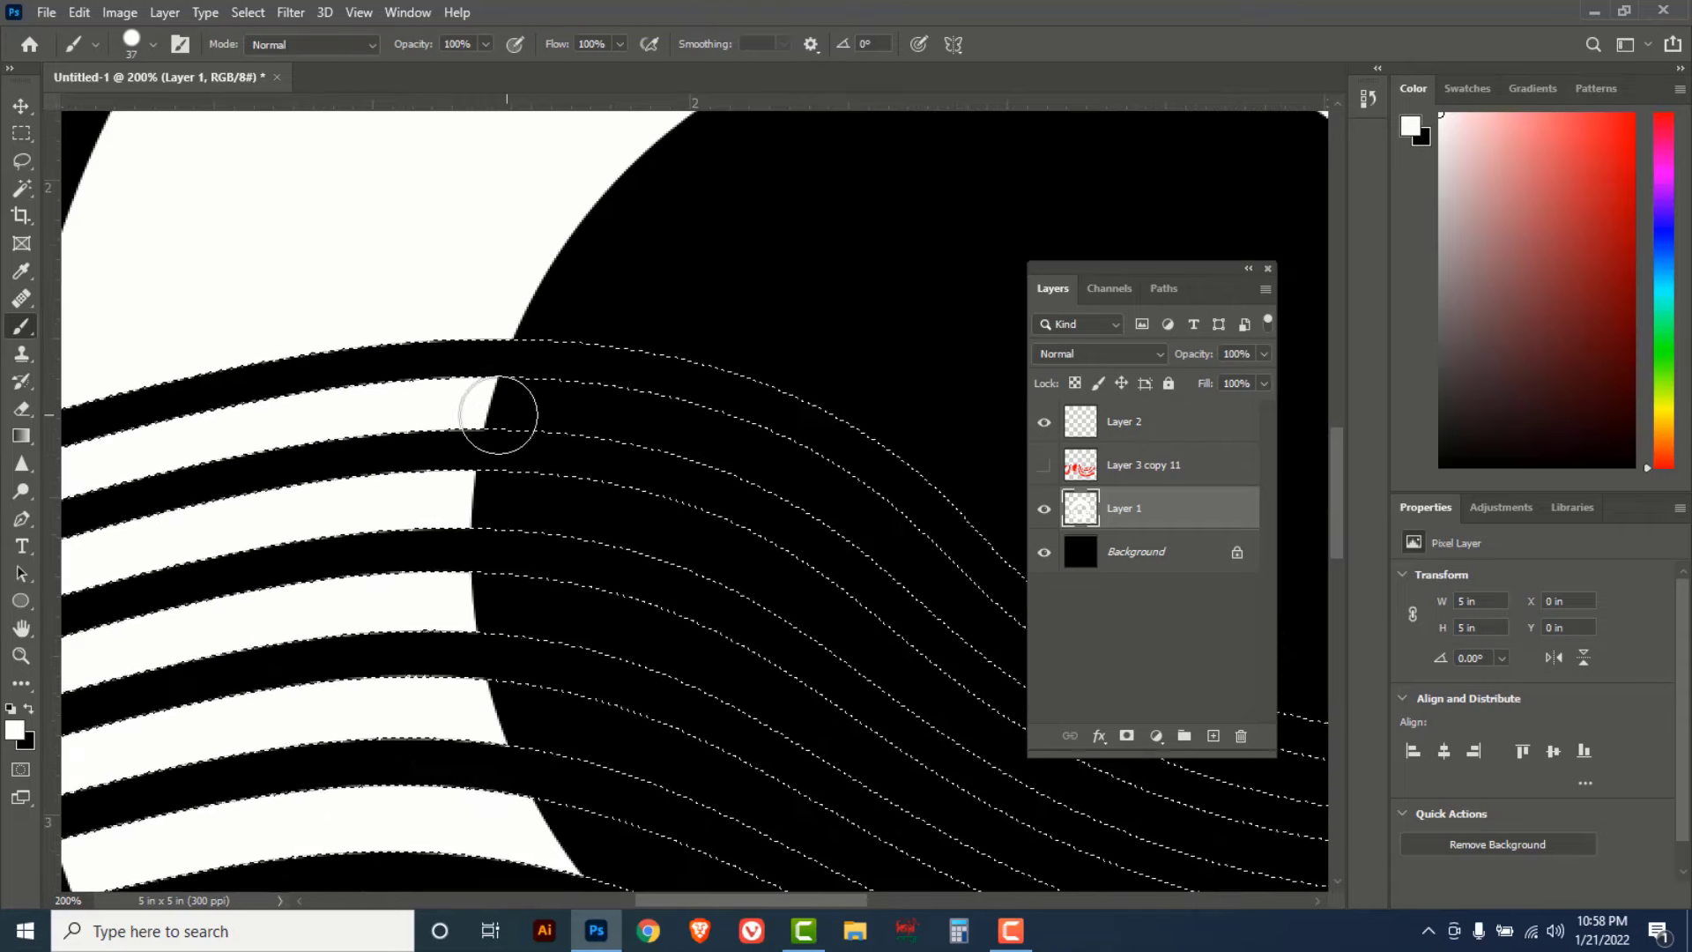
pyautogui.moveTo(529, 403)
pyautogui.mouseDown()
pyautogui.moveTo(585, 396)
pyautogui.moveTo(794, 466)
pyautogui.mouseUp()
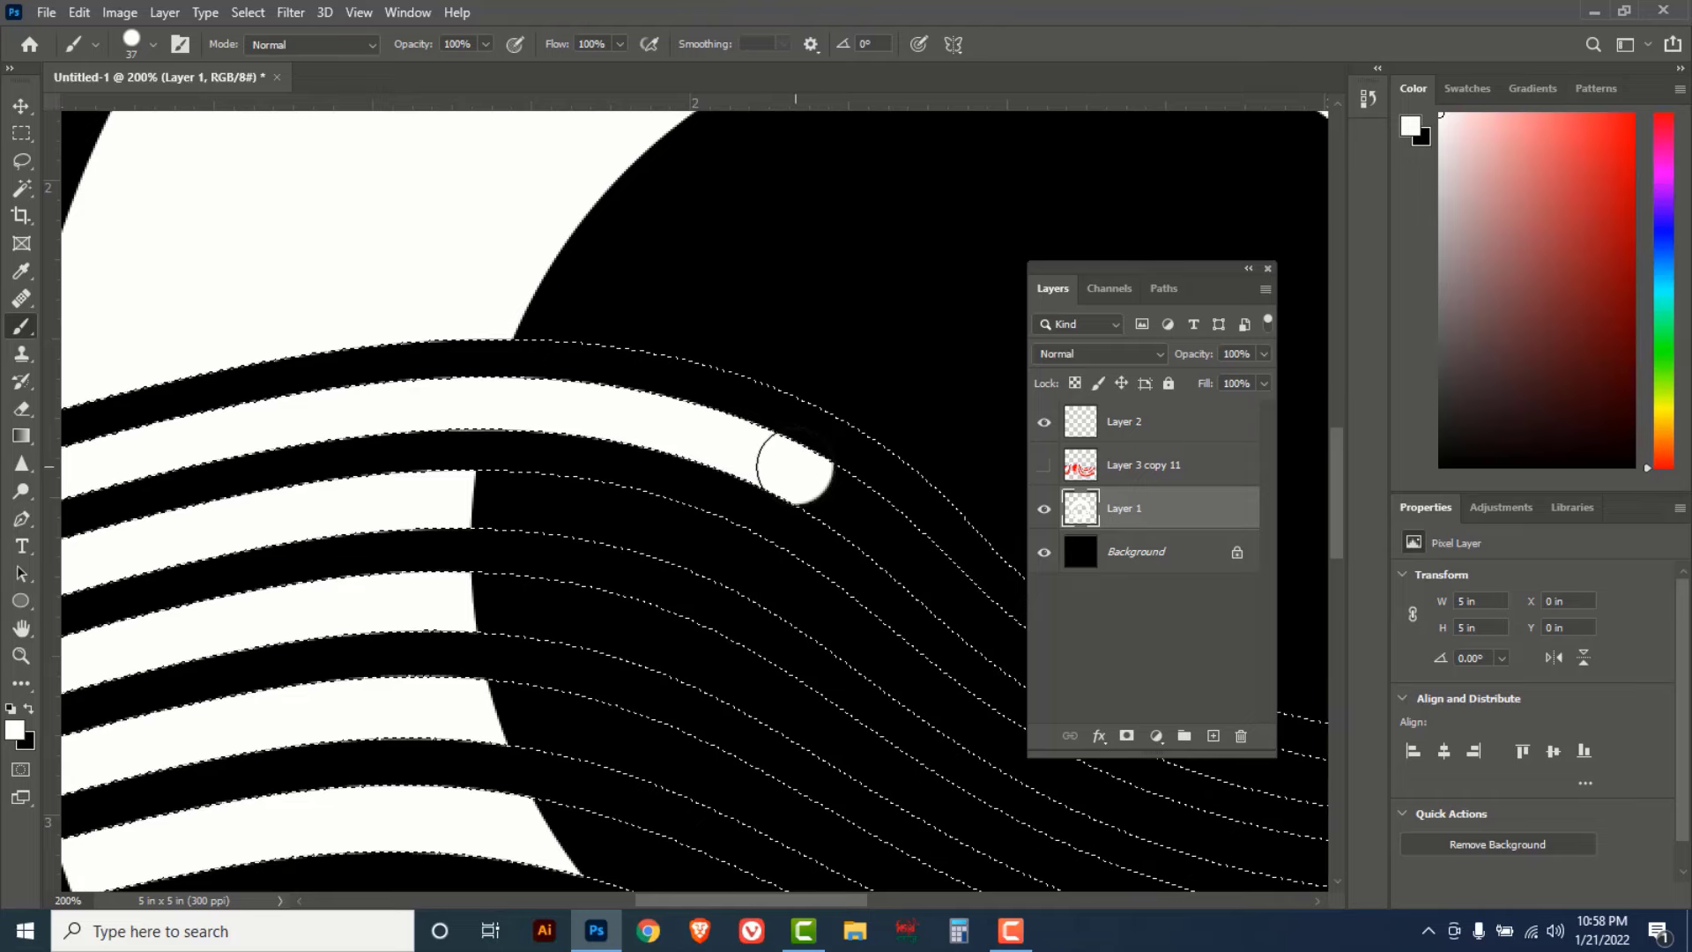
pyautogui.press('Tab')
pyautogui.moveTo(774, 439); pyautogui.dragTo(908, 548)
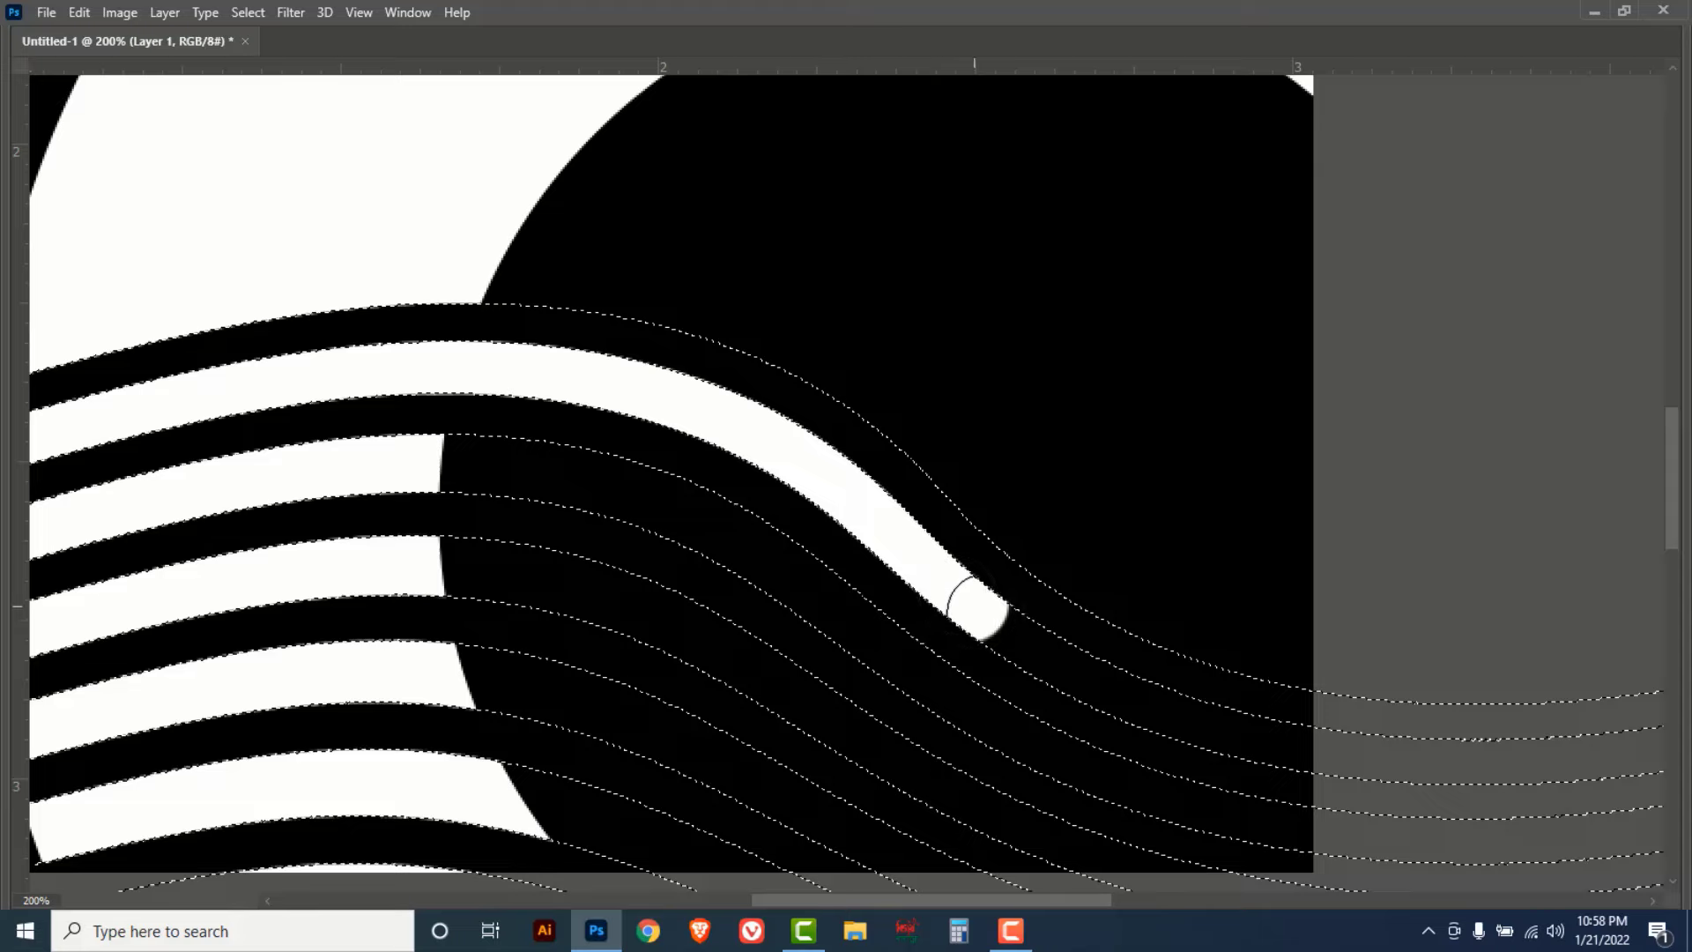
# - Paint the remaining black band sections and circle gaps white, then zoom out
pyautogui.moveTo(976, 608); pyautogui.dragTo(518, 480)
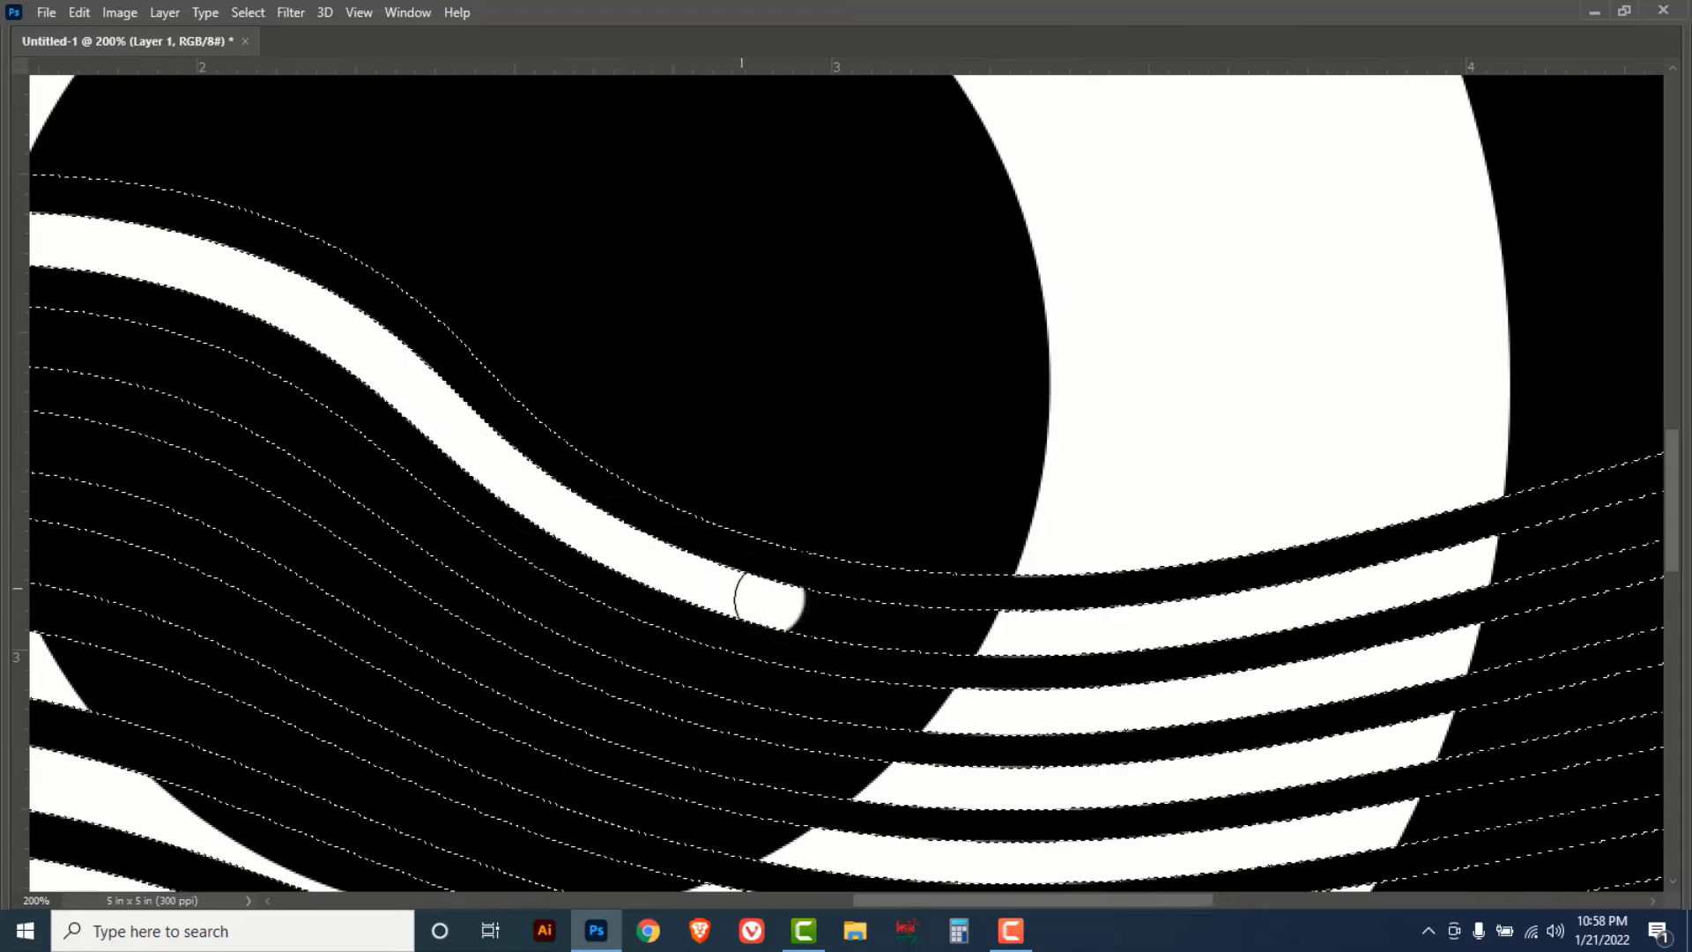
pyautogui.moveTo(769, 600); pyautogui.dragTo(839, 617)
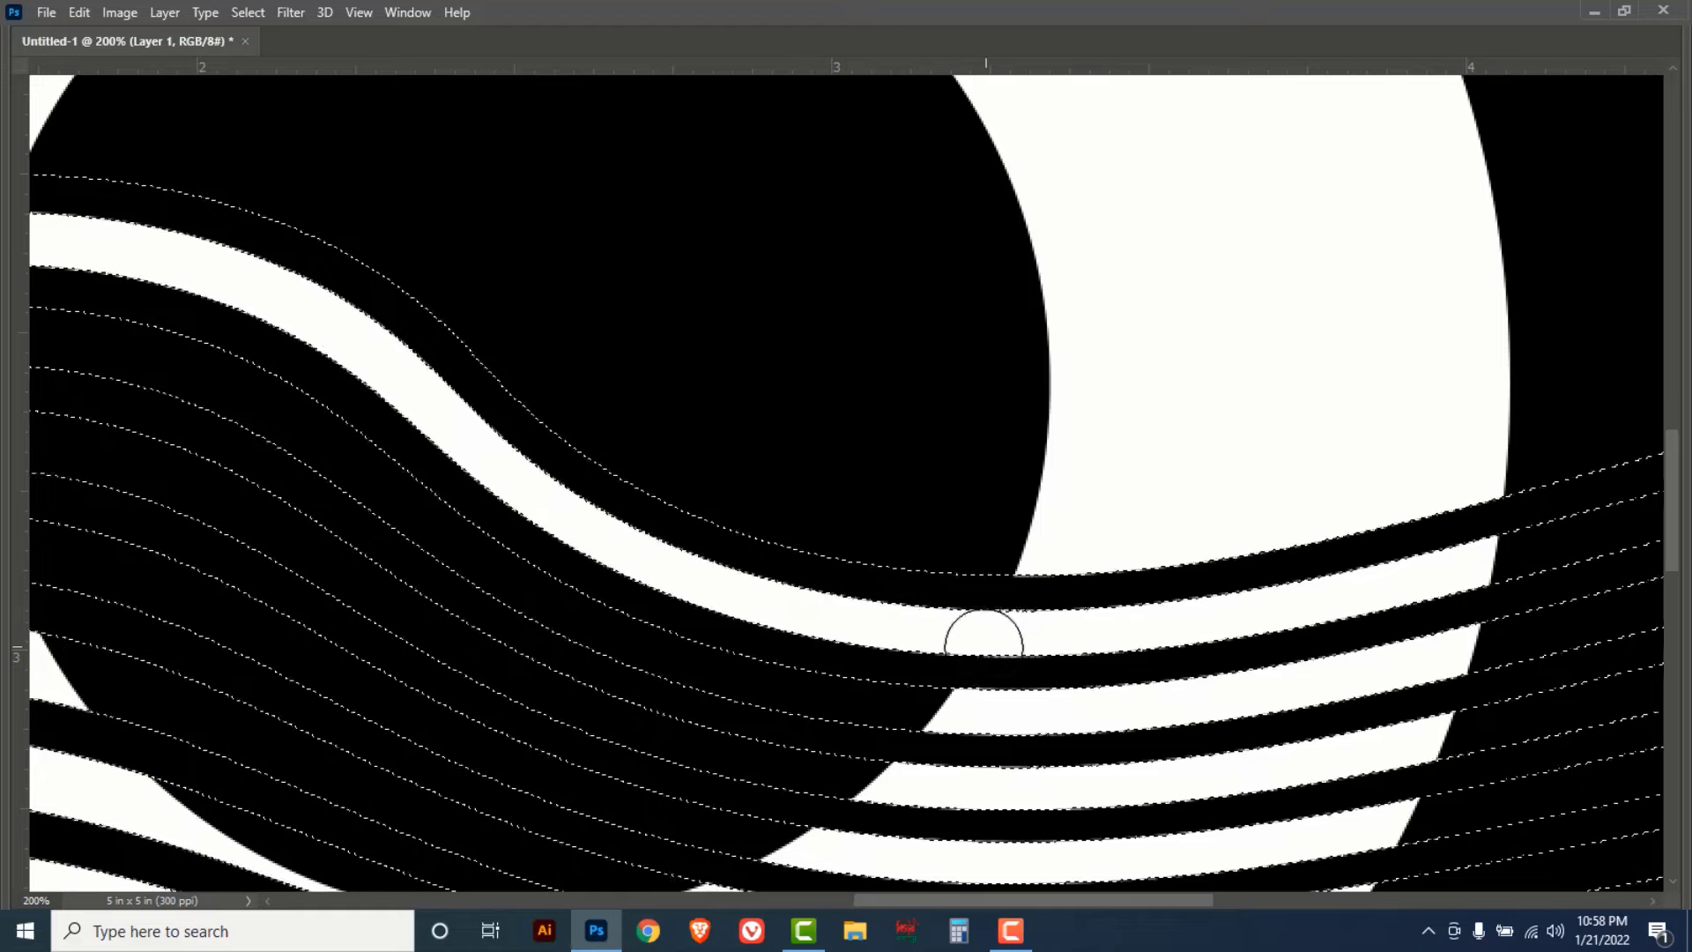
pyautogui.moveTo(1013, 702)
pyautogui.mouseDown()
pyautogui.moveTo(1188, 667)
pyautogui.moveTo(1099, 653)
pyautogui.moveTo(789, 539)
pyautogui.moveTo(546, 363)
pyautogui.moveTo(447, 335)
pyautogui.moveTo(577, 421)
pyautogui.mouseUp()
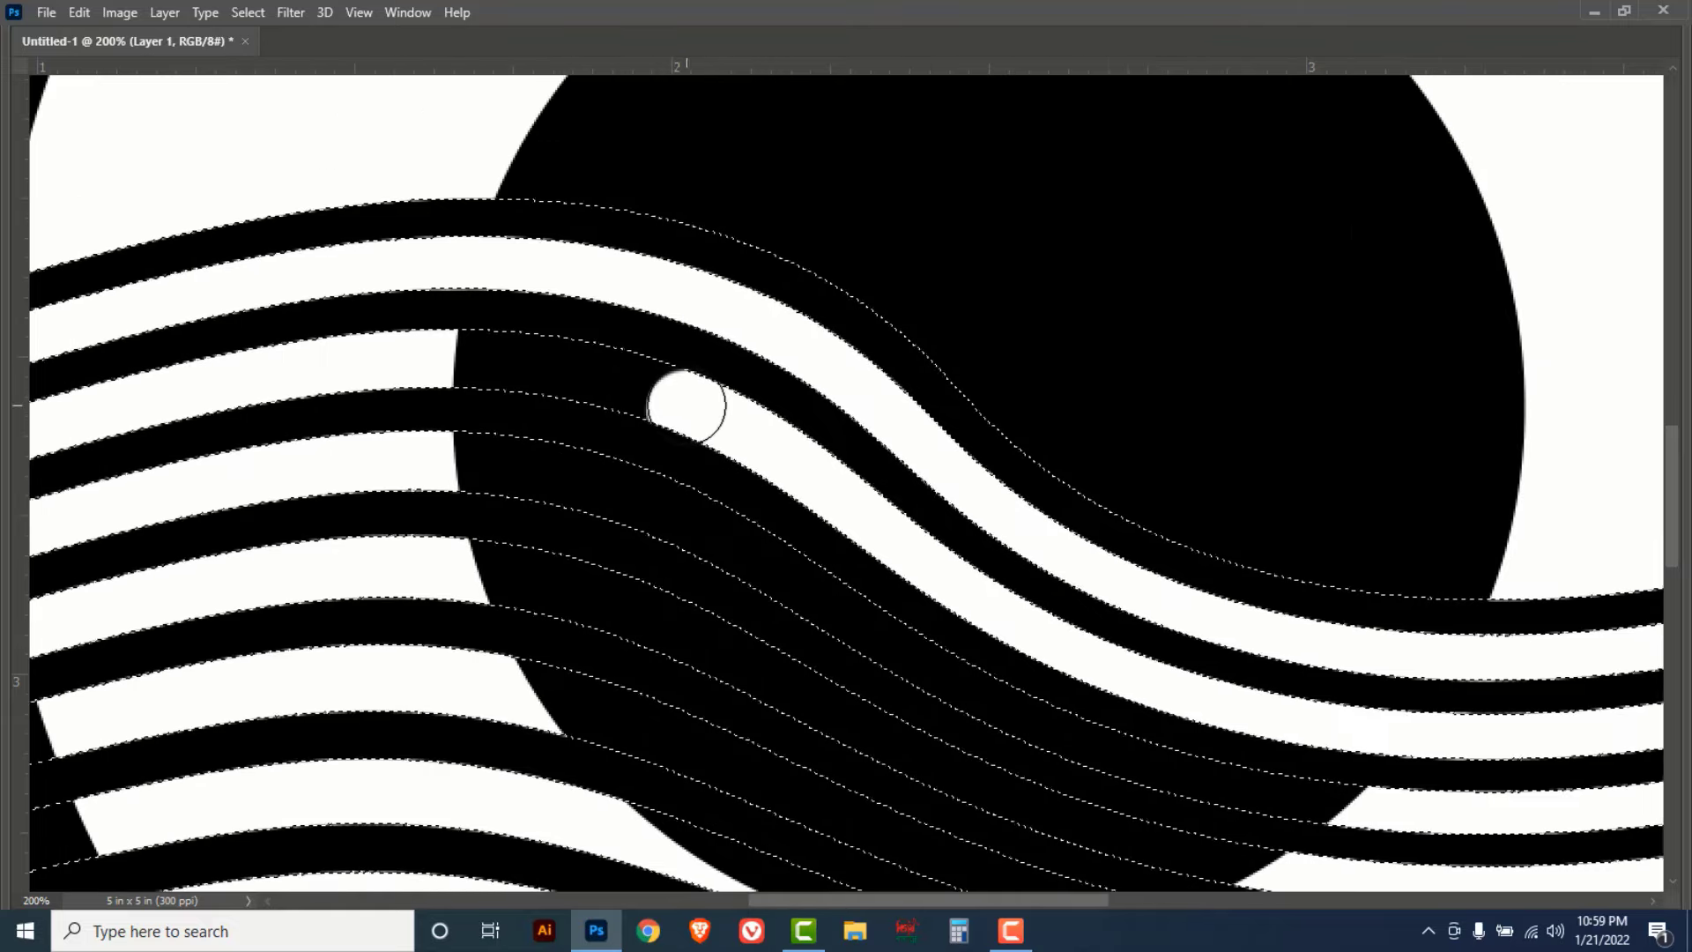
pyautogui.moveTo(680, 396); pyautogui.dragTo(429, 367)
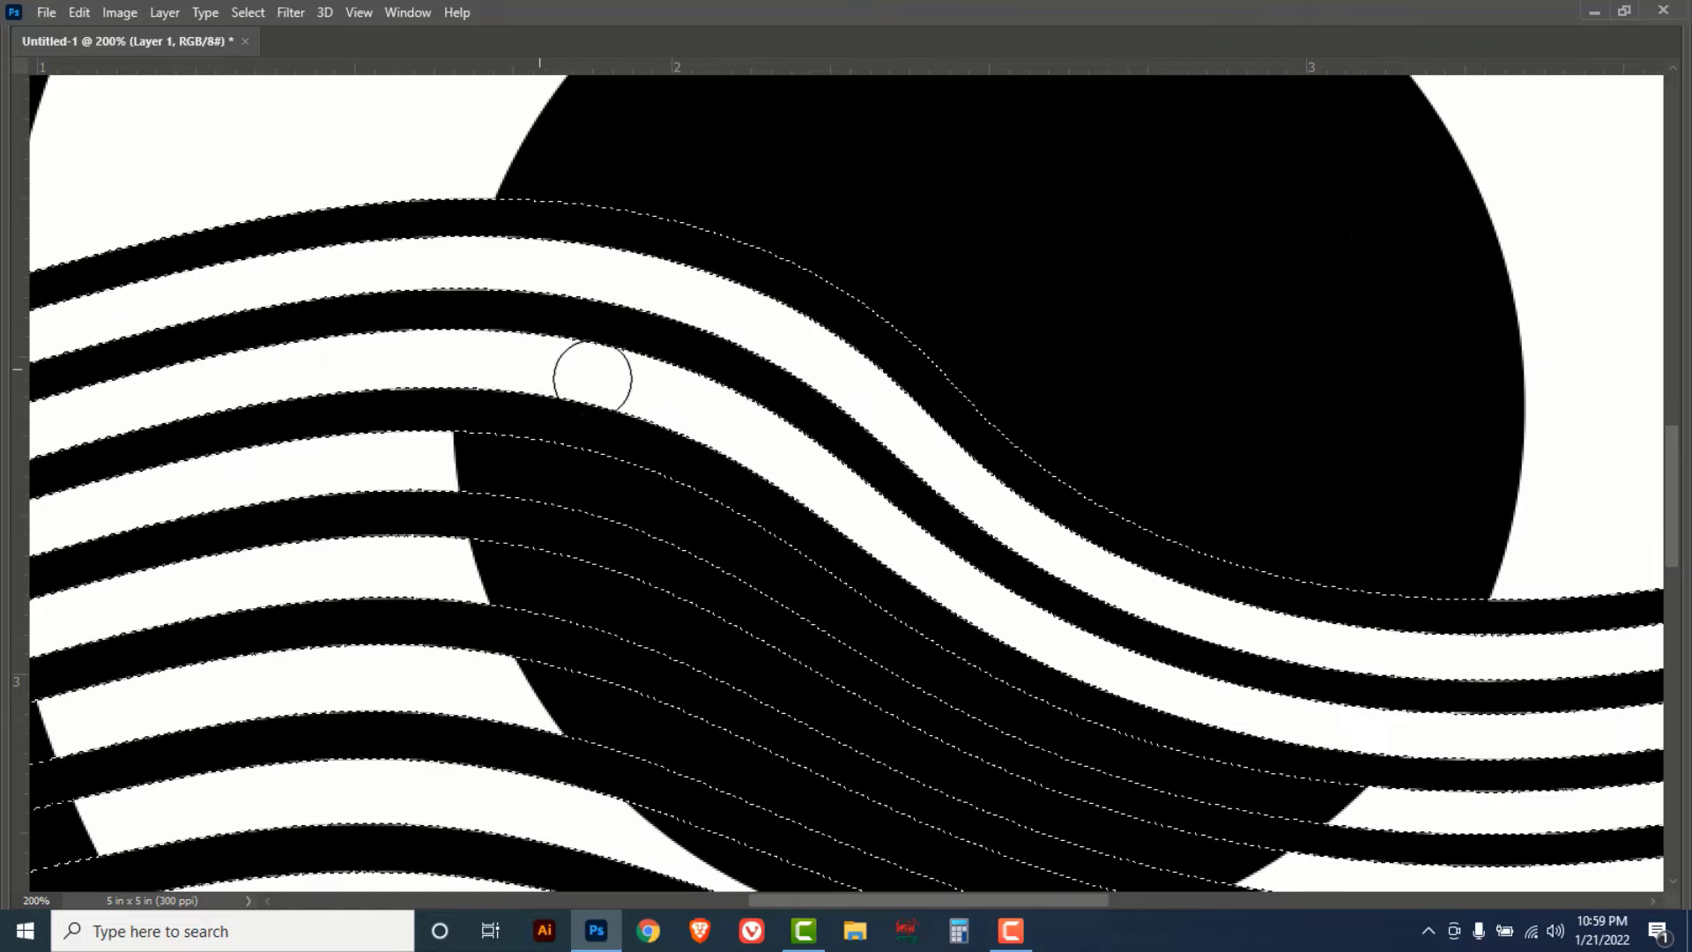
pyautogui.moveTo(729, 590); pyautogui.dragTo(530, 444)
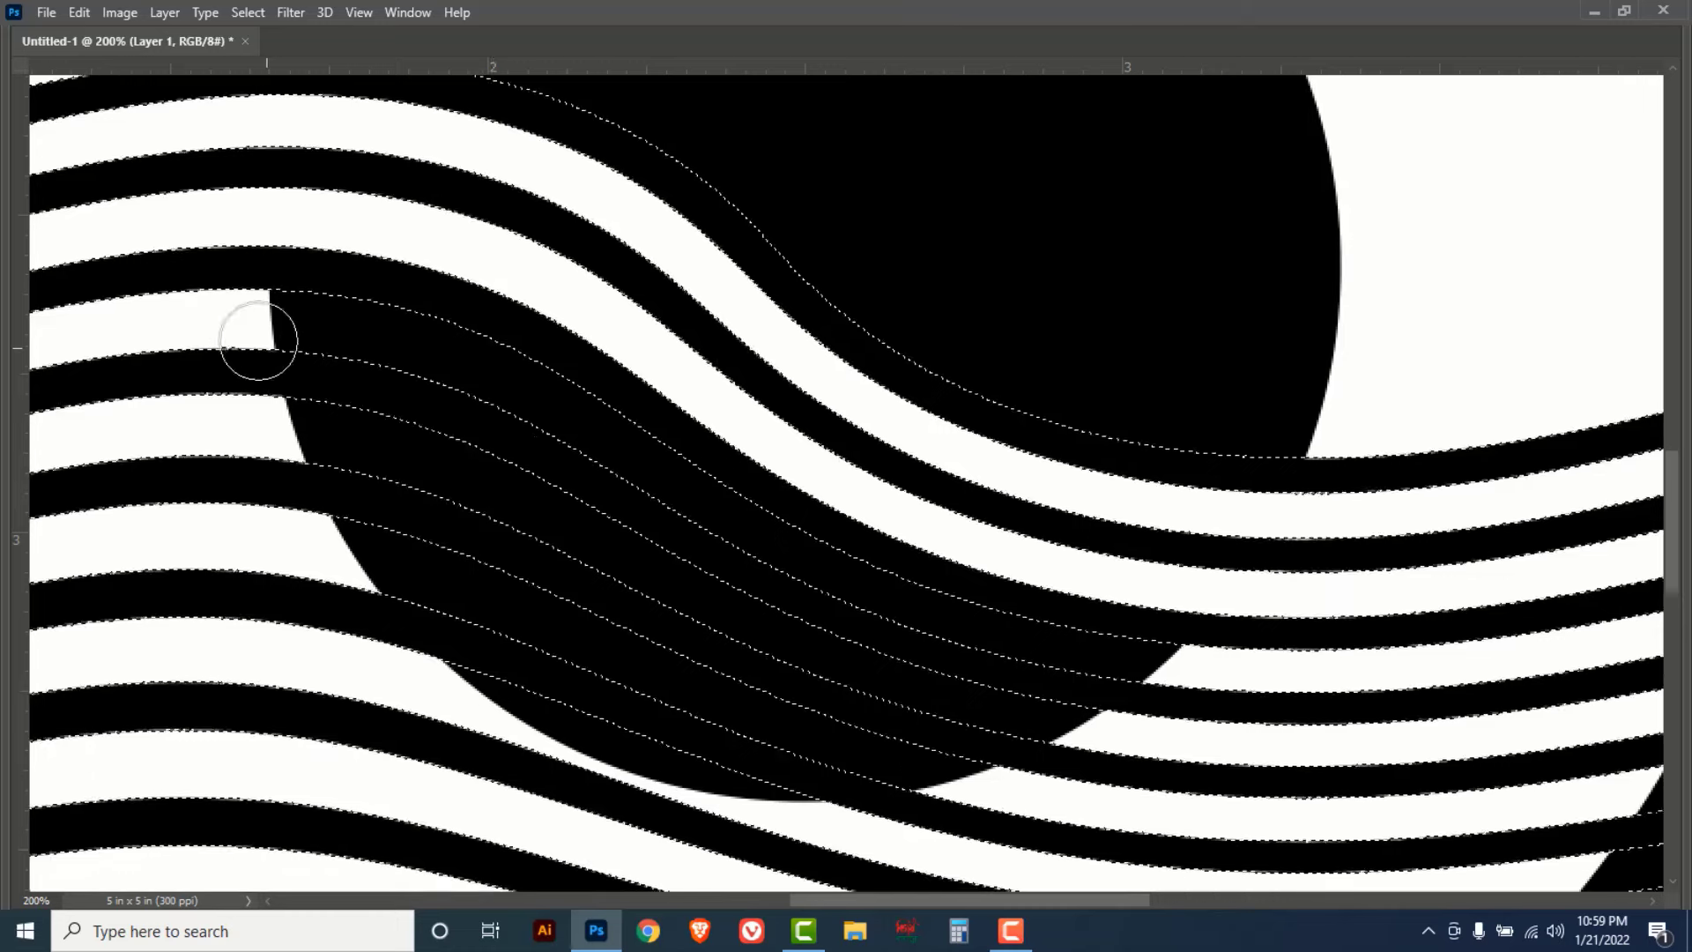
pyautogui.moveTo(226, 317)
pyautogui.mouseDown()
pyautogui.moveTo(445, 350)
pyautogui.moveTo(532, 381)
pyautogui.moveTo(849, 578)
pyautogui.moveTo(971, 622)
pyautogui.moveTo(1174, 657)
pyautogui.moveTo(1117, 725)
pyautogui.mouseUp()
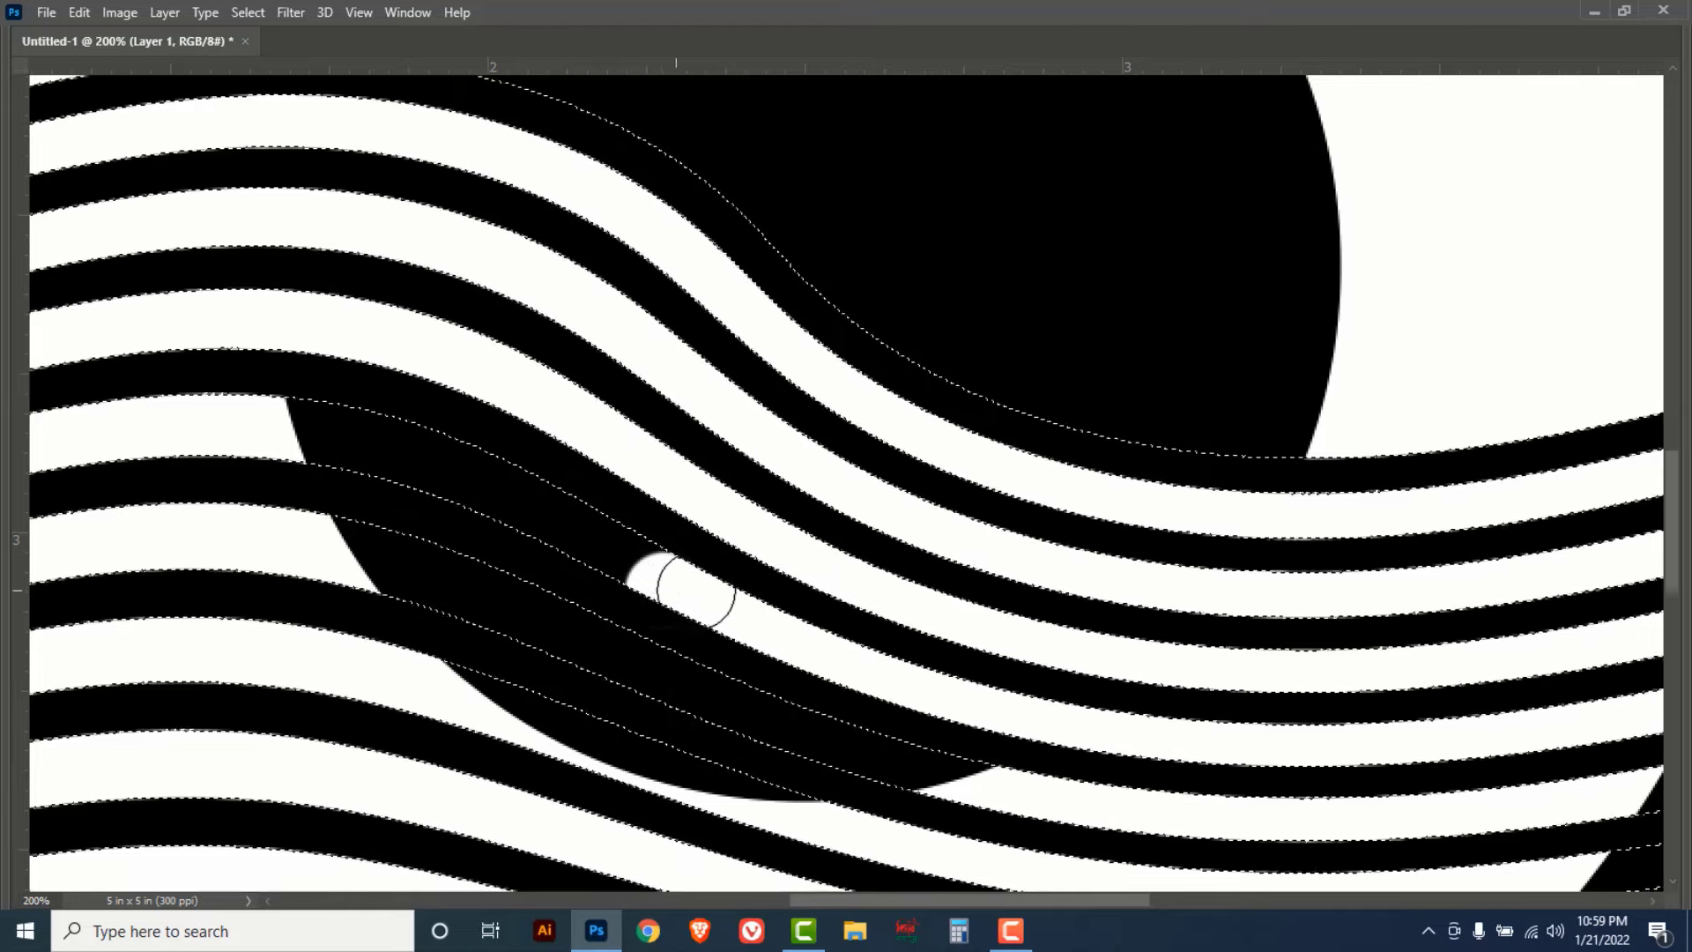
pyautogui.moveTo(454, 473); pyautogui.dragTo(277, 424)
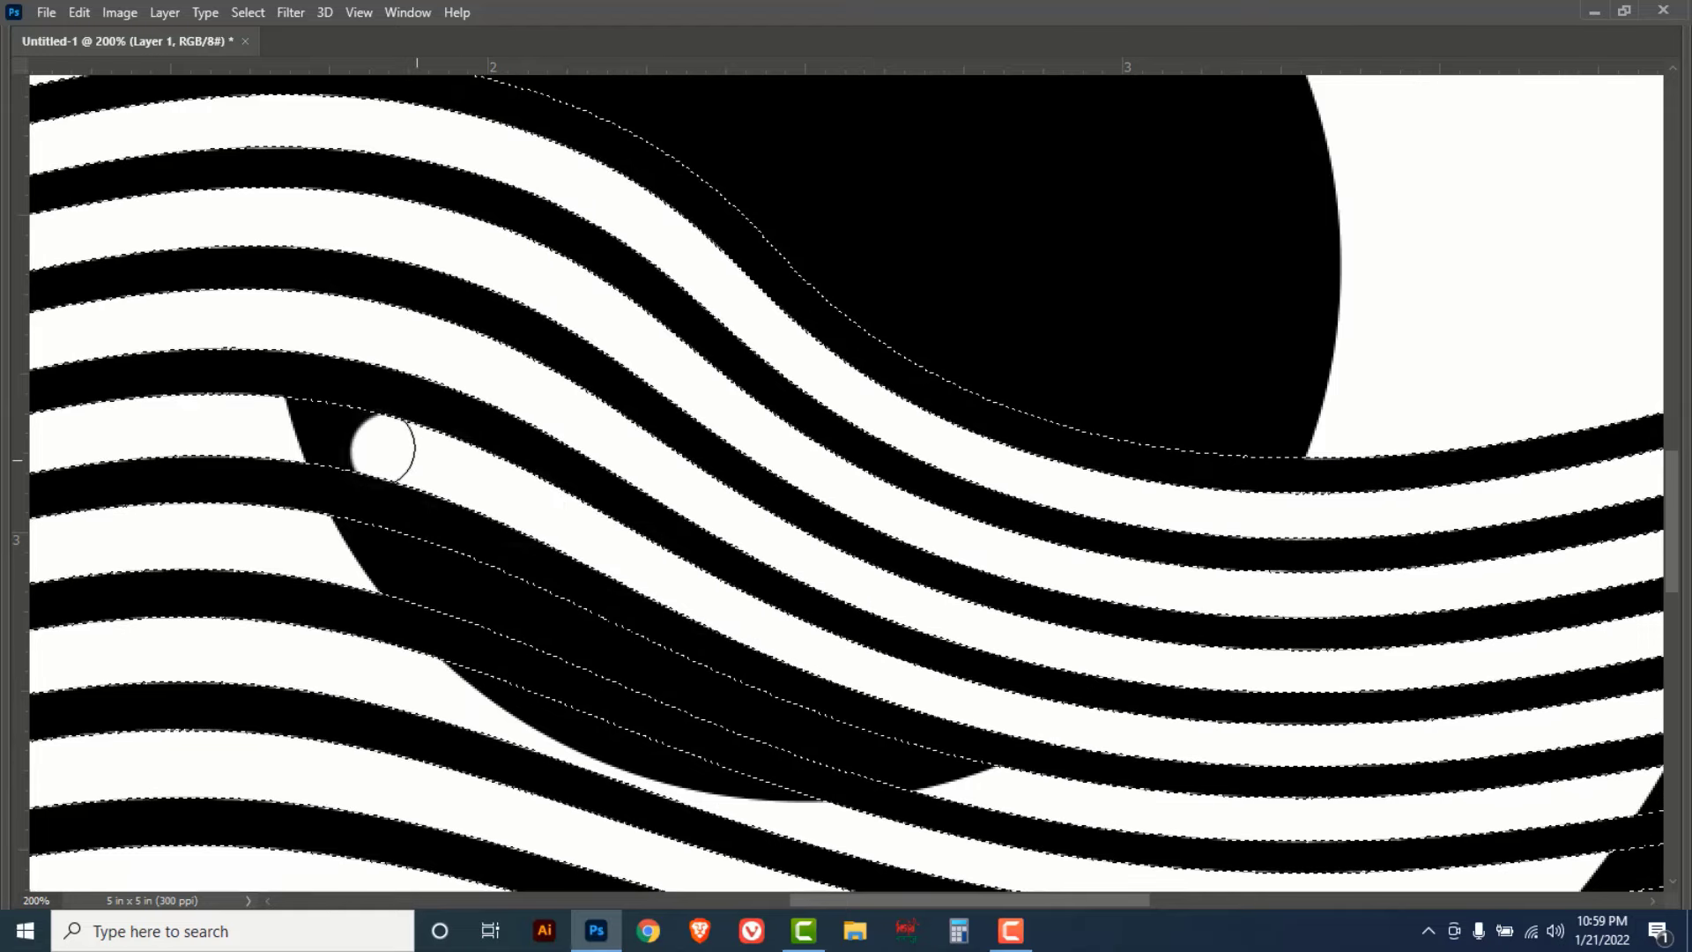
pyautogui.moveTo(303, 540); pyautogui.dragTo(938, 769)
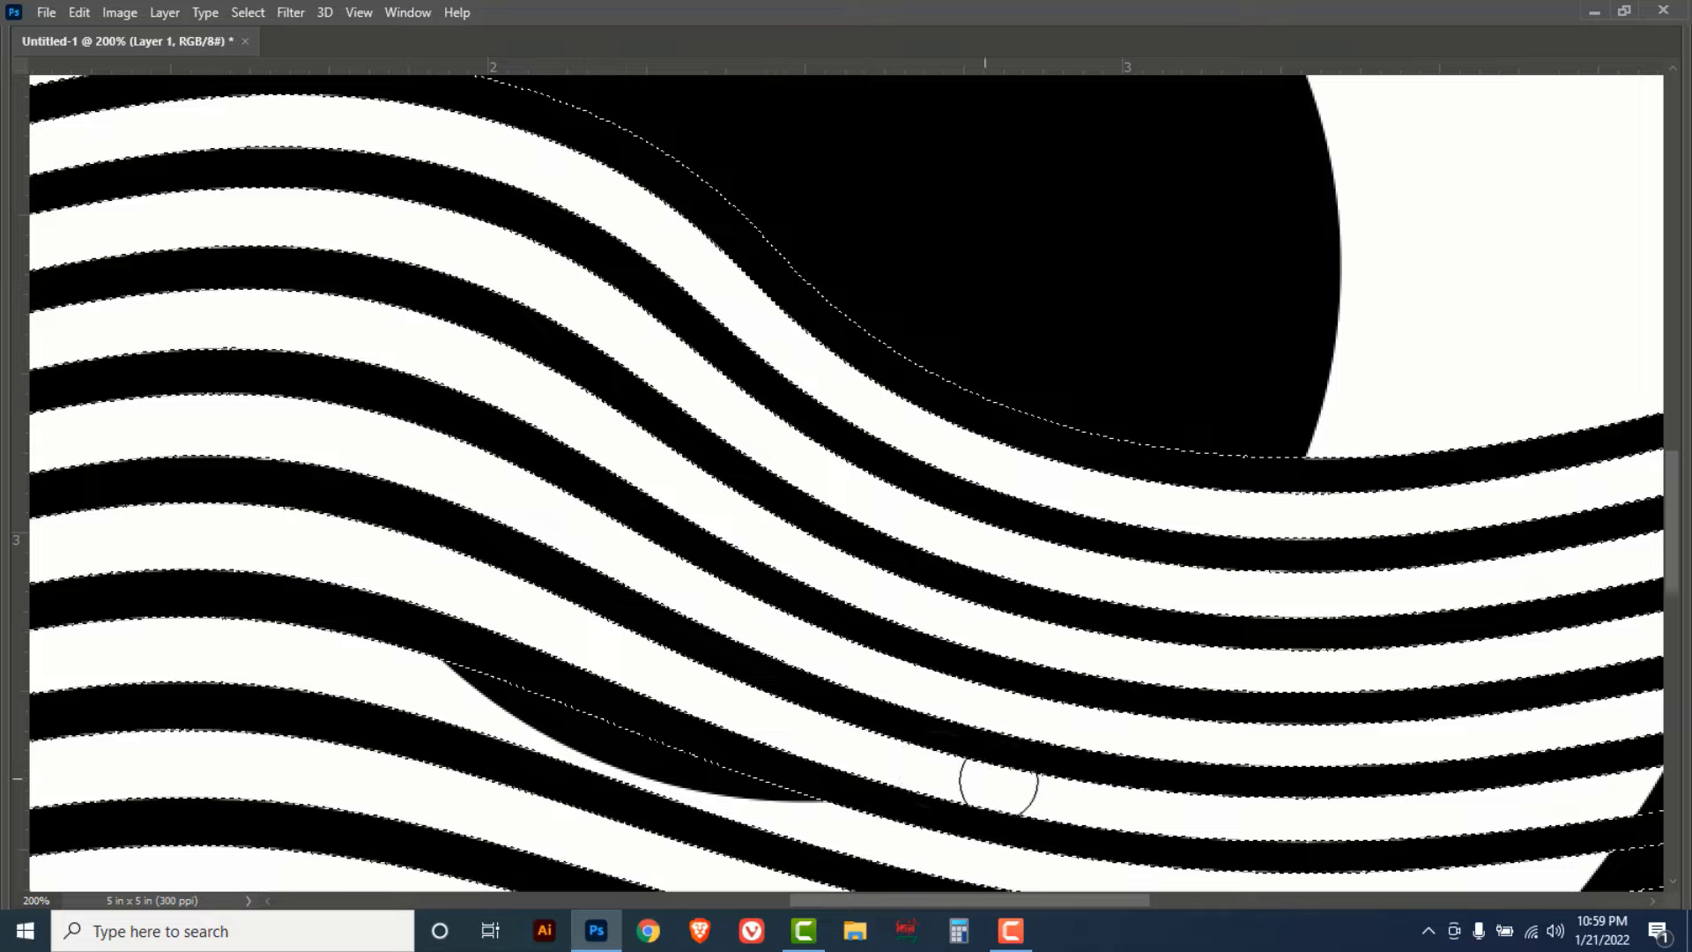
pyautogui.moveTo(813, 805)
pyautogui.mouseDown()
pyautogui.moveTo(833, 616)
pyautogui.moveTo(478, 483)
pyautogui.mouseUp()
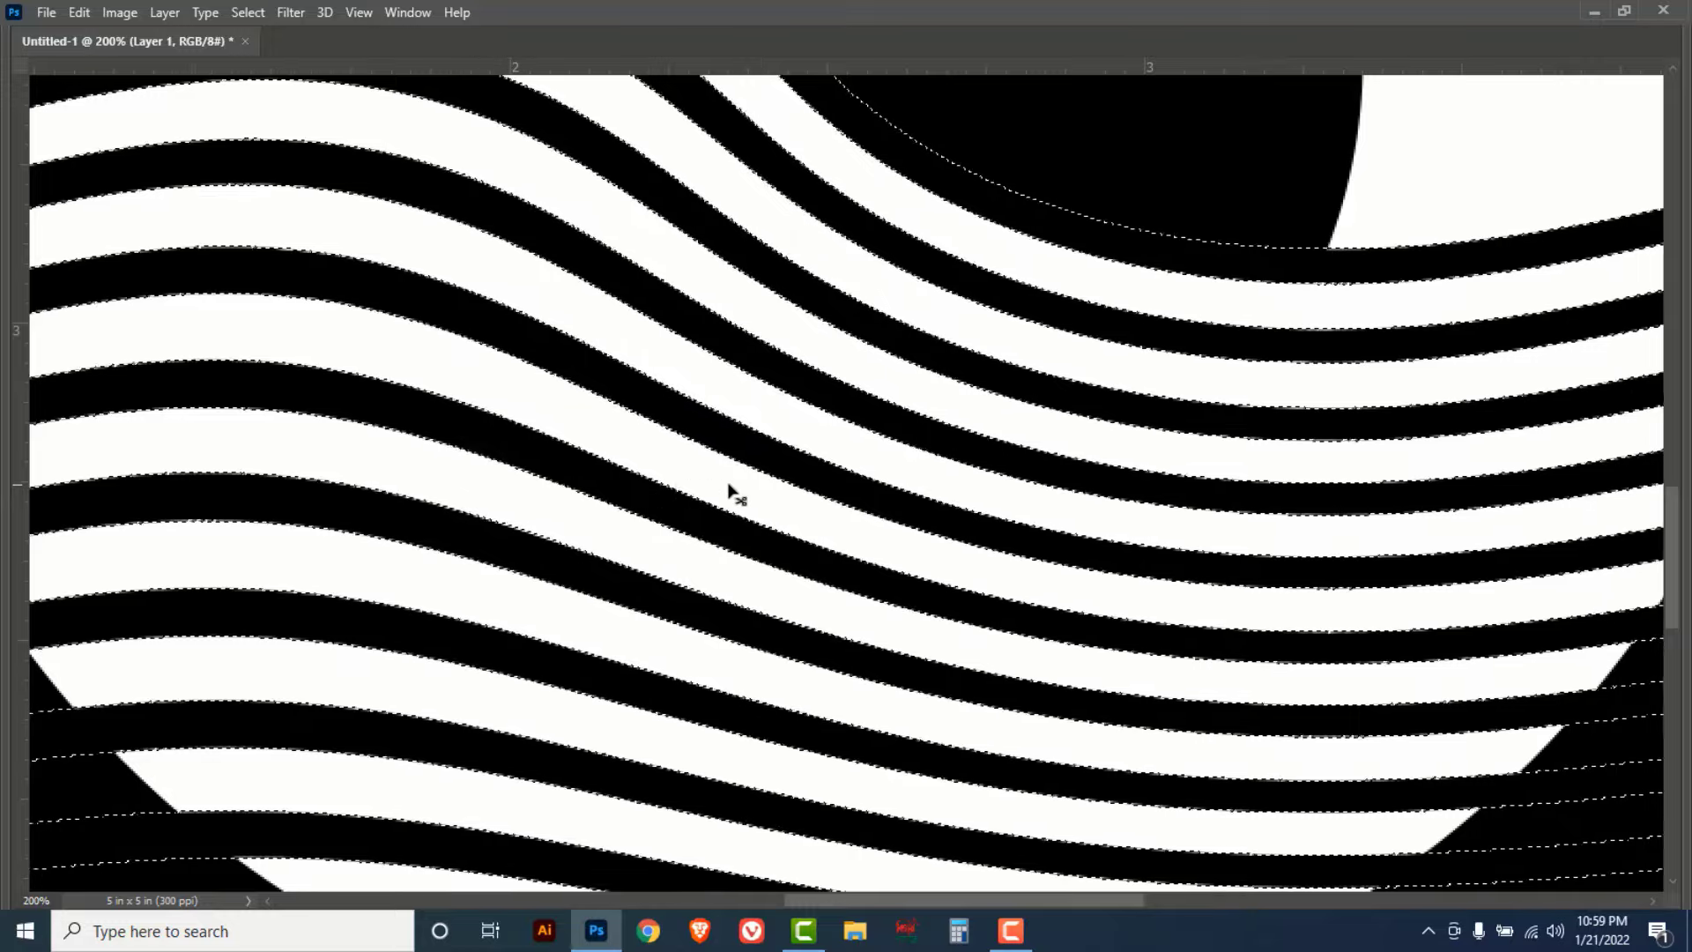
pyautogui.scroll(-10, 792, 485)
pyautogui.keyDown('alt'); pyautogui.click(794, 486); pyautogui.keyUp('alt')
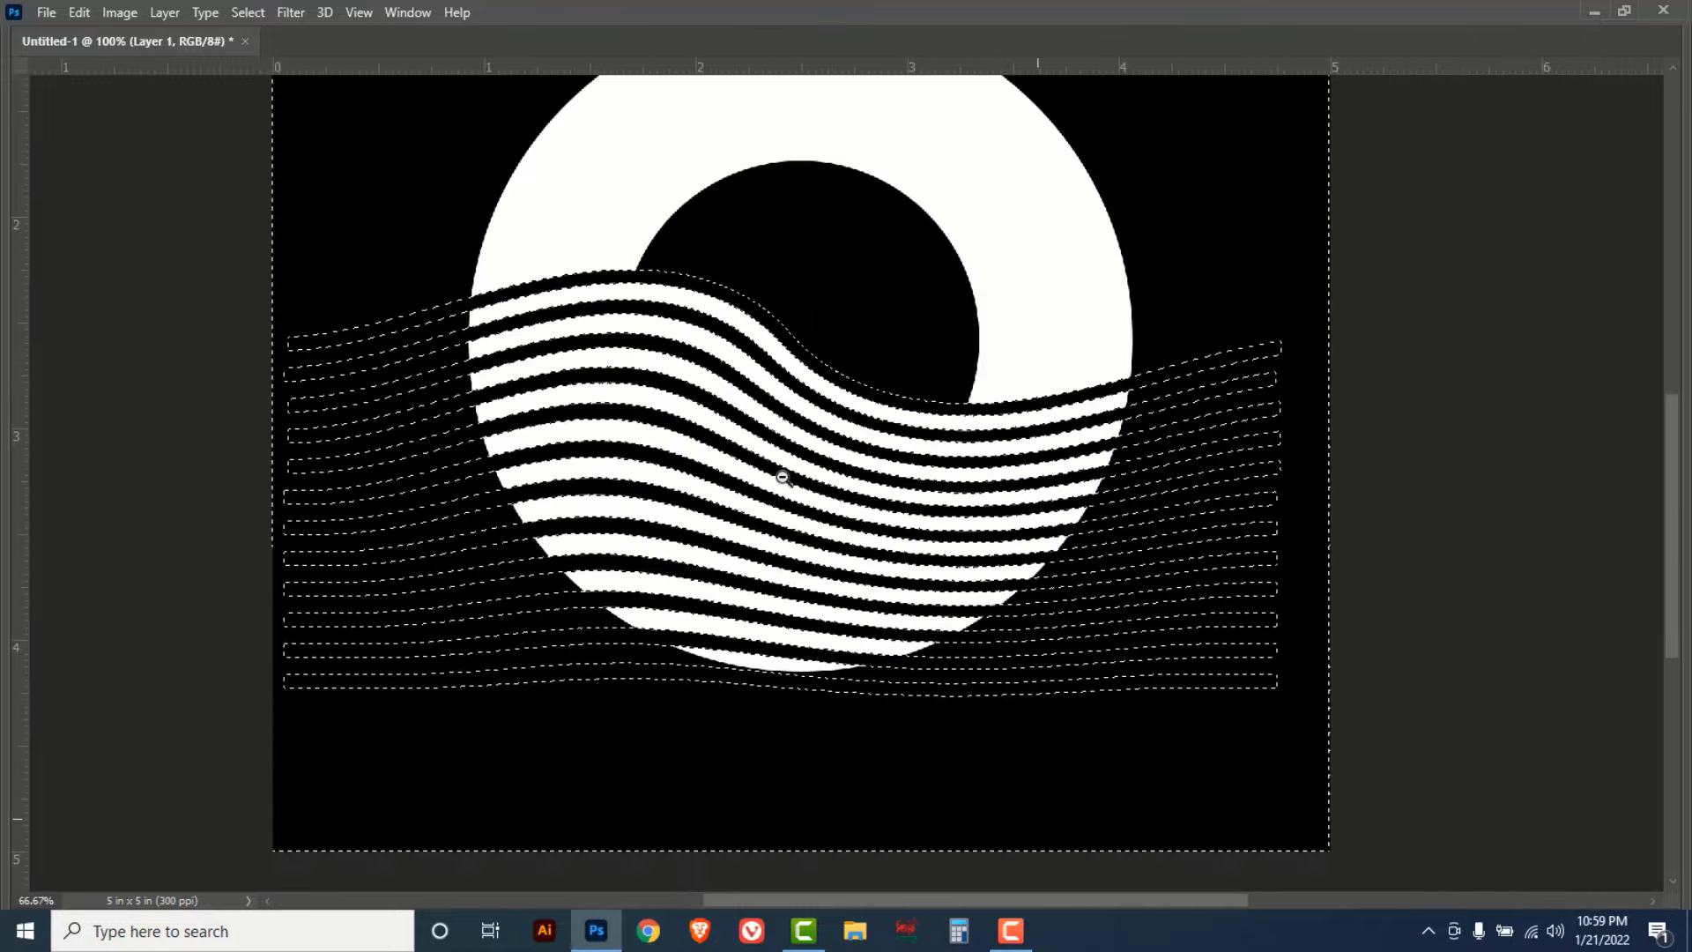
# - Drop the stripe selection via Select > Deselect, reframe the view, and activate the Background layer
pyautogui.moveTo(914, 413); pyautogui.dragTo(877, 507)
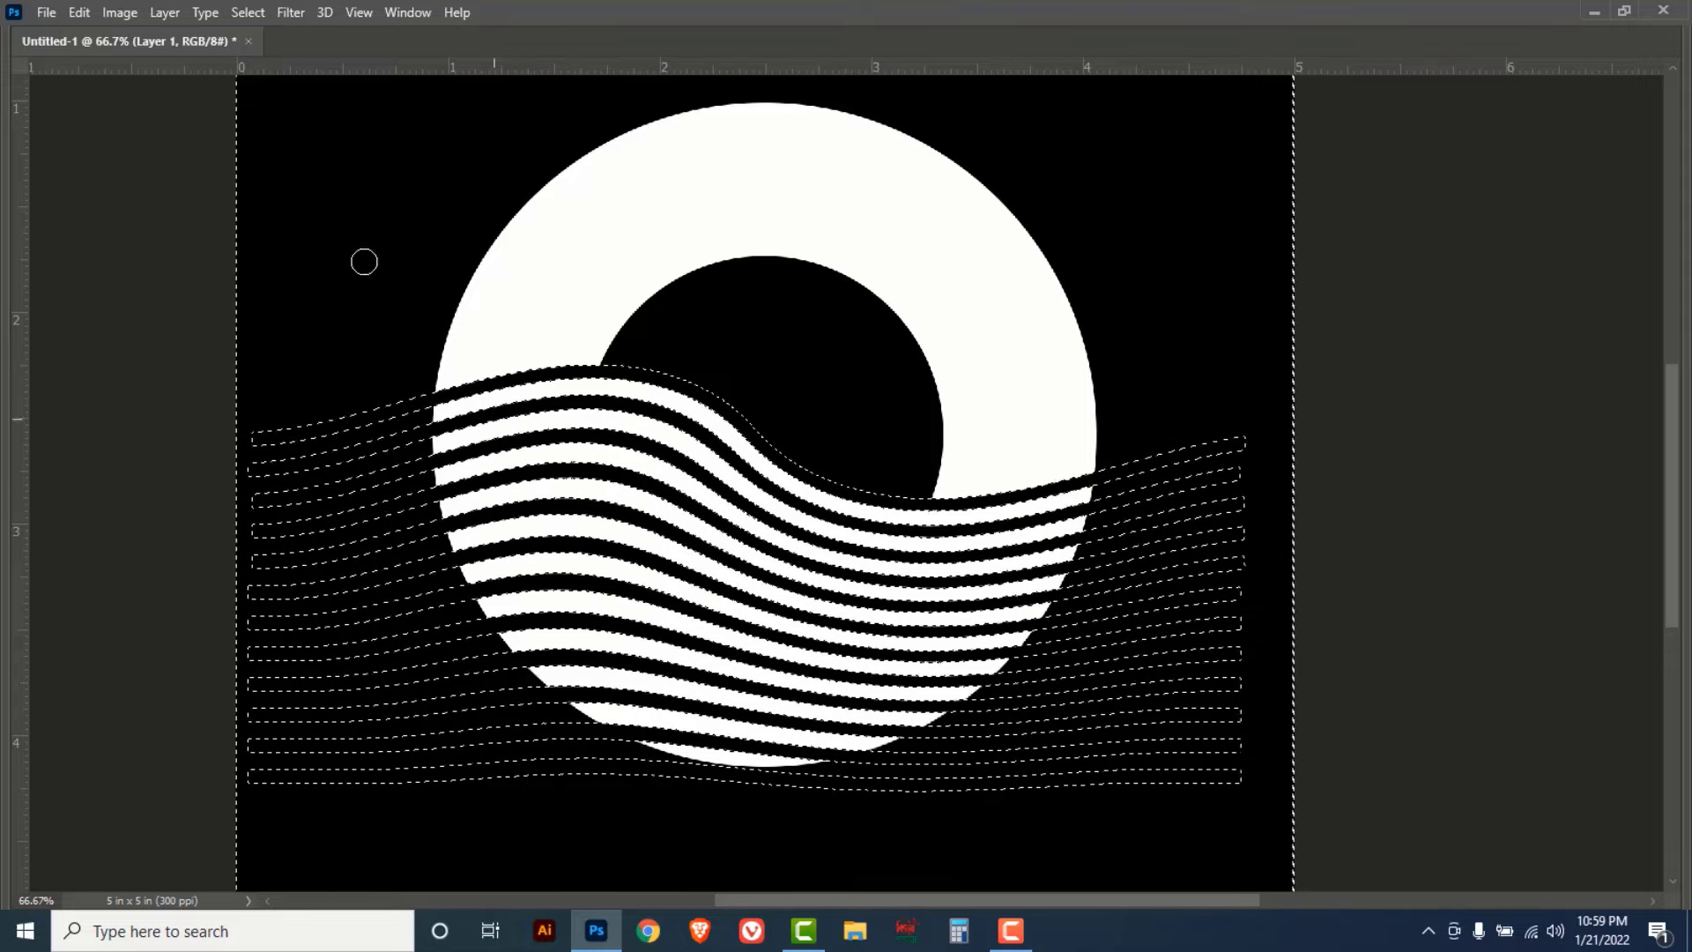
pyautogui.click(255, 16)
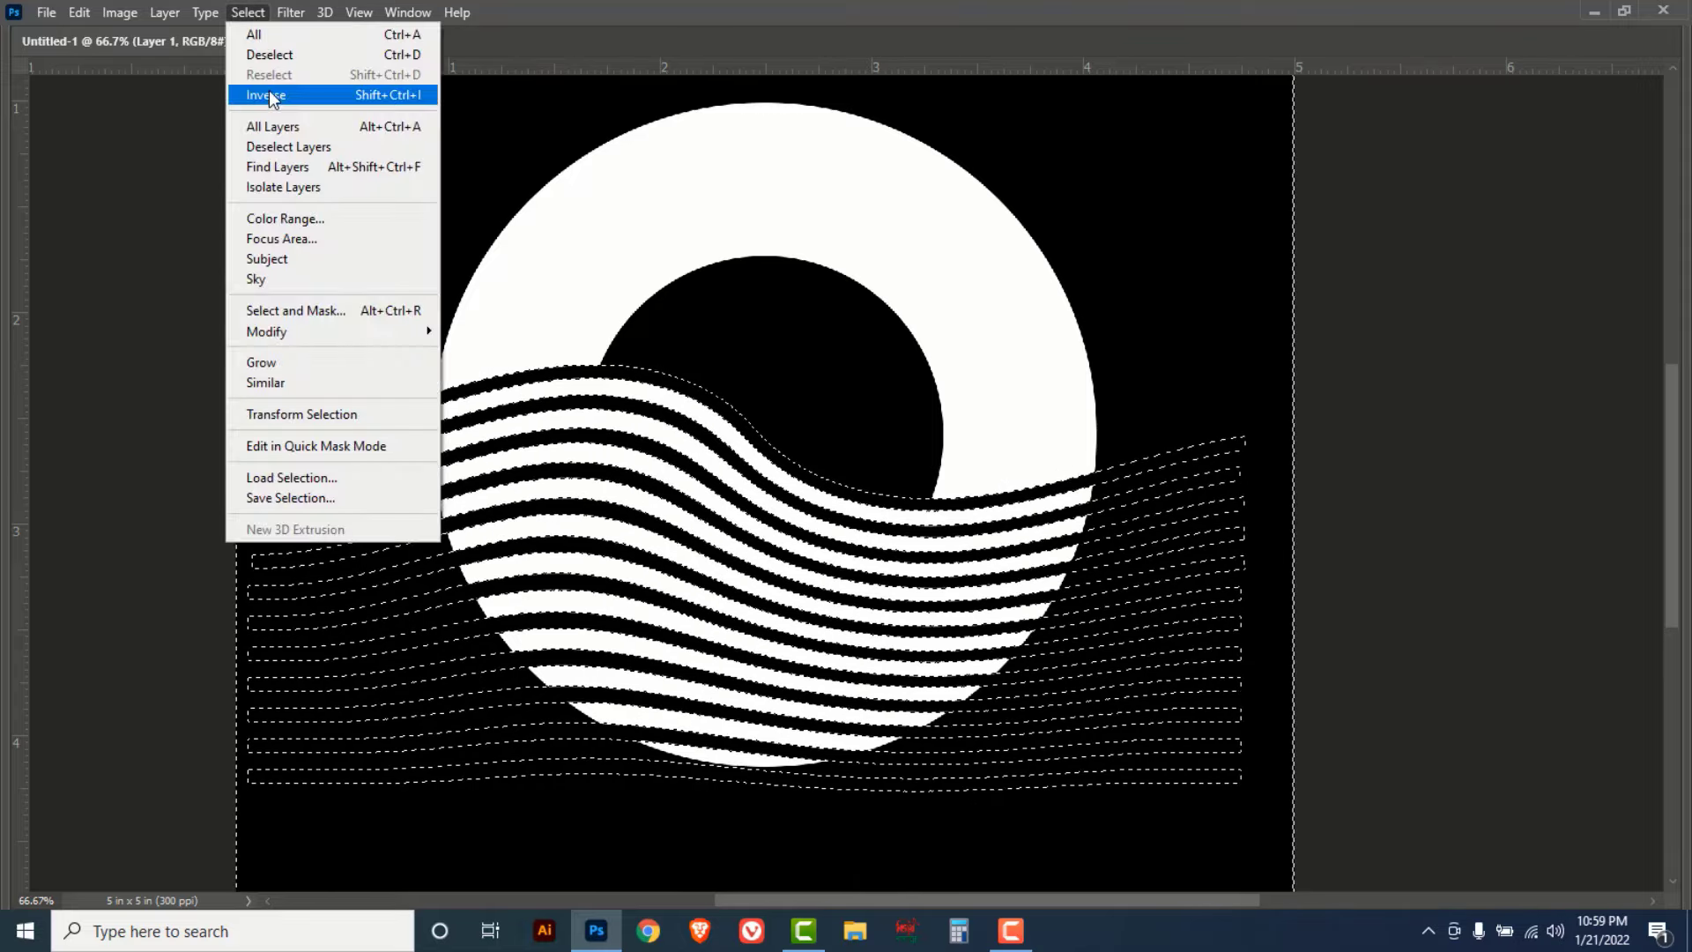
pyautogui.click(268, 56)
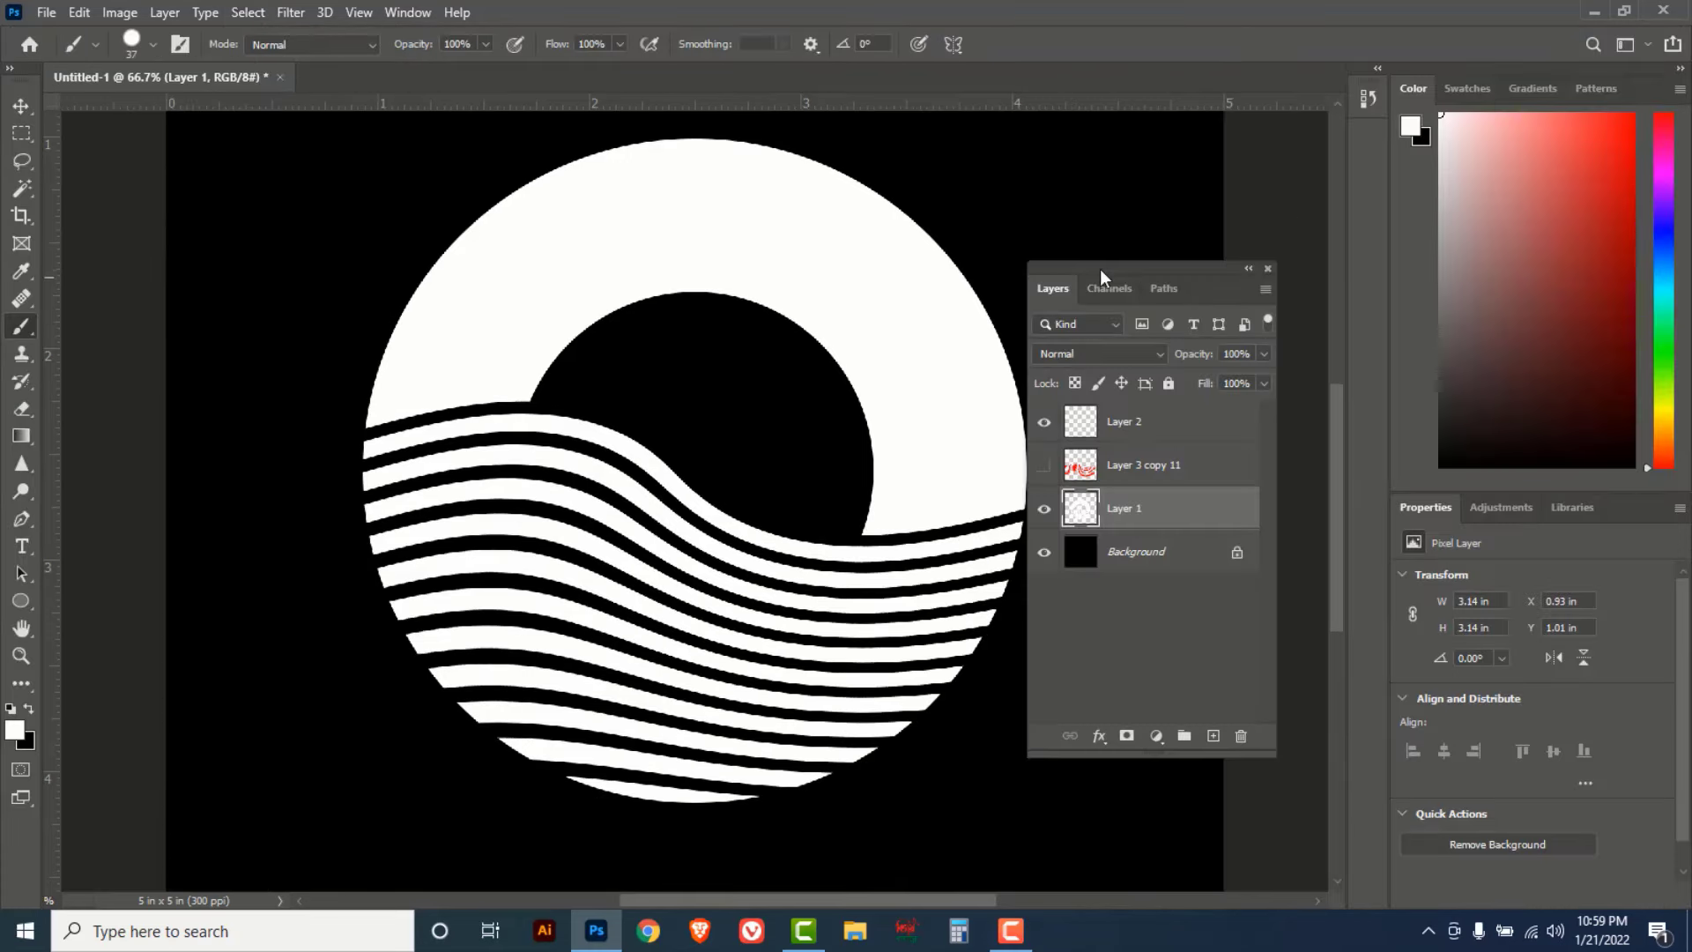
pyautogui.moveTo(1093, 270); pyautogui.dragTo(1159, 305)
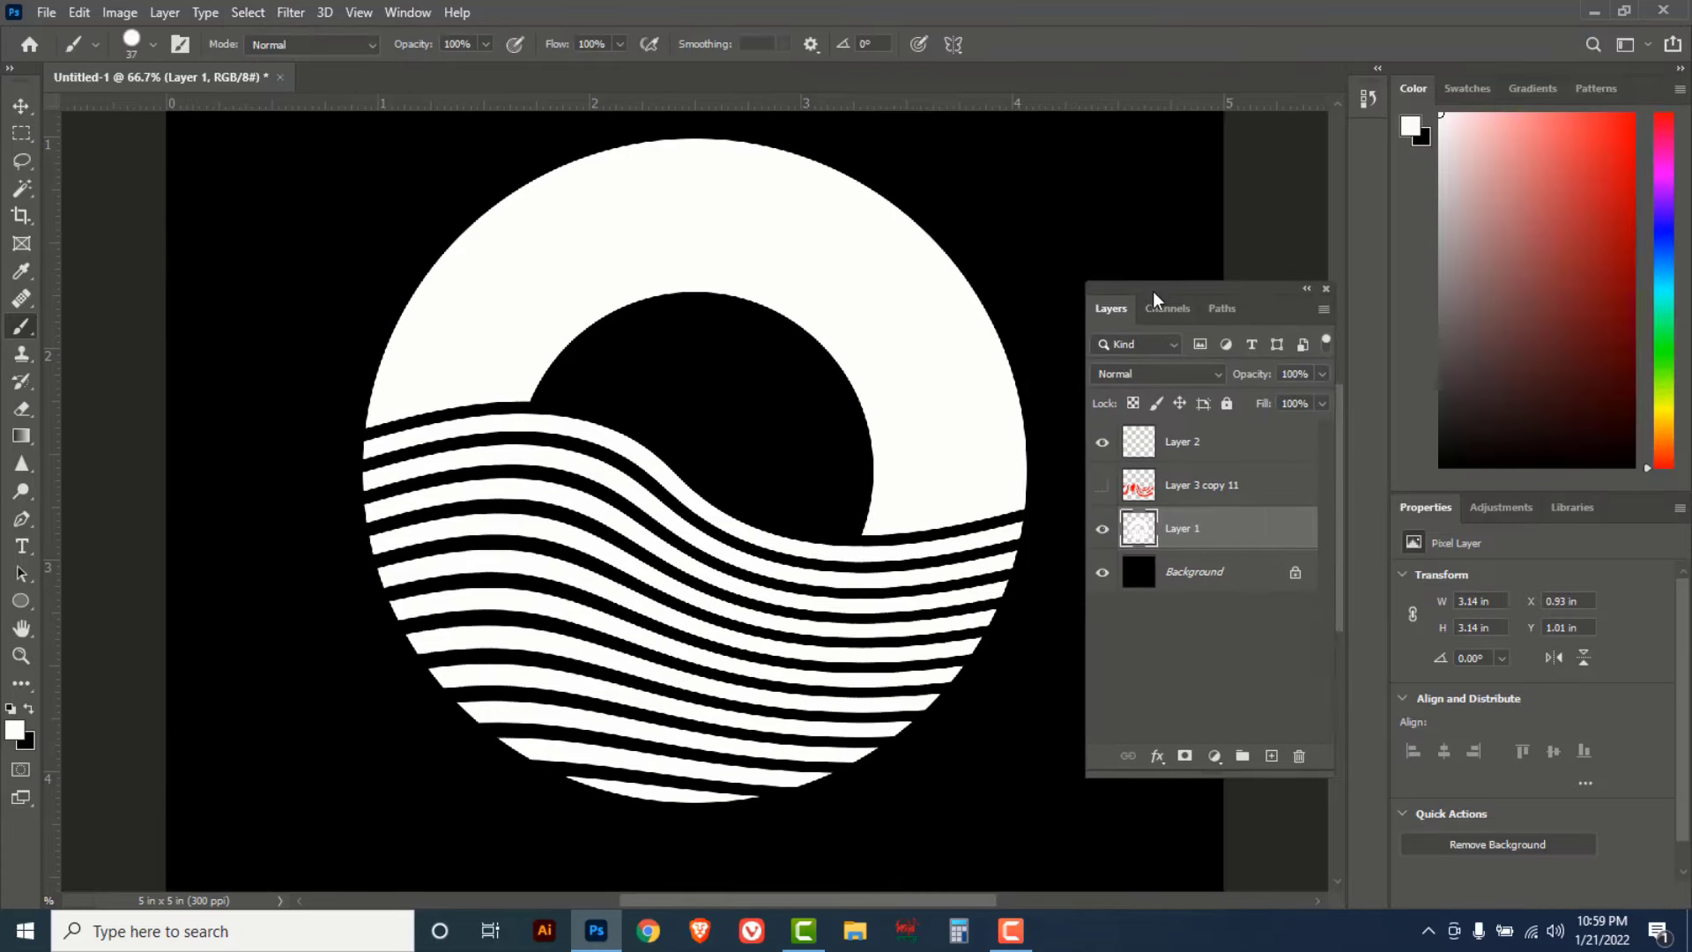
pyautogui.keyDown('alt'); pyautogui.click(687, 382); pyautogui.keyUp('alt')
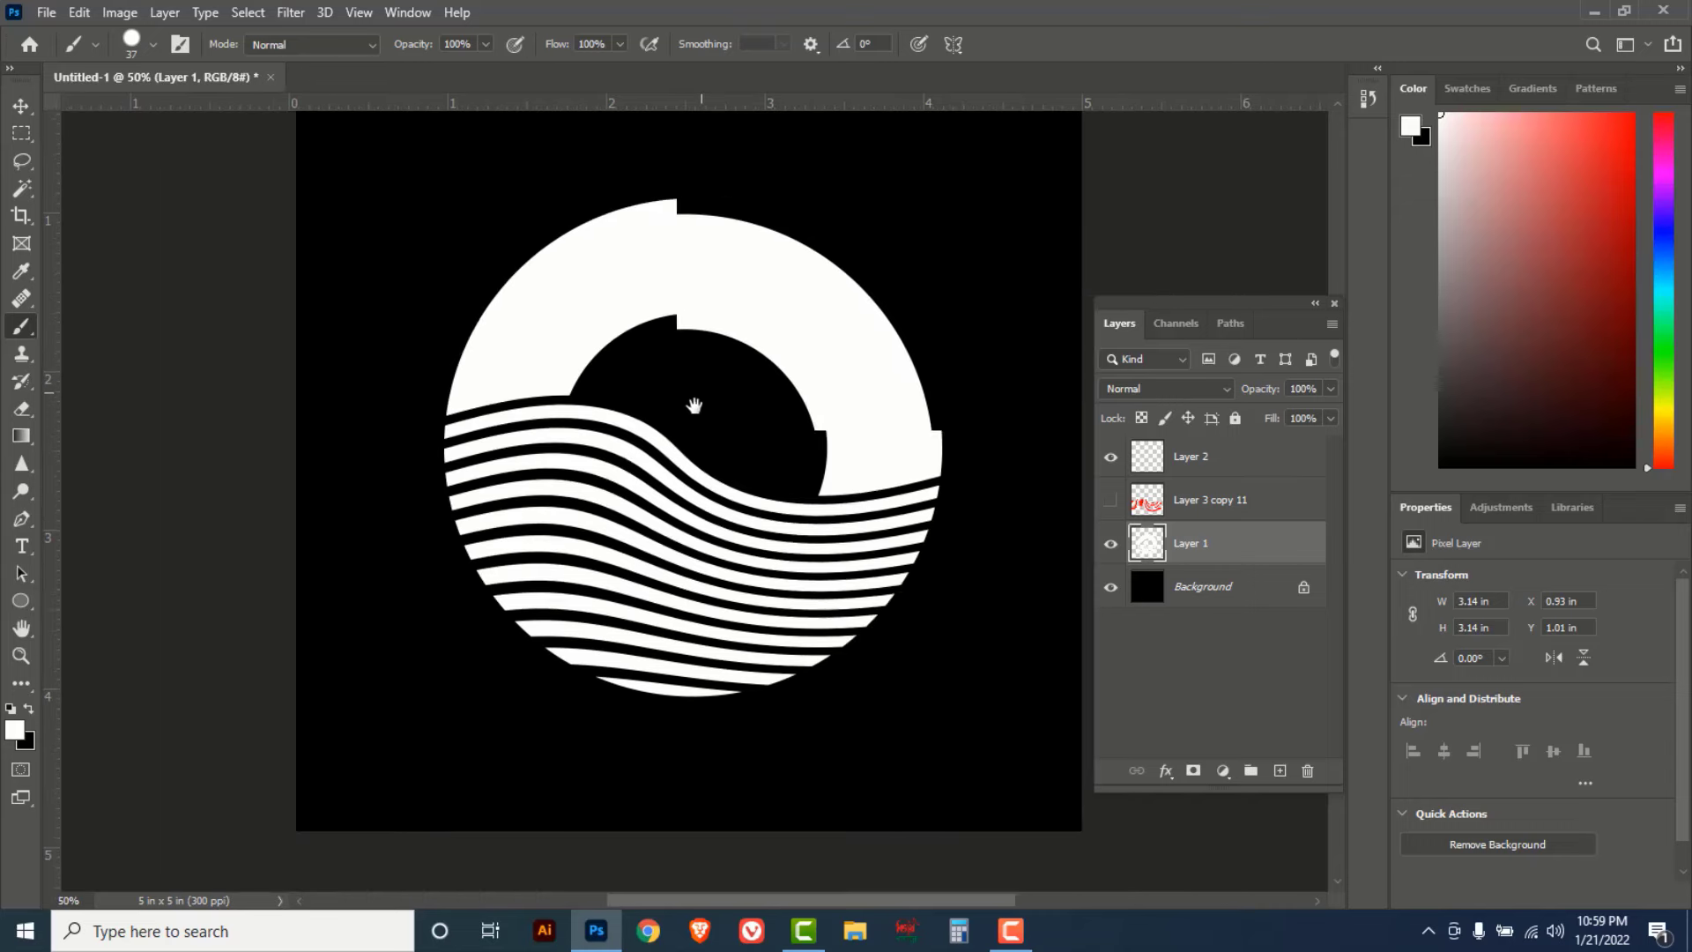
pyautogui.moveTo(702, 382); pyautogui.dragTo(691, 414)
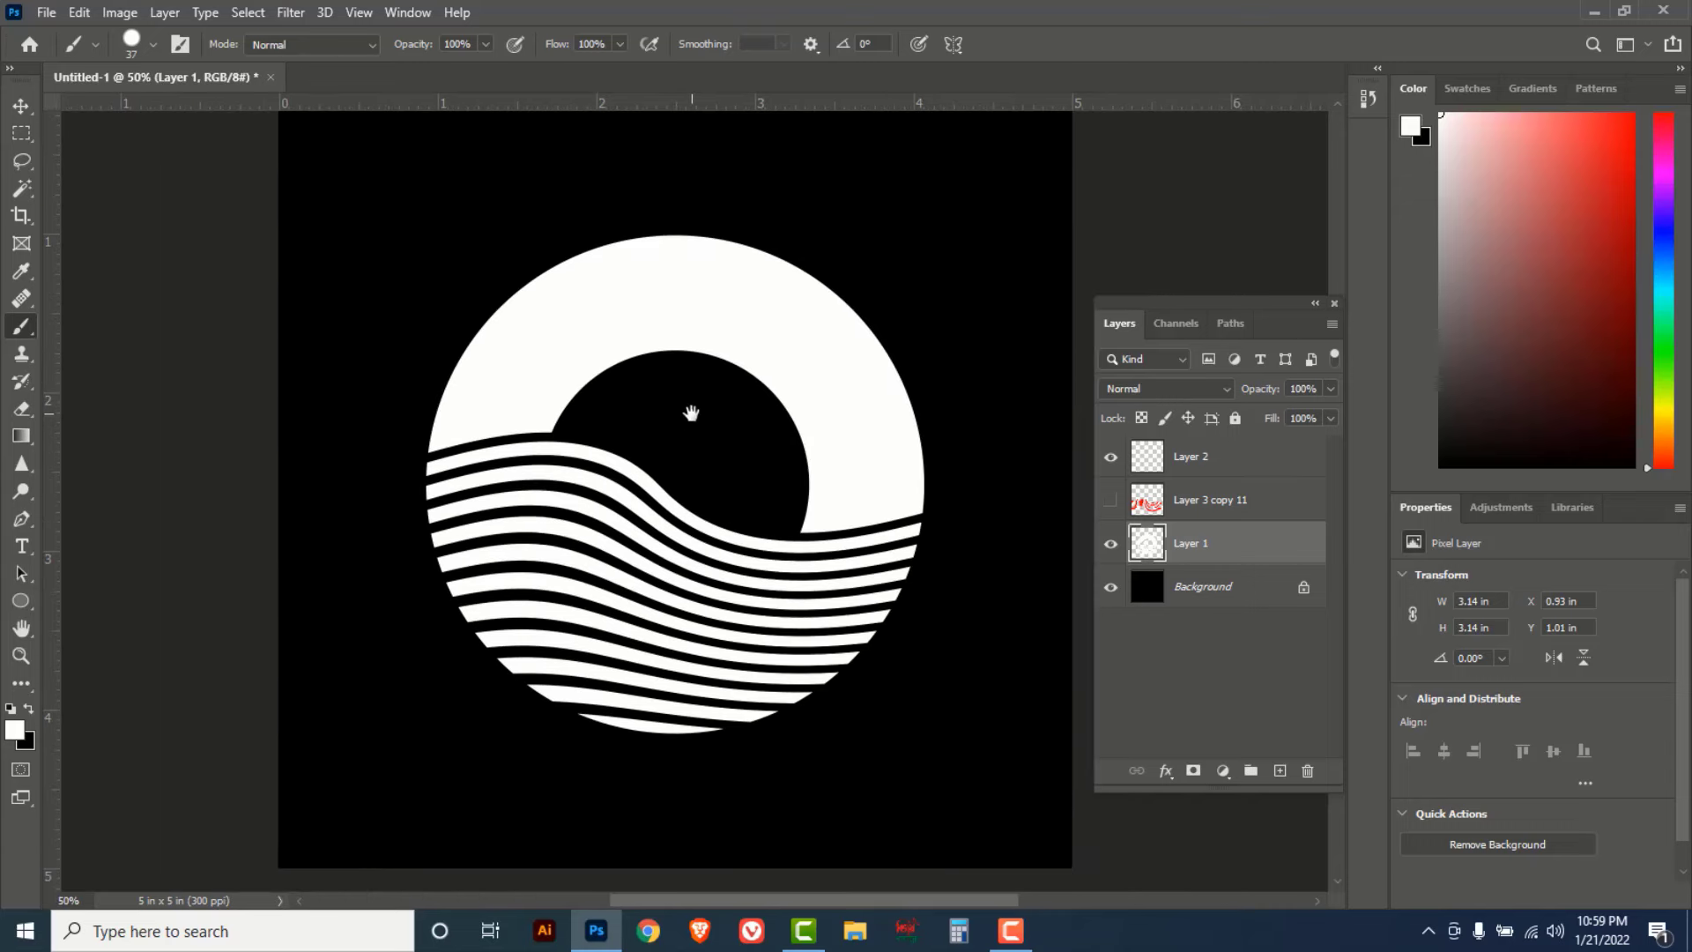
pyautogui.click(1258, 596)
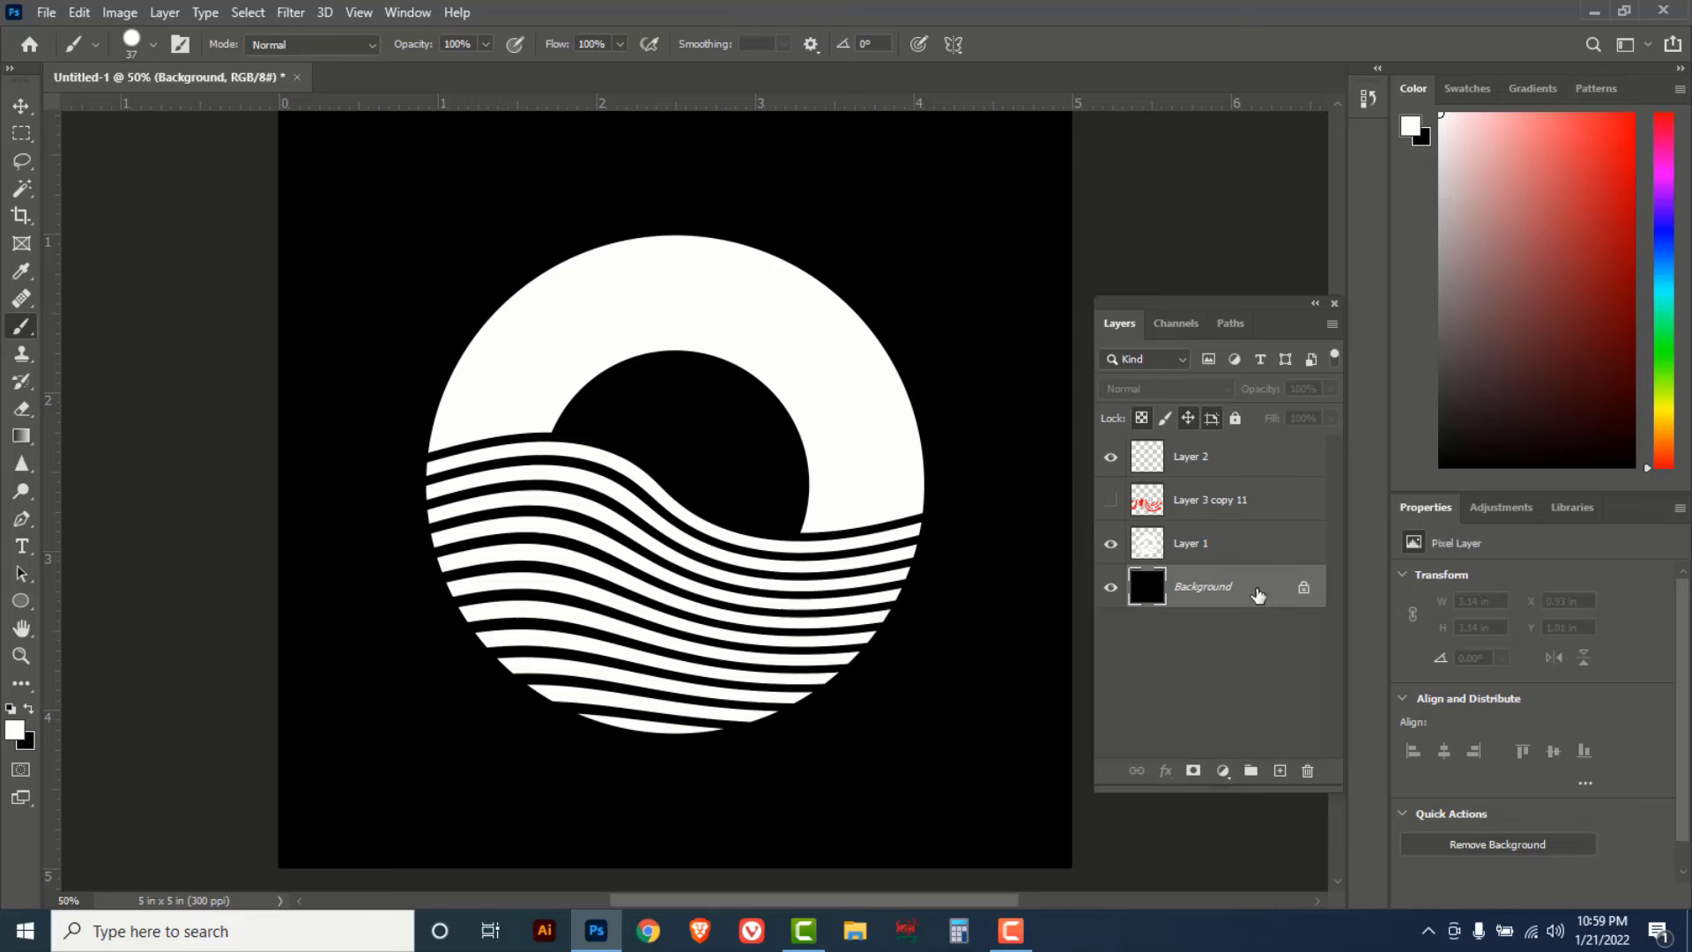
# - Fill the Background layer with a red foreground colour
pyautogui.click(16, 731)
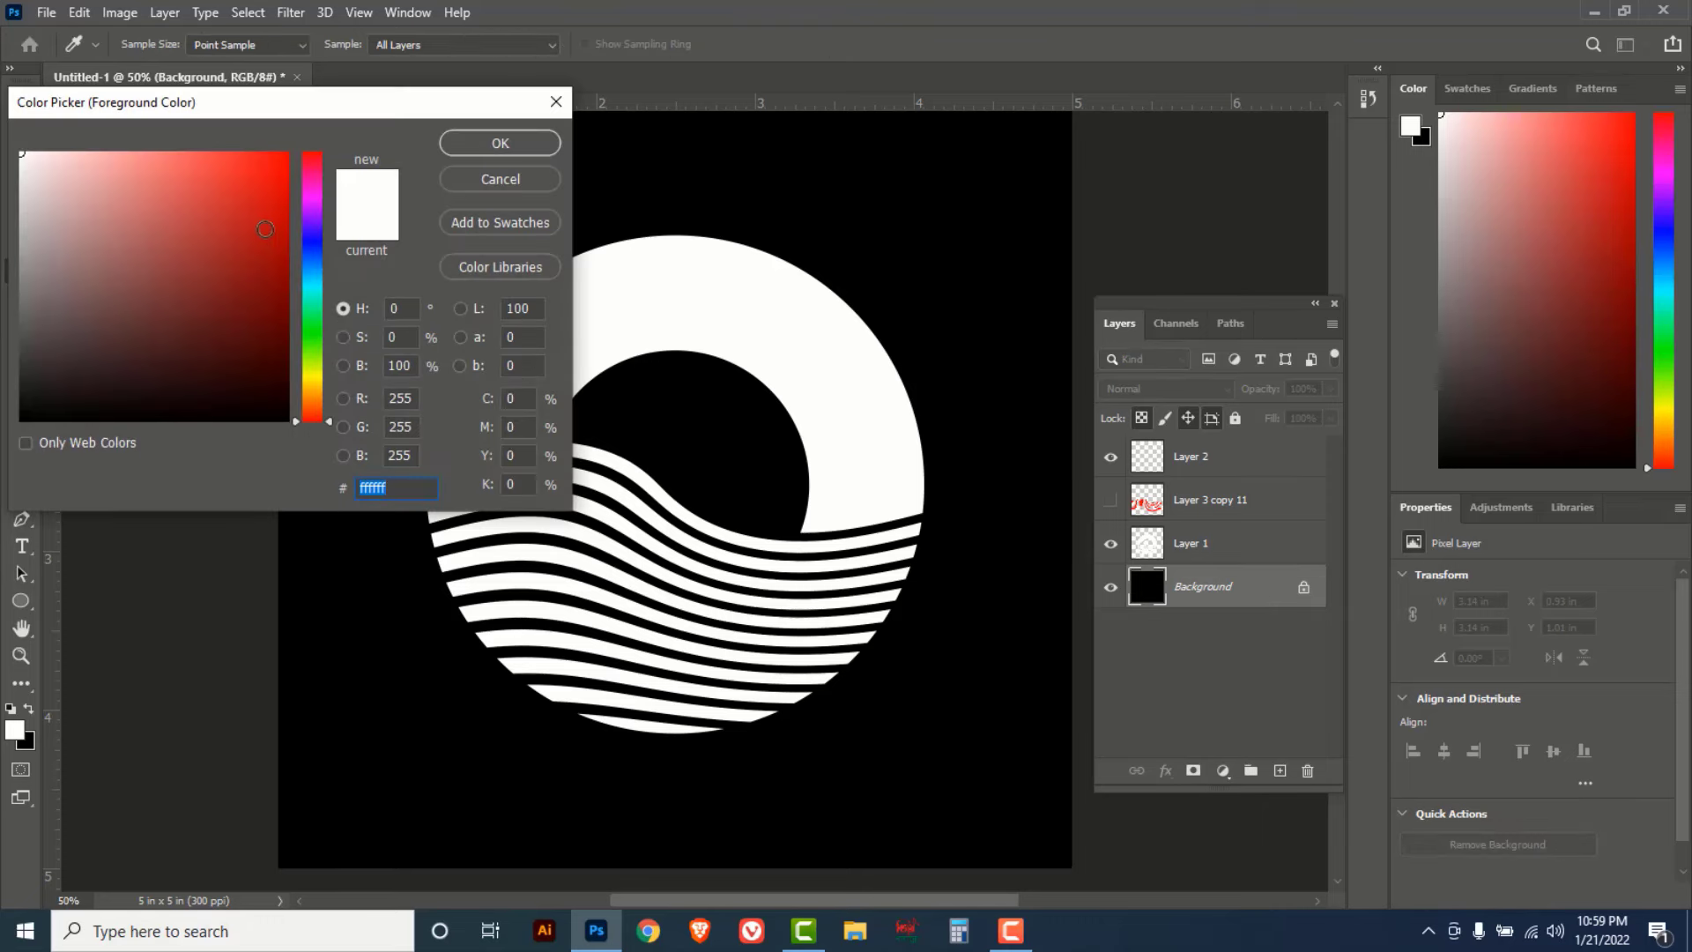
pyautogui.click(264, 243)
pyautogui.click(500, 145)
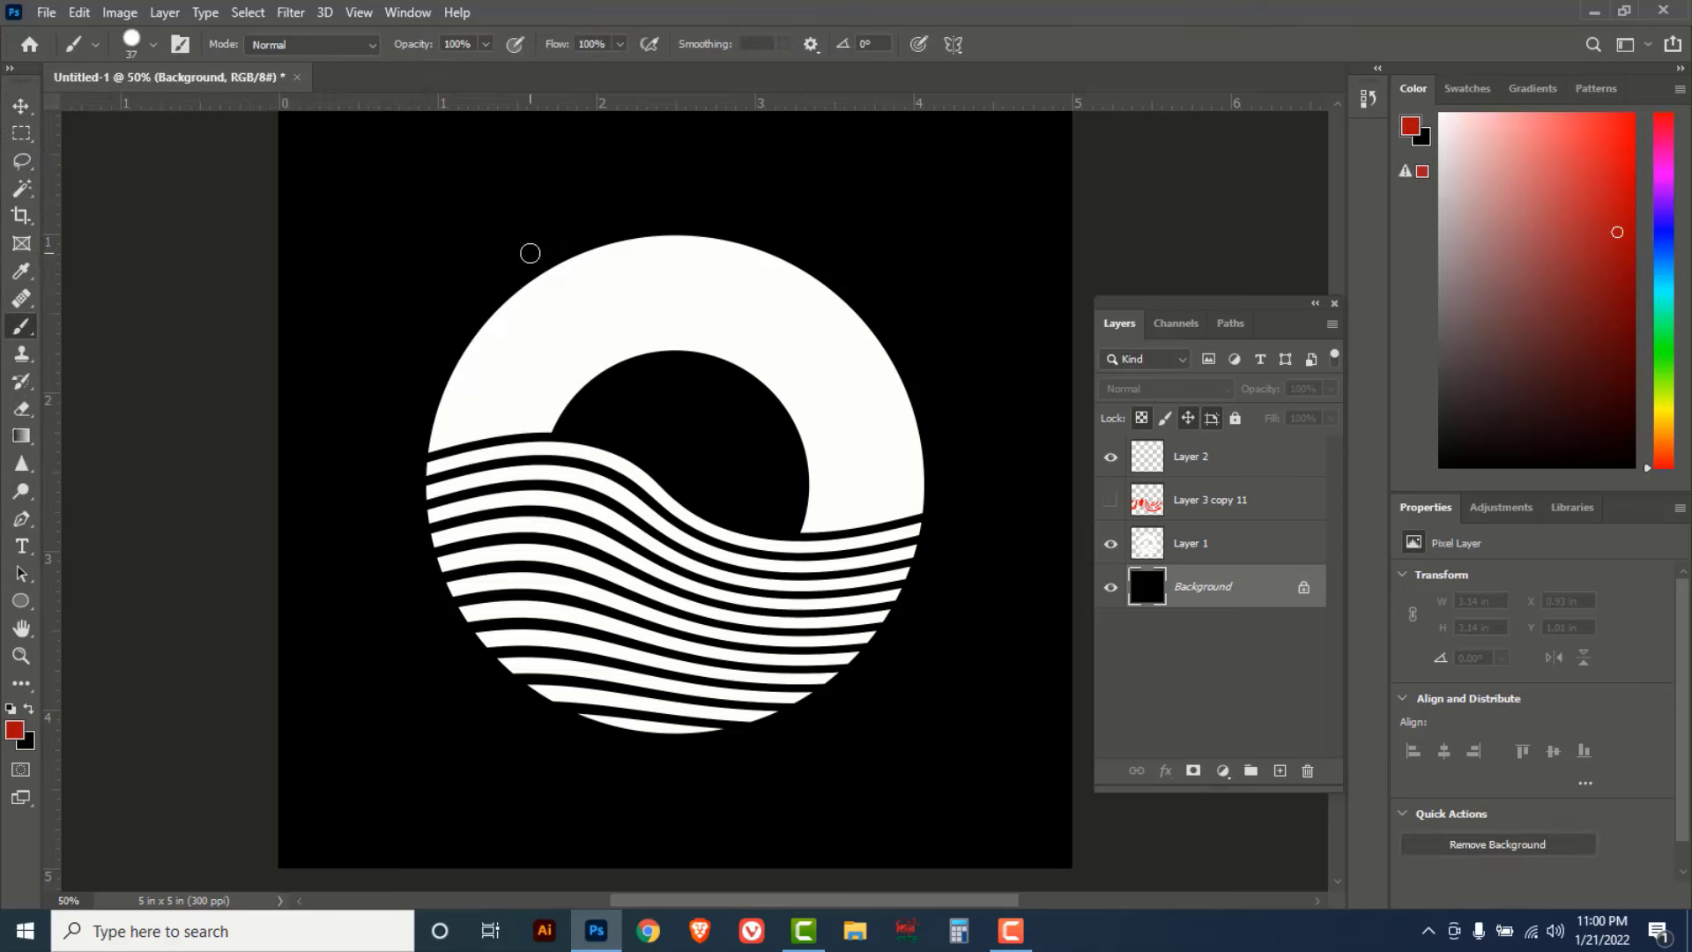
pyautogui.hotkey('alt', 'BackSpace')
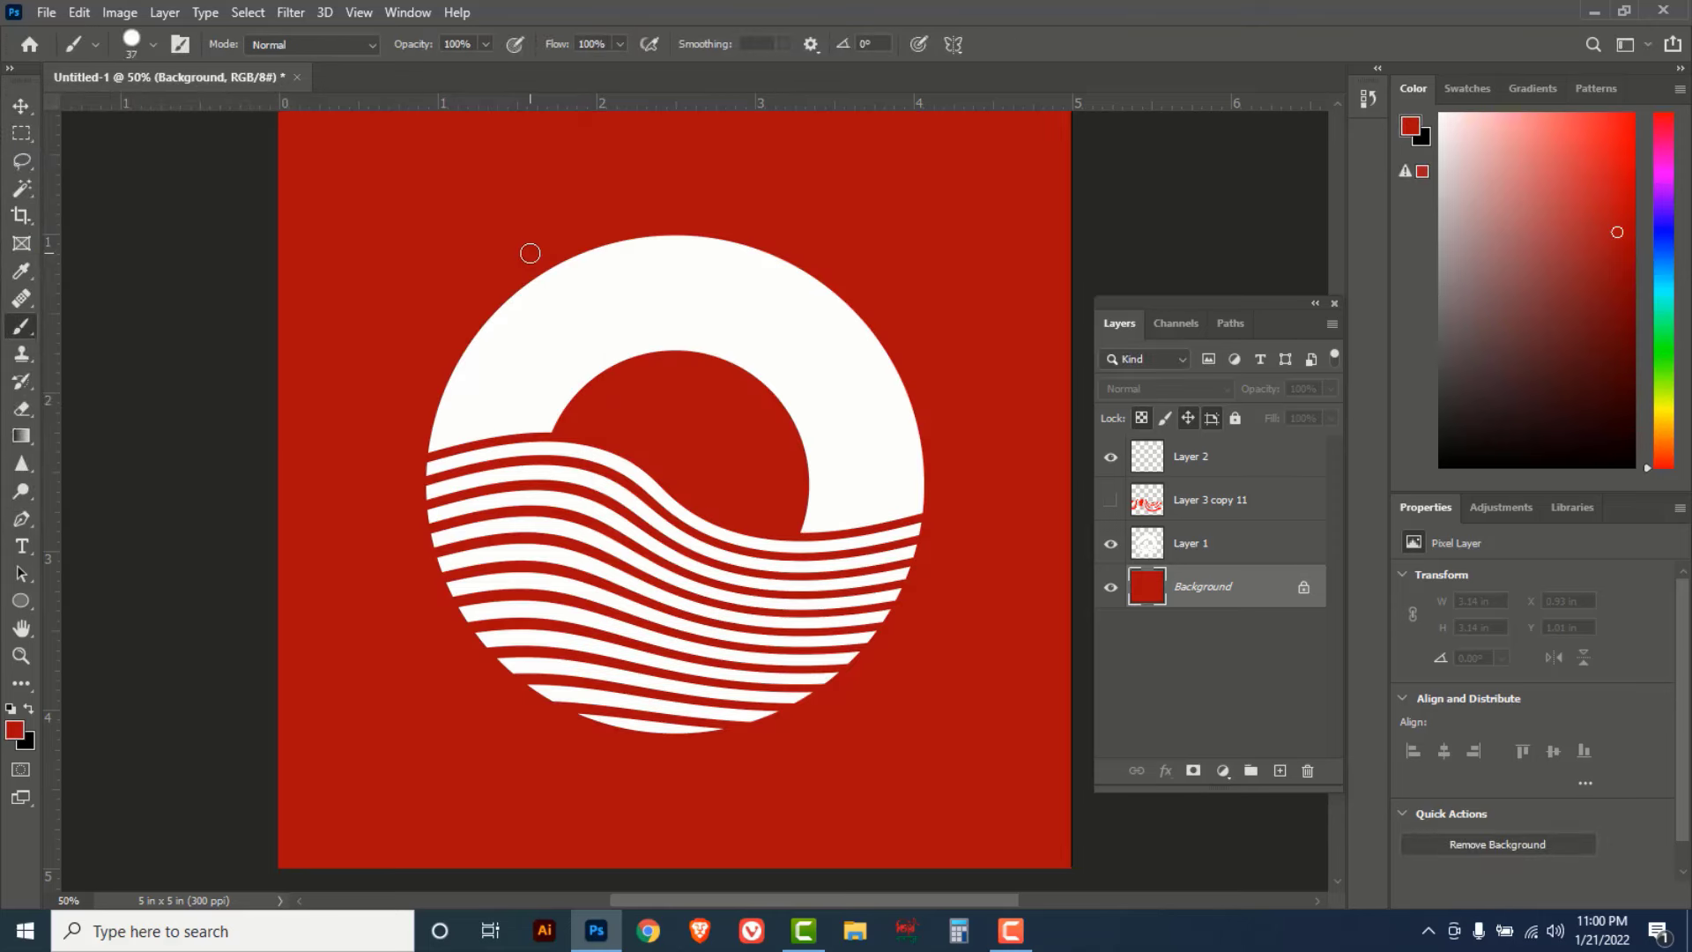
# - Refill the Background layer with dark green #01730e instead
pyautogui.click(15, 730)
pyautogui.click(311, 355)
pyautogui.write('297301')
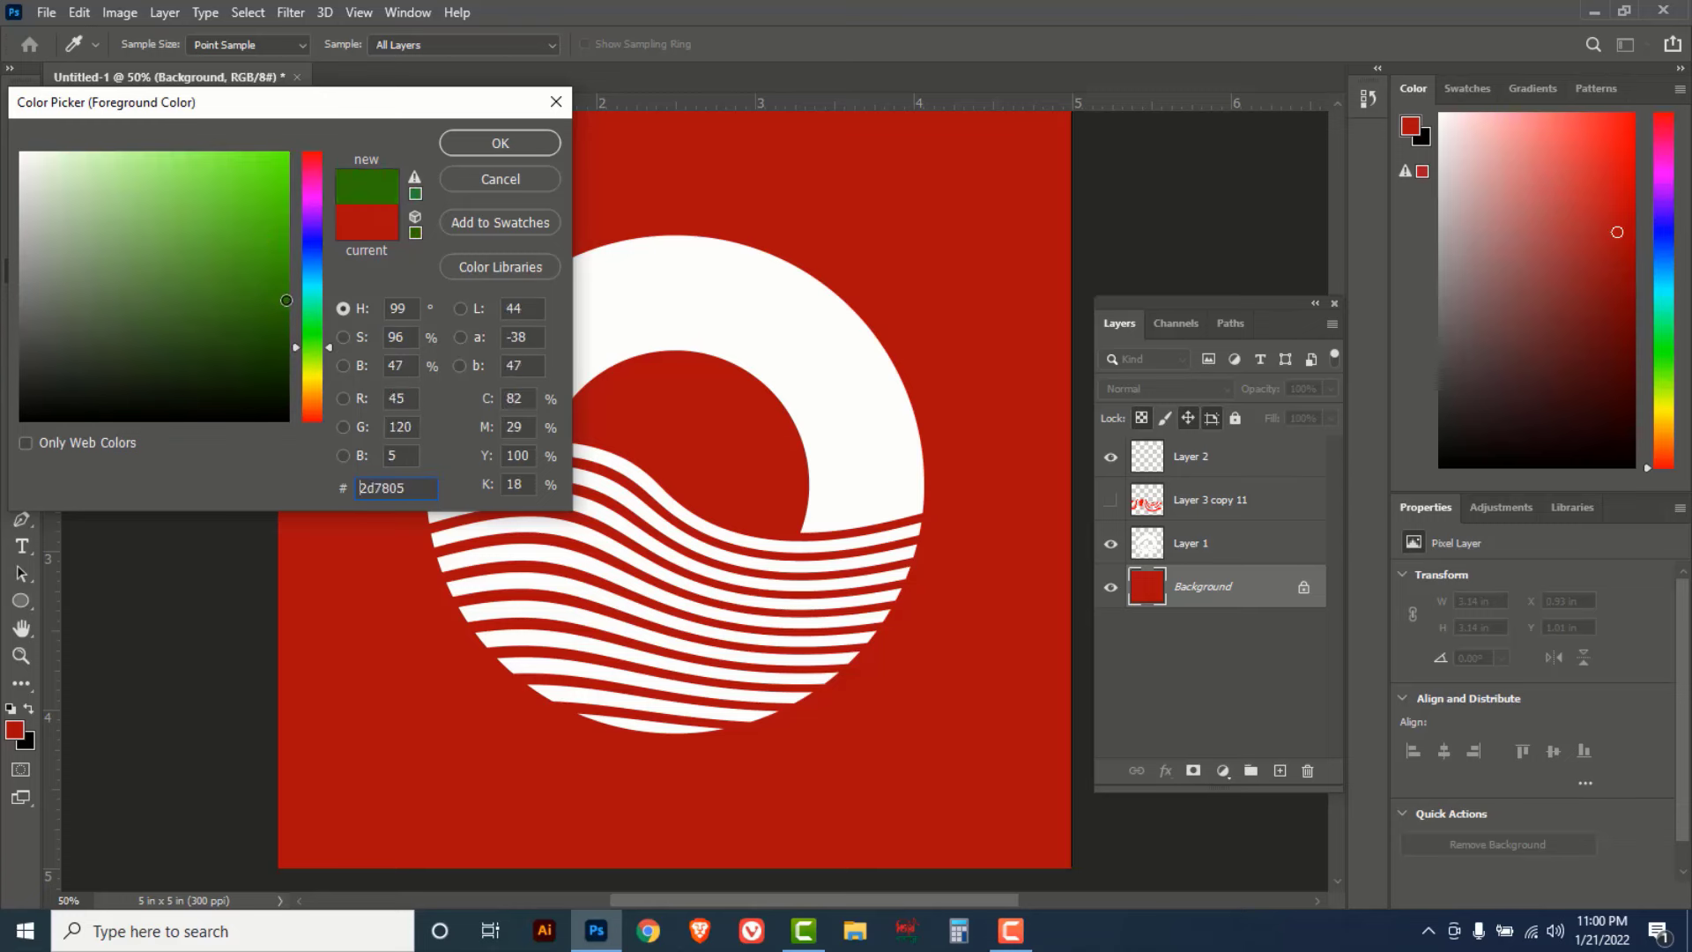
pyautogui.moveTo(315, 353); pyautogui.dragTo(304, 326)
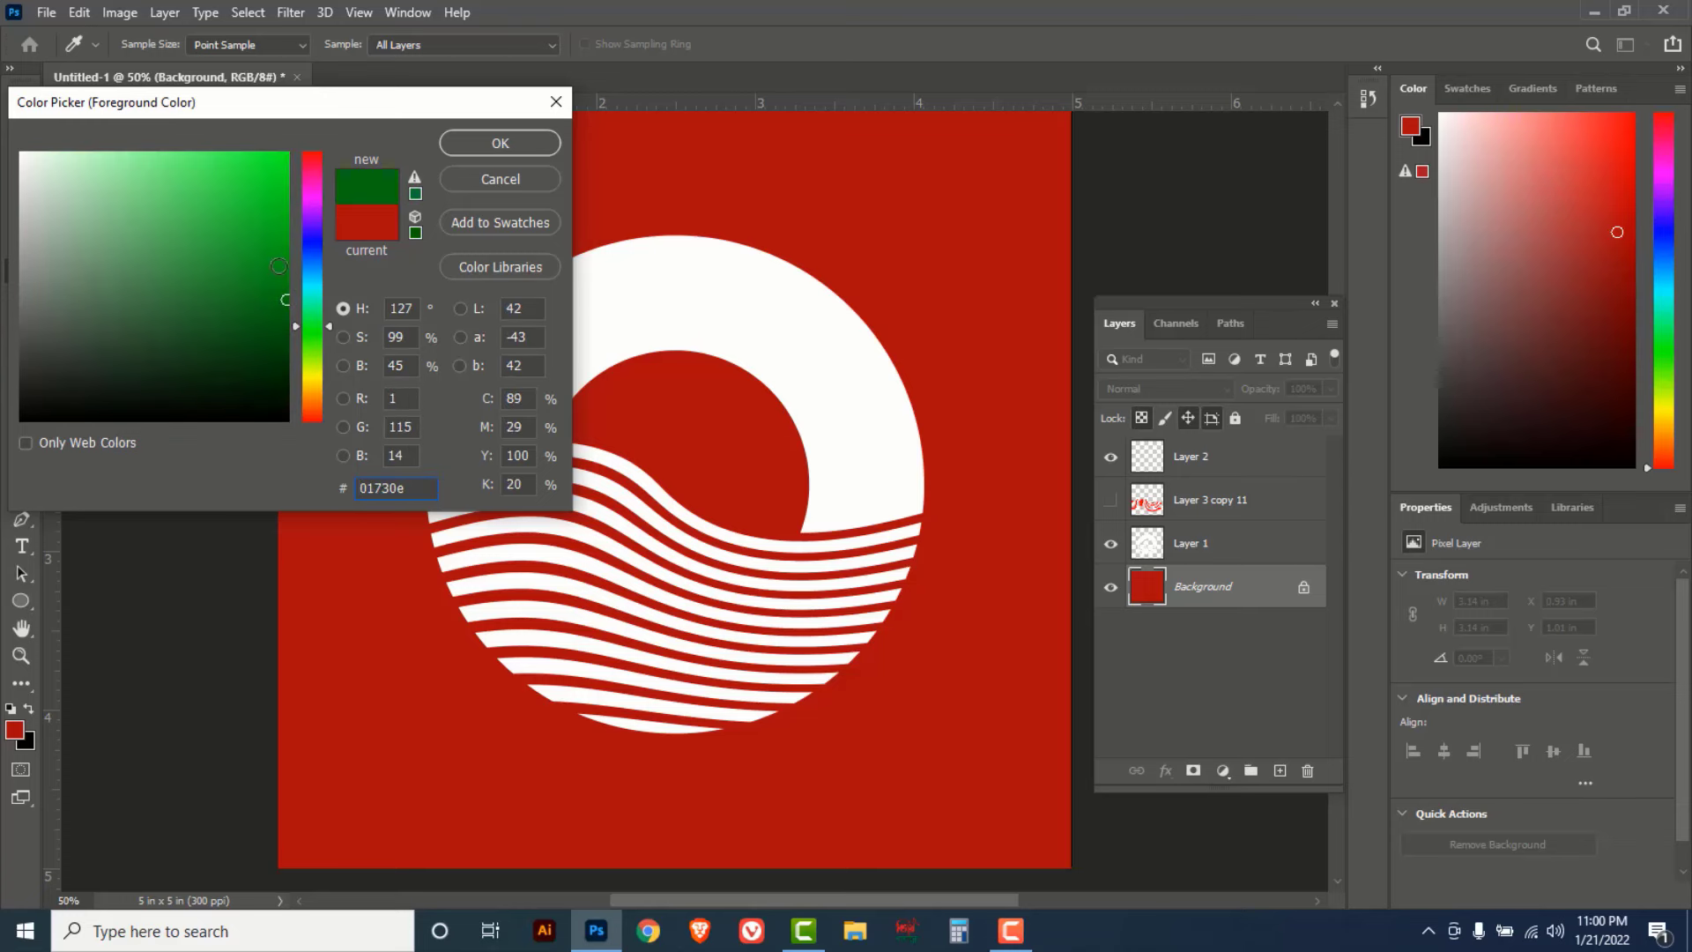
pyautogui.click(283, 298)
pyautogui.click(484, 153)
pyautogui.hotkey('alt', 'BackSpace')
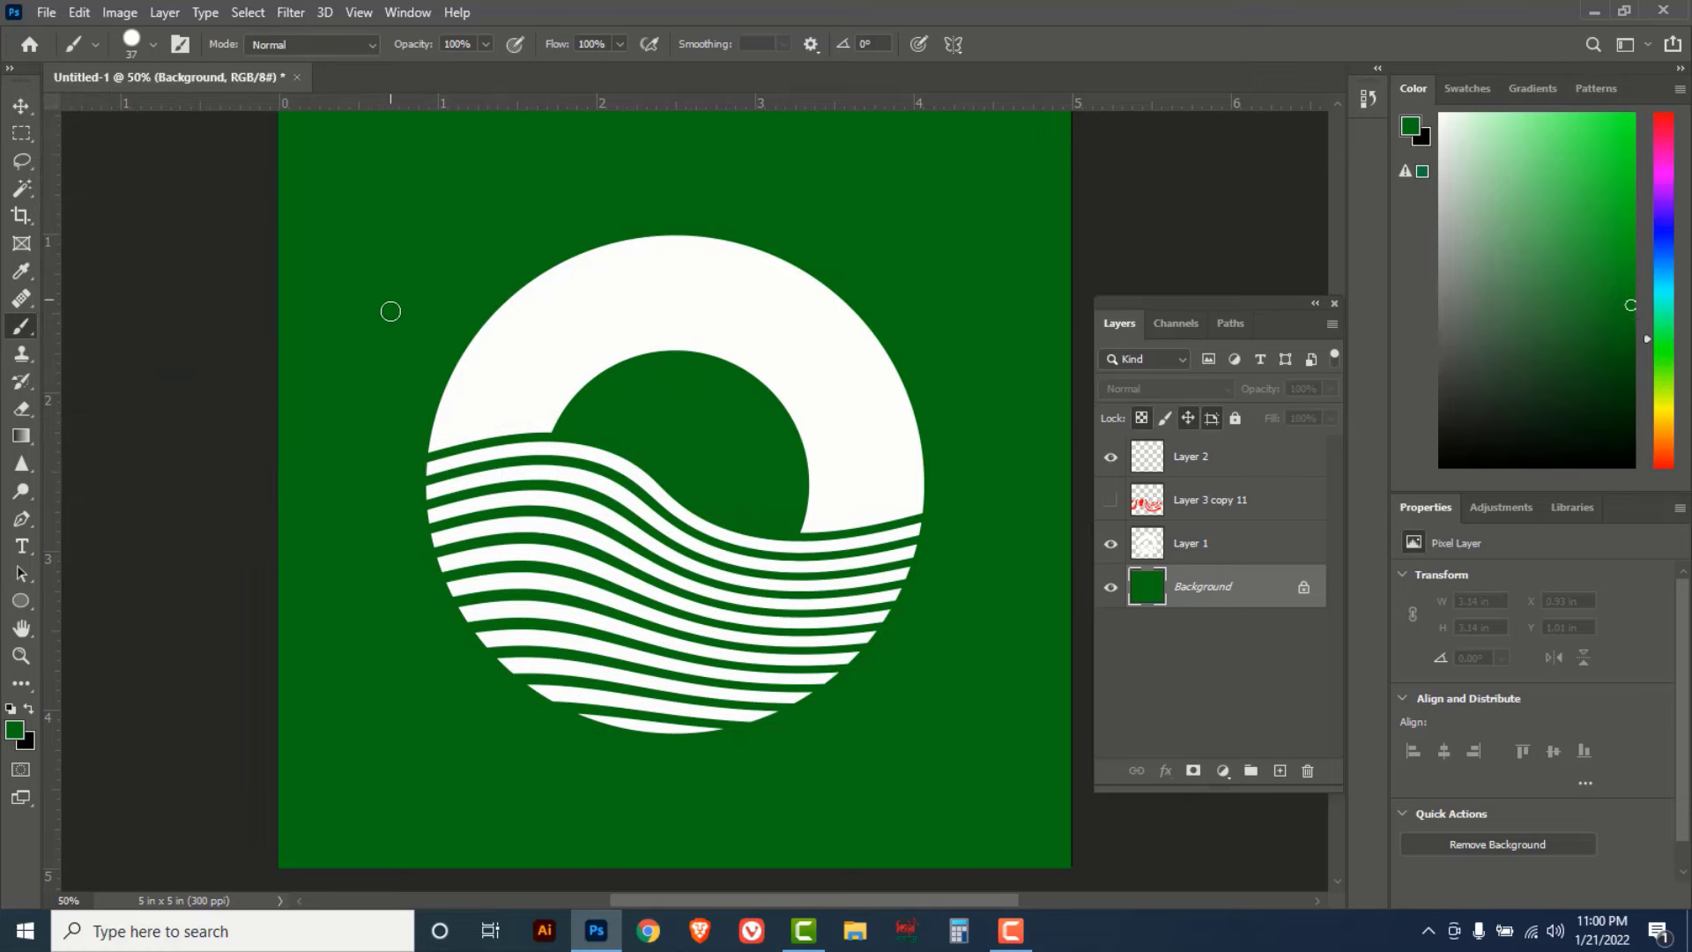
pyautogui.click(120, 12)
pyautogui.moveTo(153, 66)
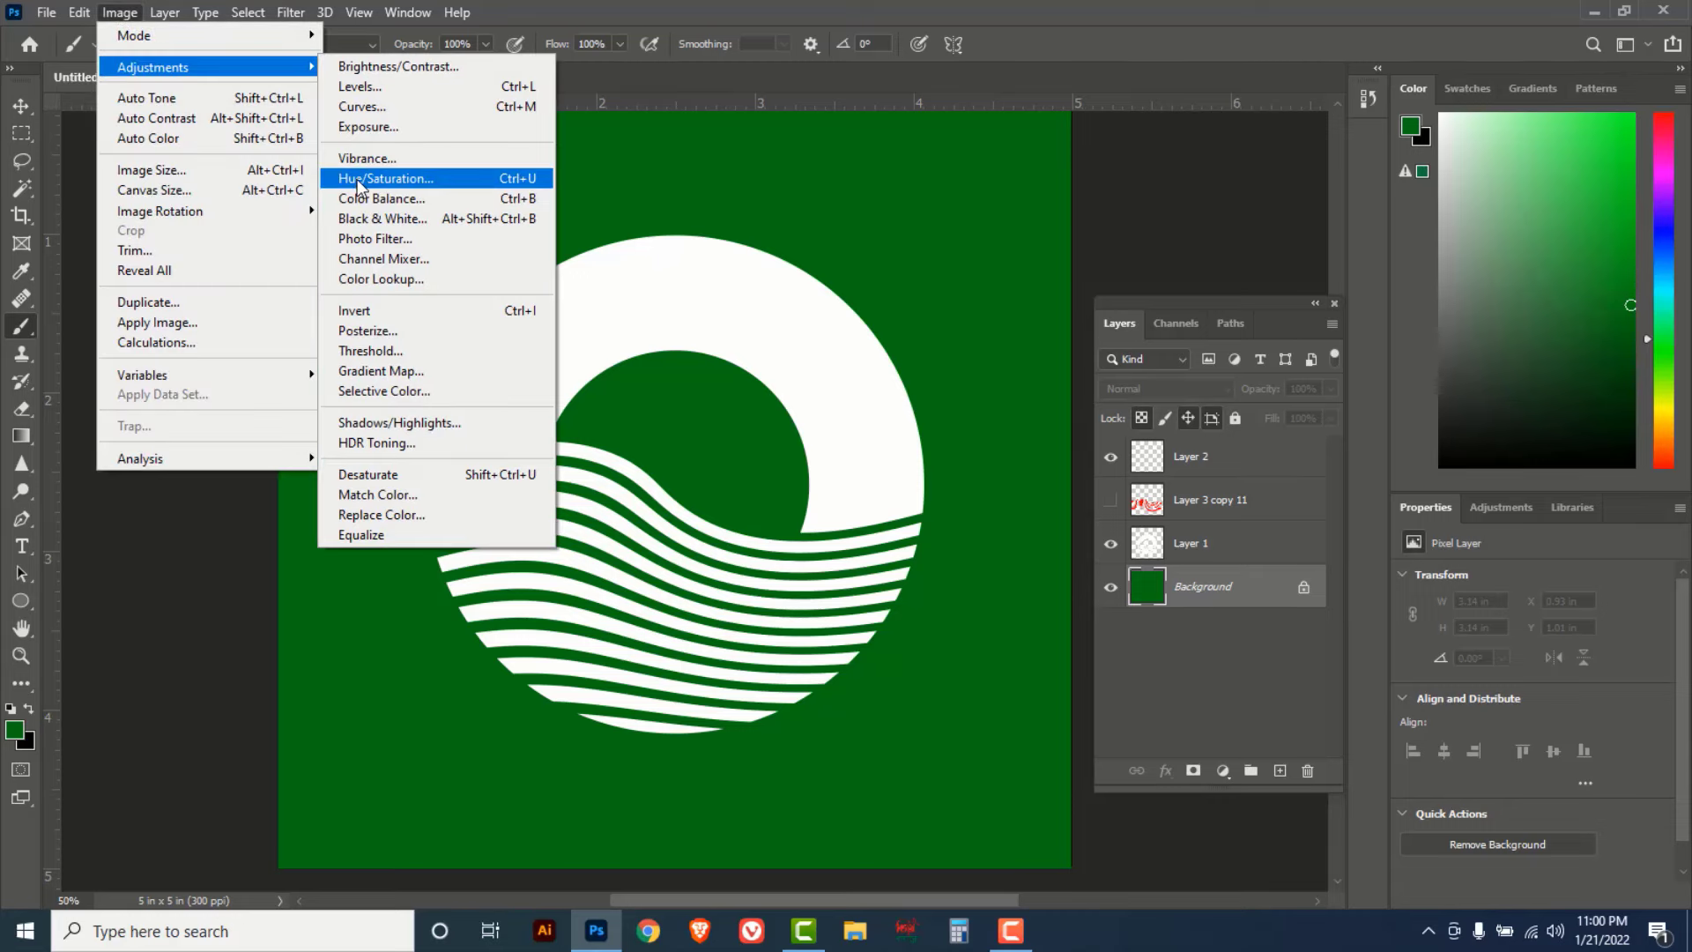
# - Apply Hue/Saturation with Hue -122 to turn the green Background deep red
pyautogui.click(357, 178)
pyautogui.moveTo(820, 157); pyautogui.dragTo(1174, 113)
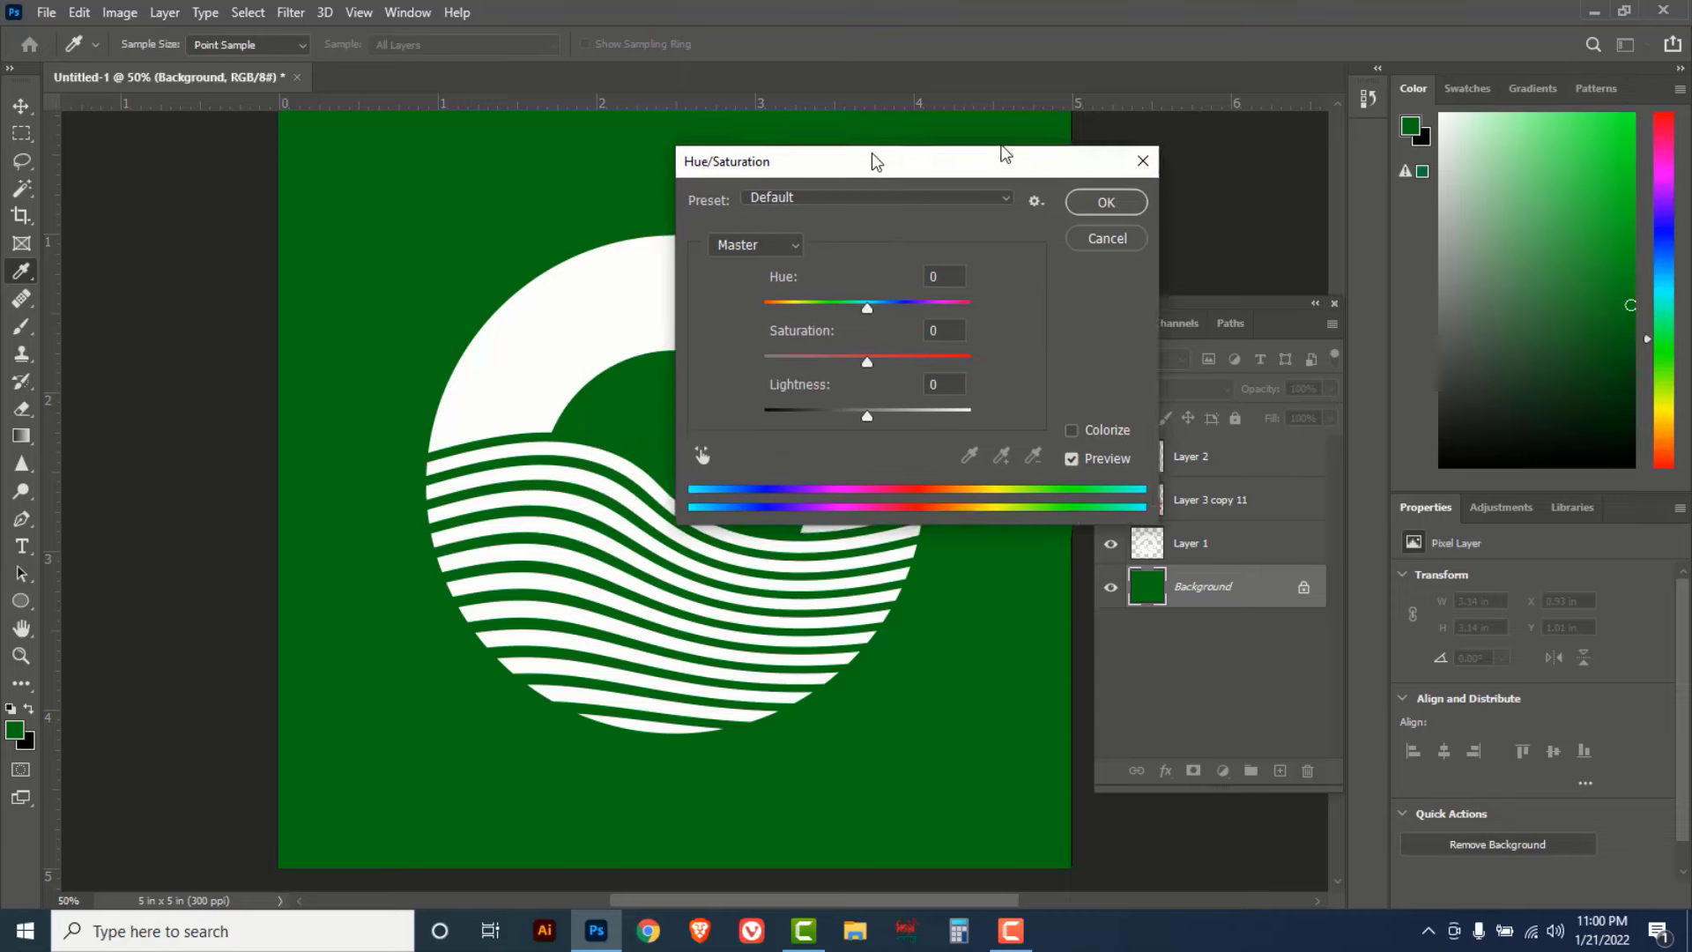
pyautogui.moveTo(1131, 261)
pyautogui.mouseDown()
pyautogui.moveTo(1033, 263)
pyautogui.moveTo(1258, 265)
pyautogui.moveTo(1056, 267)
pyautogui.mouseUp()
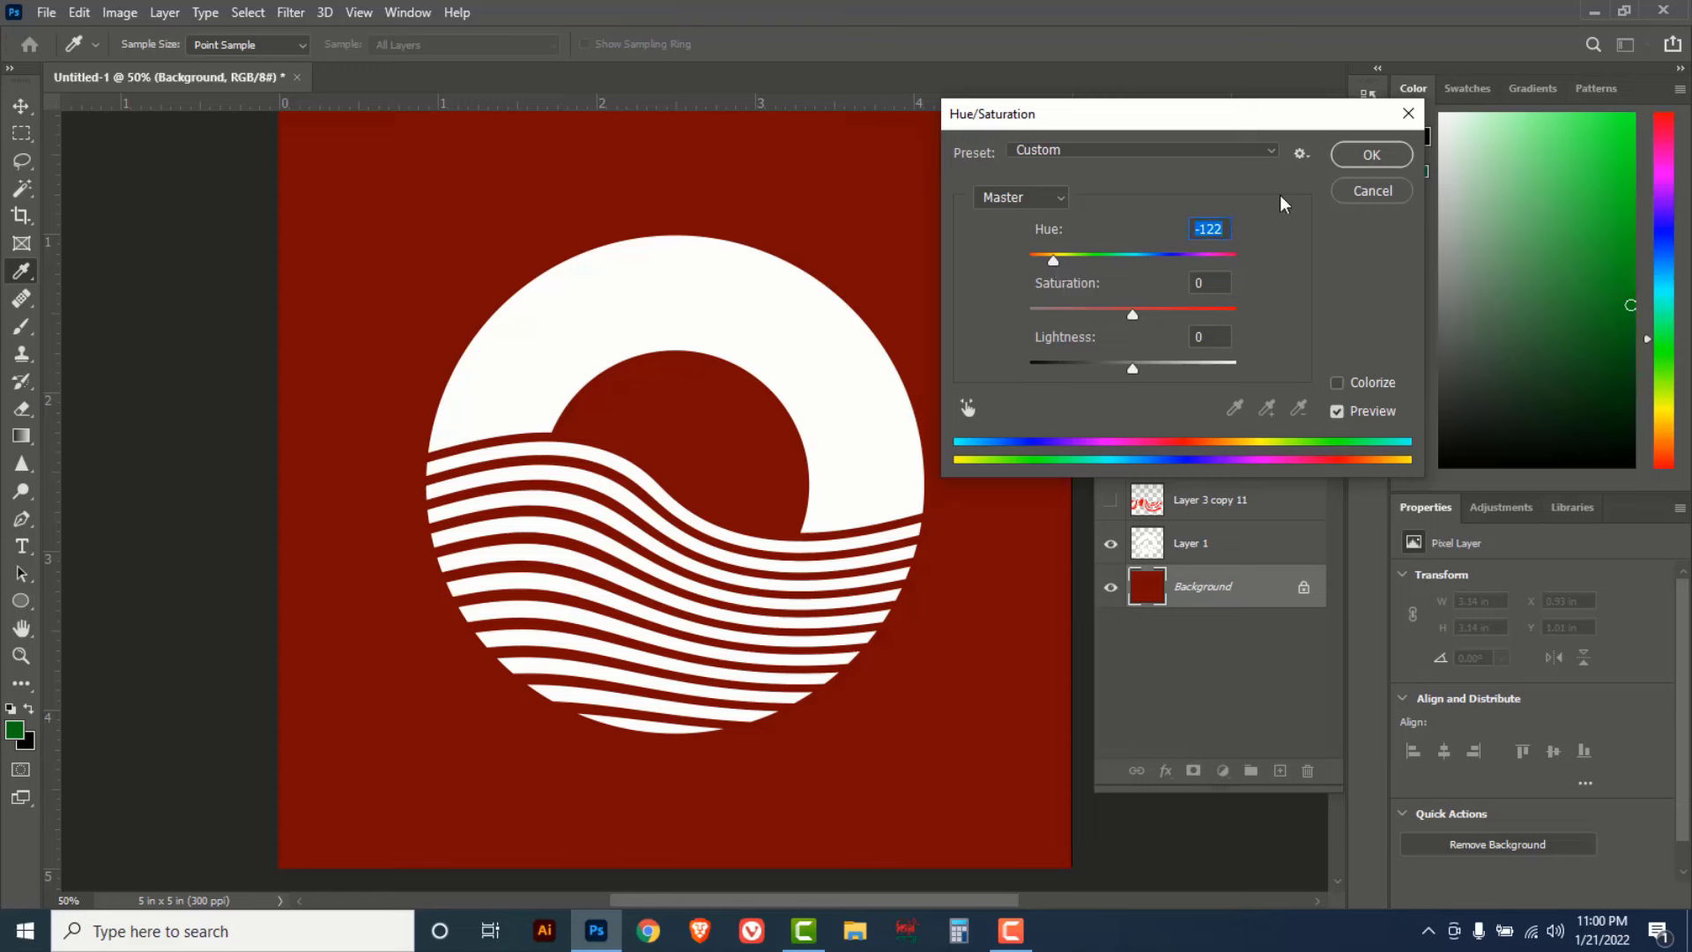
pyautogui.click(1372, 156)
pyautogui.press('b')
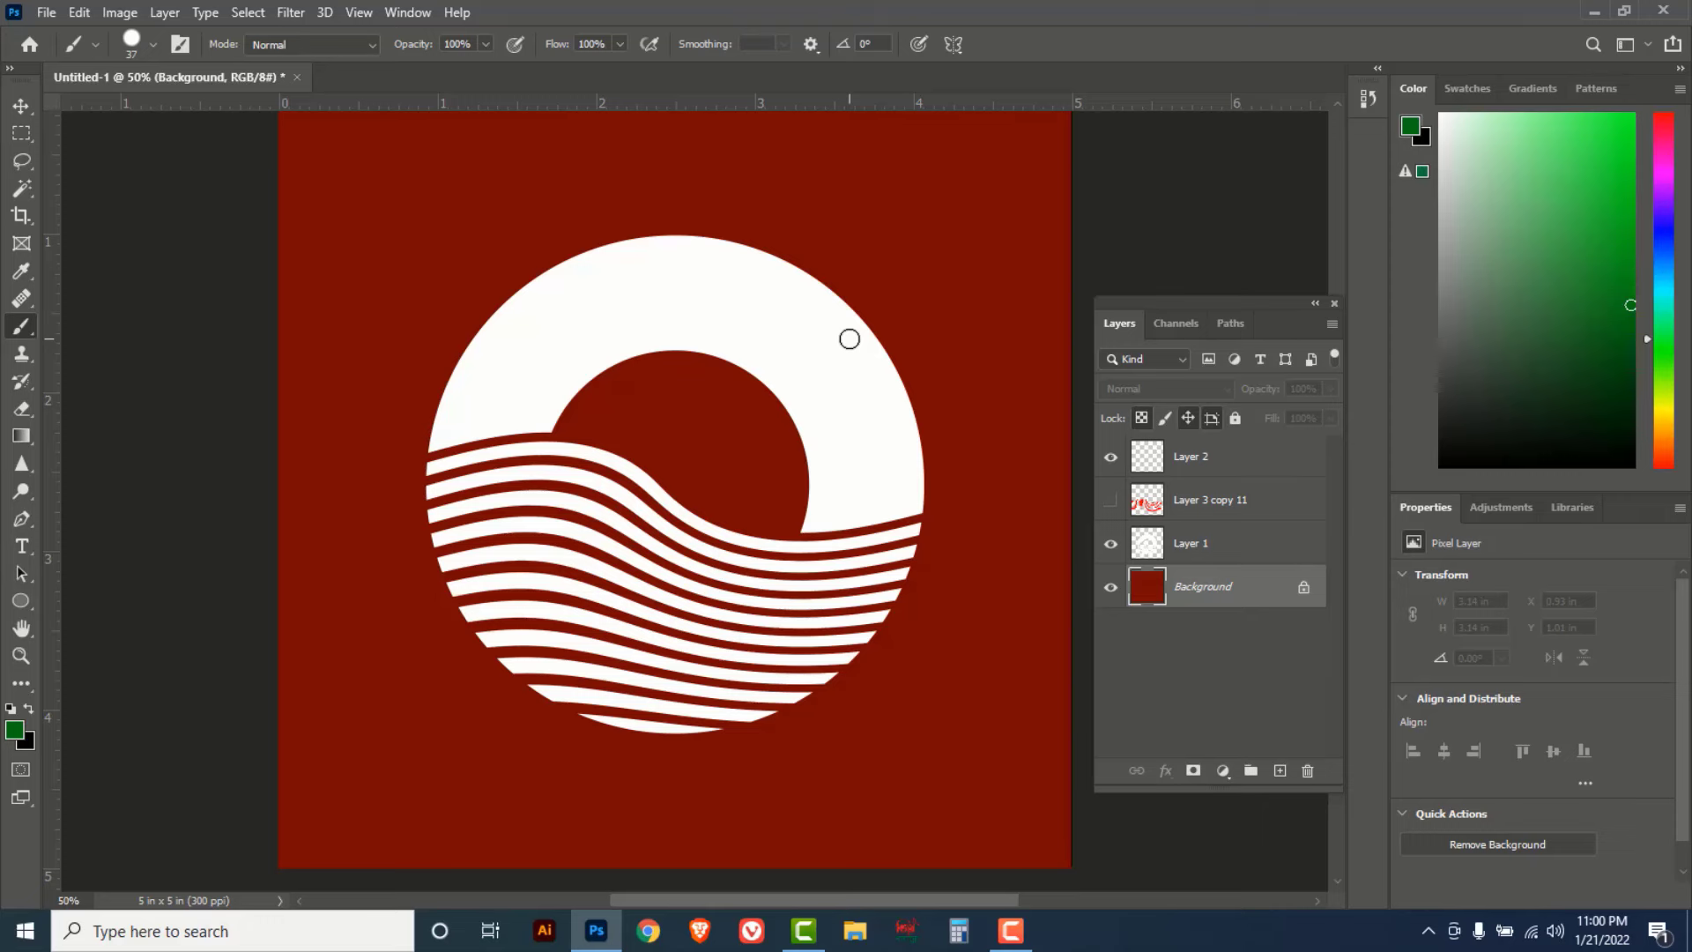
pyautogui.keyDown('alt'); pyautogui.click(828, 348); pyautogui.keyUp('alt')
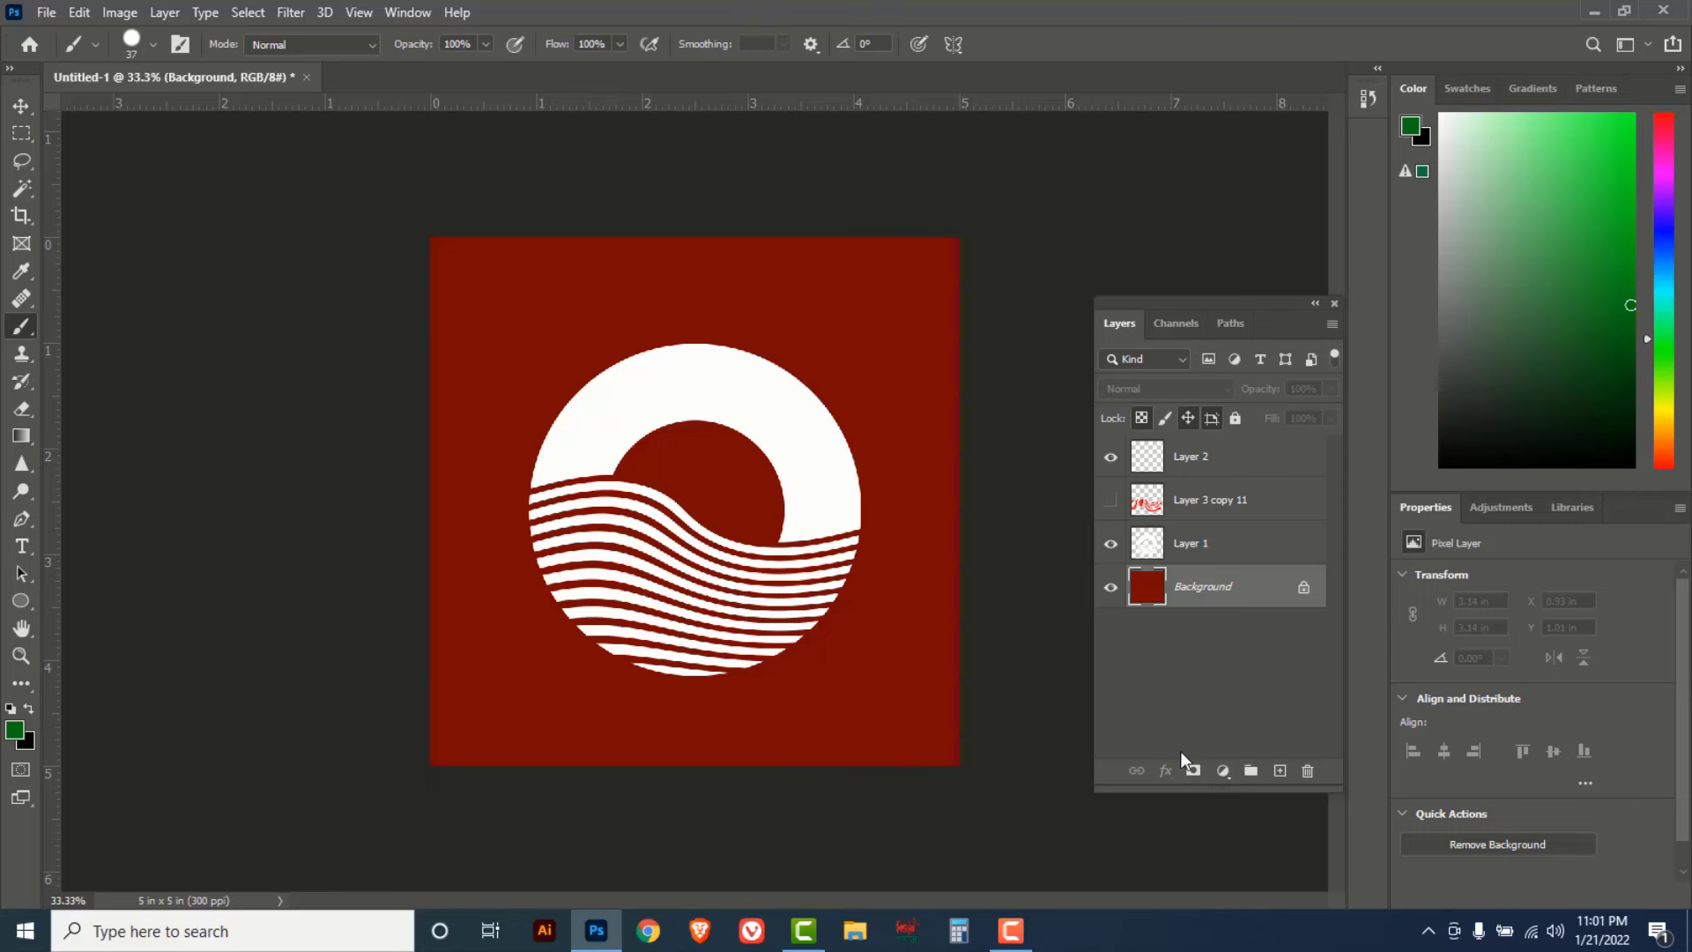
# - Move Layer 3 to the top and set up a 291 px black brush
pyautogui.click(1280, 773)
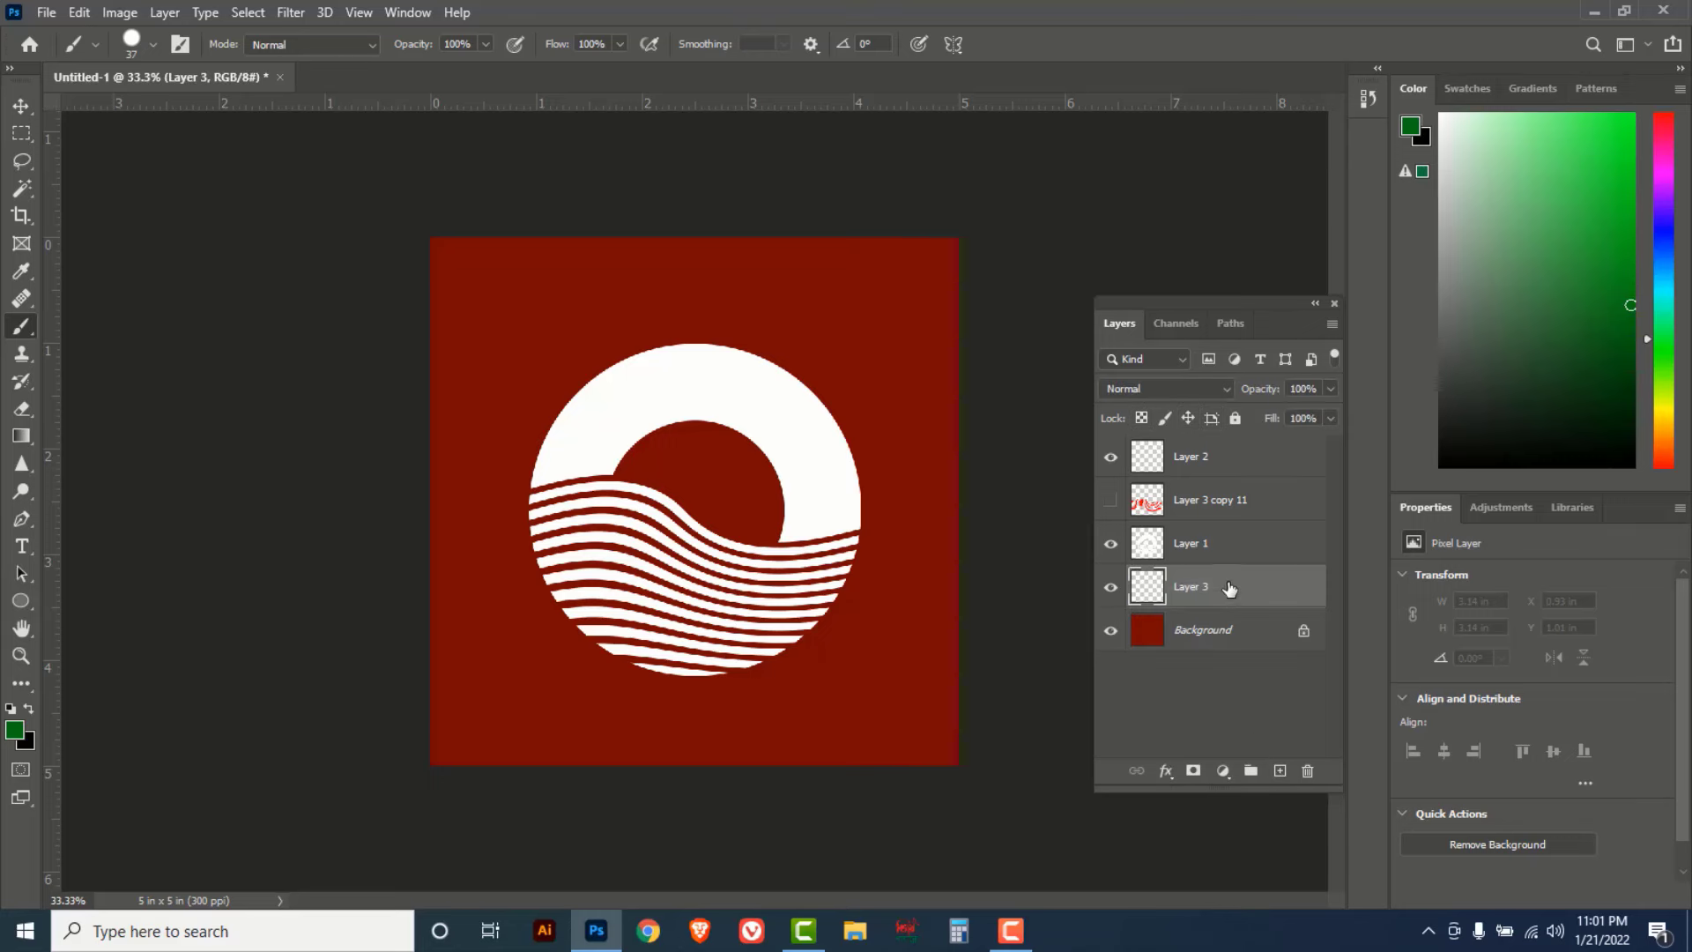
pyautogui.moveTo(1258, 598); pyautogui.dragTo(1245, 452)
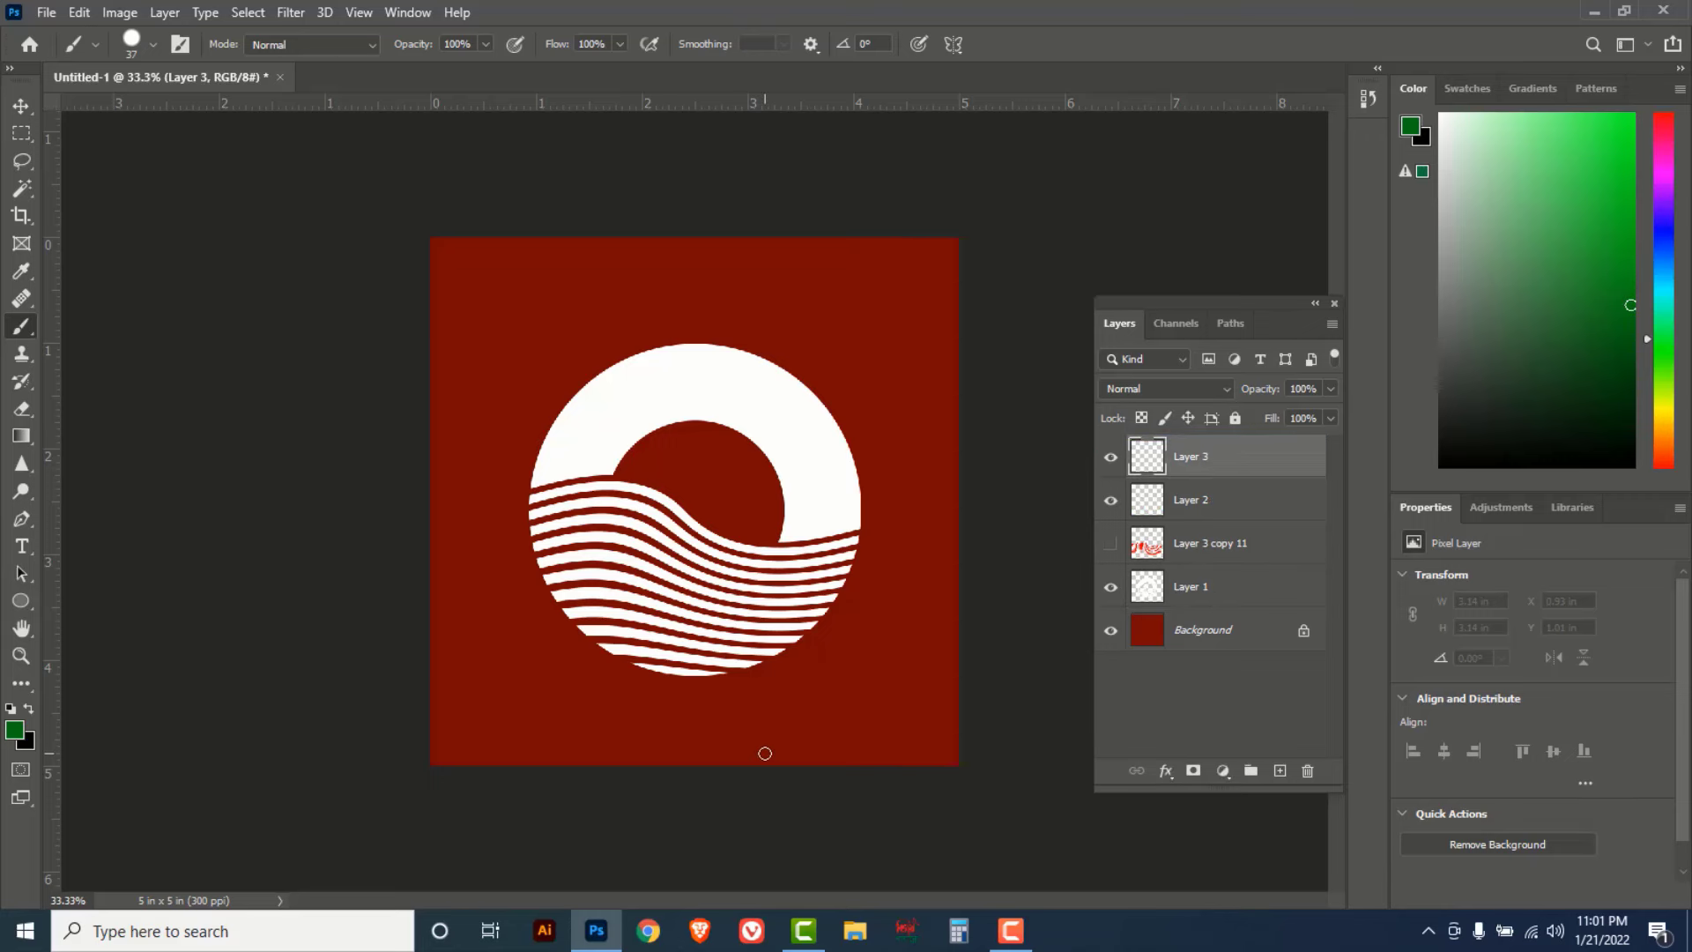
pyautogui.rightClick(21, 329)
pyautogui.click(137, 327)
pyautogui.click(29, 707)
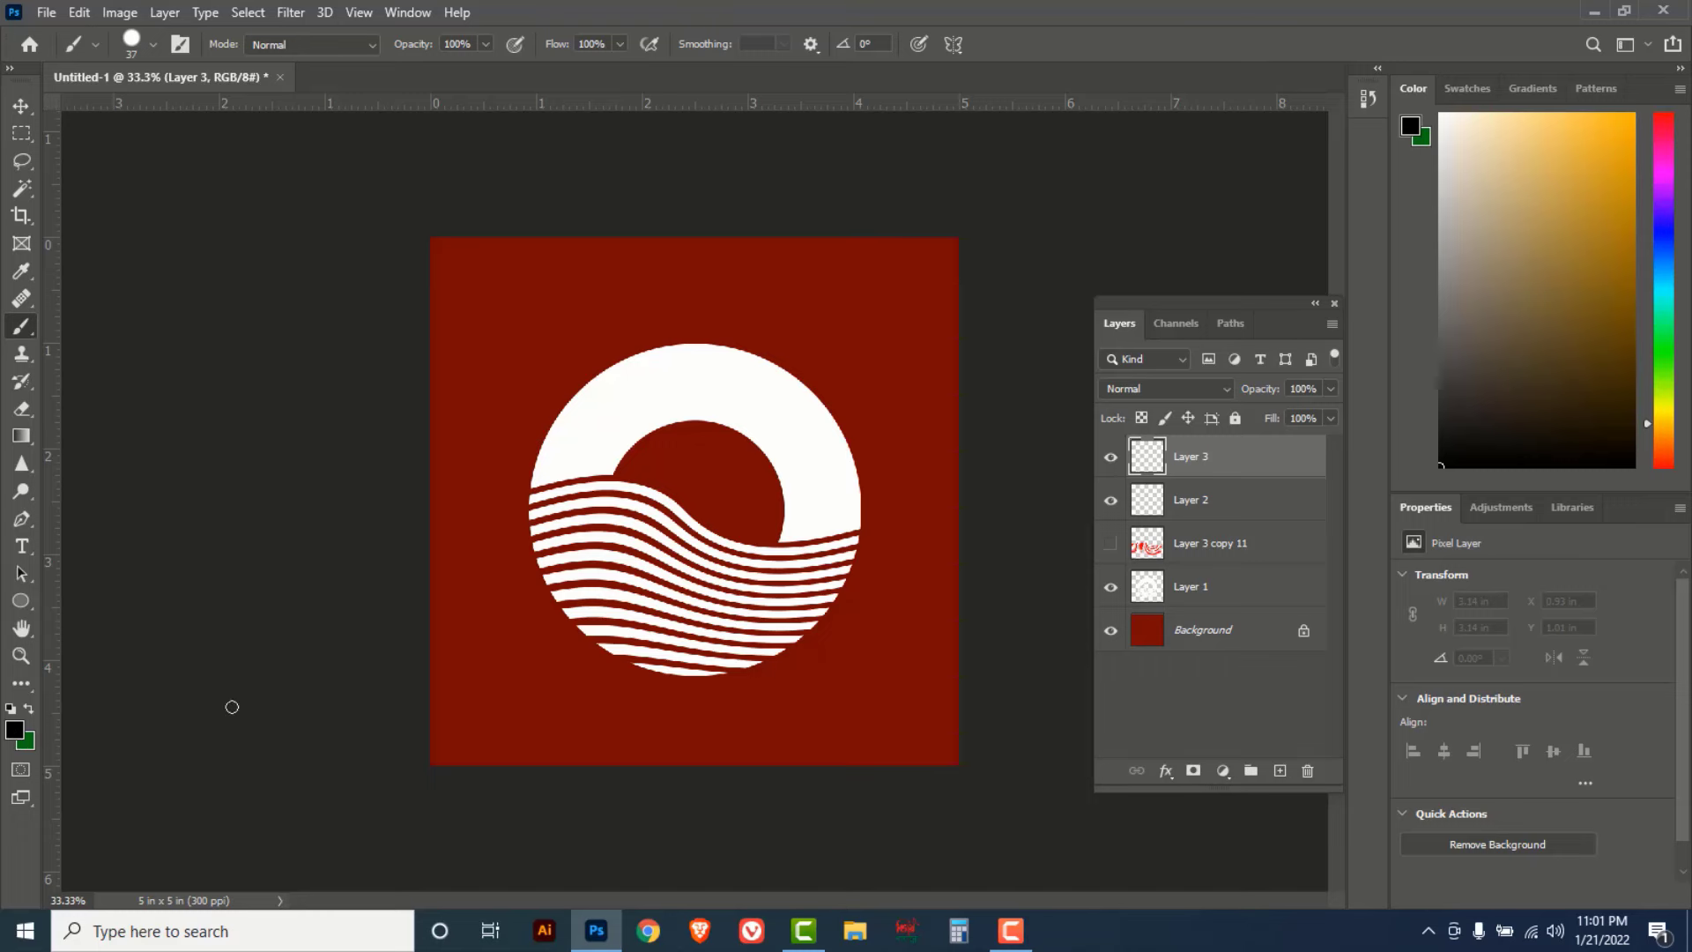
pyautogui.rightClick(524, 698)
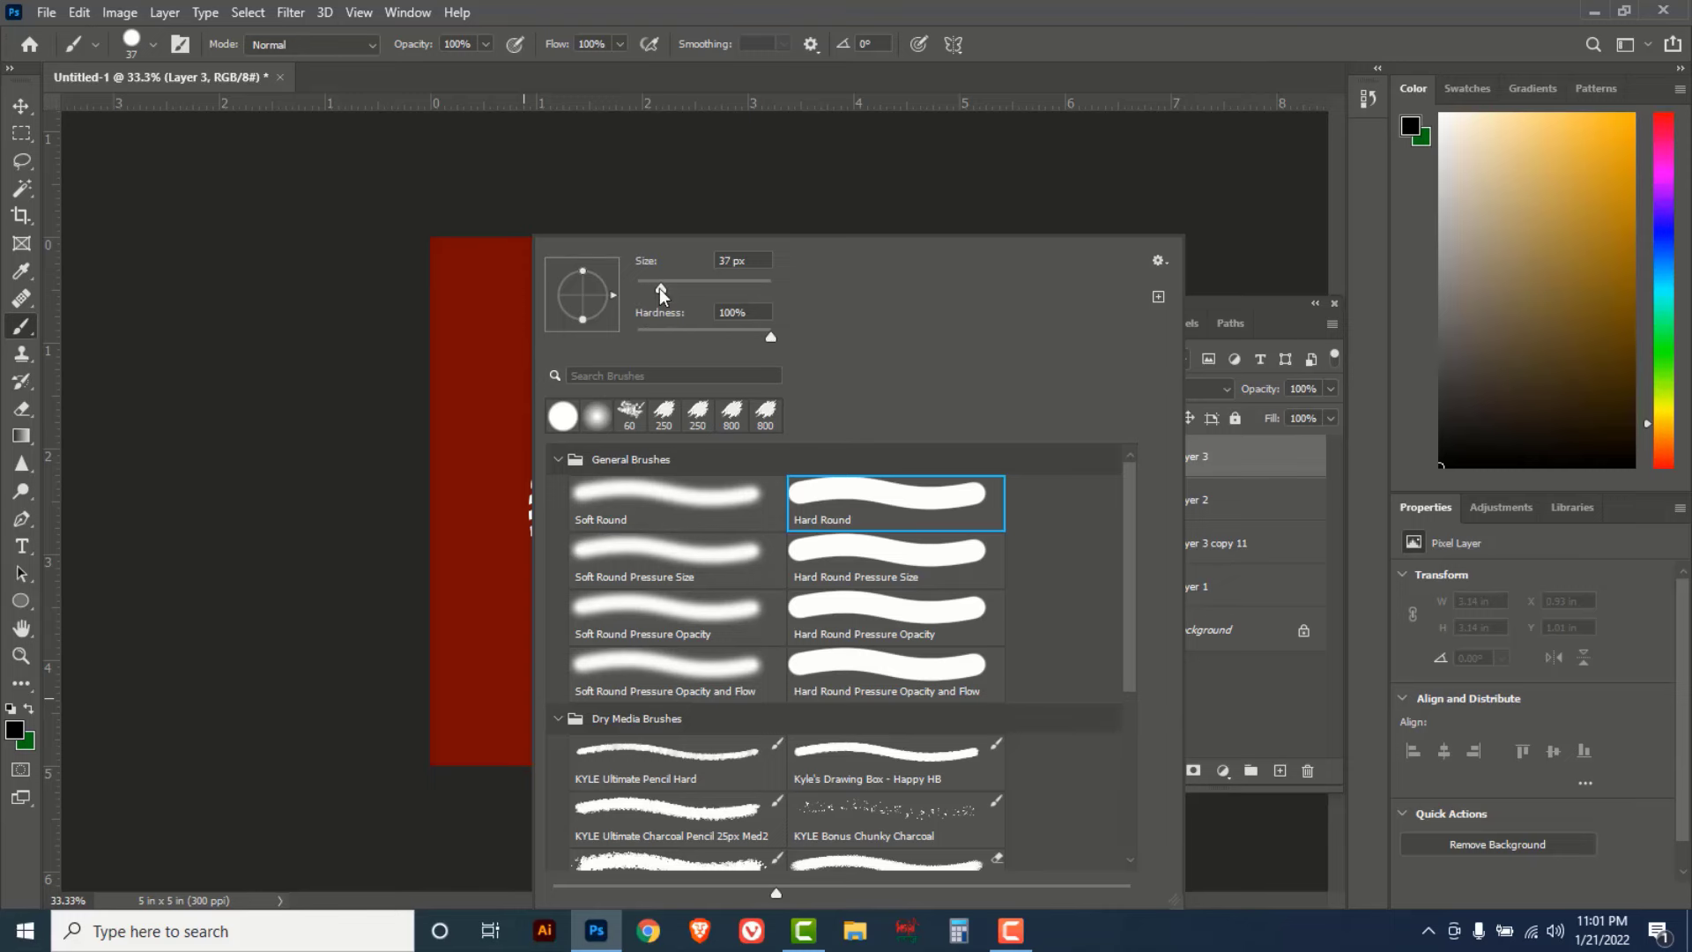
pyautogui.click(701, 290)
pyautogui.write('291')
pyautogui.press('Return')
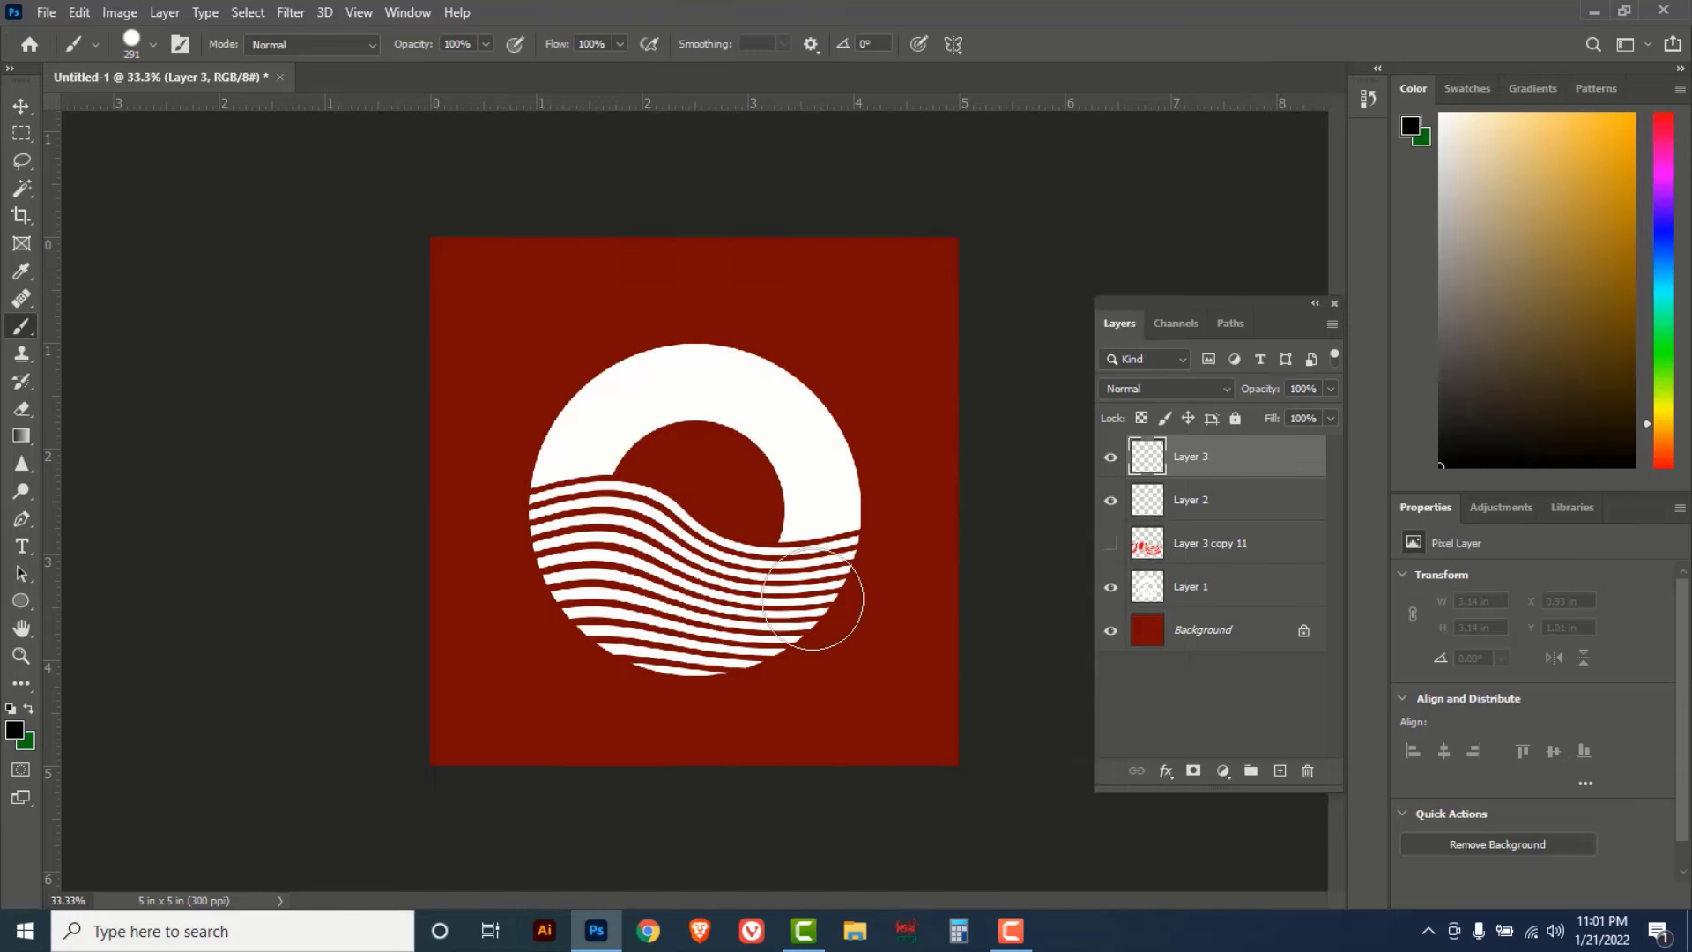
# - Paint a Soft Round black dab just beneath the striped circle
pyautogui.click(688, 746)
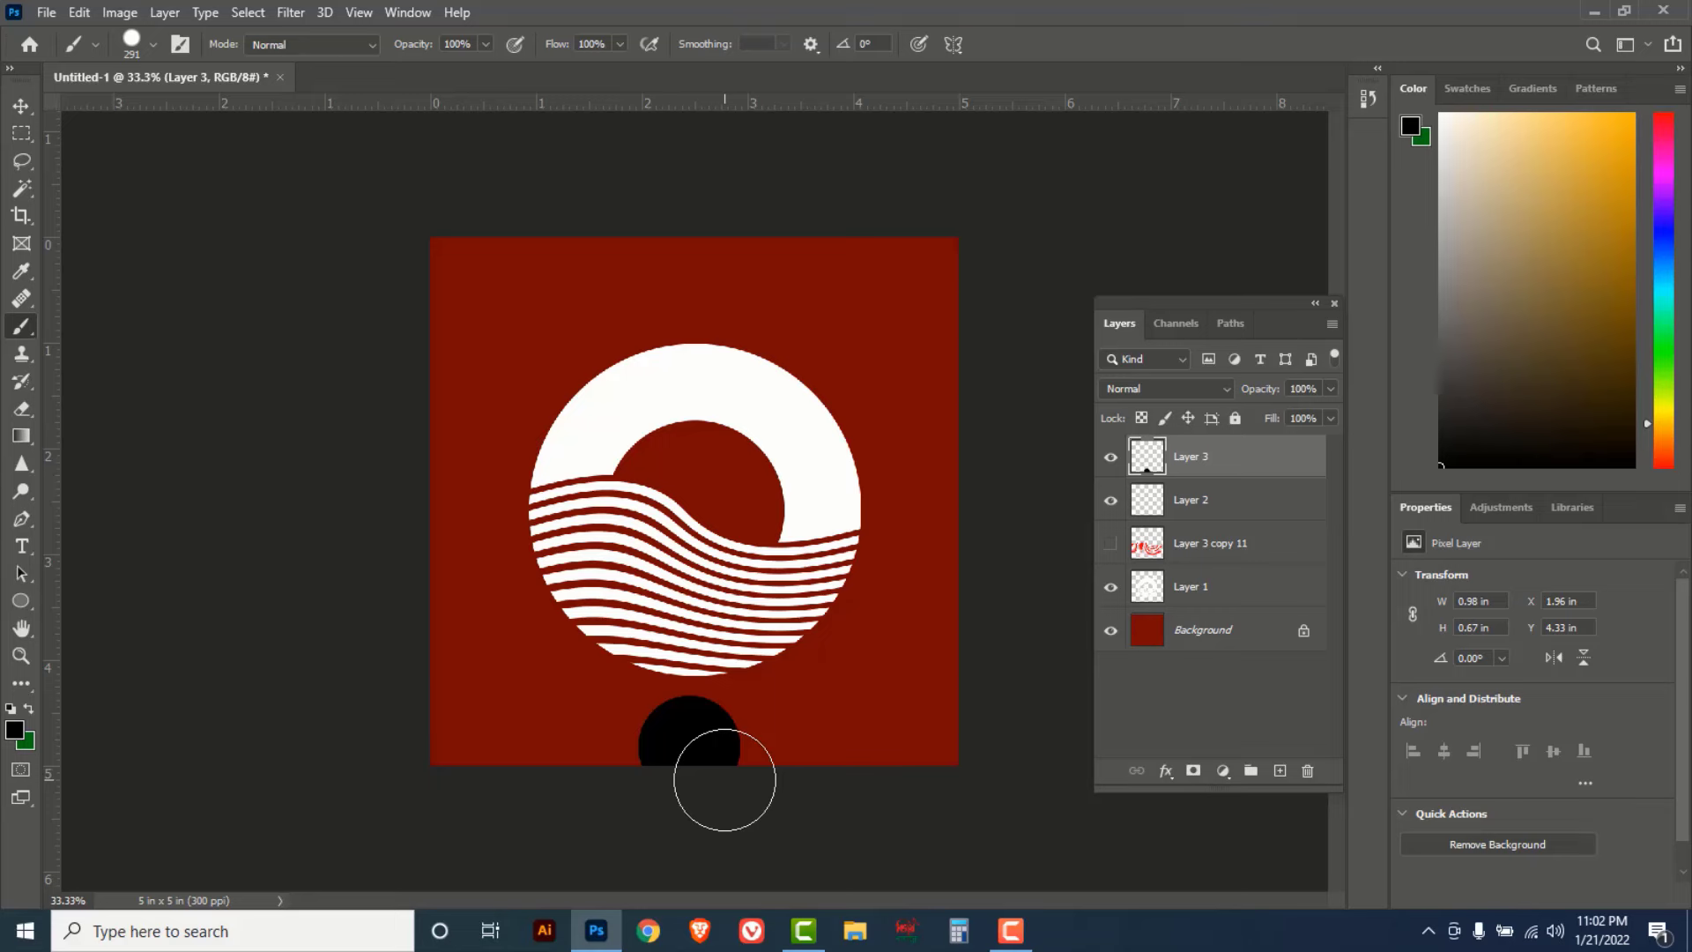
pyautogui.hotkey('ctrl', 'z')
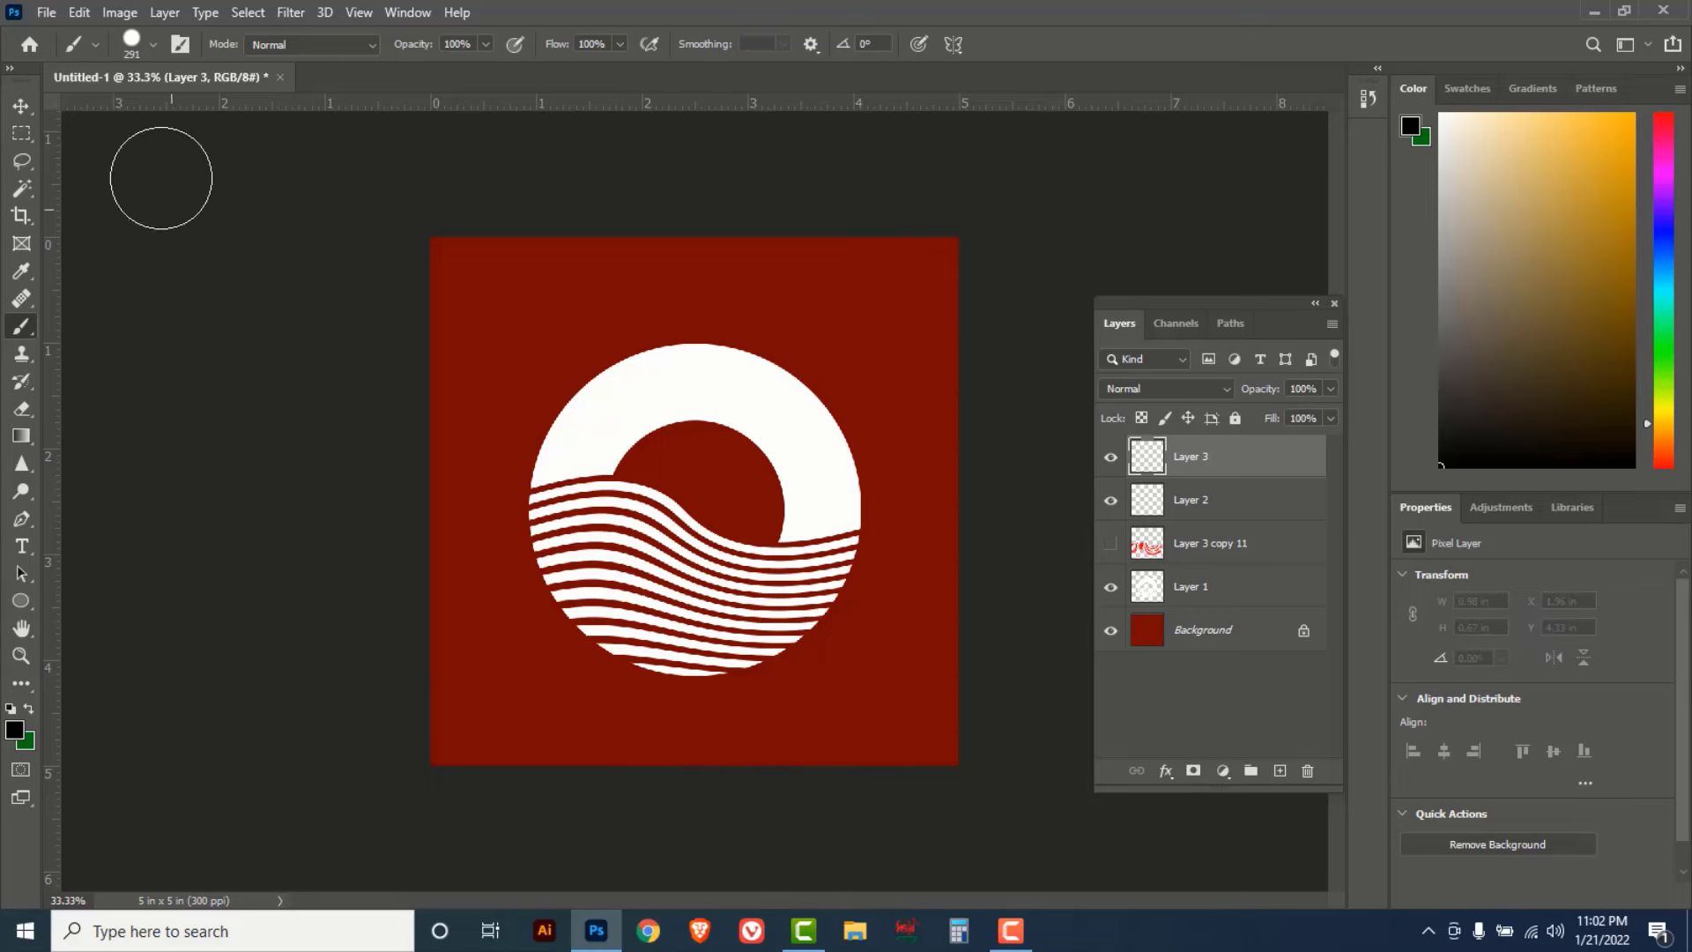
pyautogui.click(134, 42)
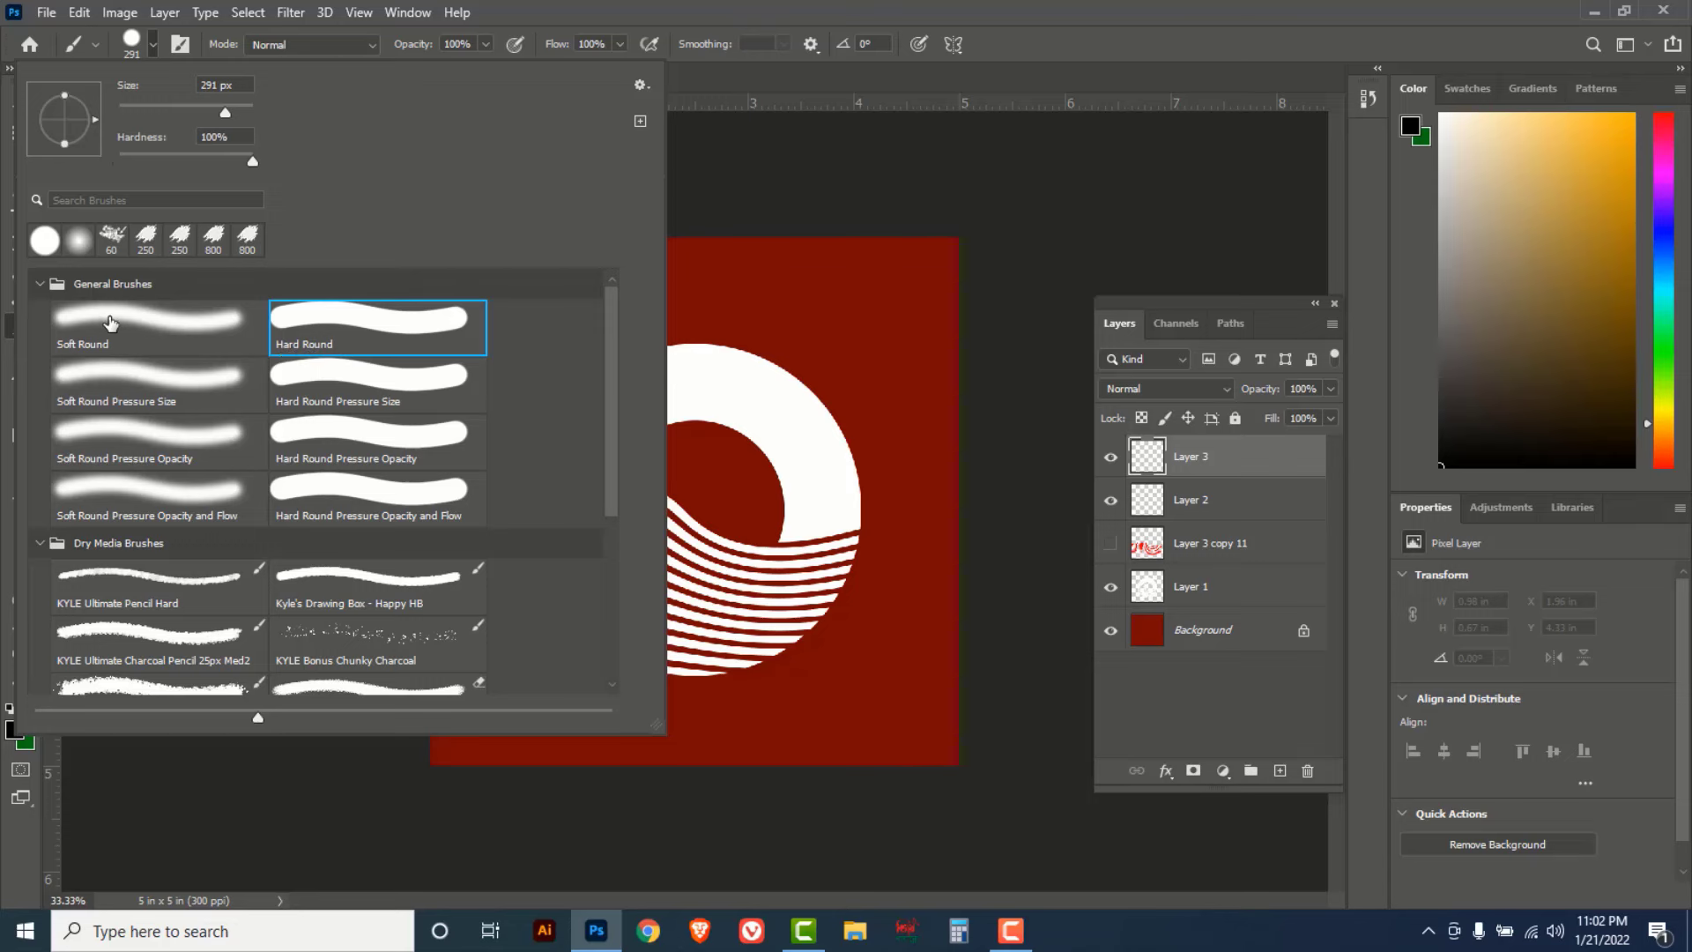
pyautogui.click(109, 319)
pyautogui.click(862, 97)
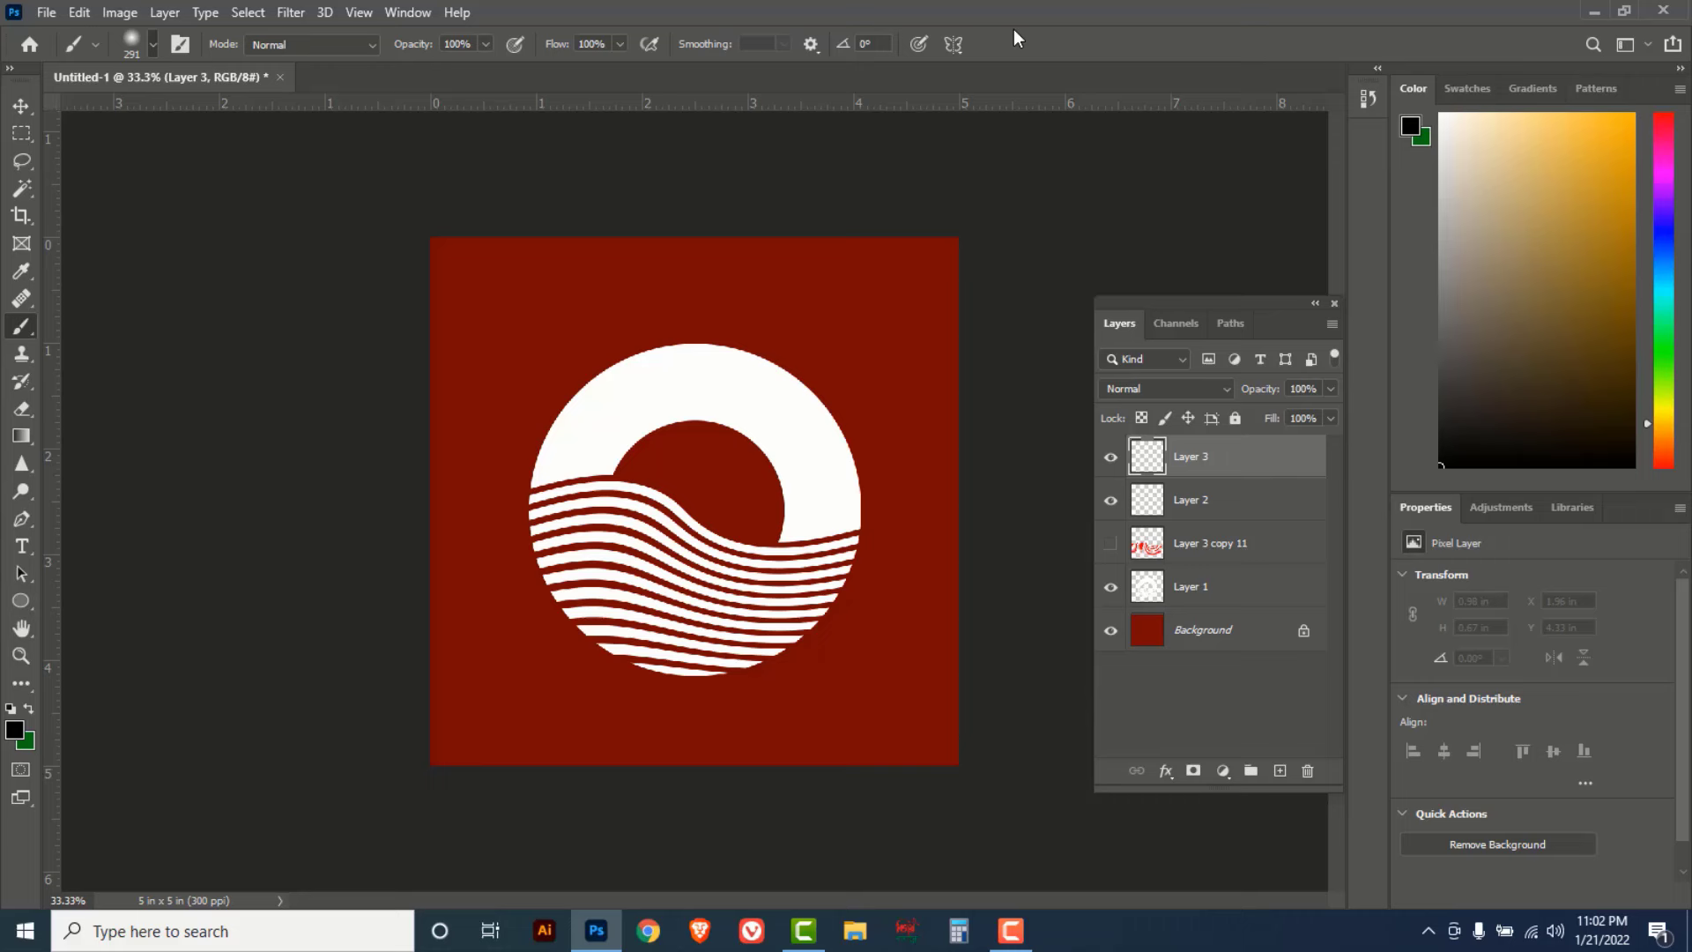
pyautogui.click(673, 679)
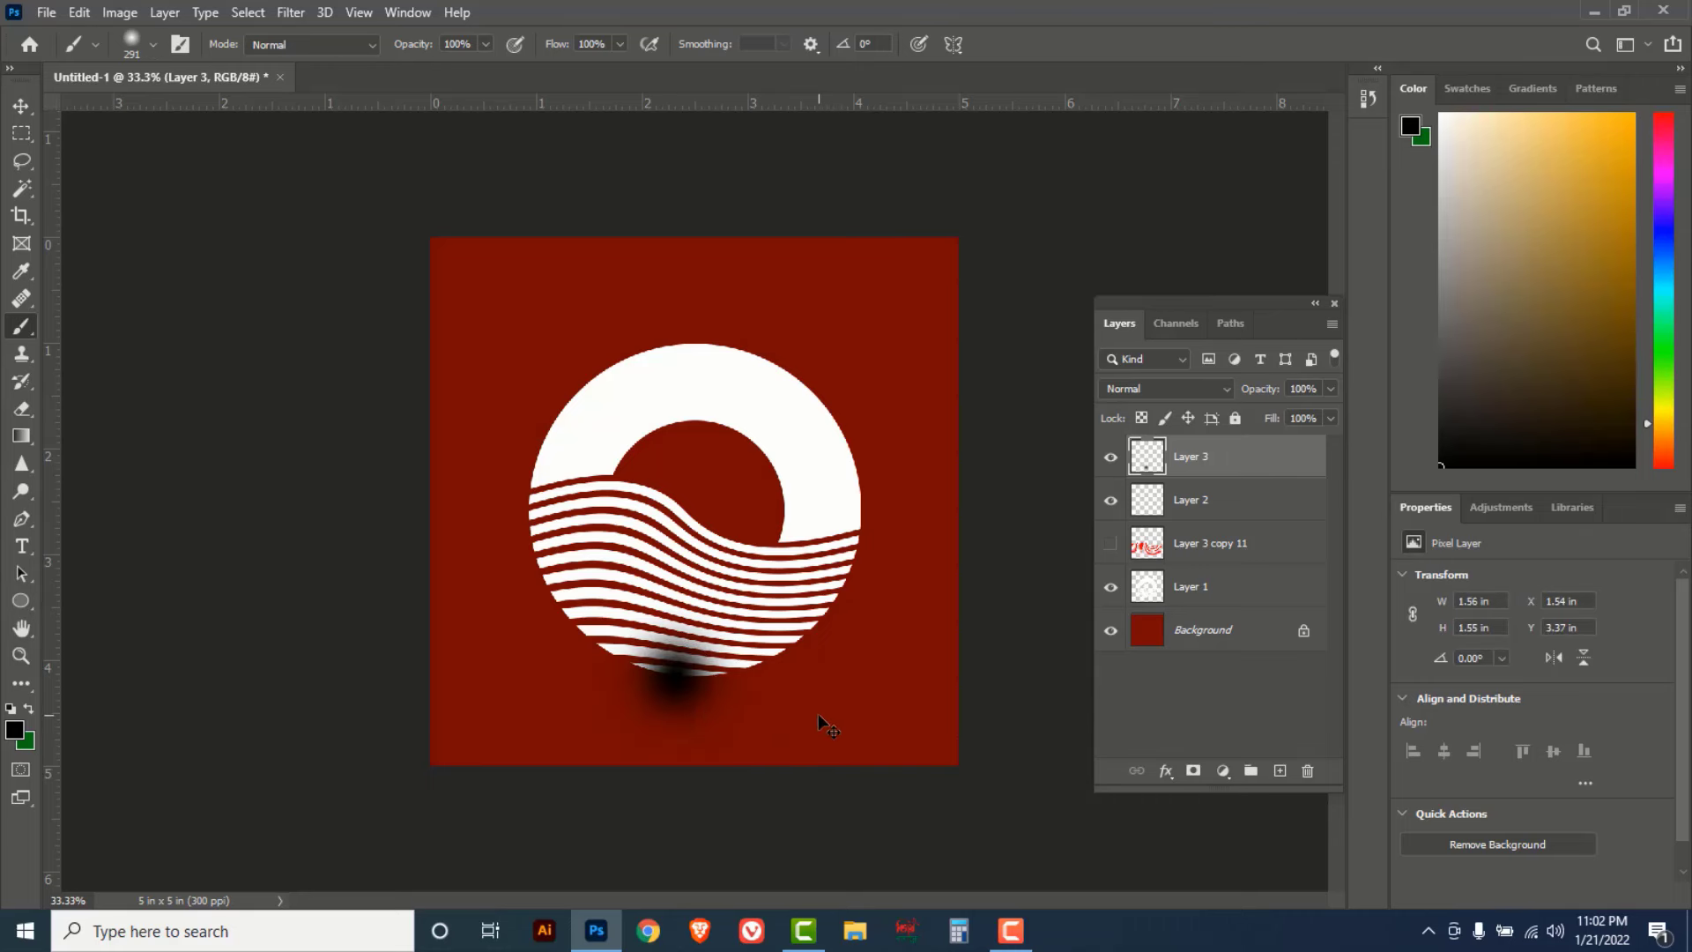
pyautogui.hotkey('ctrl', 't')
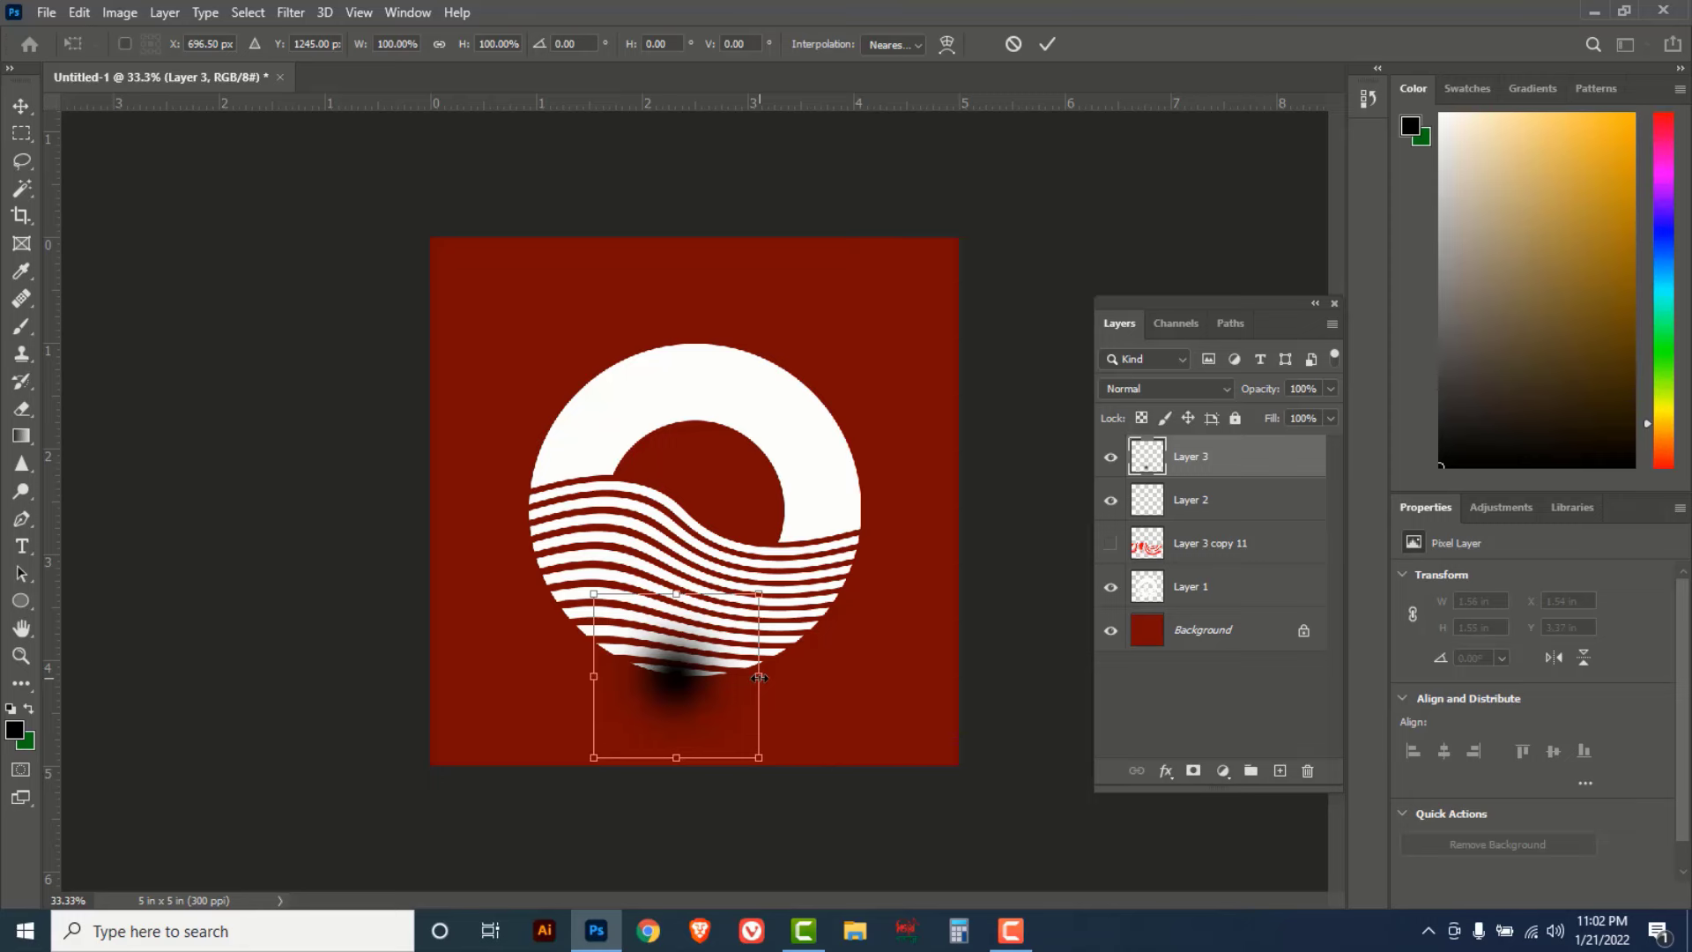
# - Stretch the black dab into a wide, flat ellipse centred under the ring and commit
pyautogui.moveTo(759, 675); pyautogui.dragTo(886, 676)
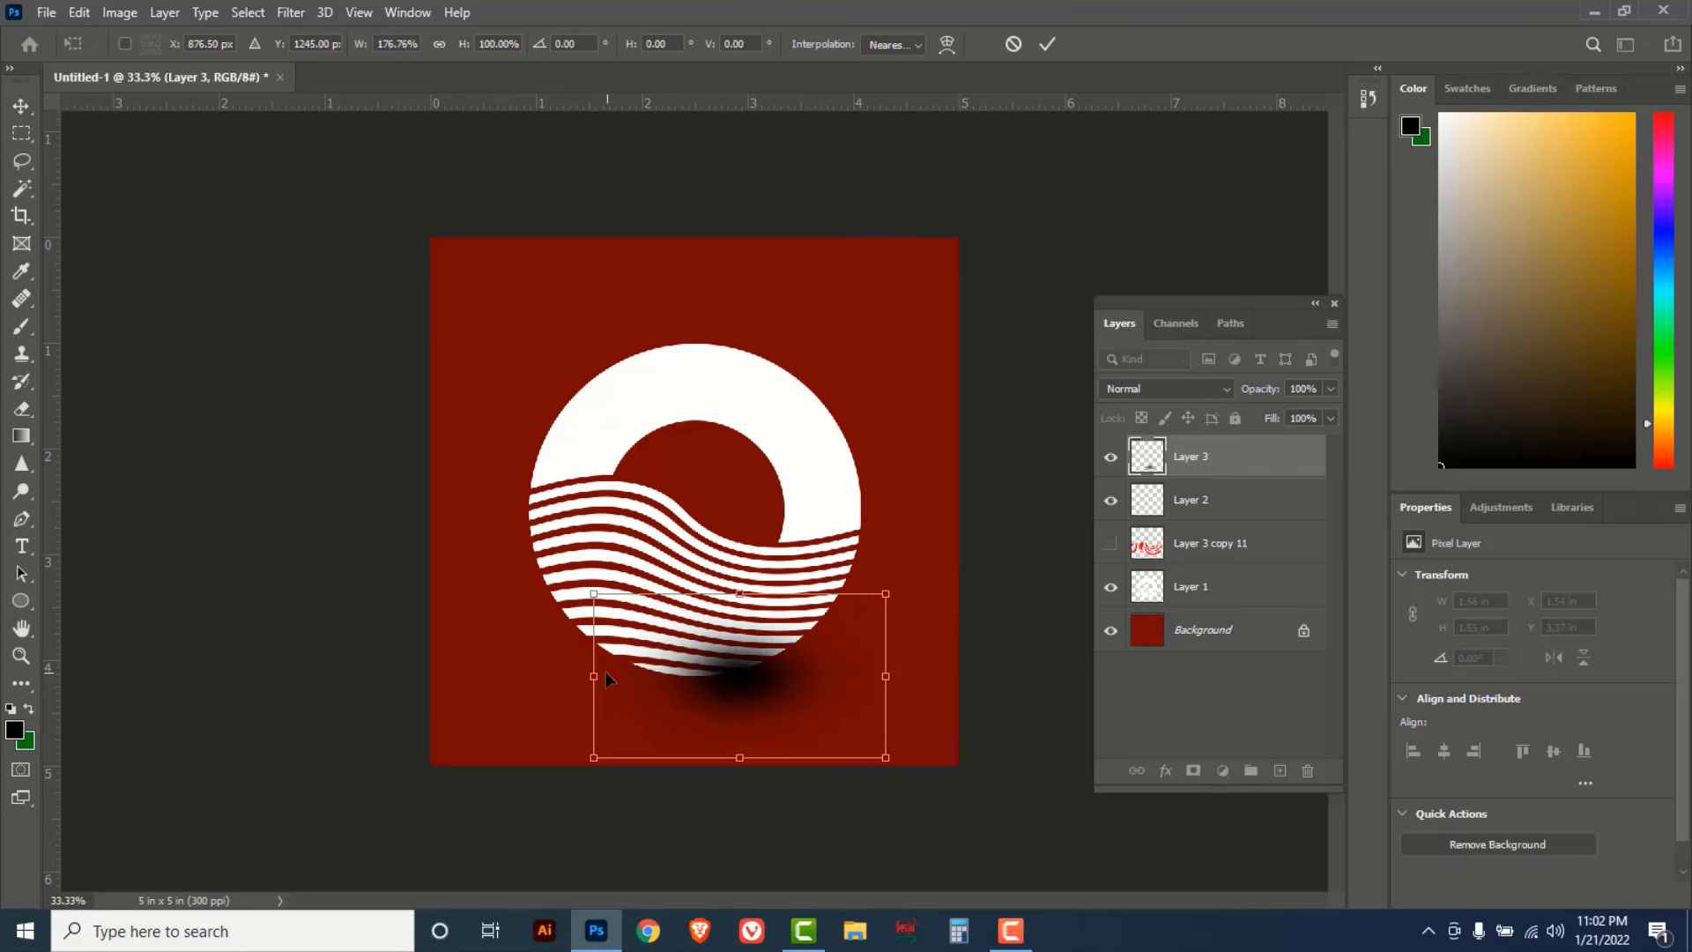
pyautogui.moveTo(593, 675); pyautogui.dragTo(481, 686)
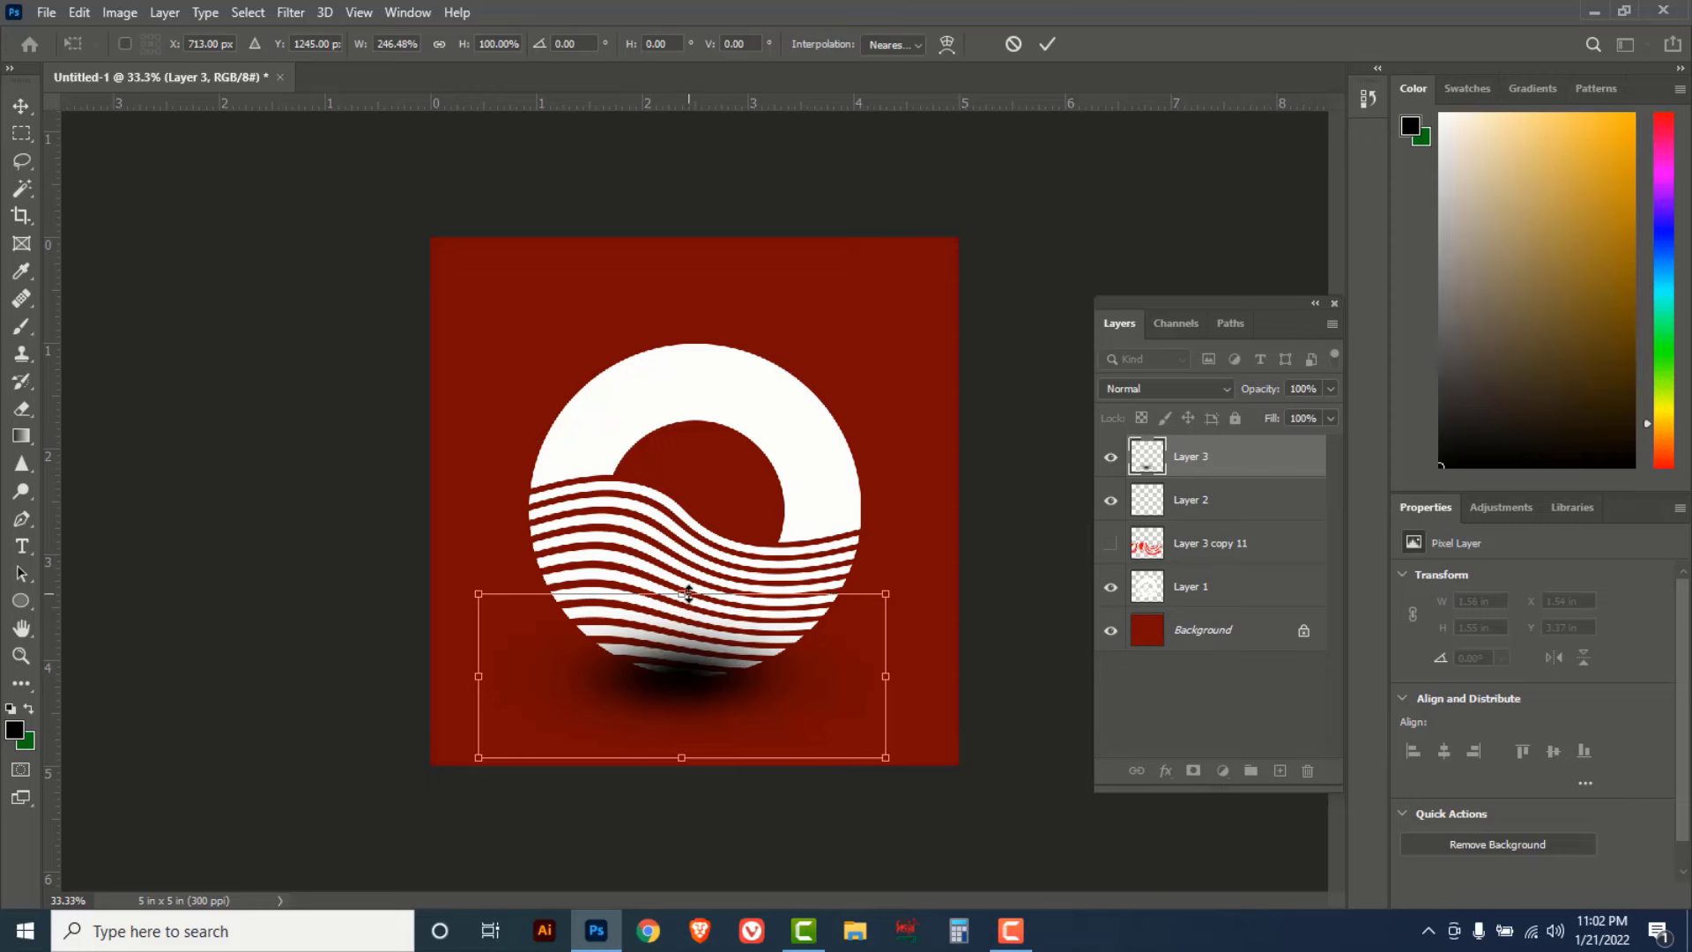
pyautogui.moveTo(682, 594); pyautogui.dragTo(680, 686)
pyautogui.moveTo(679, 757); pyautogui.dragTo(714, 722)
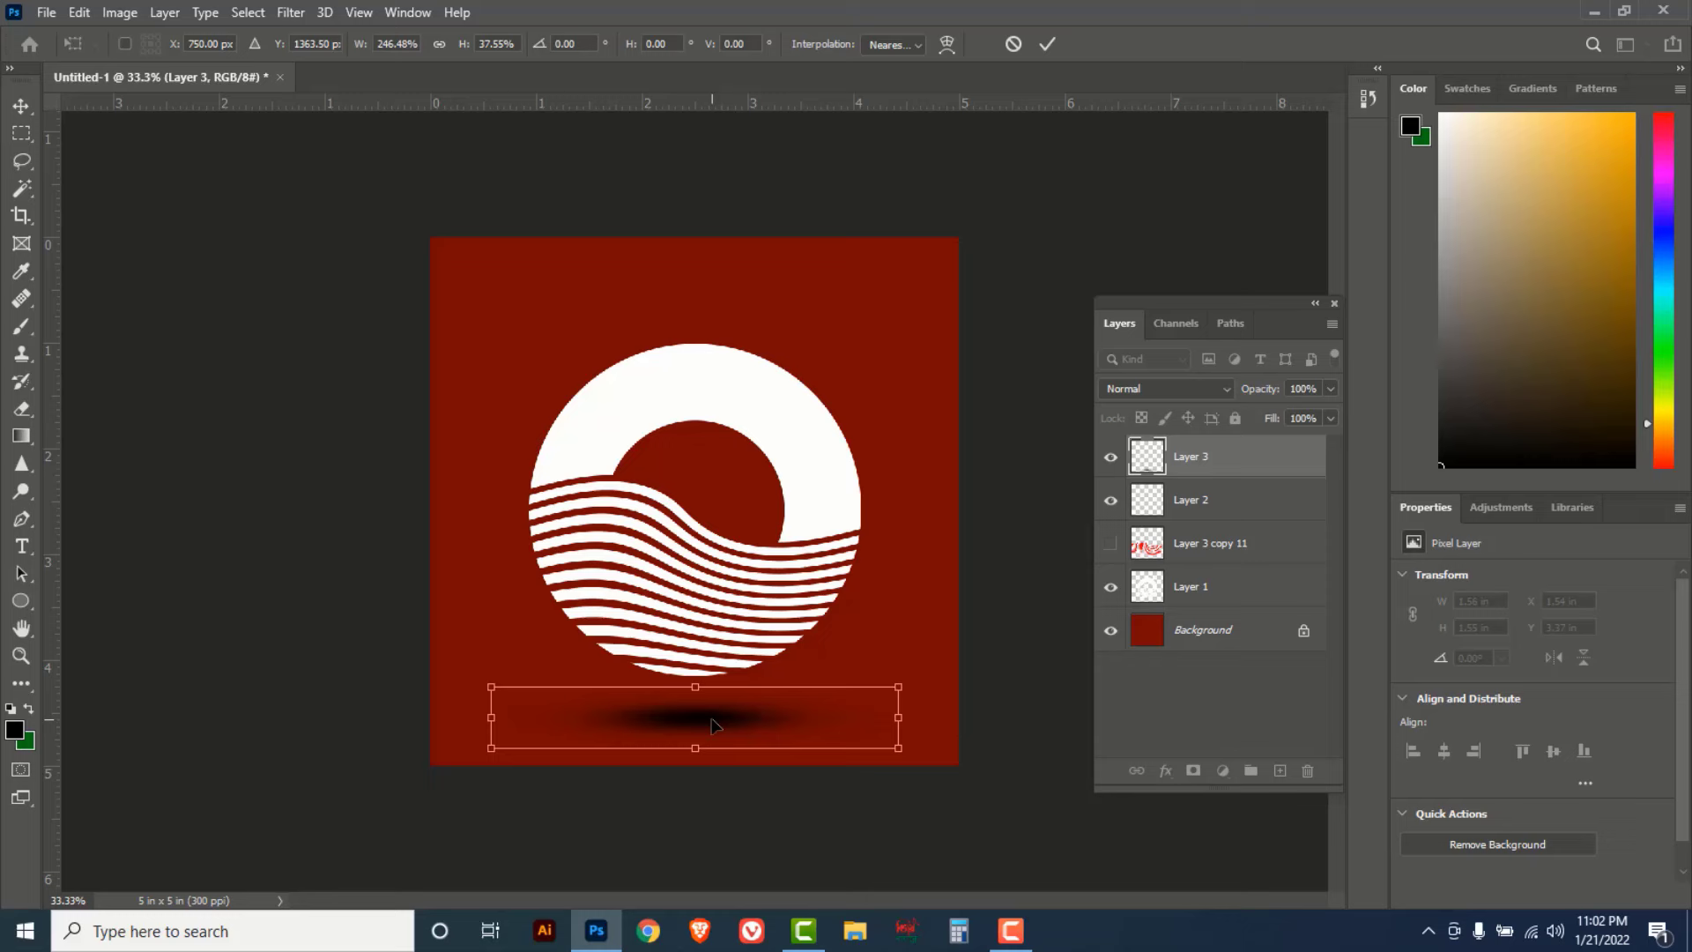
pyautogui.click(1049, 48)
pyautogui.press('b')
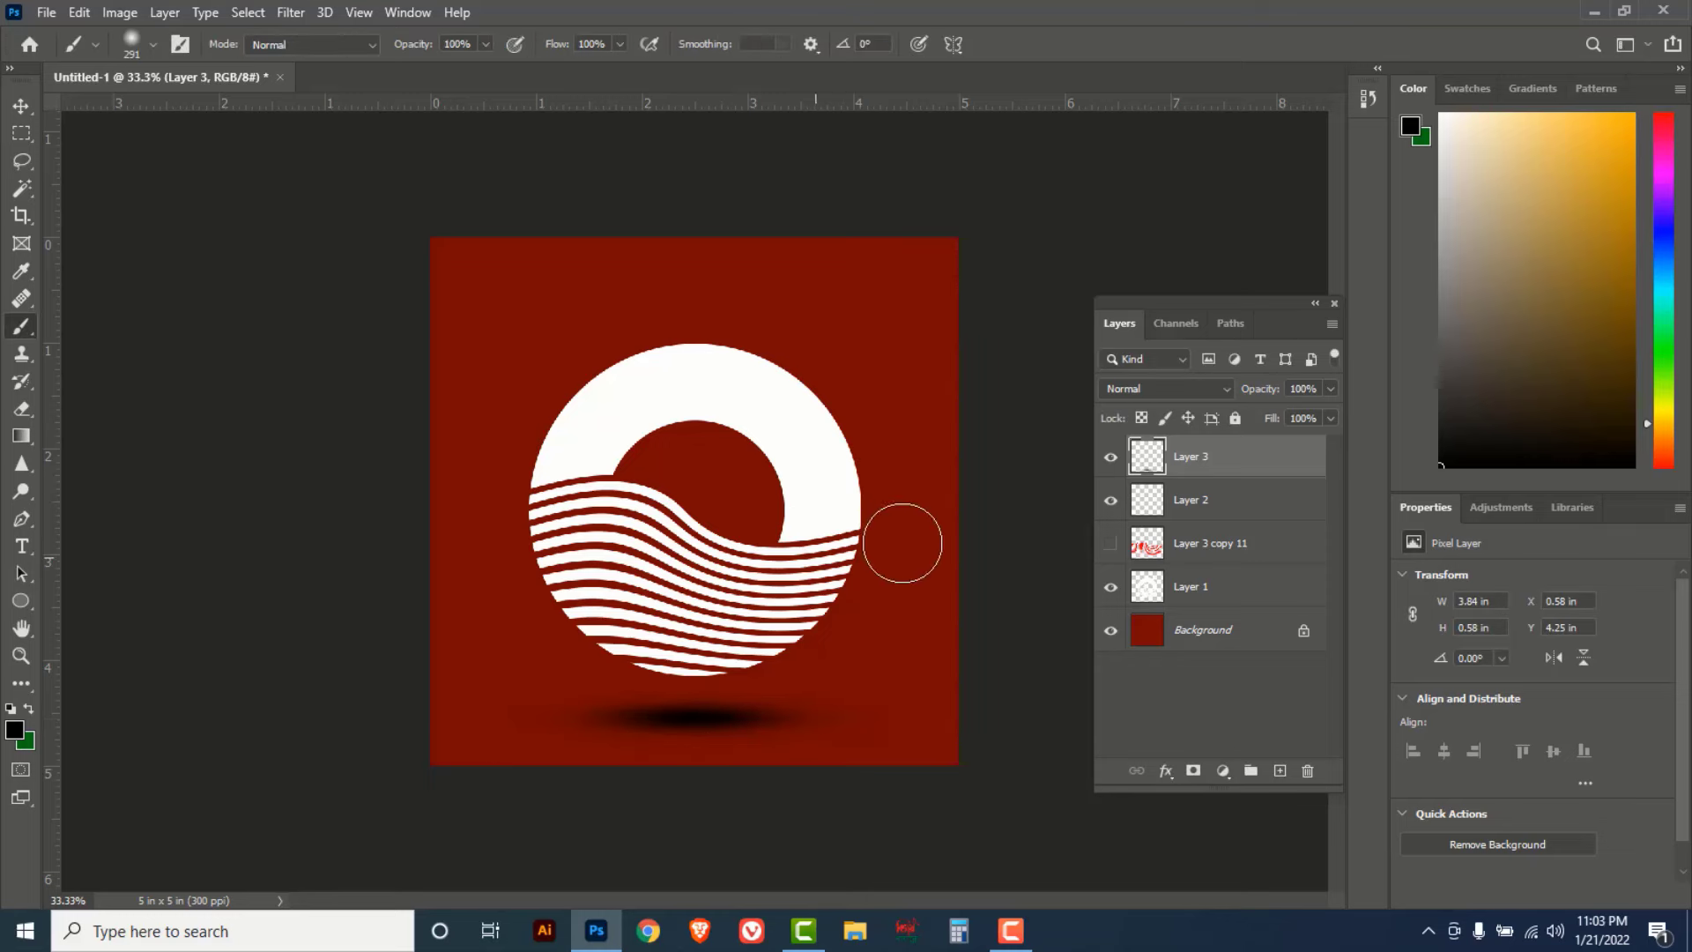
# - Set Layer 3's blend mode to Multiply with 59% opacity
pyautogui.click(1230, 396)
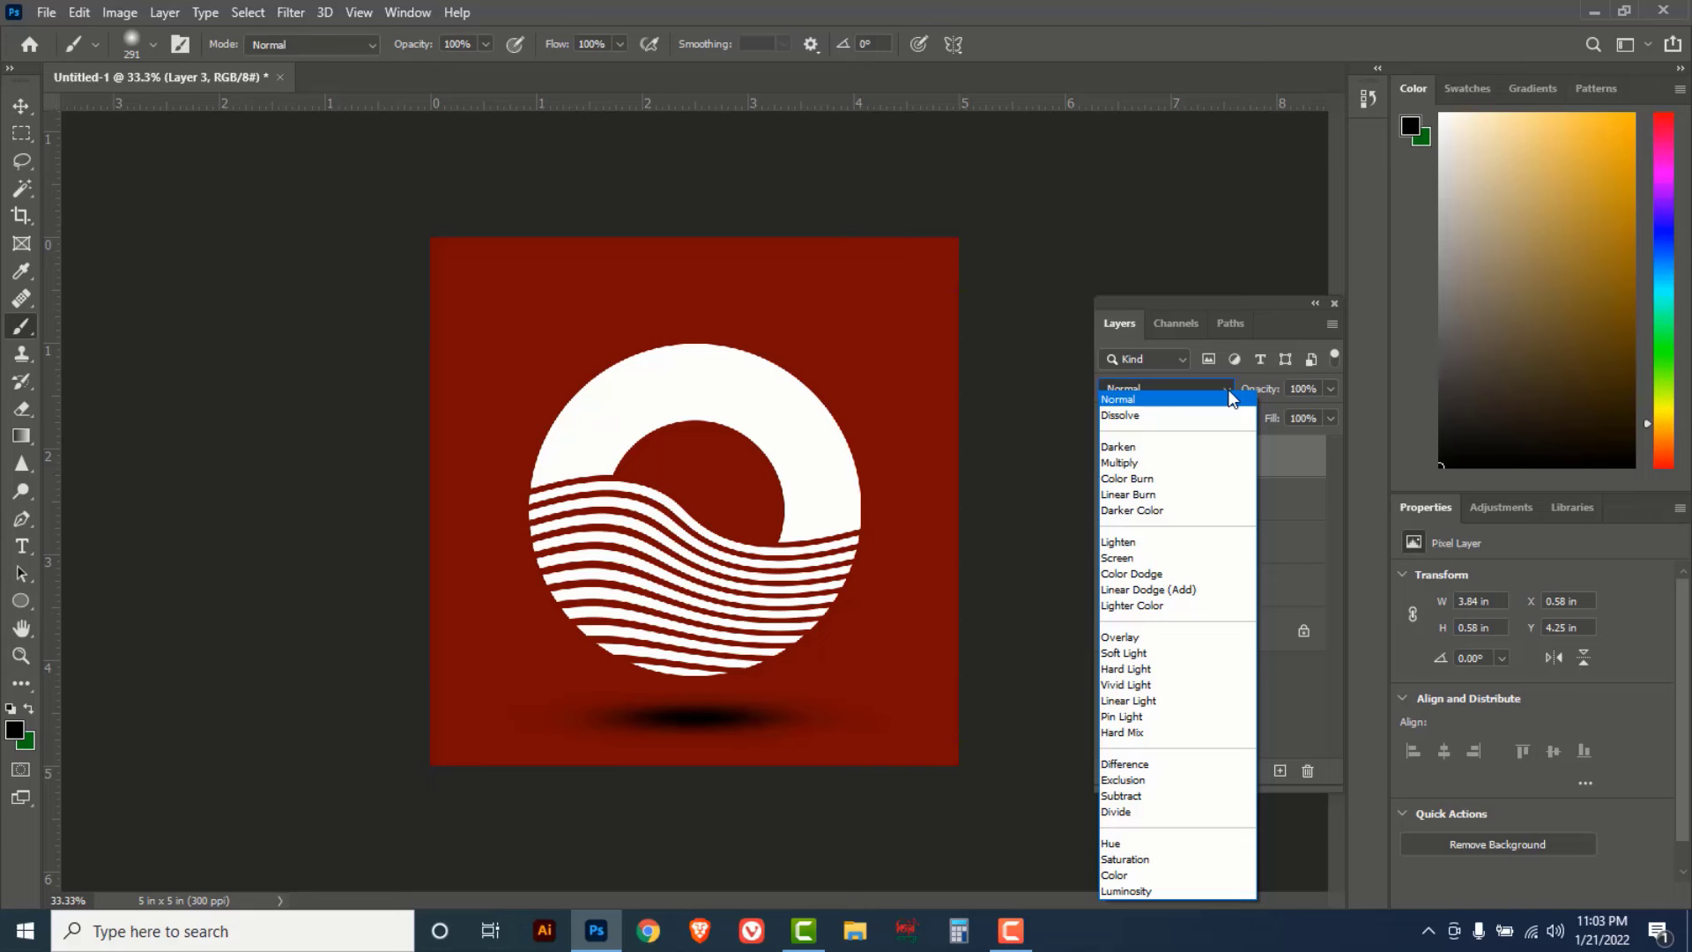
pyautogui.click(1153, 464)
pyautogui.click(1329, 389)
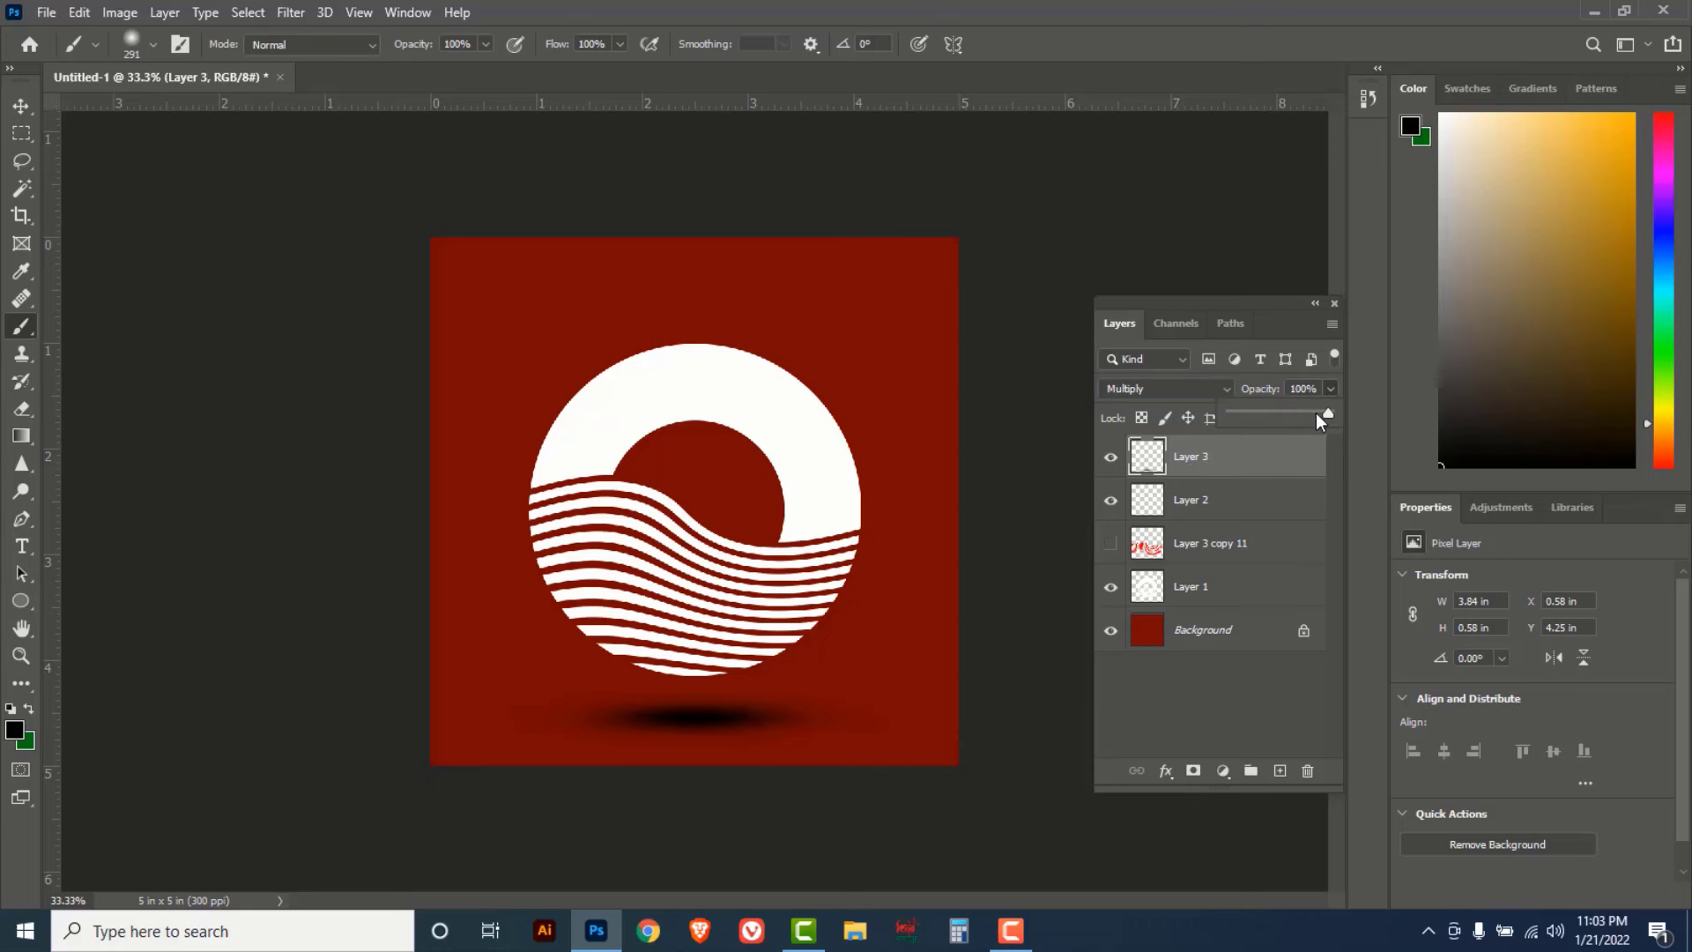
pyautogui.moveTo(1306, 416); pyautogui.dragTo(1303, 416)
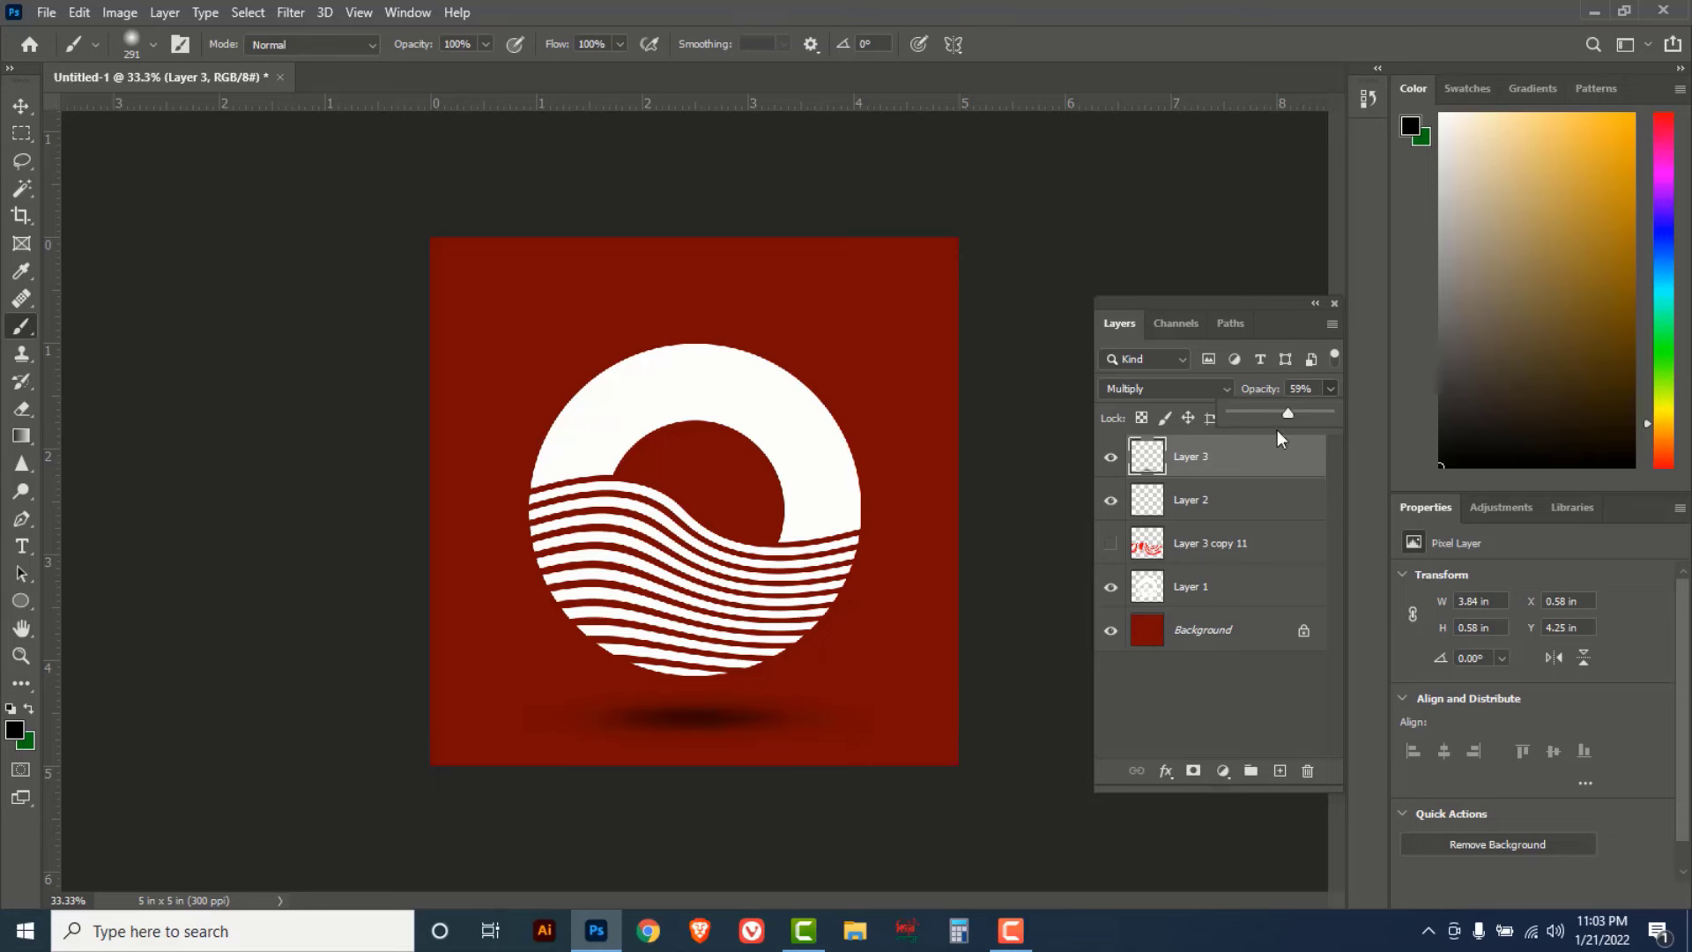
# - Select Layer 1, the ring artwork layer, in the Layers panel
pyautogui.click(1233, 457)
pyautogui.scroll(1, 763, 529)
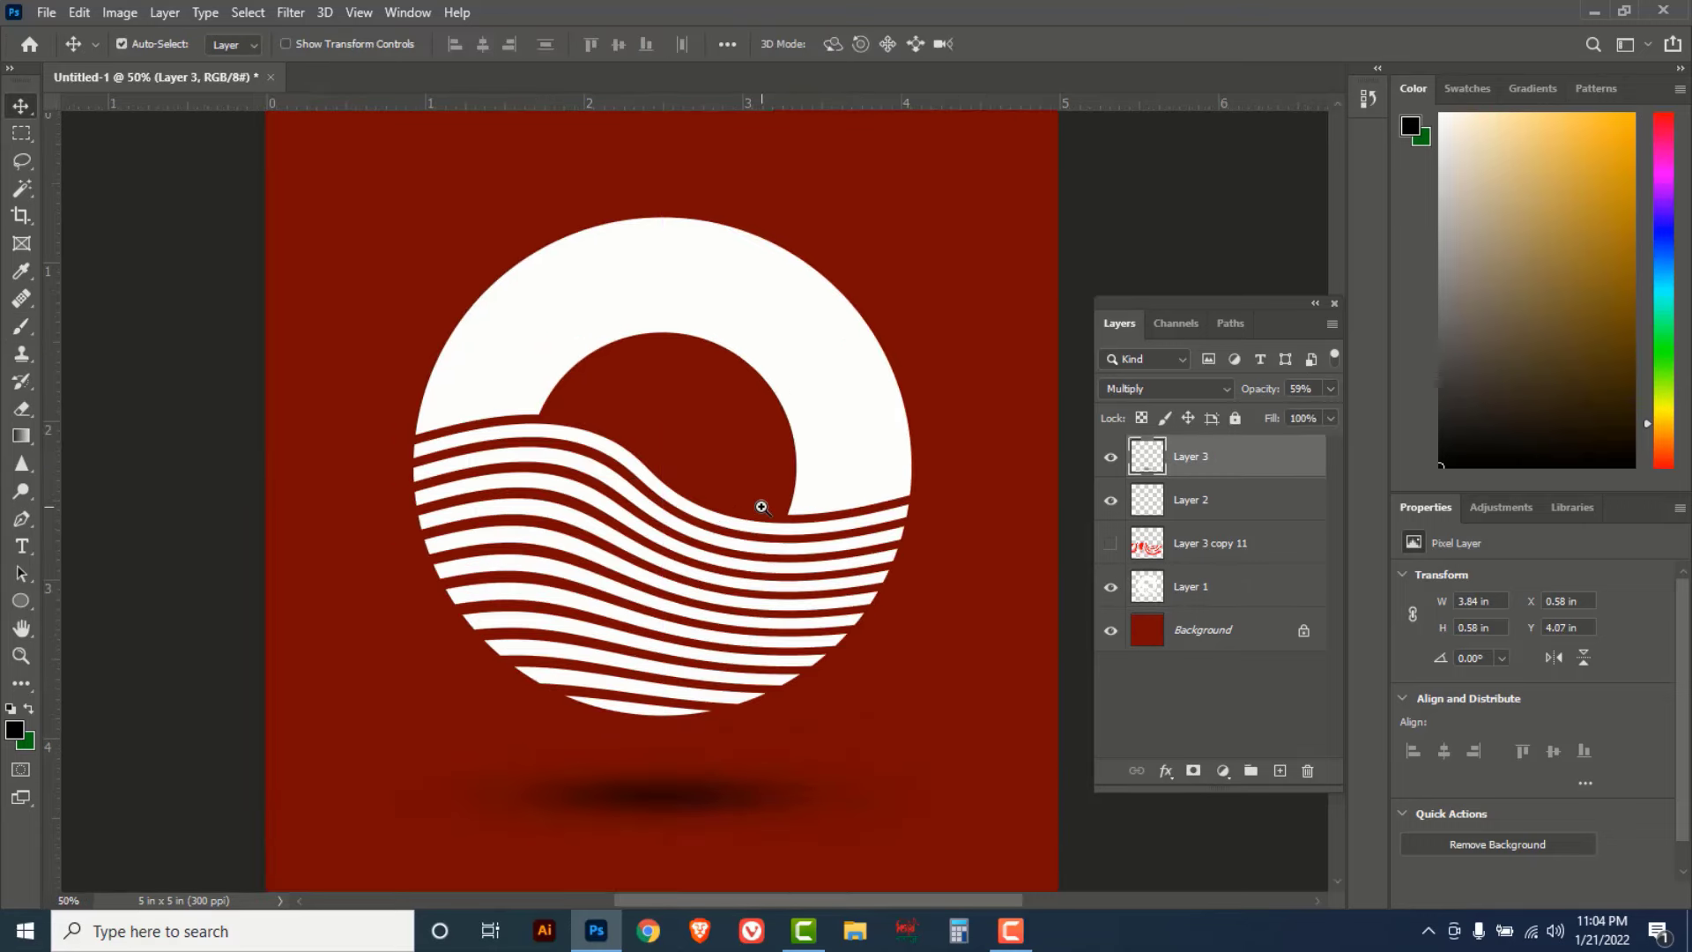
pyautogui.click(1226, 587)
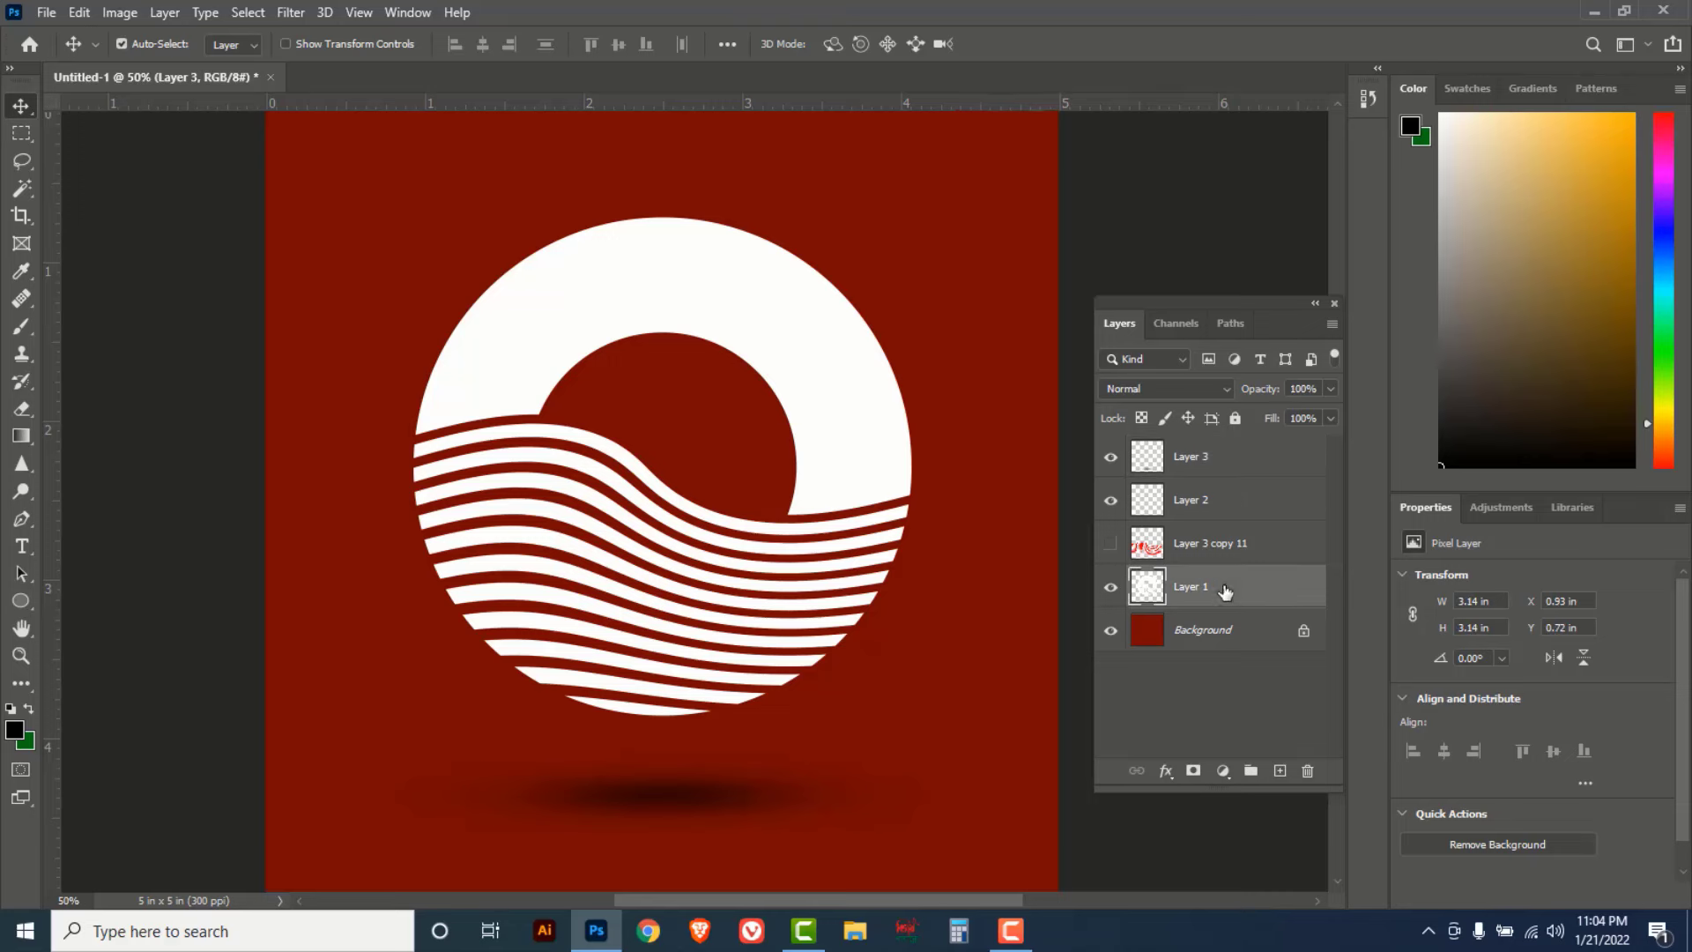
pyautogui.click(1109, 587)
# - Open Layer 1's Bevel & Emboss settings and move the Layer Style window to reveal the logo
pyautogui.click(1165, 772)
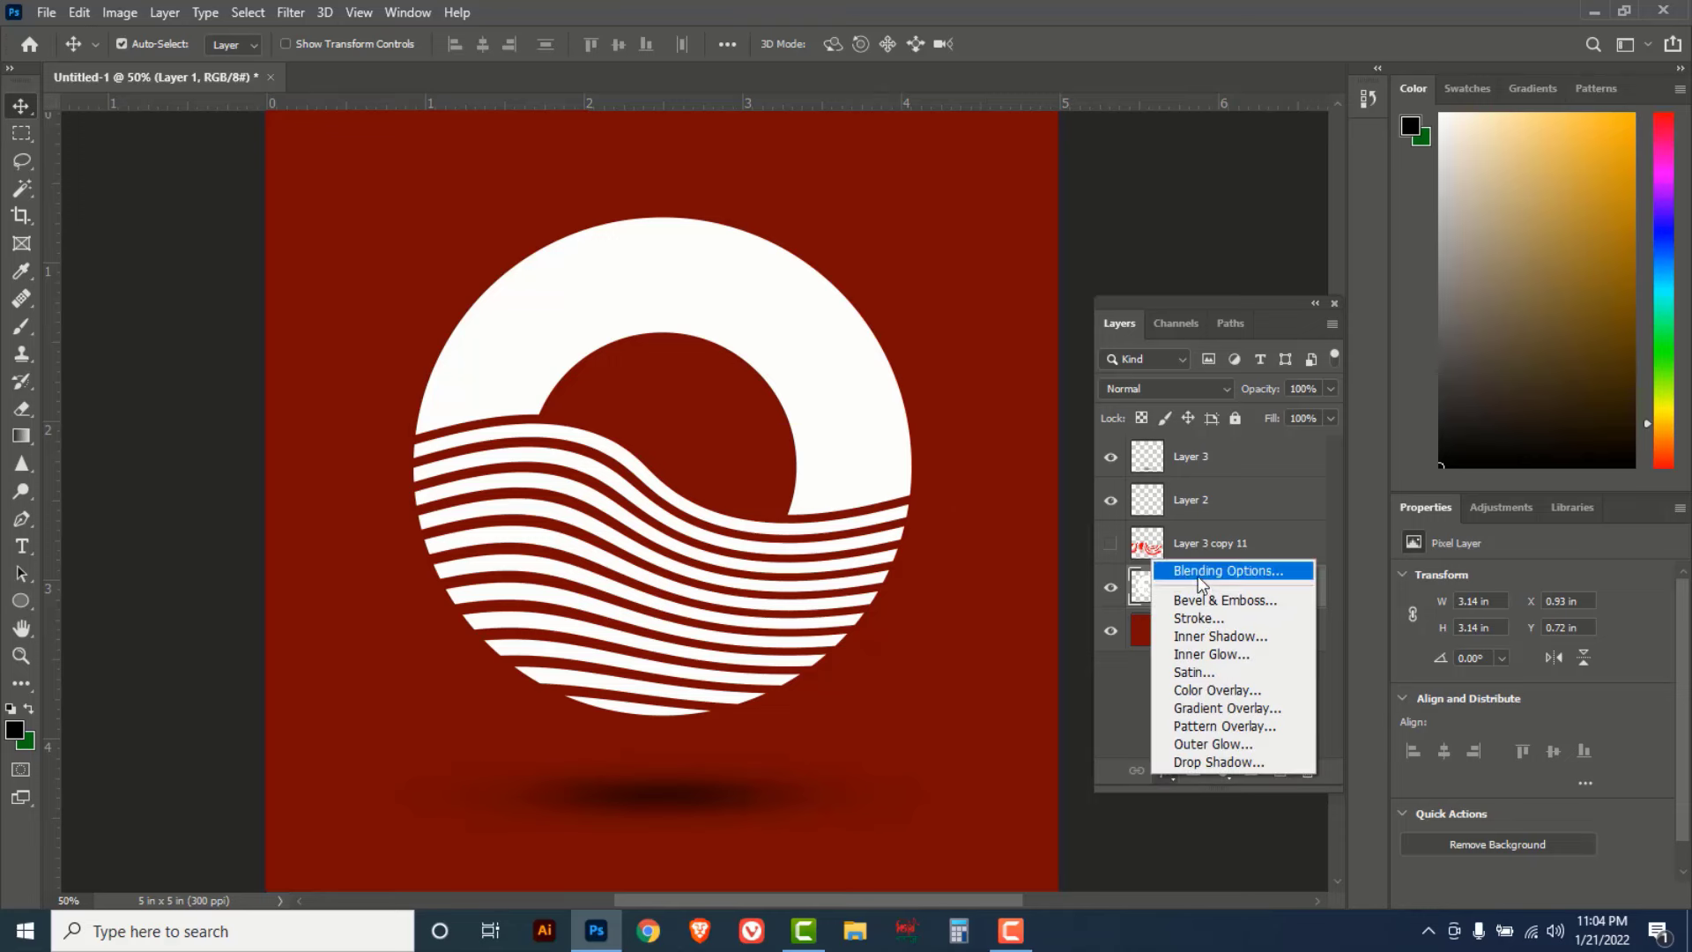
pyautogui.click(1198, 571)
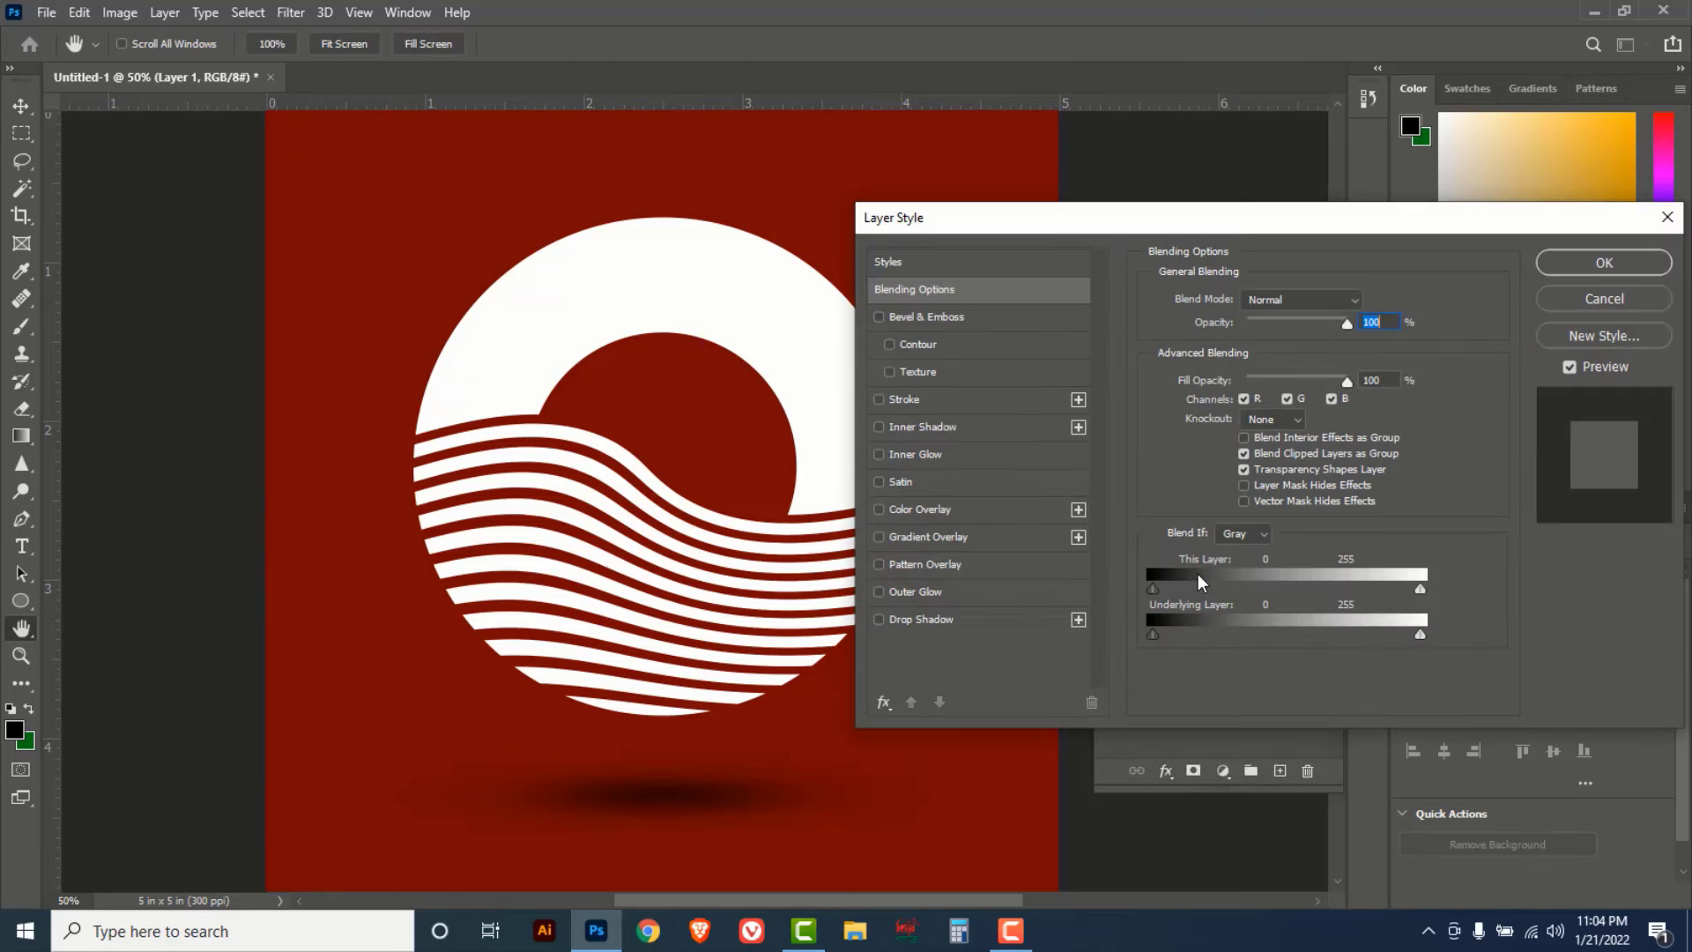
pyautogui.click(913, 326)
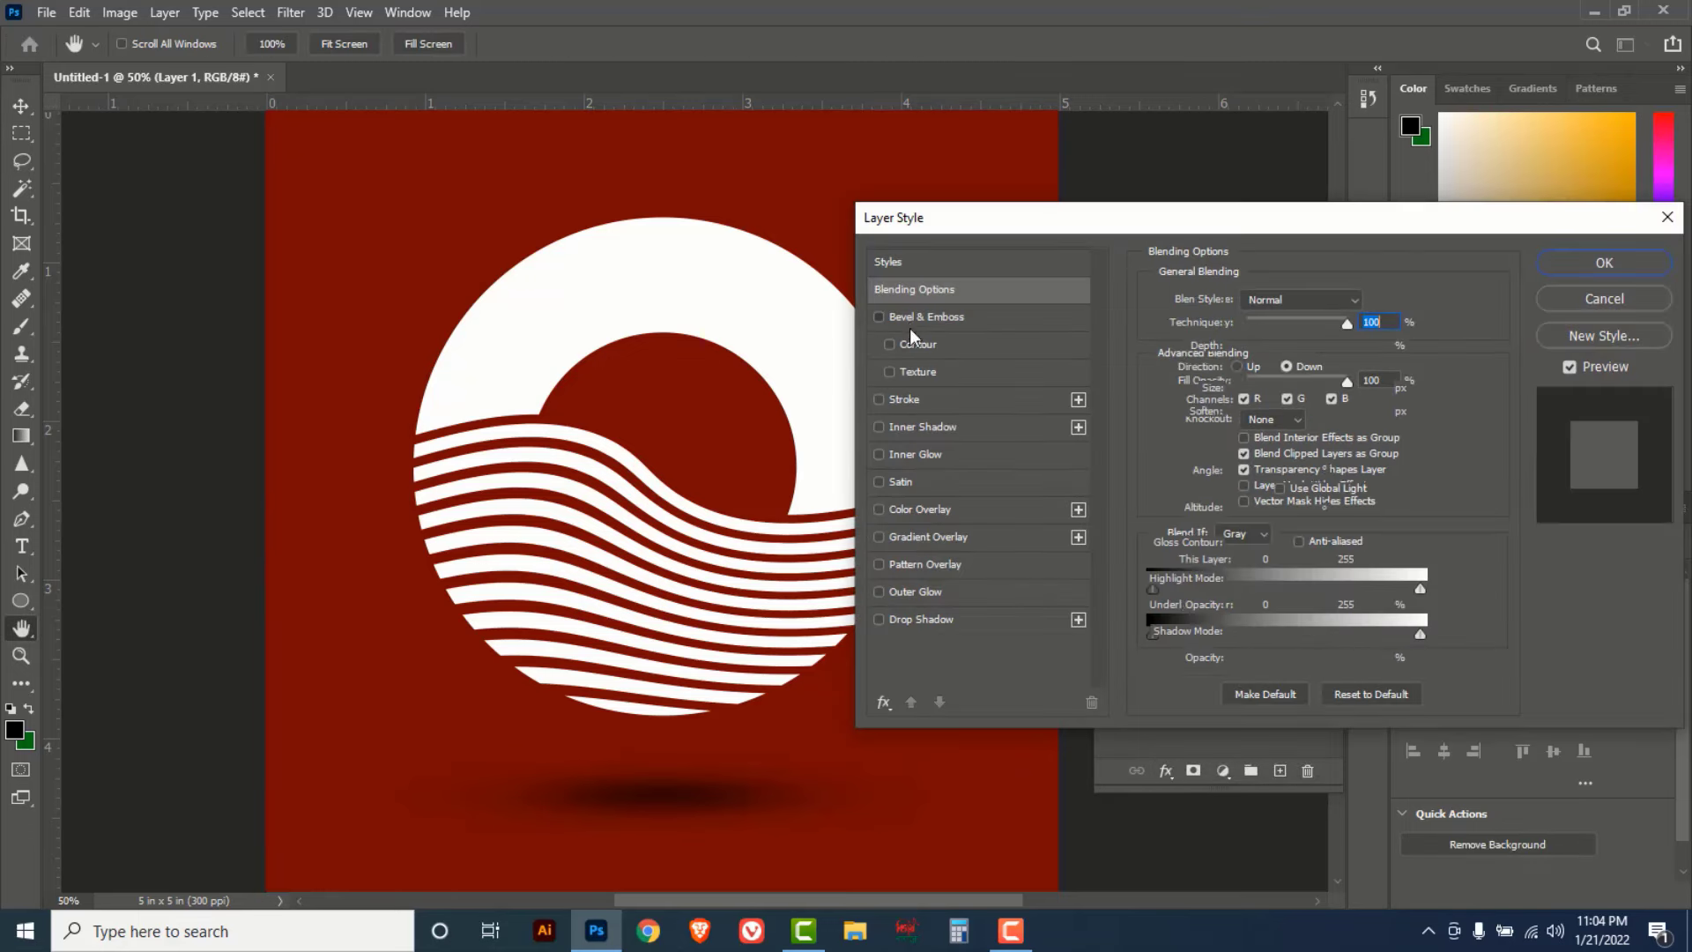
pyautogui.moveTo(944, 234); pyautogui.dragTo(996, 234)
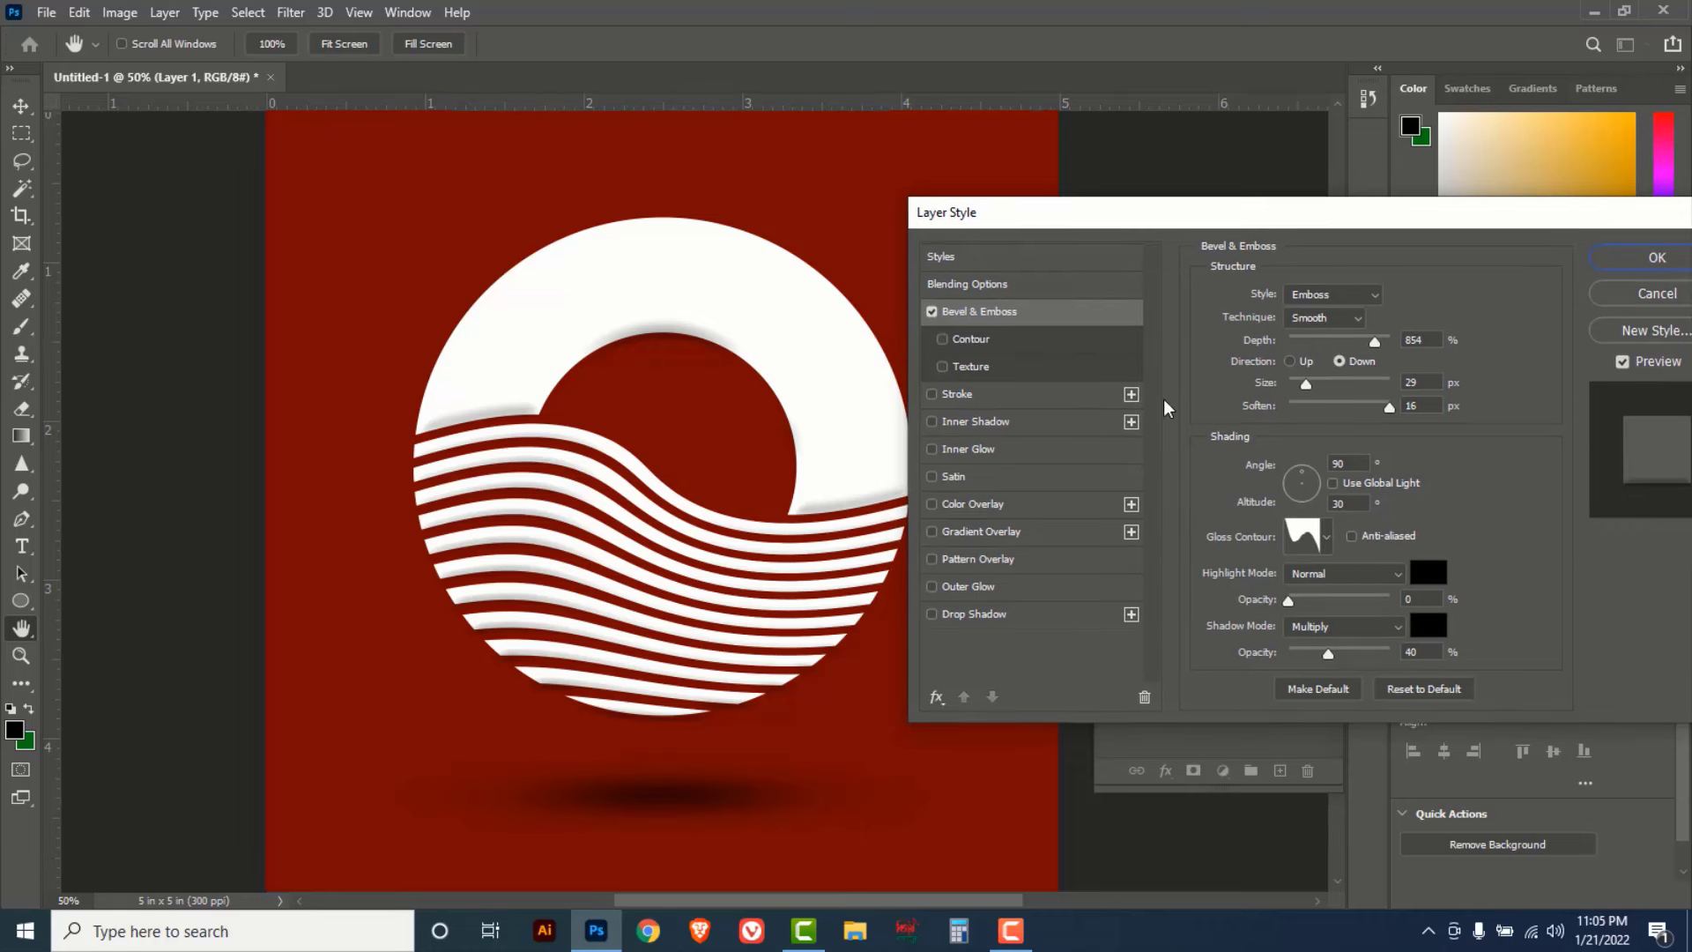
# - Preview the Outer Bevel, Inner Bevel, Emboss, Pillow Emboss and Stroke Emboss styles, then choose Inner Bevel
pyautogui.click(1378, 296)
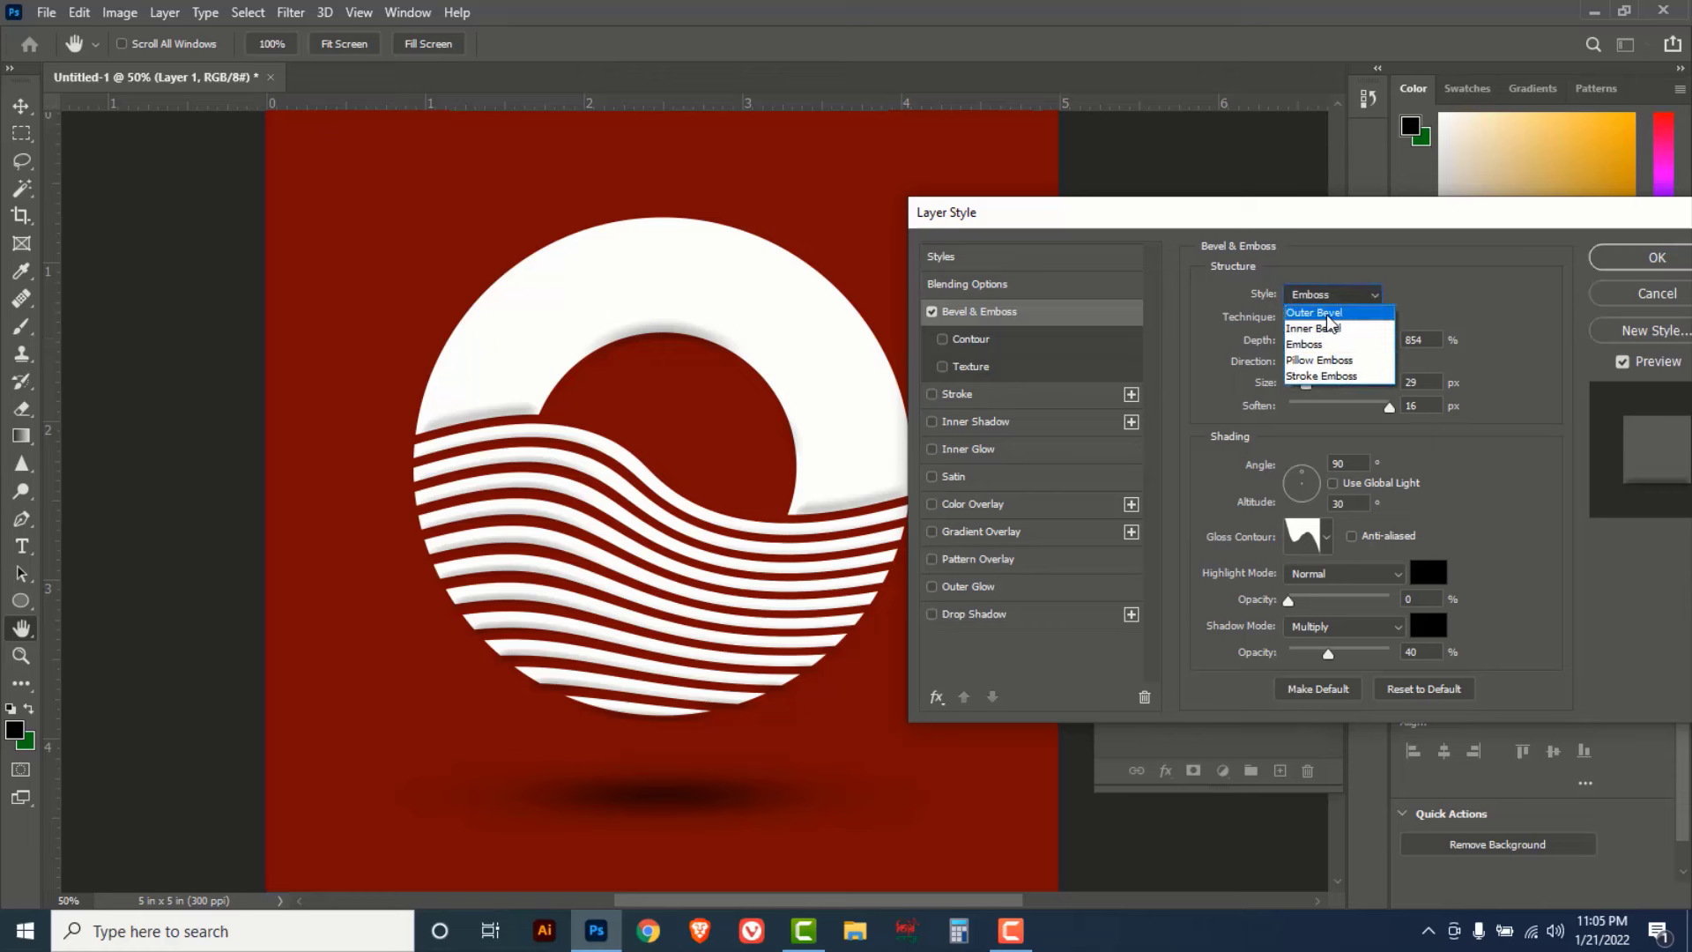
pyautogui.click(1326, 316)
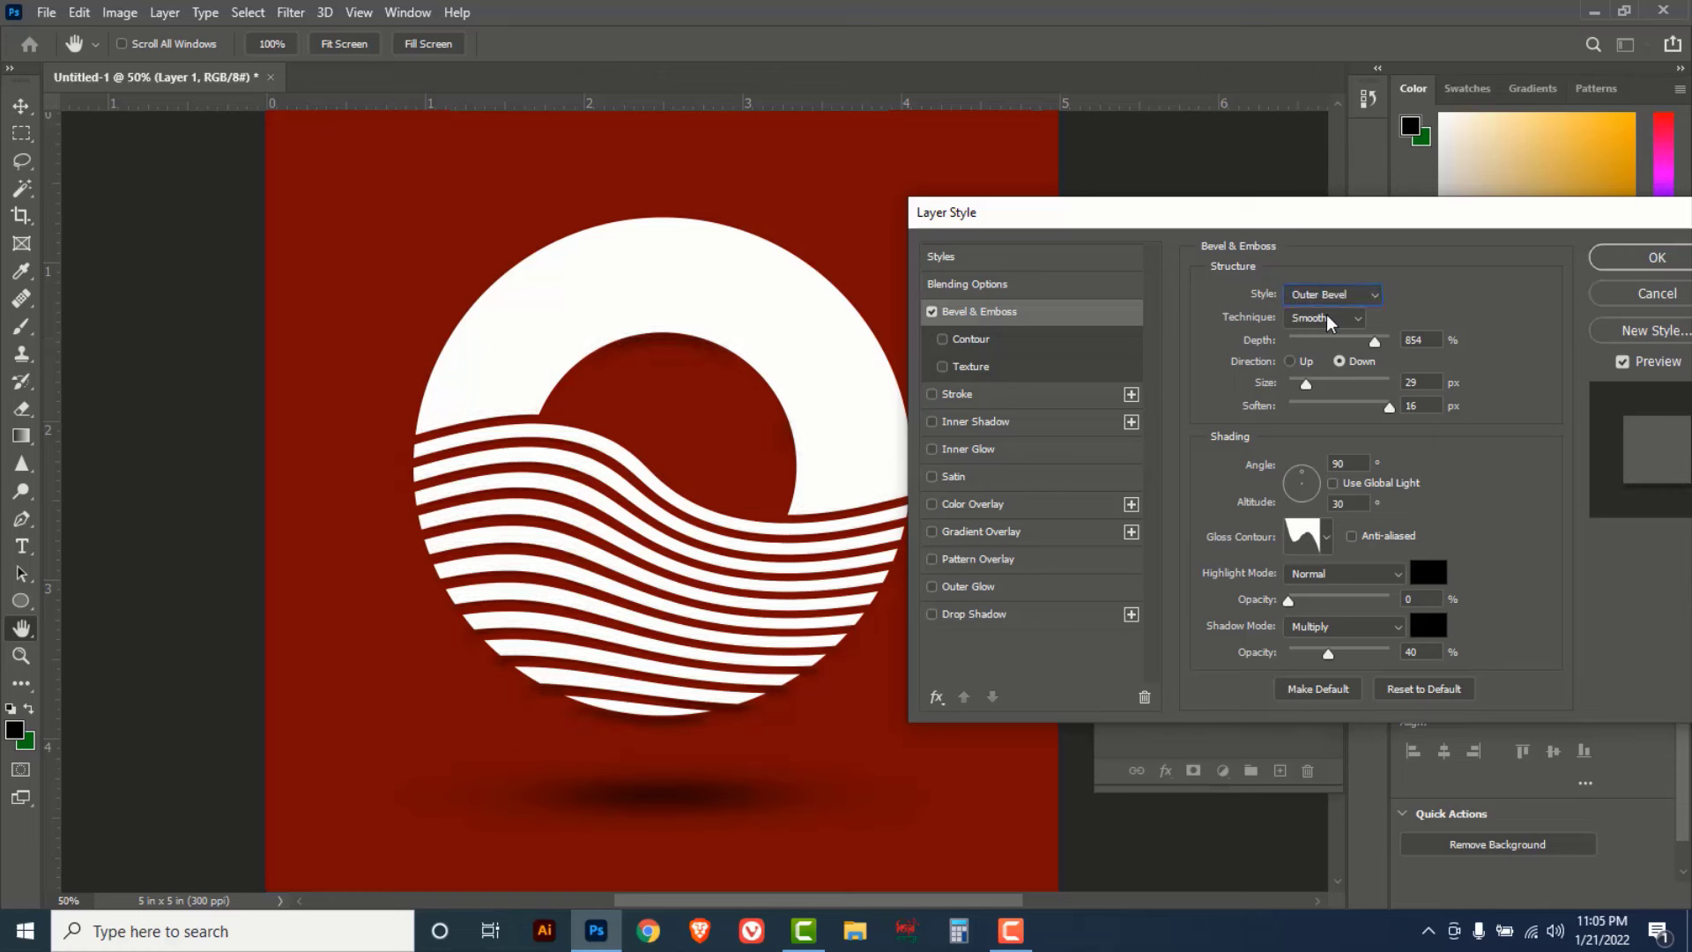
pyautogui.click(1370, 300)
pyautogui.click(1318, 317)
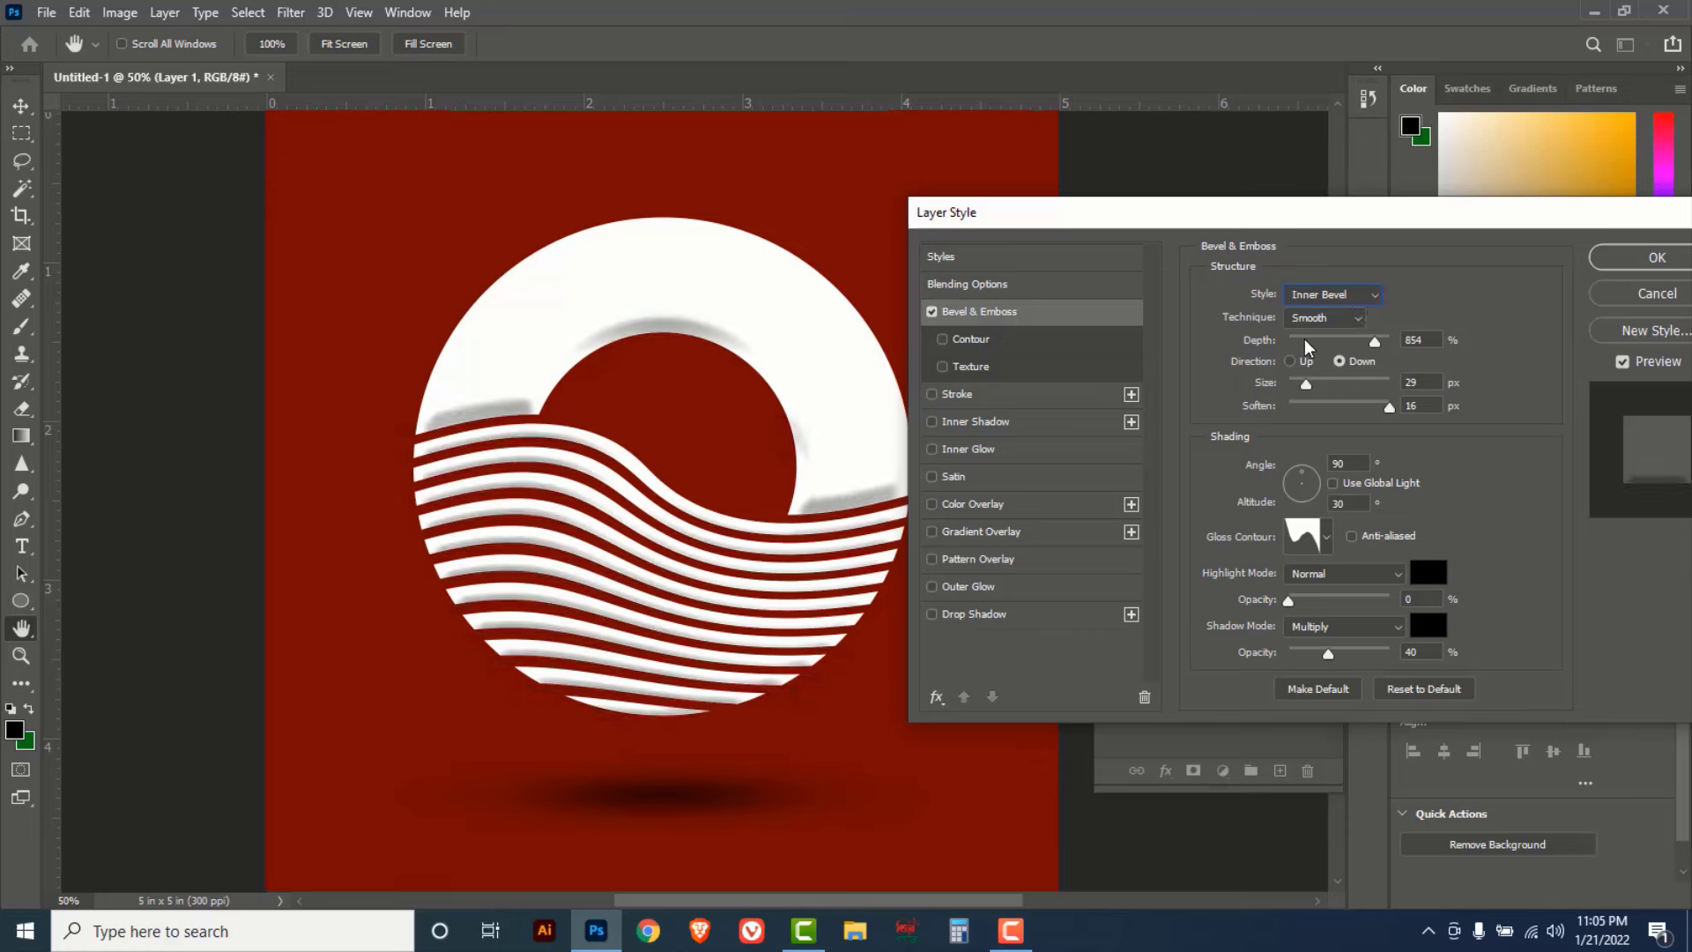
pyautogui.click(1371, 300)
pyautogui.click(1366, 326)
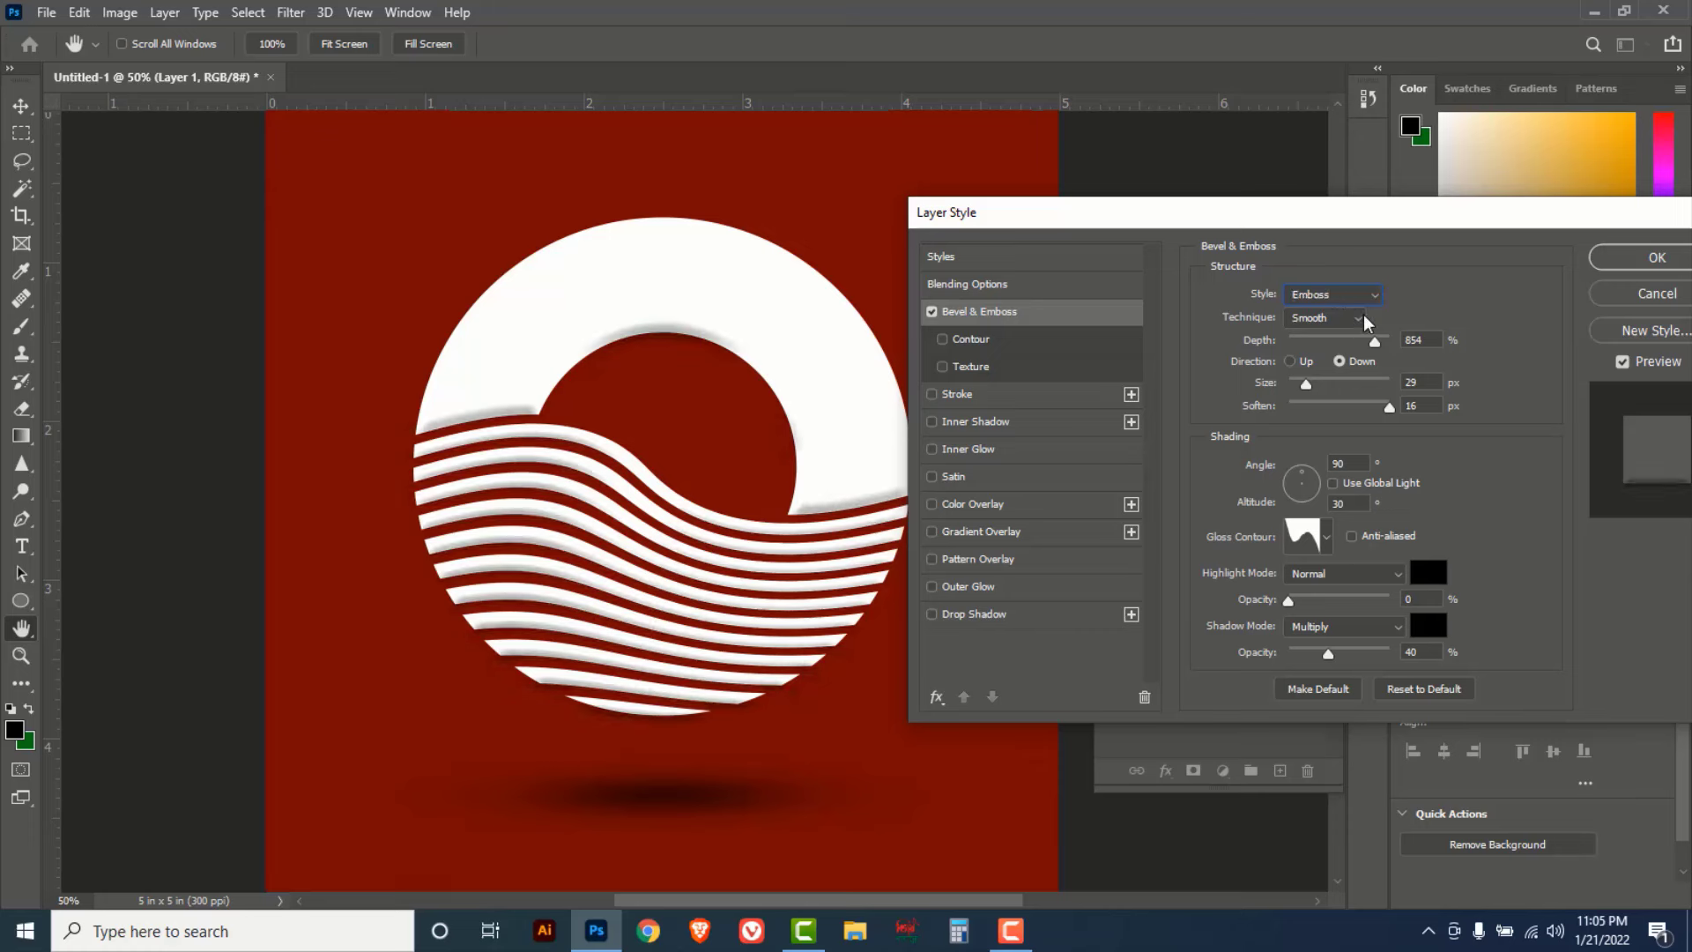
pyautogui.click(1373, 298)
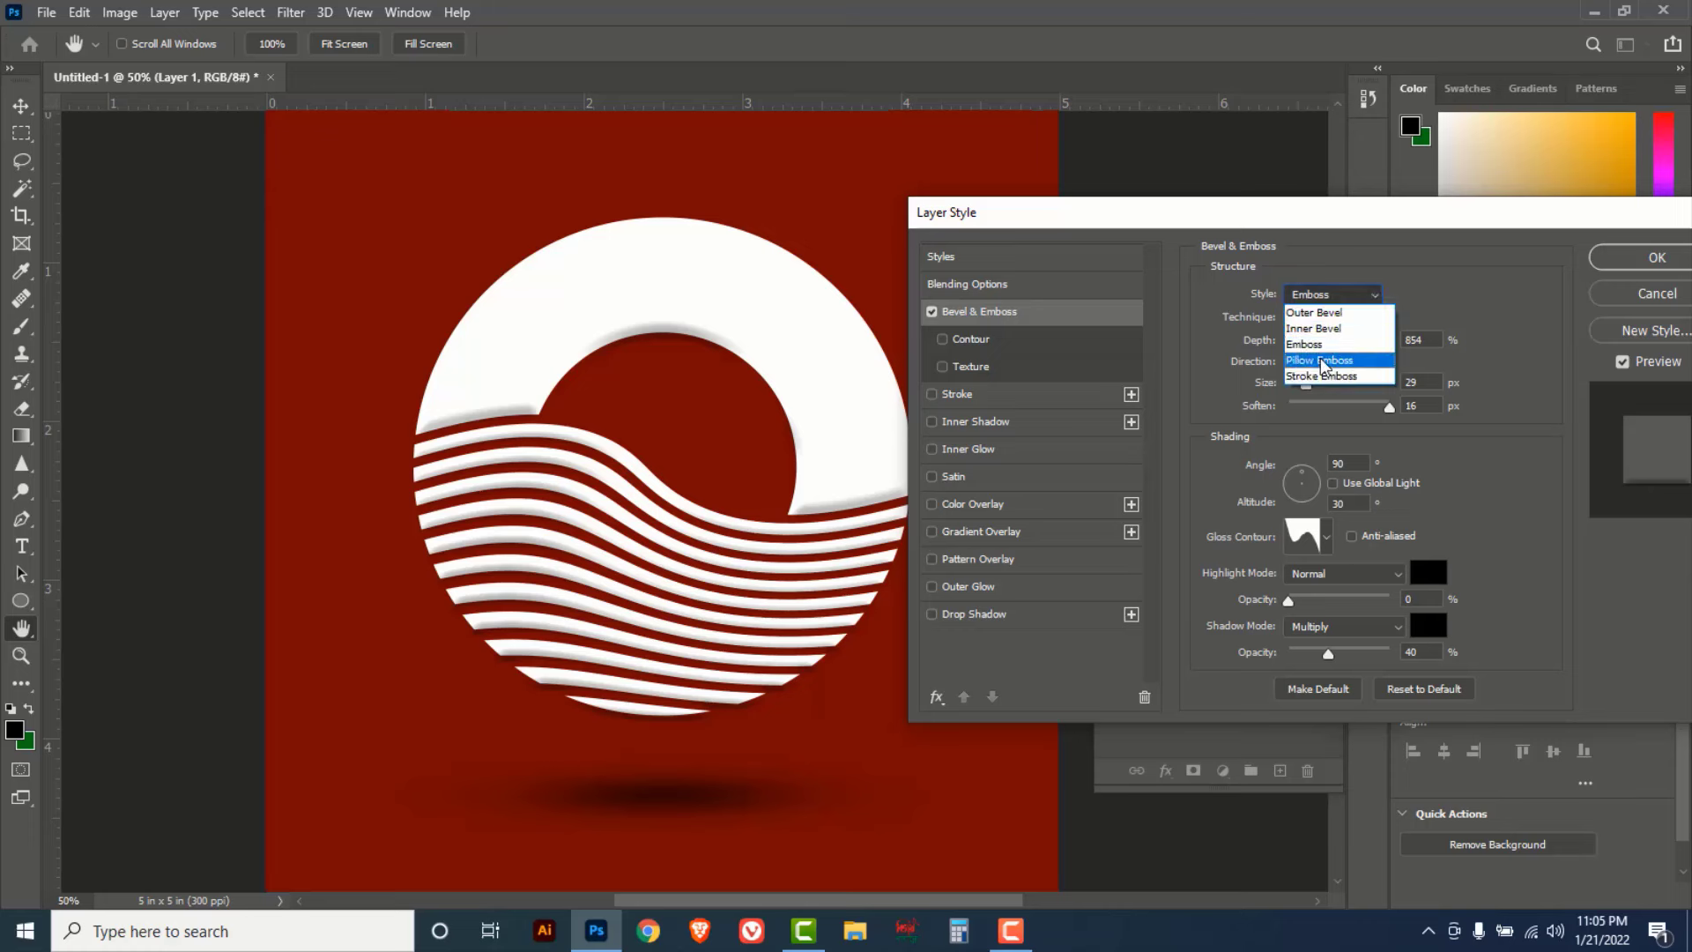
pyautogui.click(1322, 361)
pyautogui.click(1375, 299)
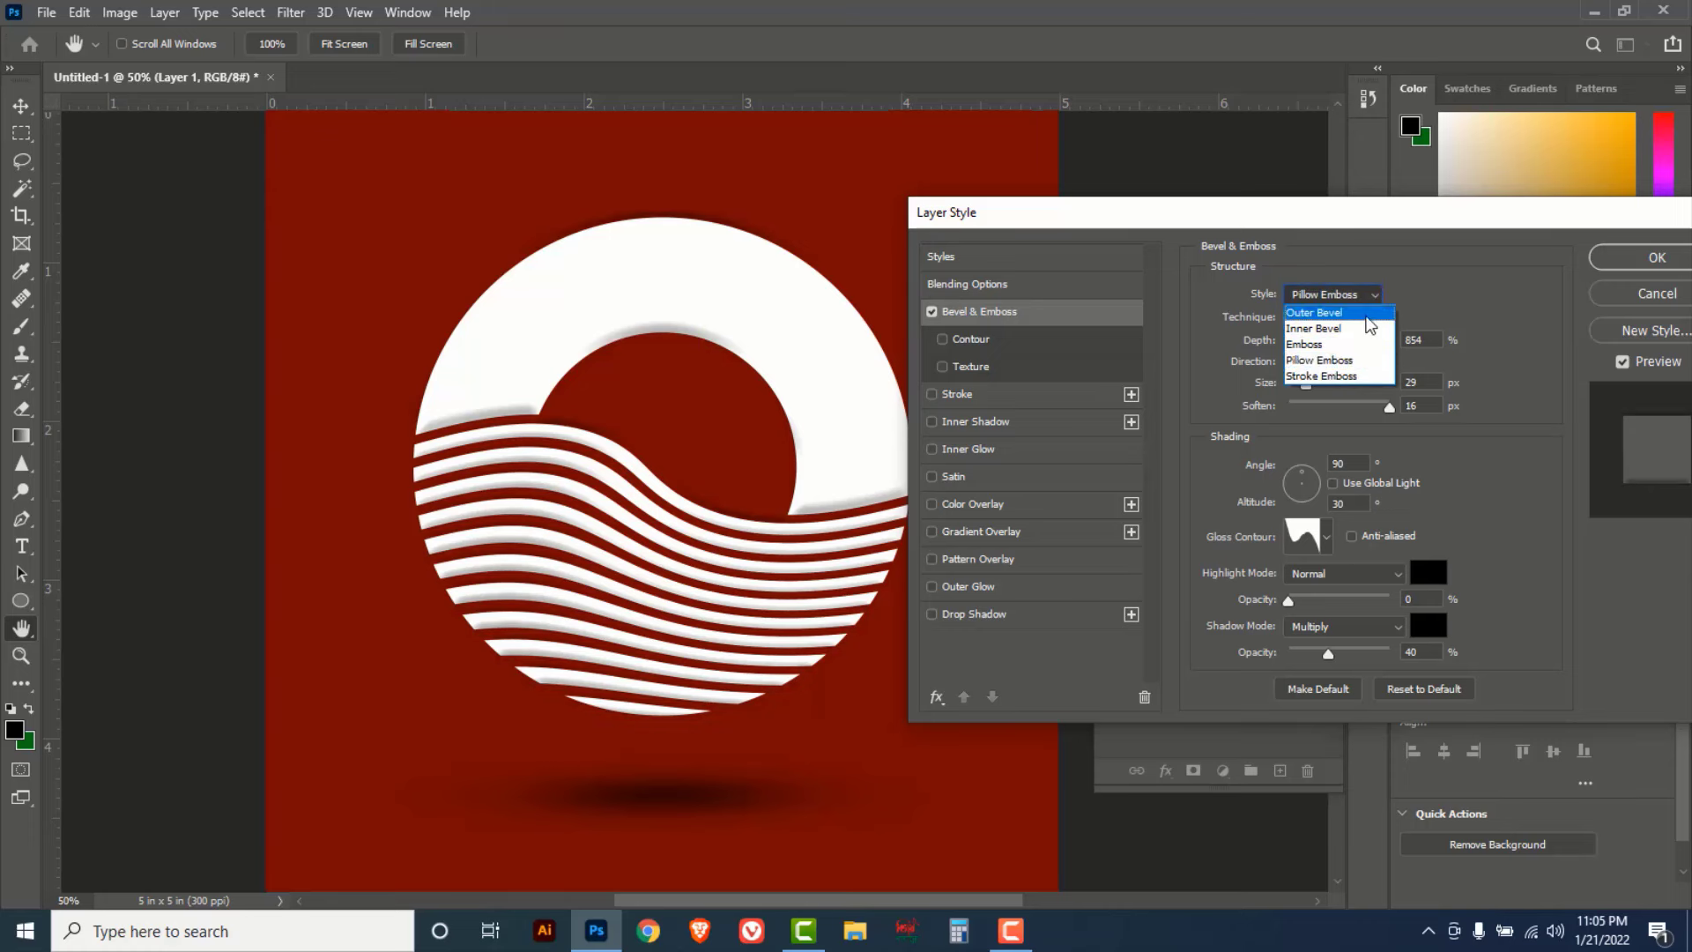
pyautogui.click(1332, 376)
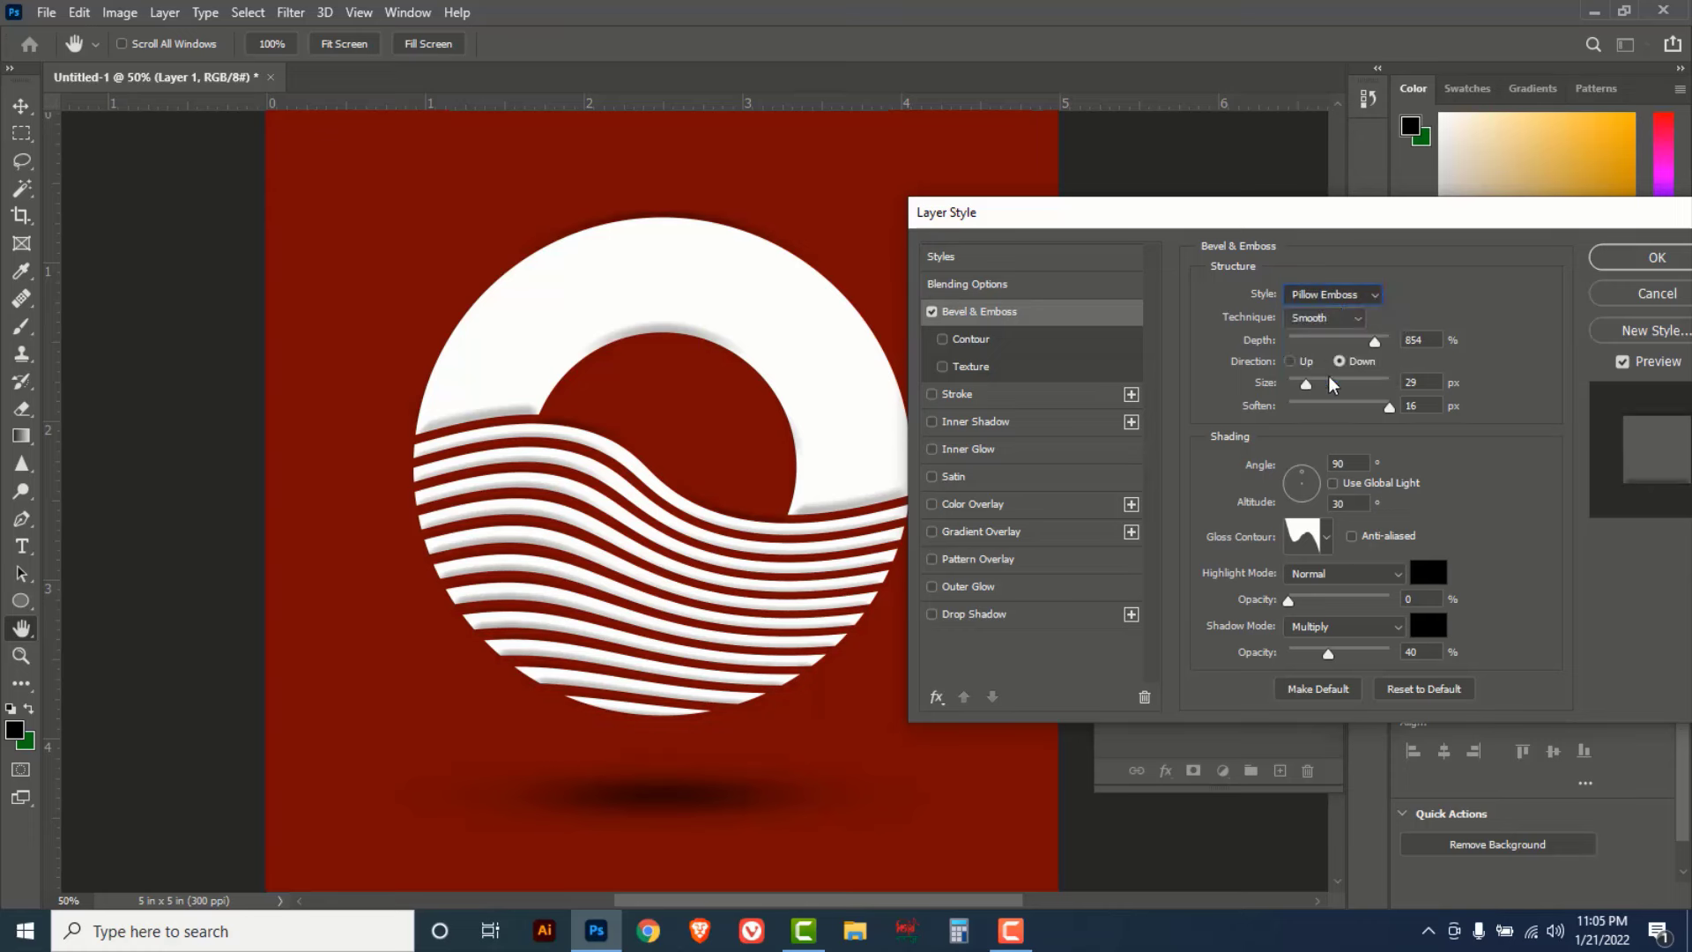
pyautogui.click(1373, 298)
pyautogui.click(1328, 332)
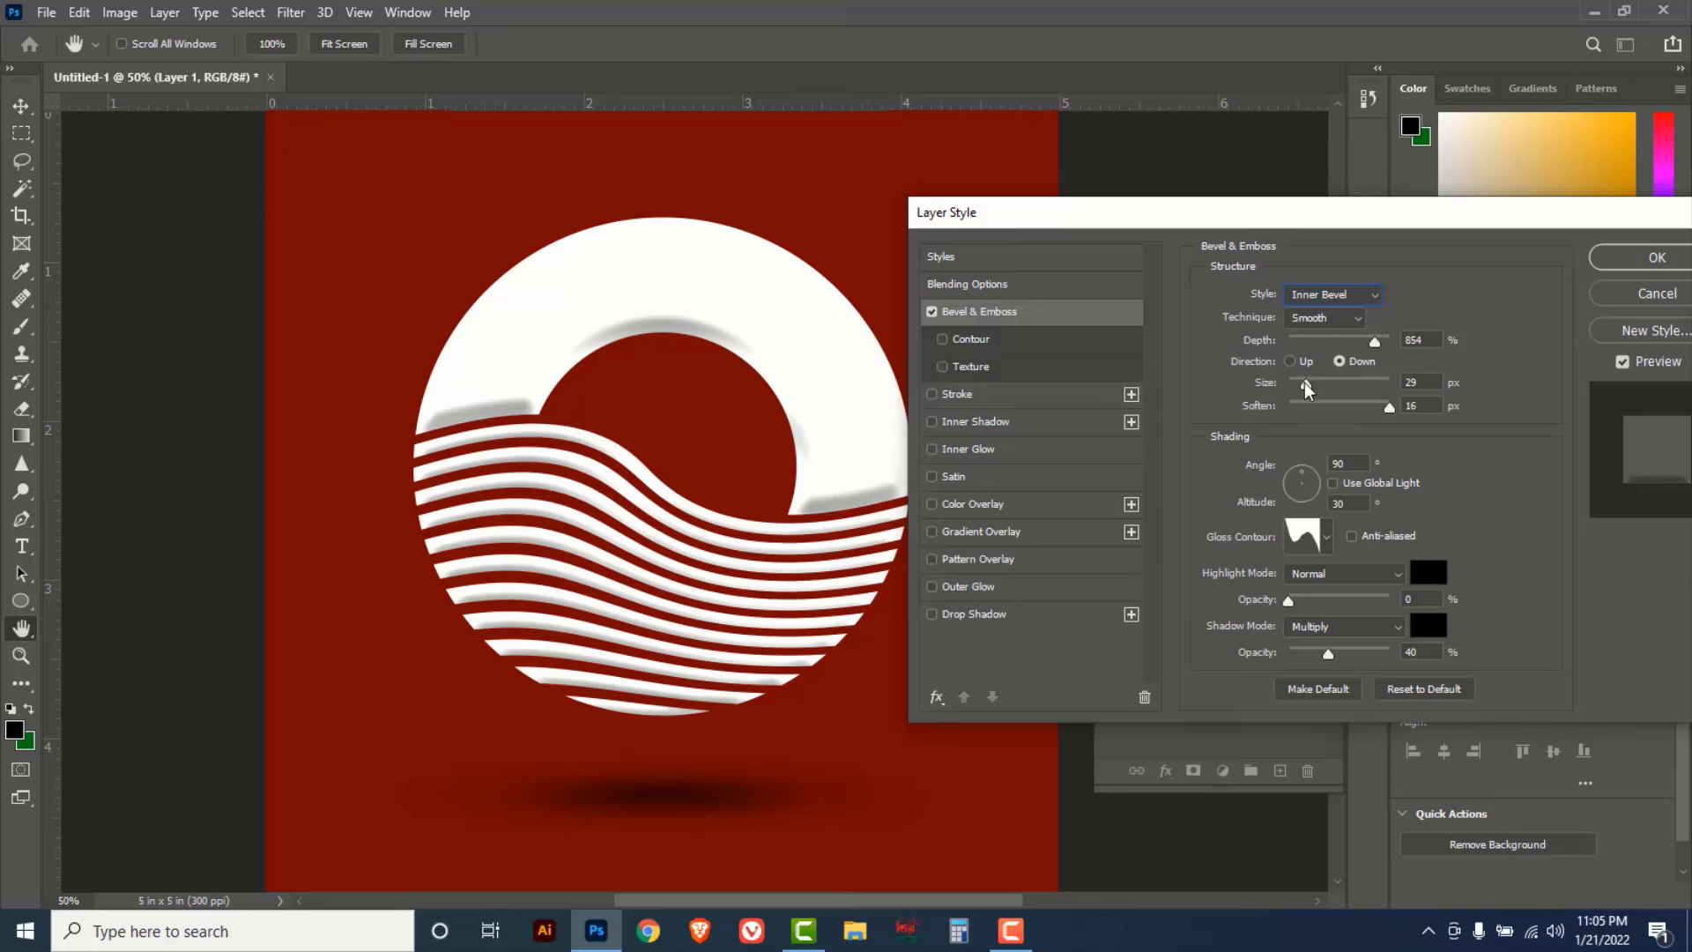
# - Set the bevel size to 24 px and depth to 761%, keeping Direction on Down
pyautogui.moveTo(1306, 384)
pyautogui.mouseDown()
pyautogui.moveTo(1326, 385)
pyautogui.moveTo(1304, 385)
pyautogui.mouseUp()
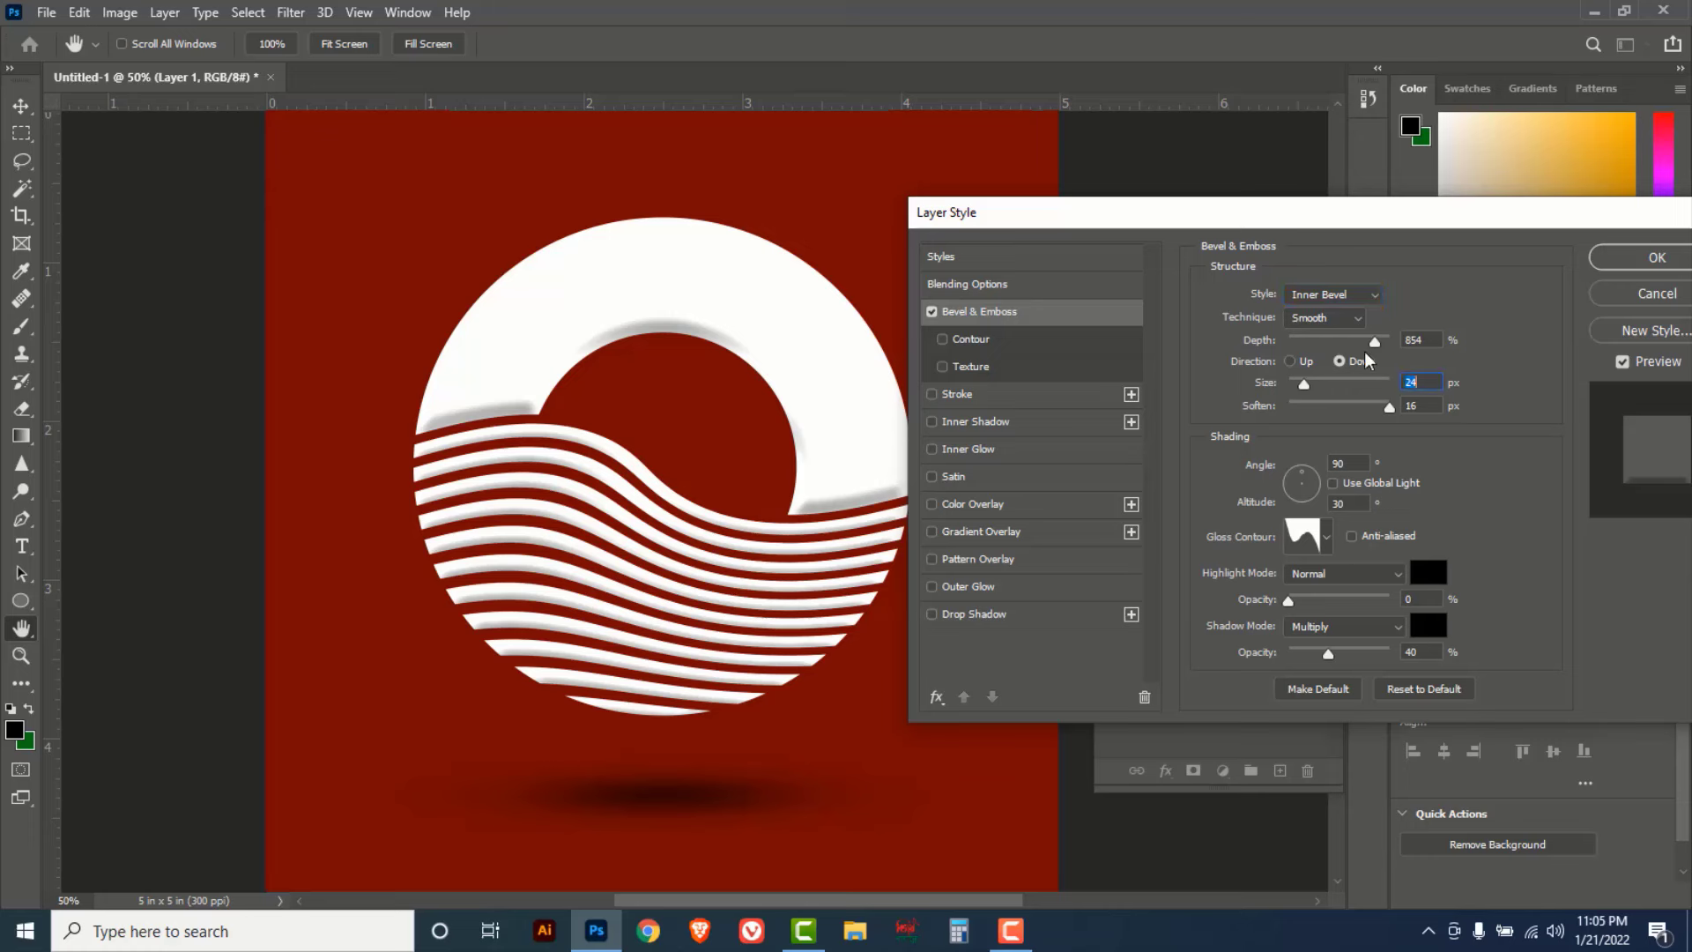
pyautogui.moveTo(1374, 341); pyautogui.dragTo(1365, 343)
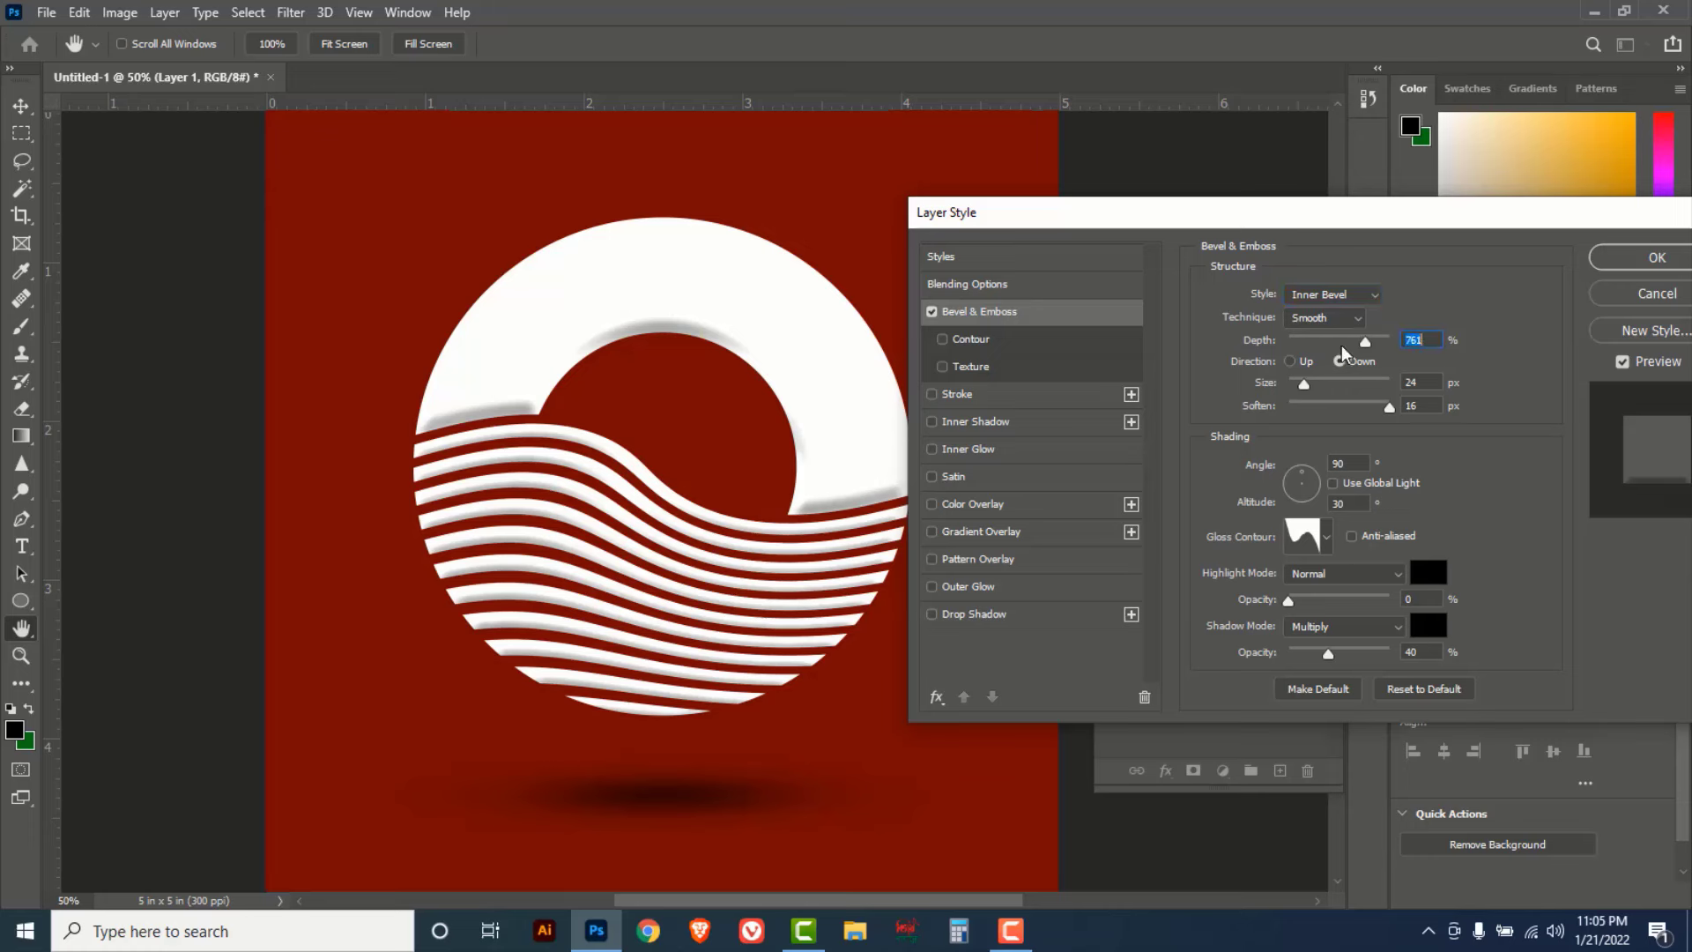
pyautogui.click(1290, 361)
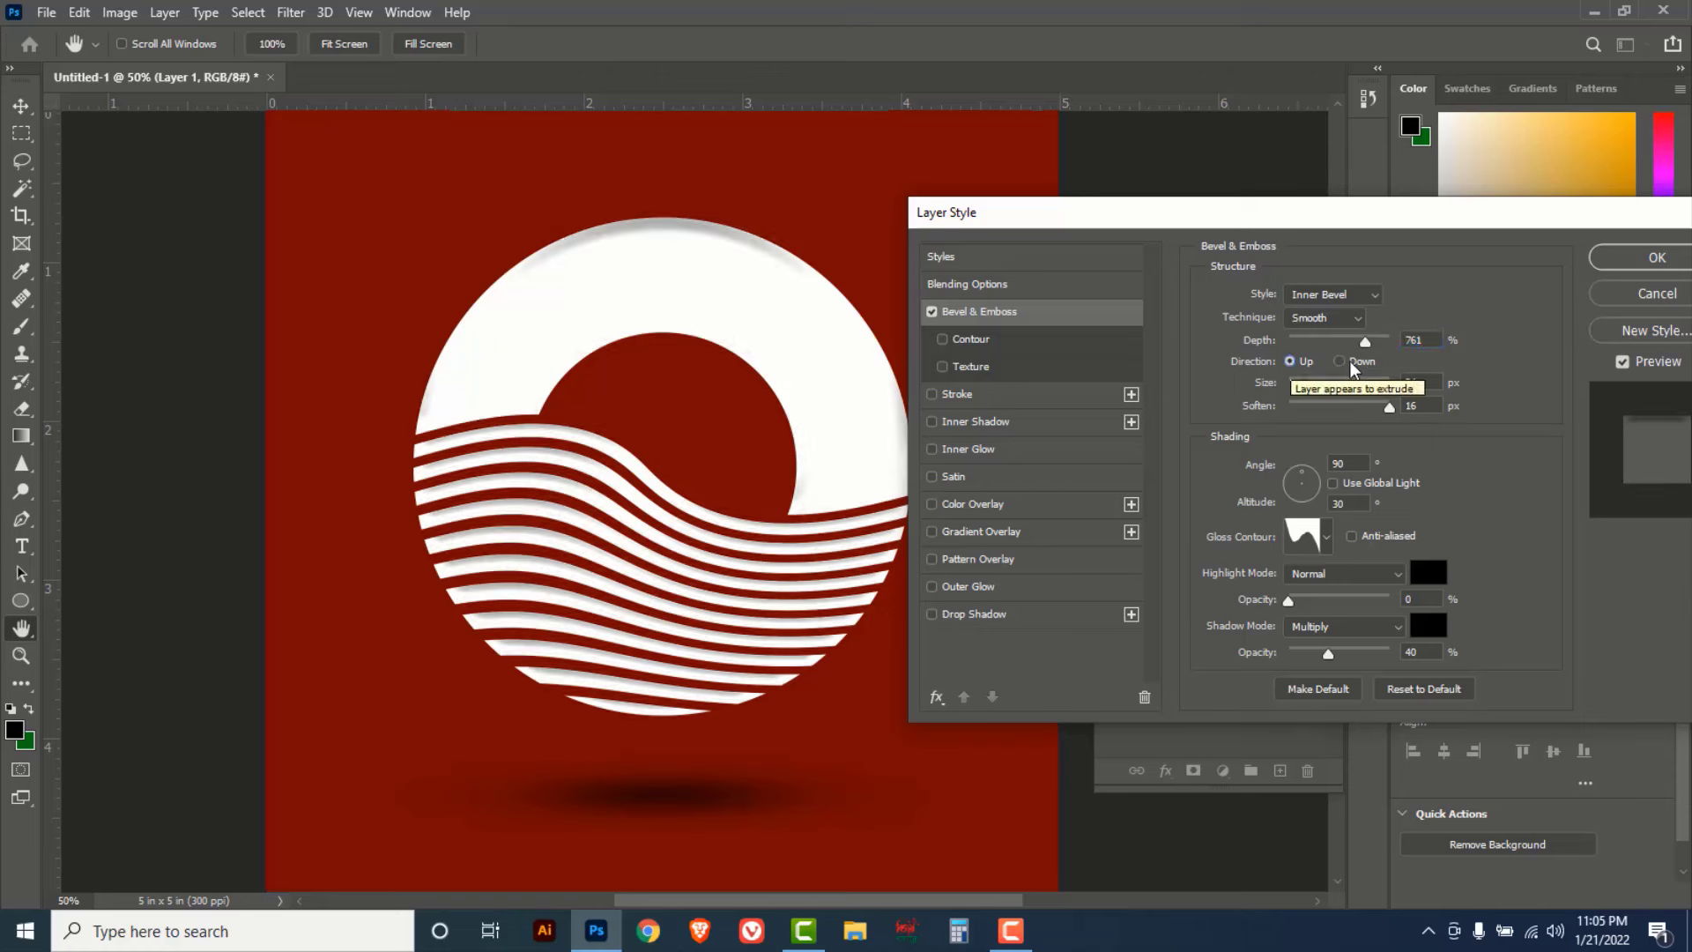
pyautogui.click(1340, 362)
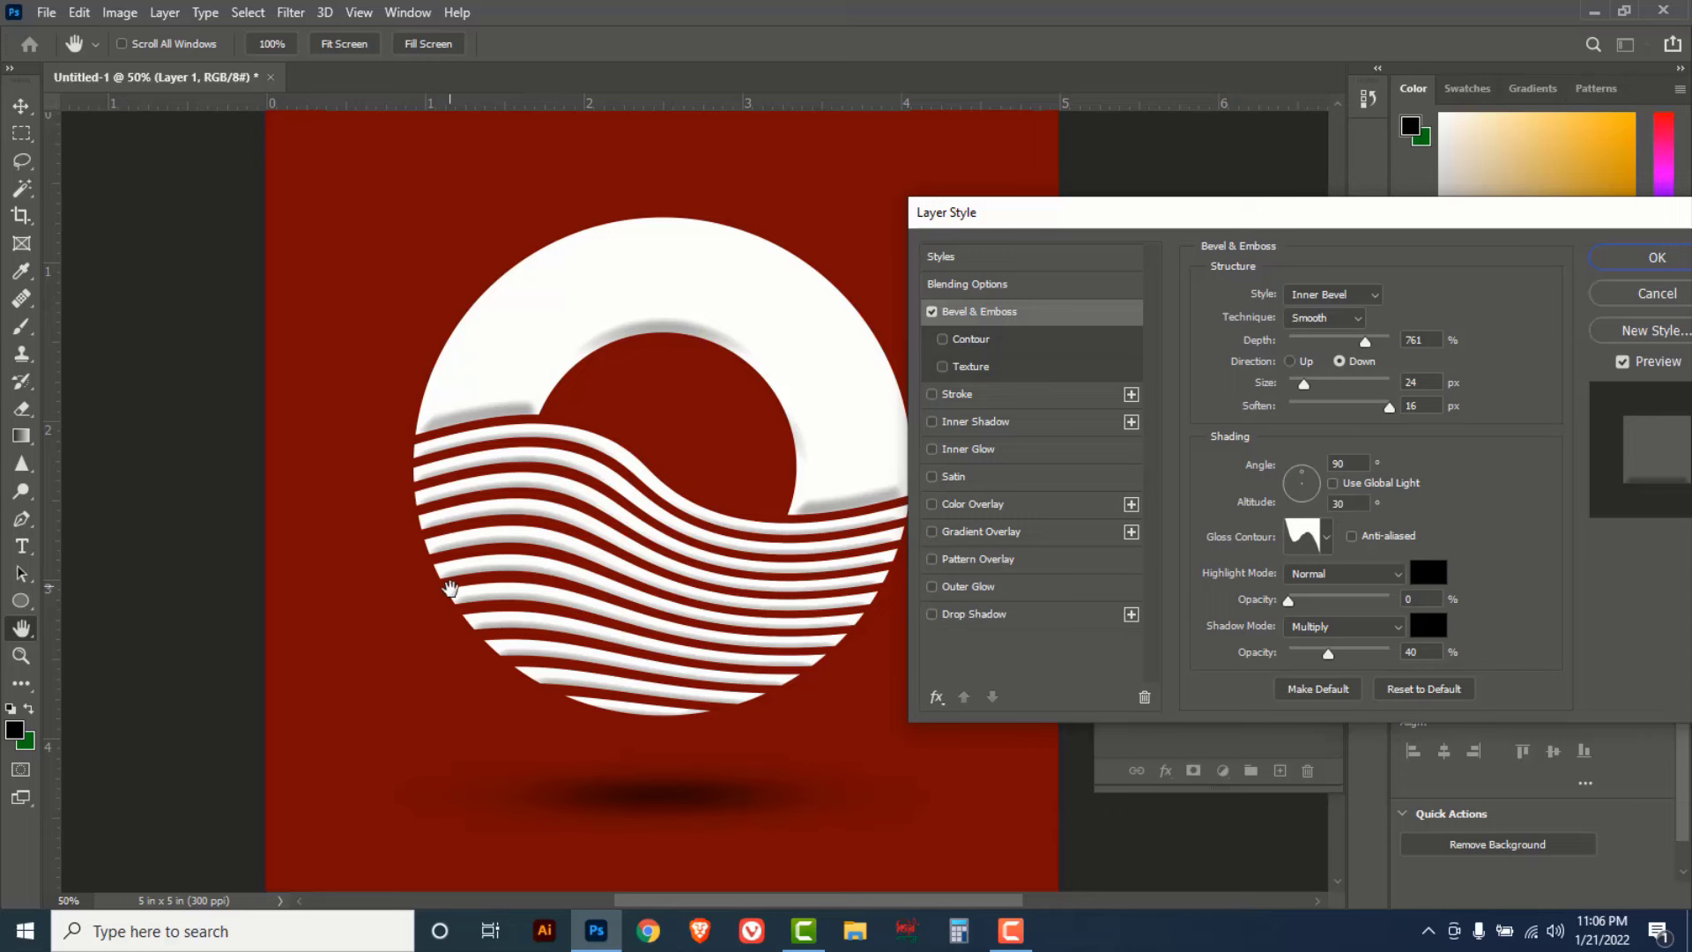
pyautogui.click(969, 395)
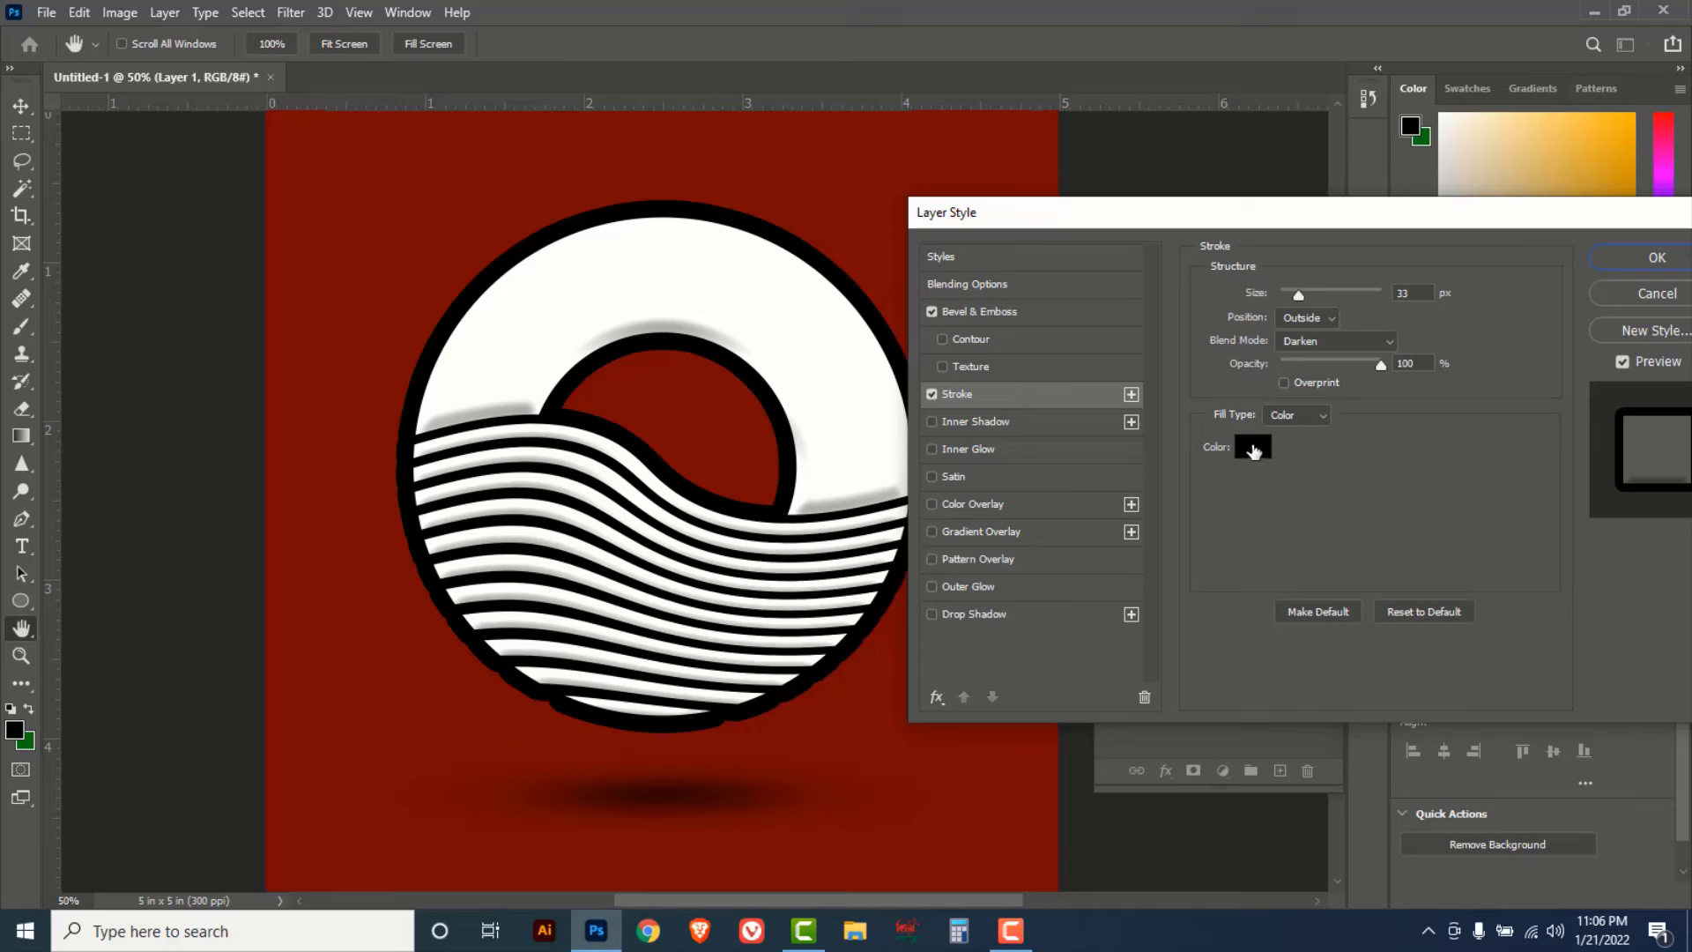
pyautogui.click(1252, 447)
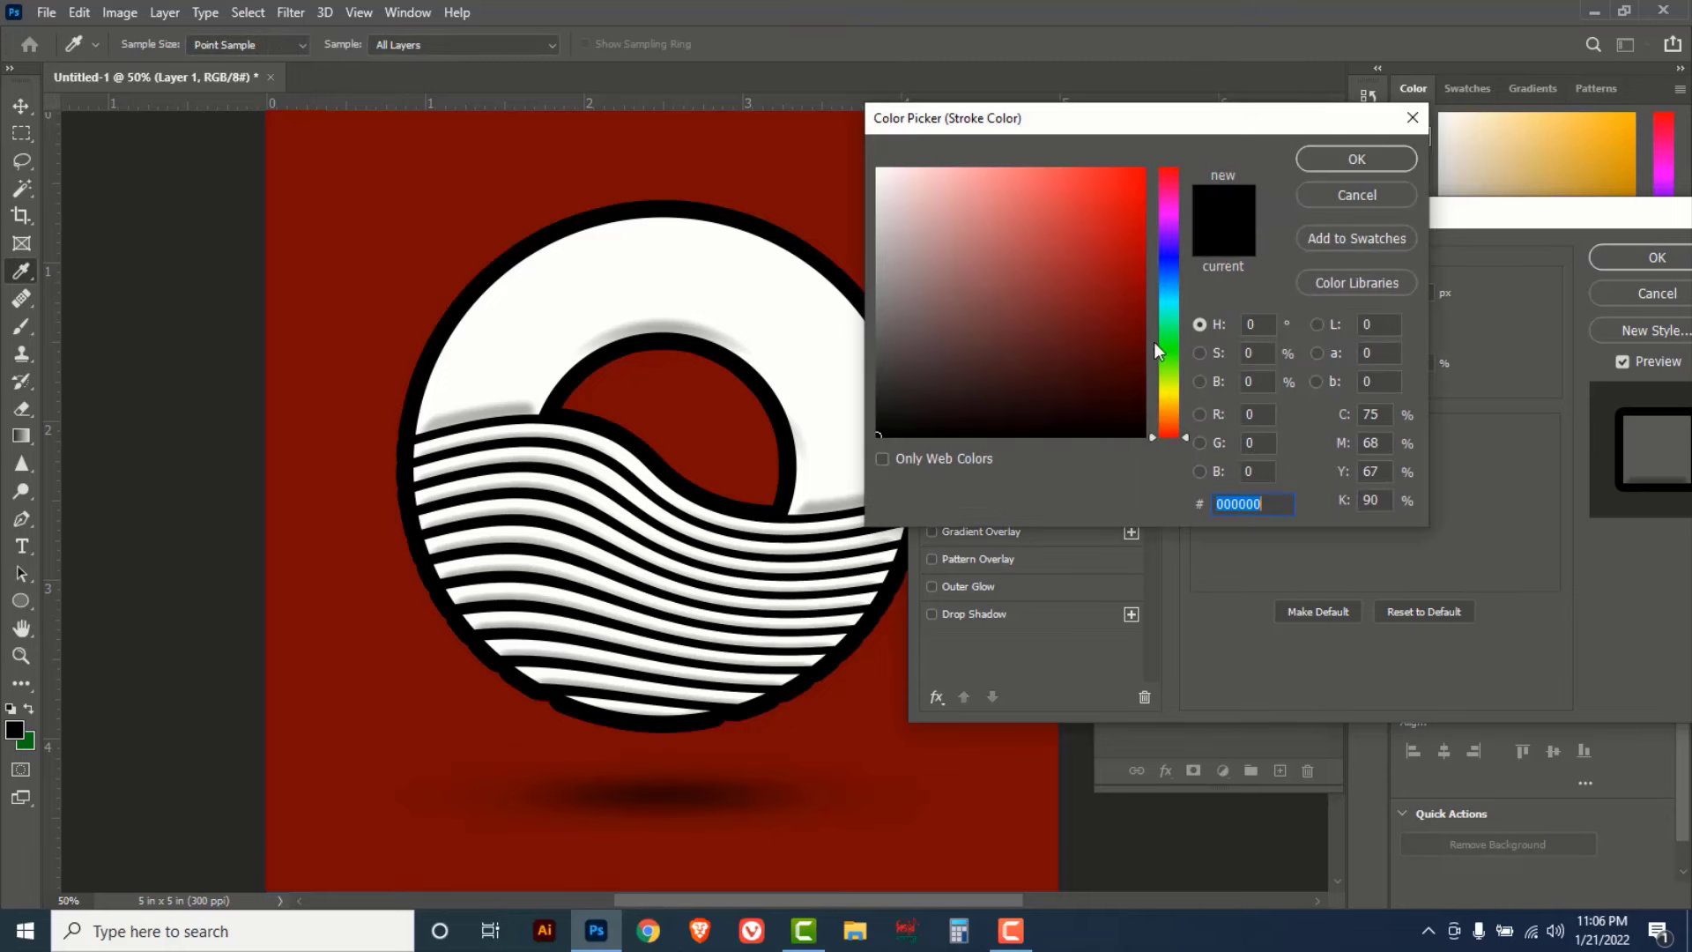
pyautogui.moveTo(1171, 407); pyautogui.dragTo(1233, 398)
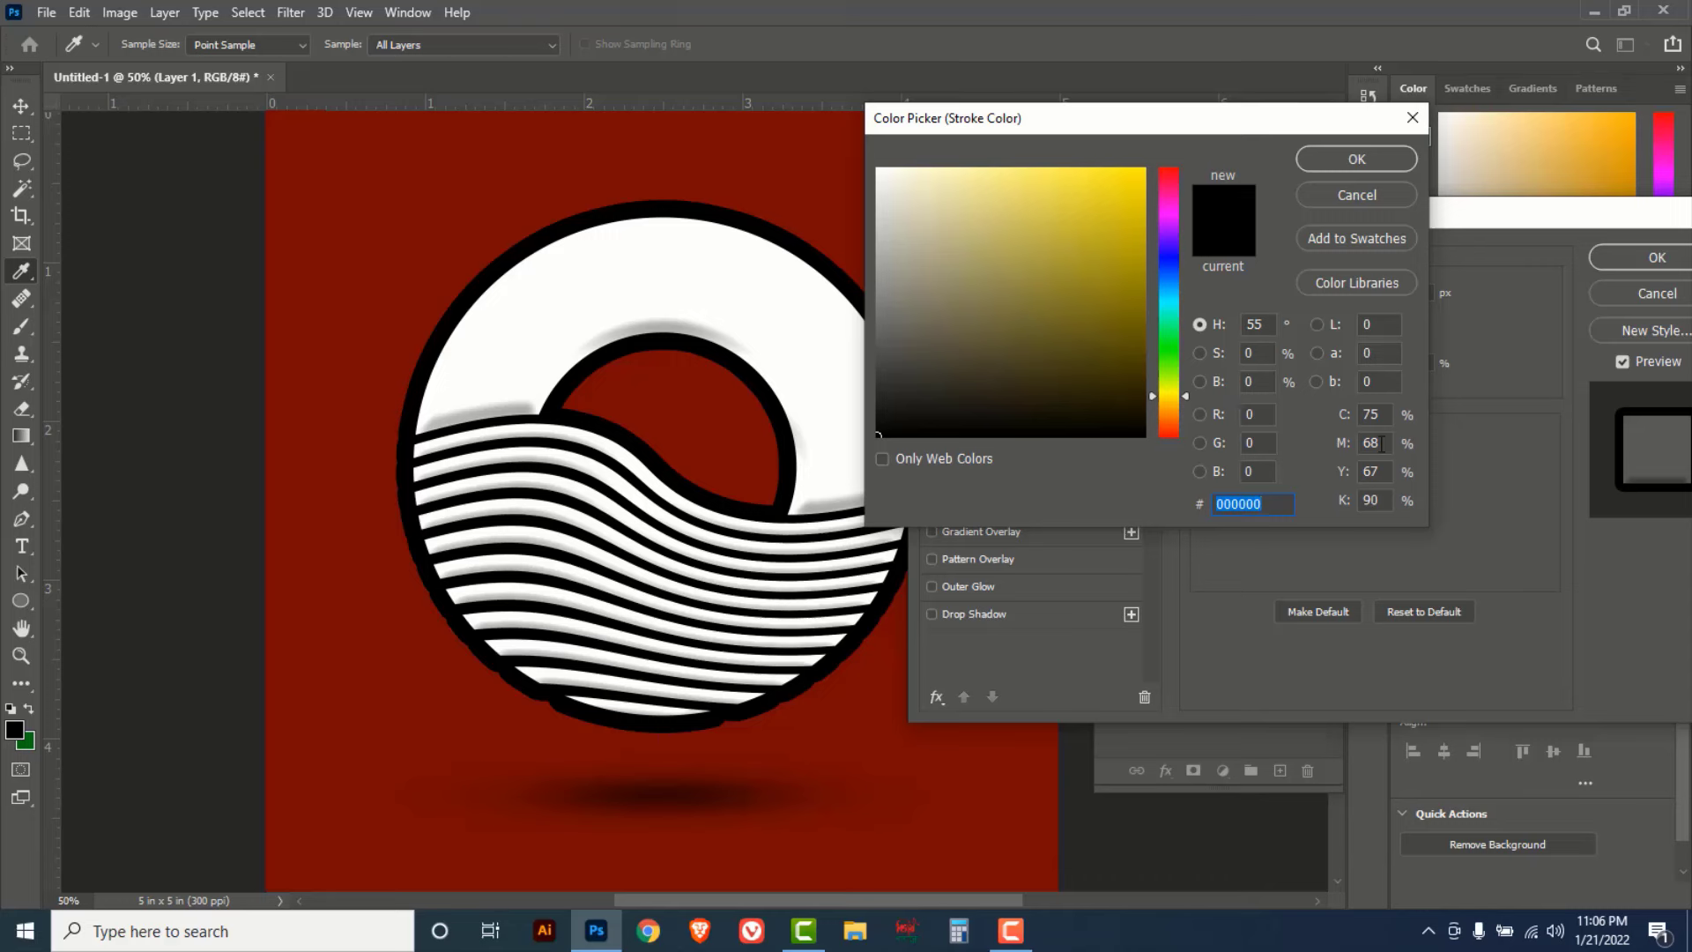
pyautogui.moveTo(1115, 201); pyautogui.dragTo(1188, 156)
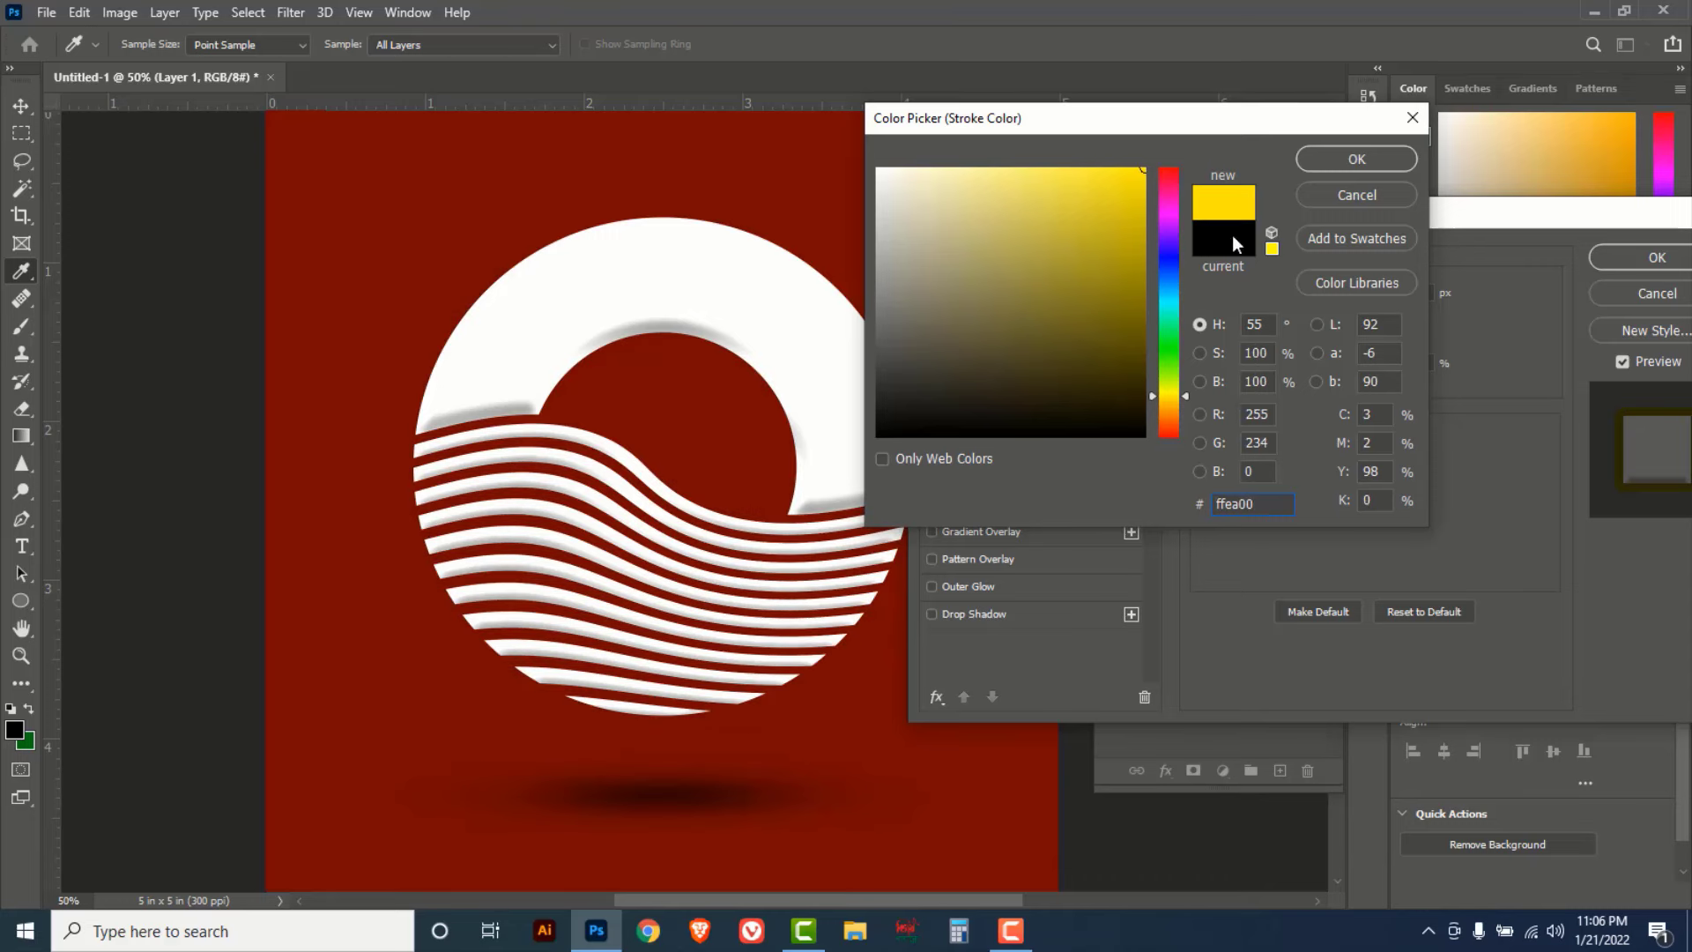
pyautogui.click(1348, 159)
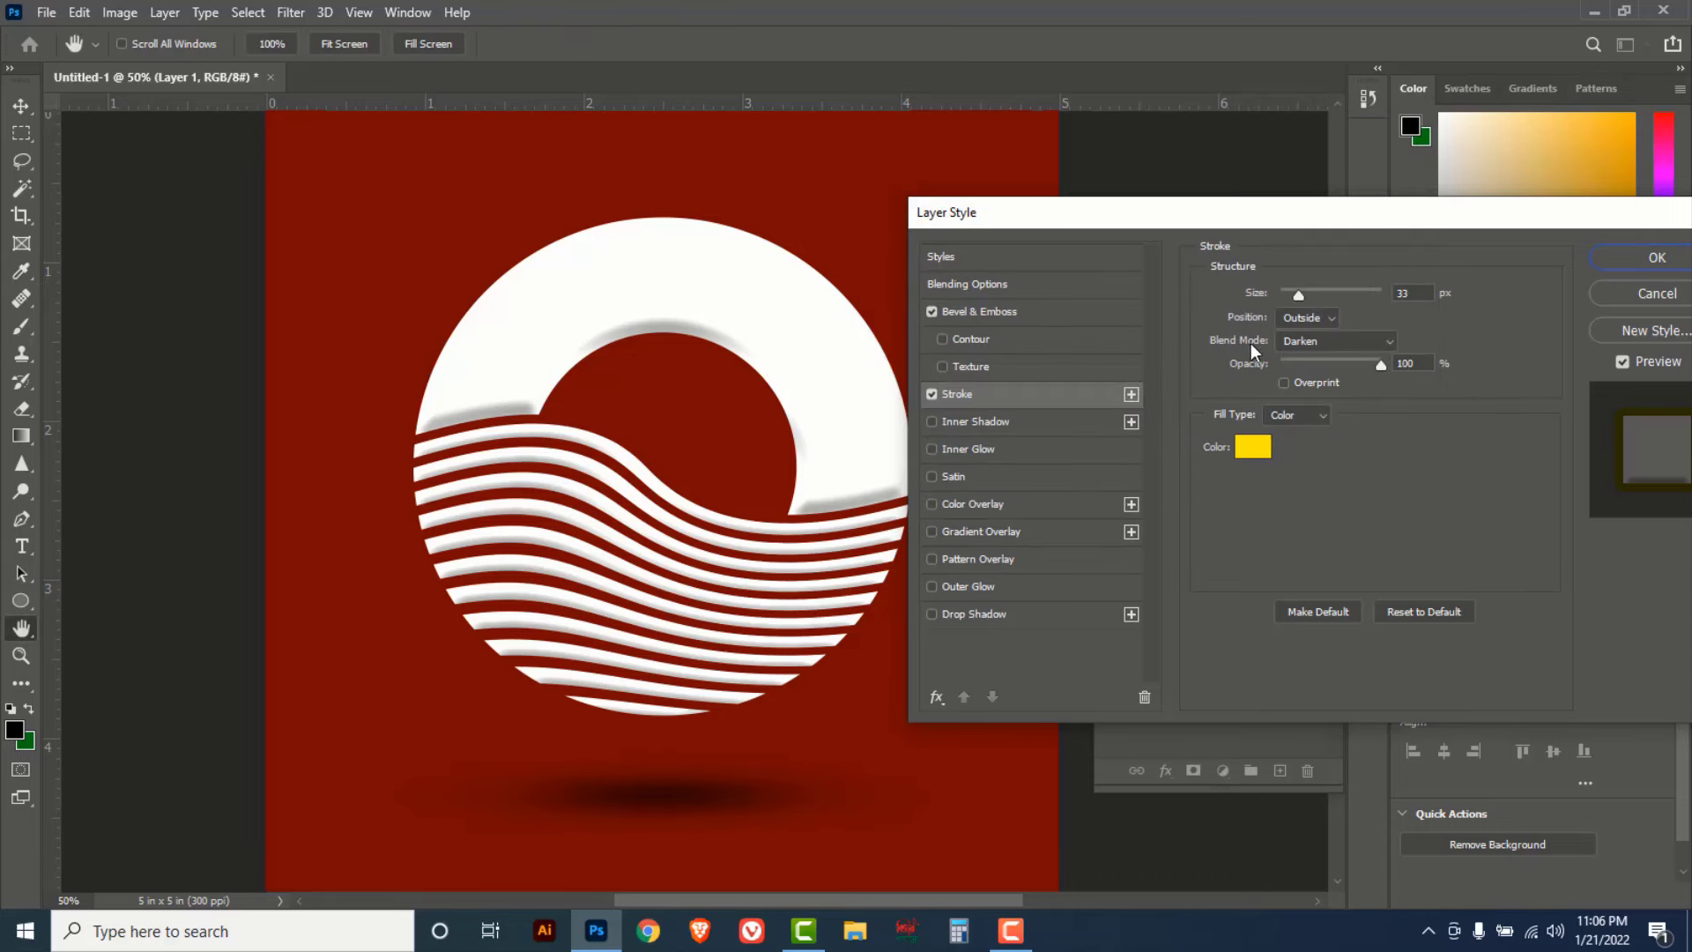
pyautogui.click(1385, 347)
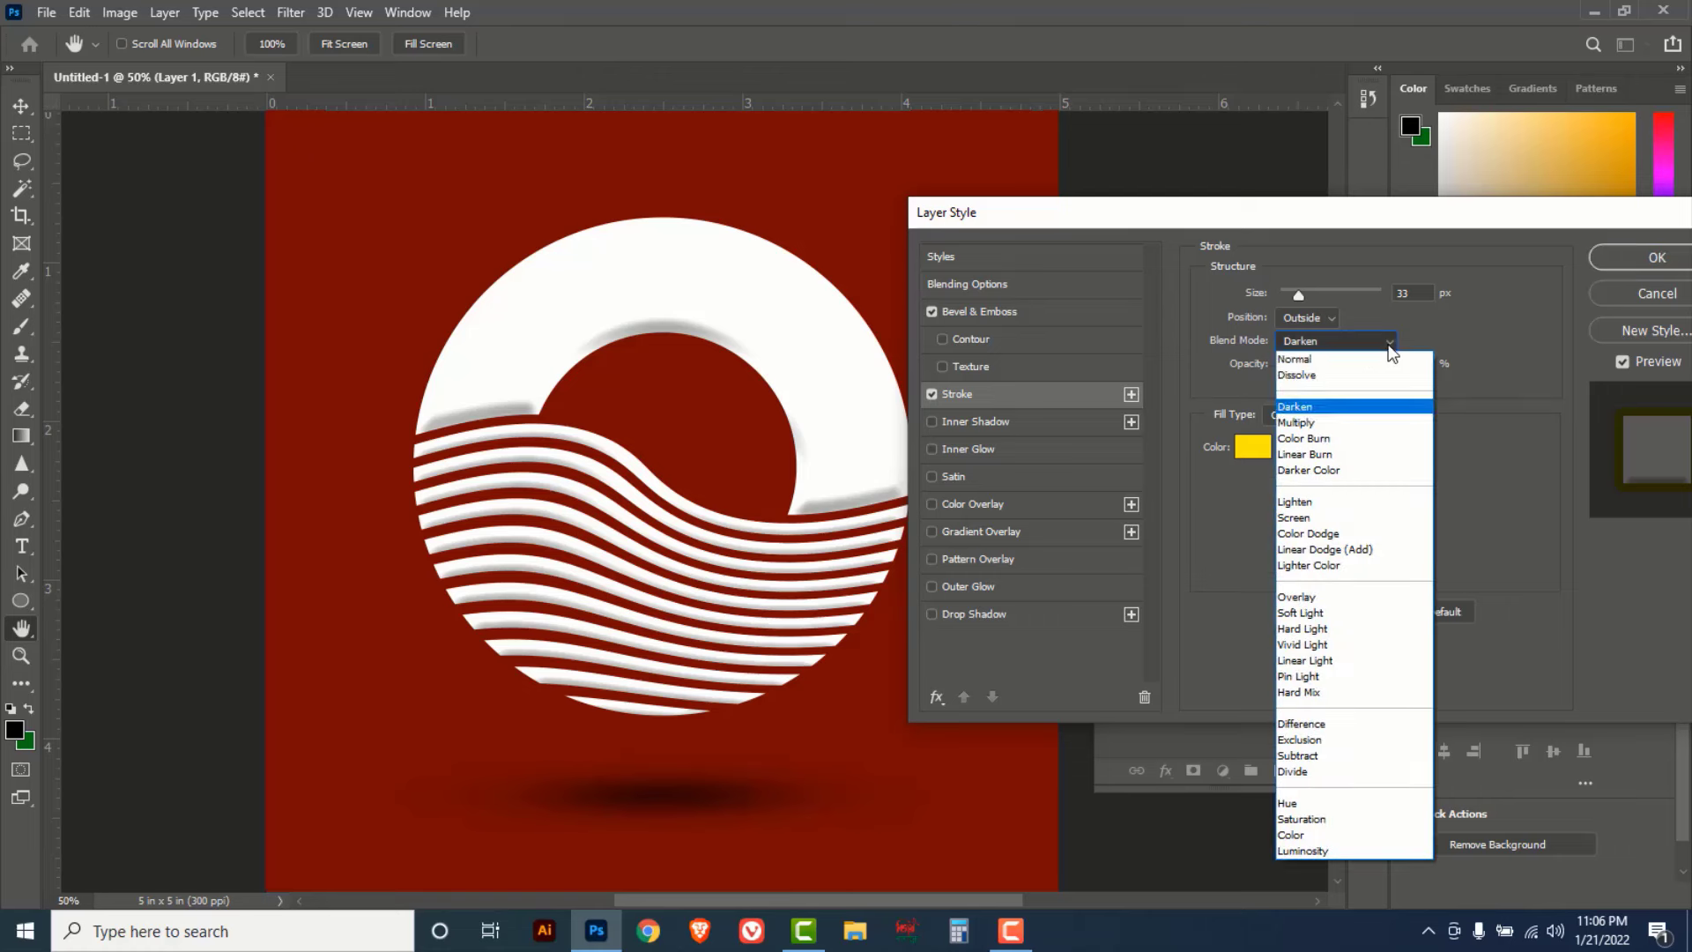
pyautogui.click(1297, 360)
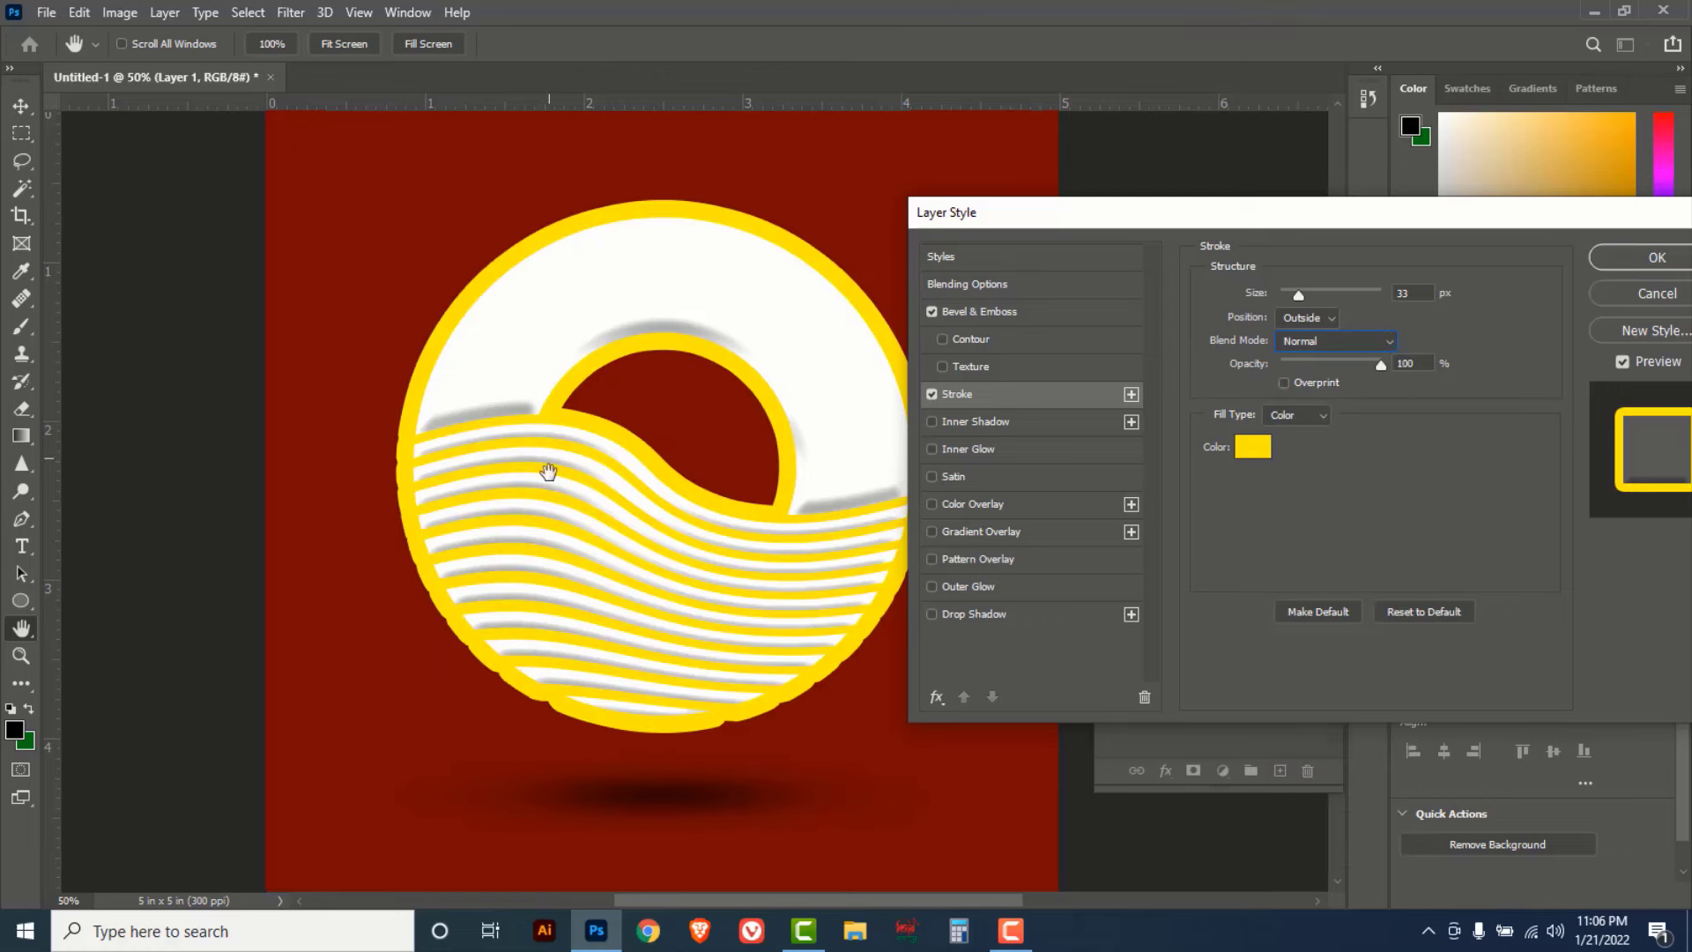
pyautogui.click(1253, 447)
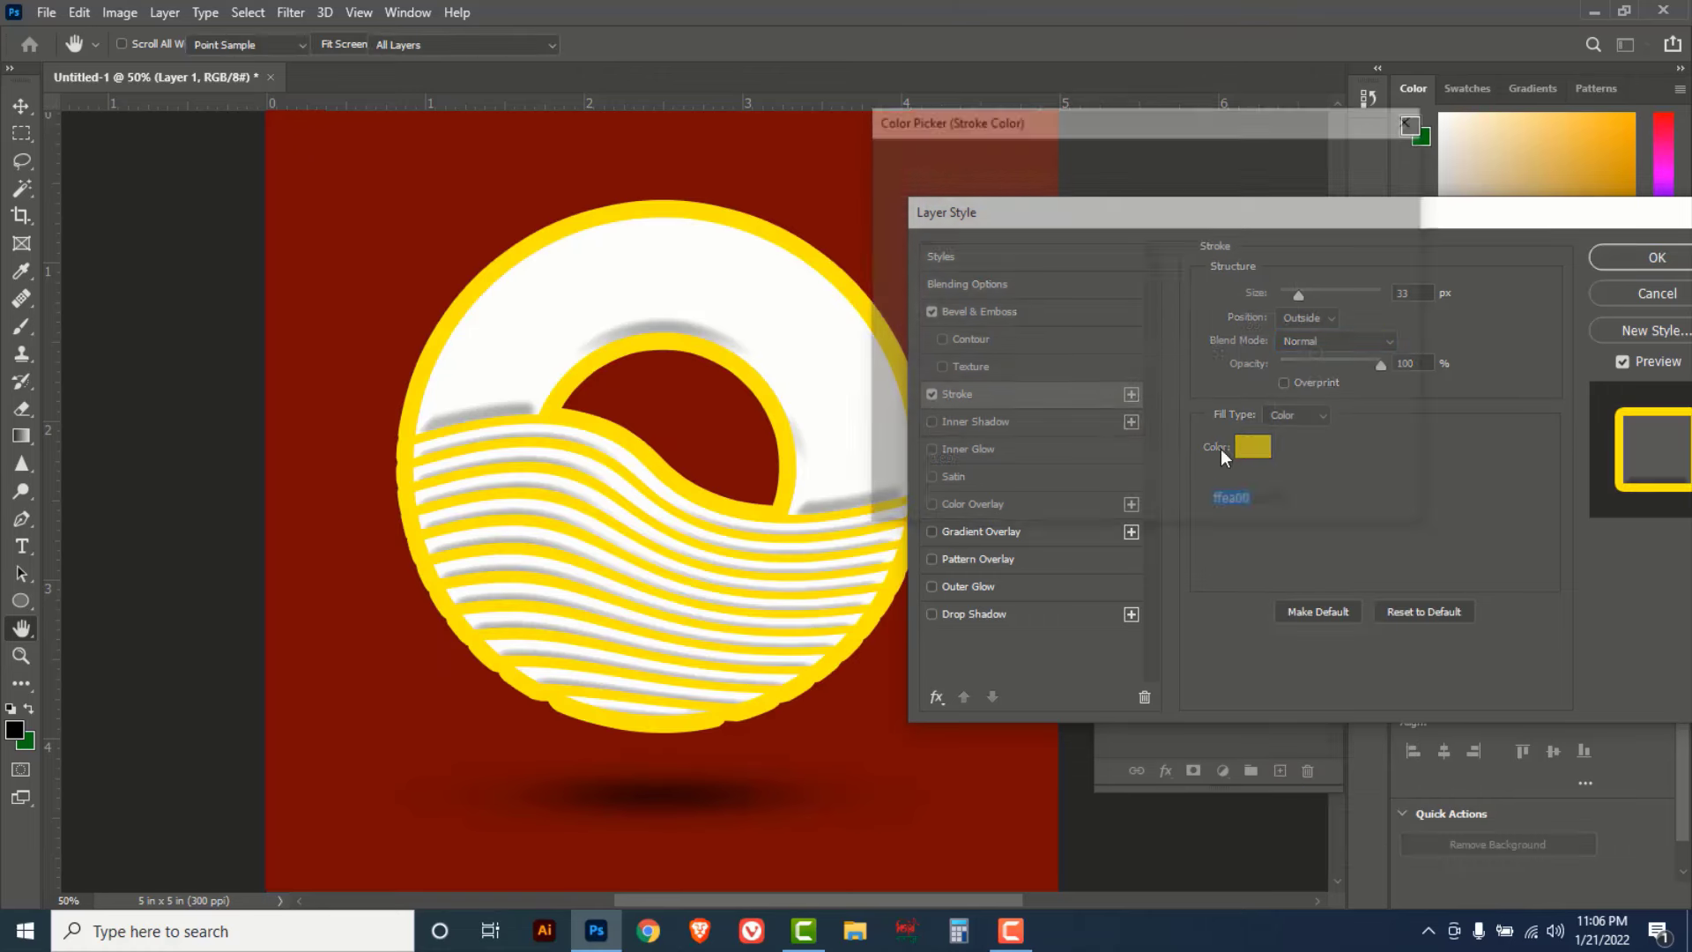
pyautogui.moveTo(1173, 381); pyautogui.dragTo(1172, 371)
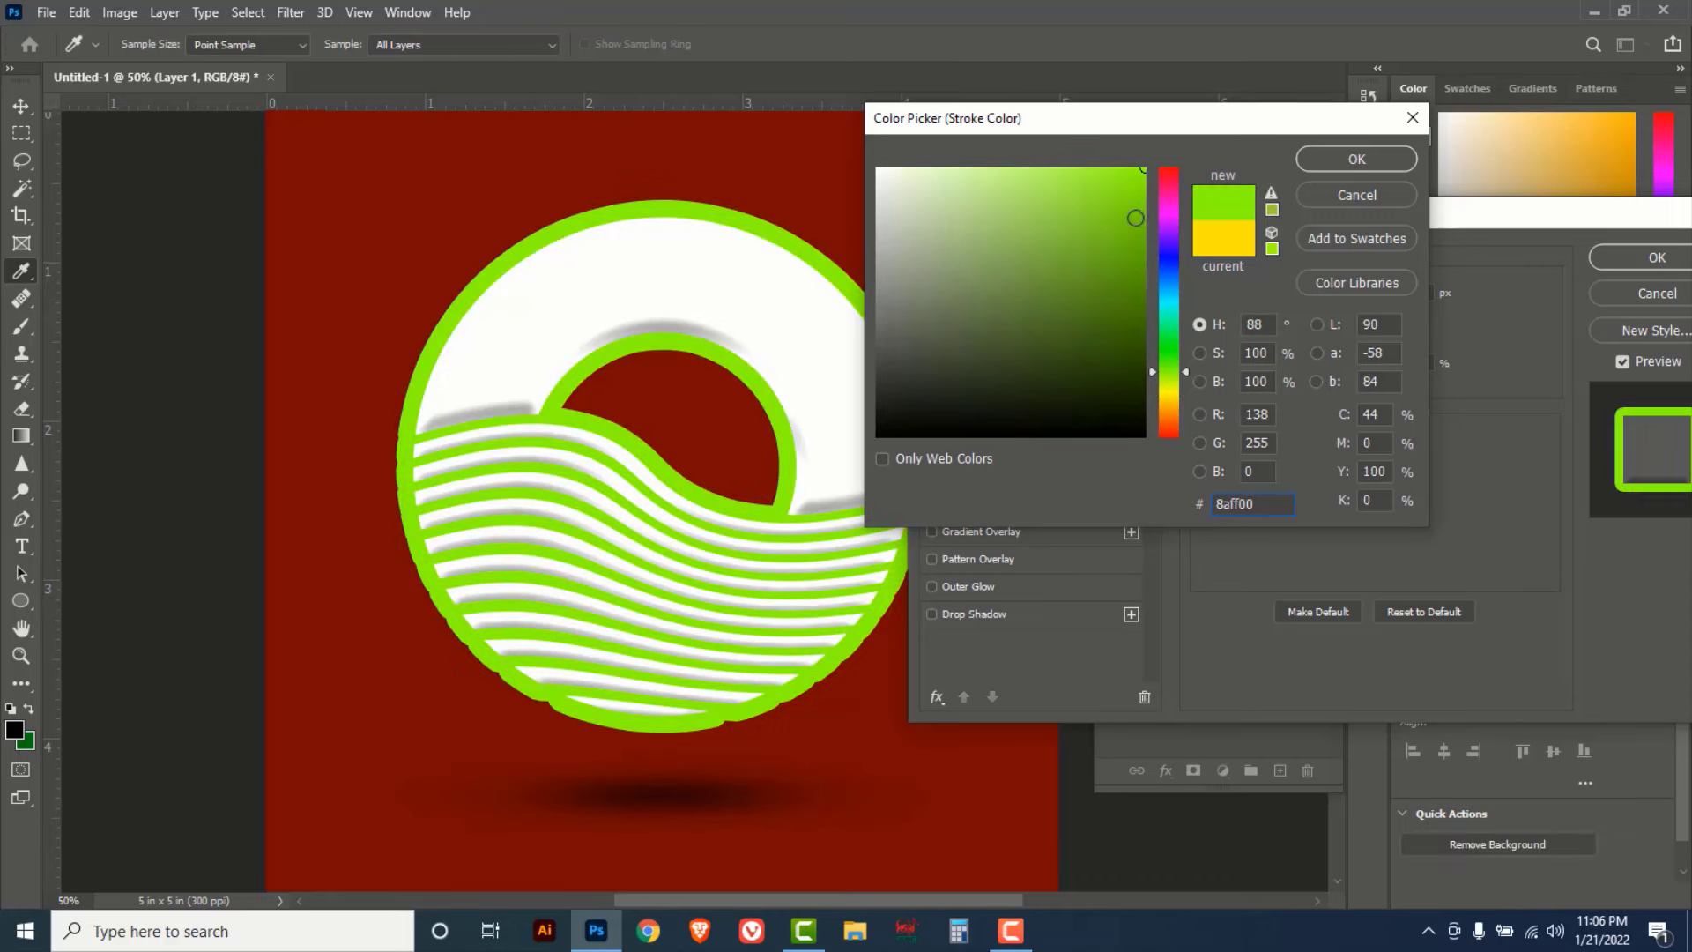
pyautogui.click(1131, 215)
pyautogui.moveTo(1168, 255); pyautogui.dragTo(1168, 181)
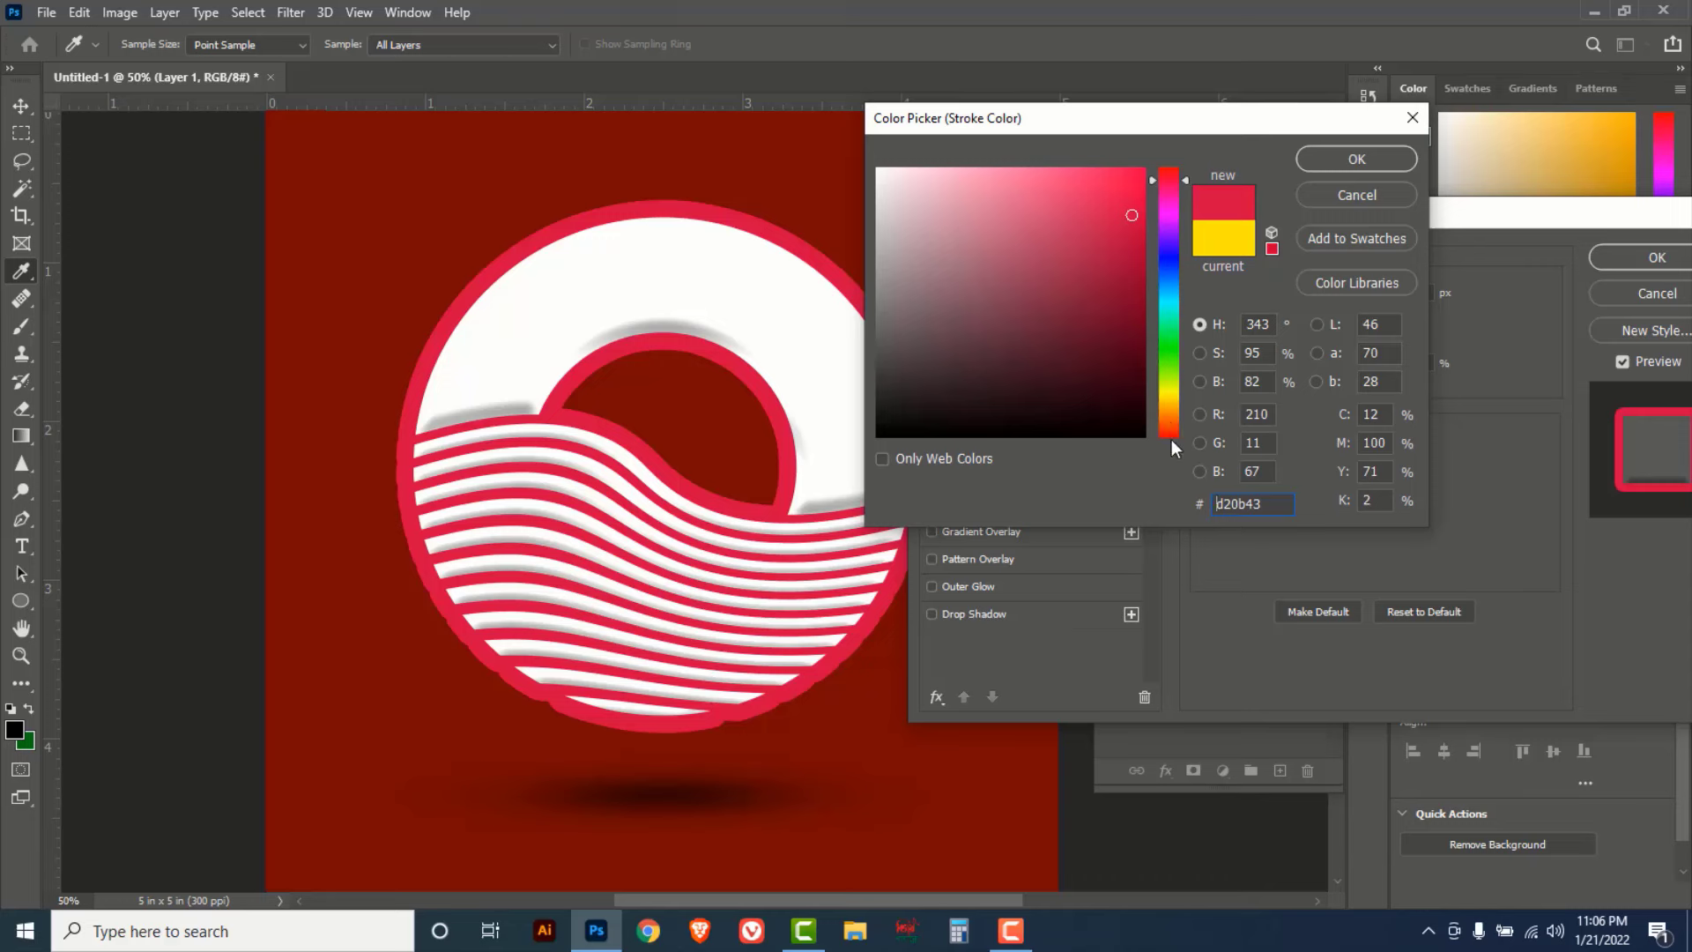
pyautogui.moveTo(1167, 422); pyautogui.dragTo(1166, 366)
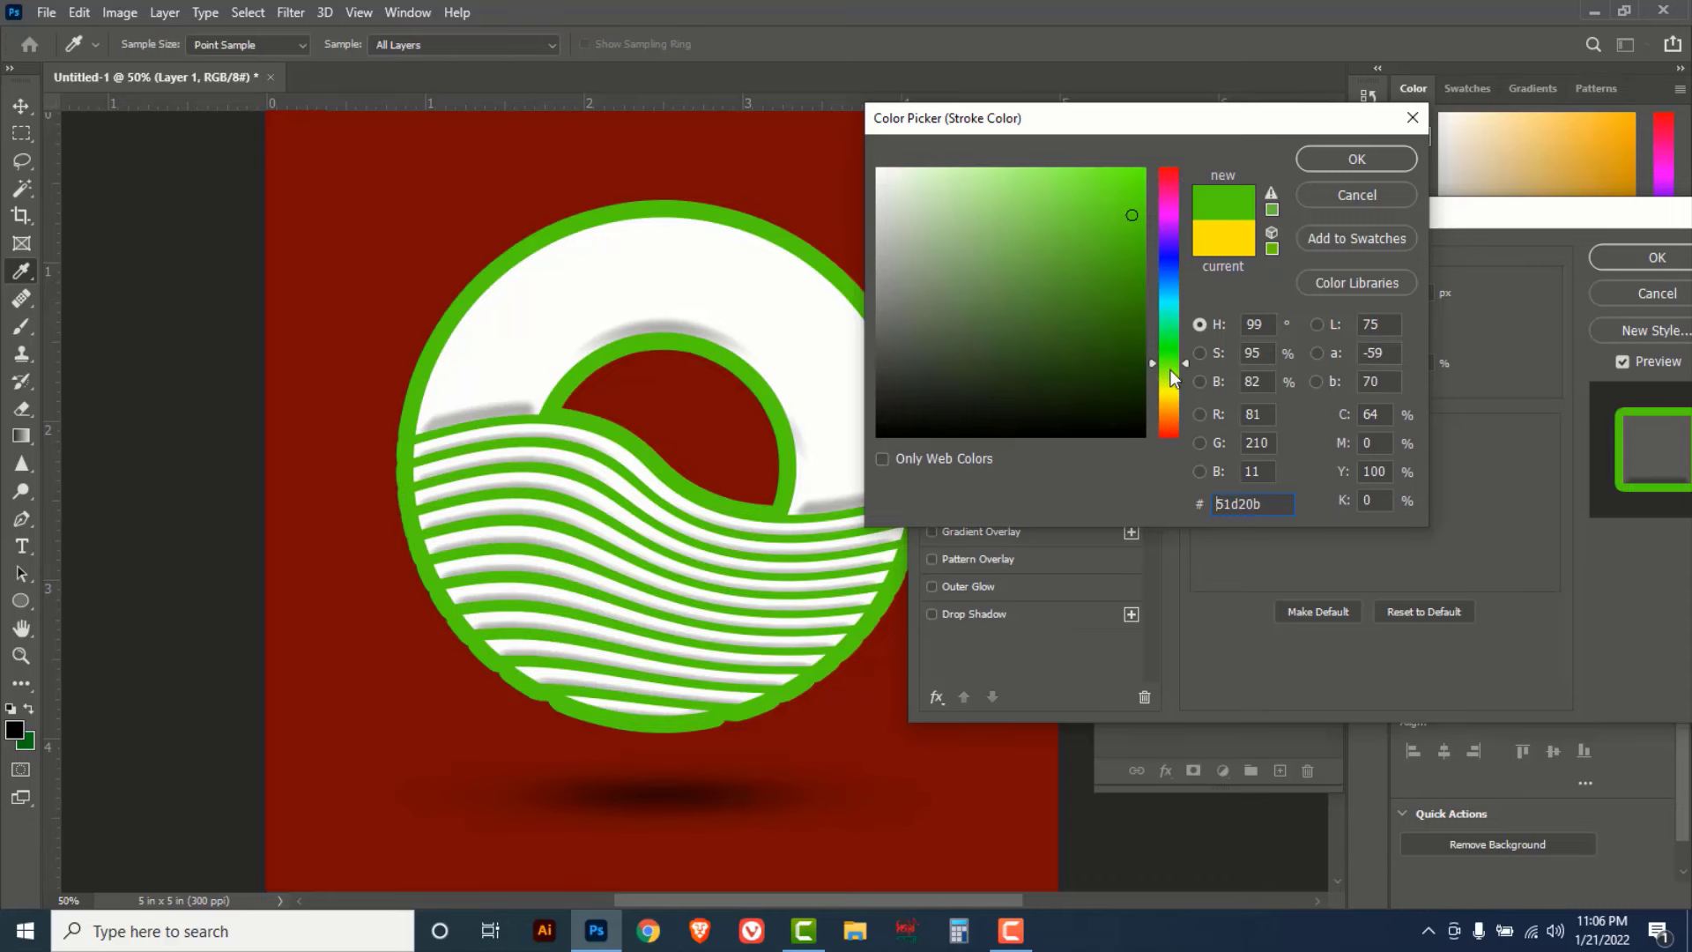
pyautogui.click(1169, 438)
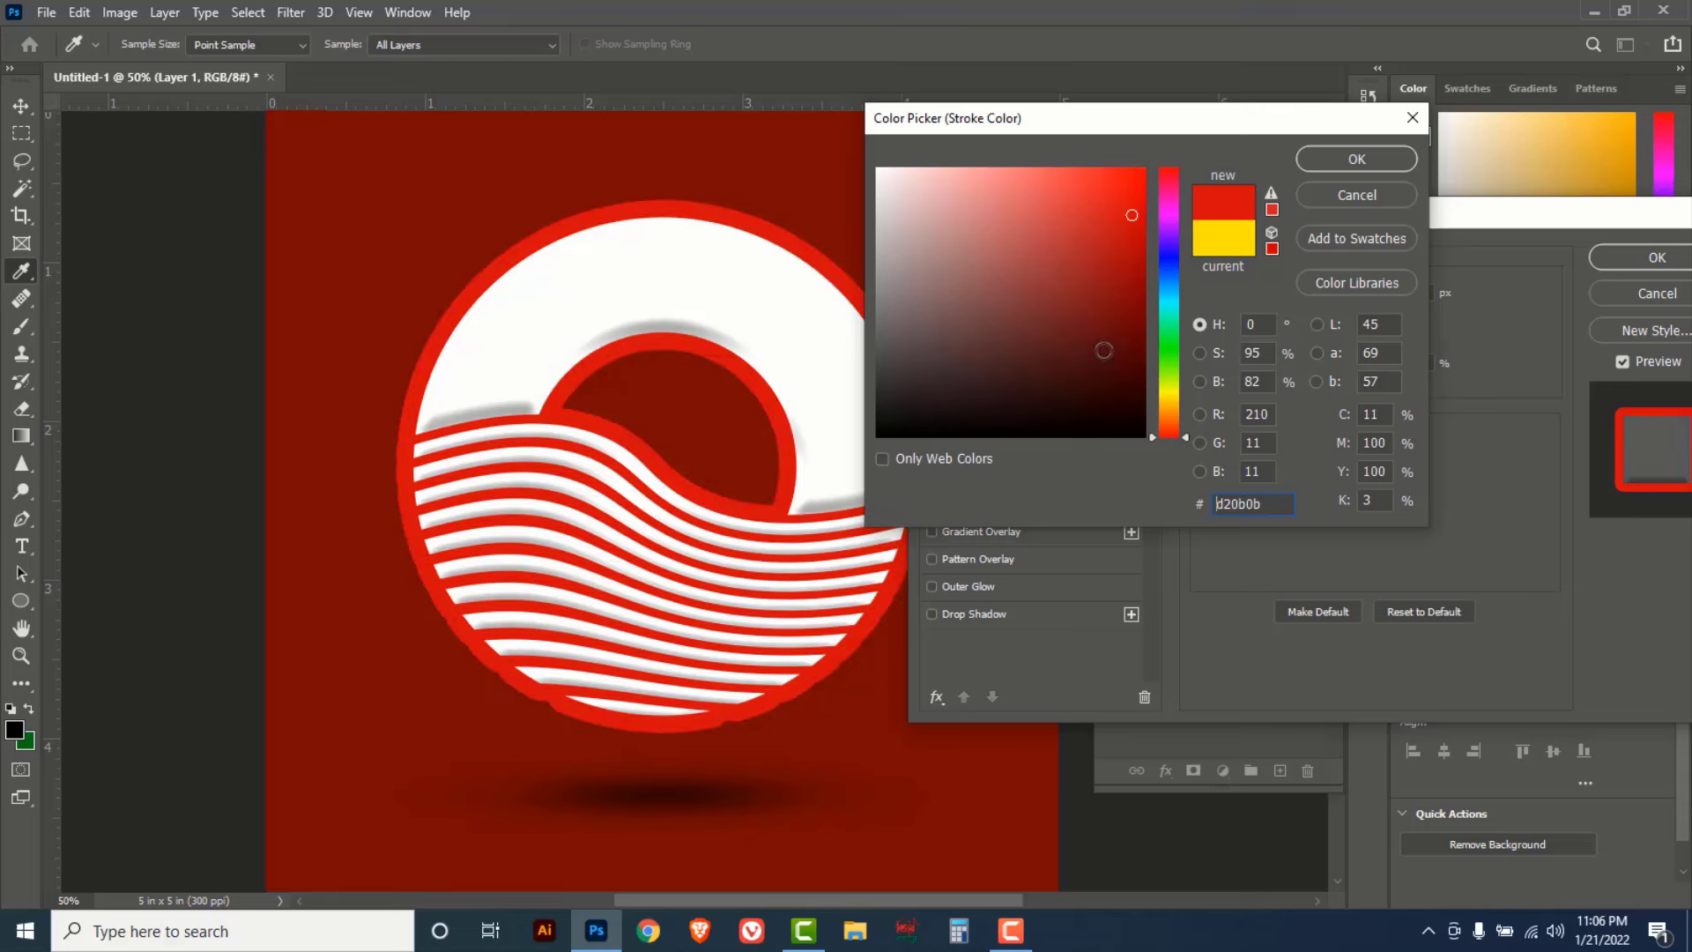
pyautogui.click(1142, 338)
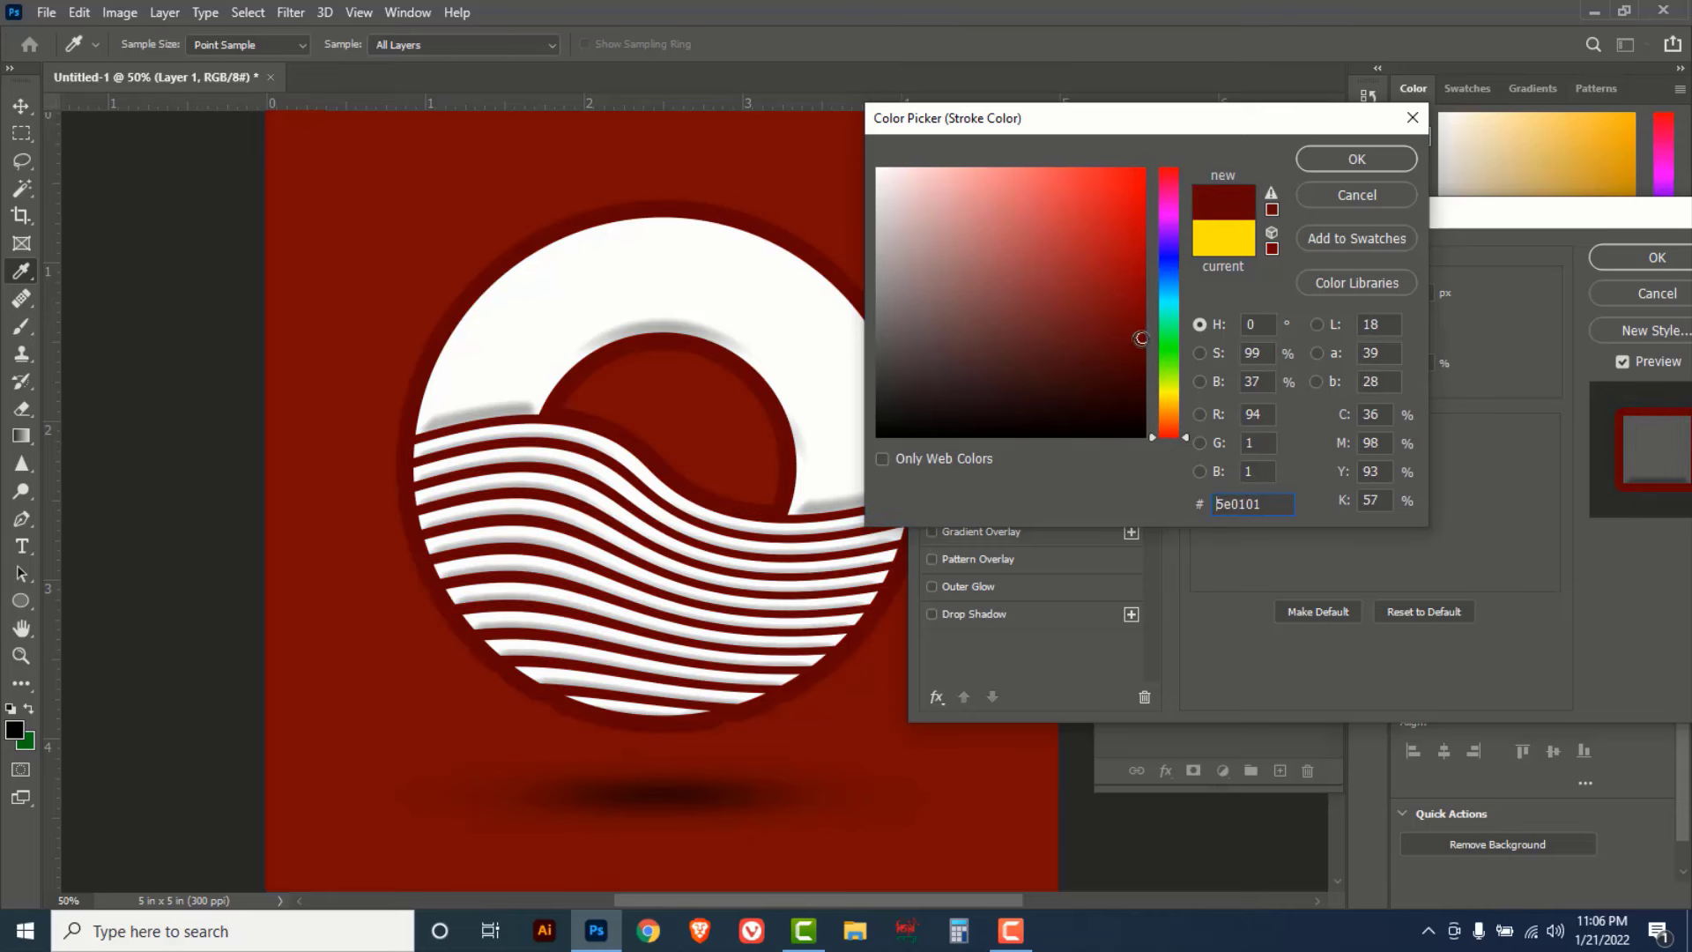
pyautogui.moveTo(1141, 338); pyautogui.dragTo(1137, 350)
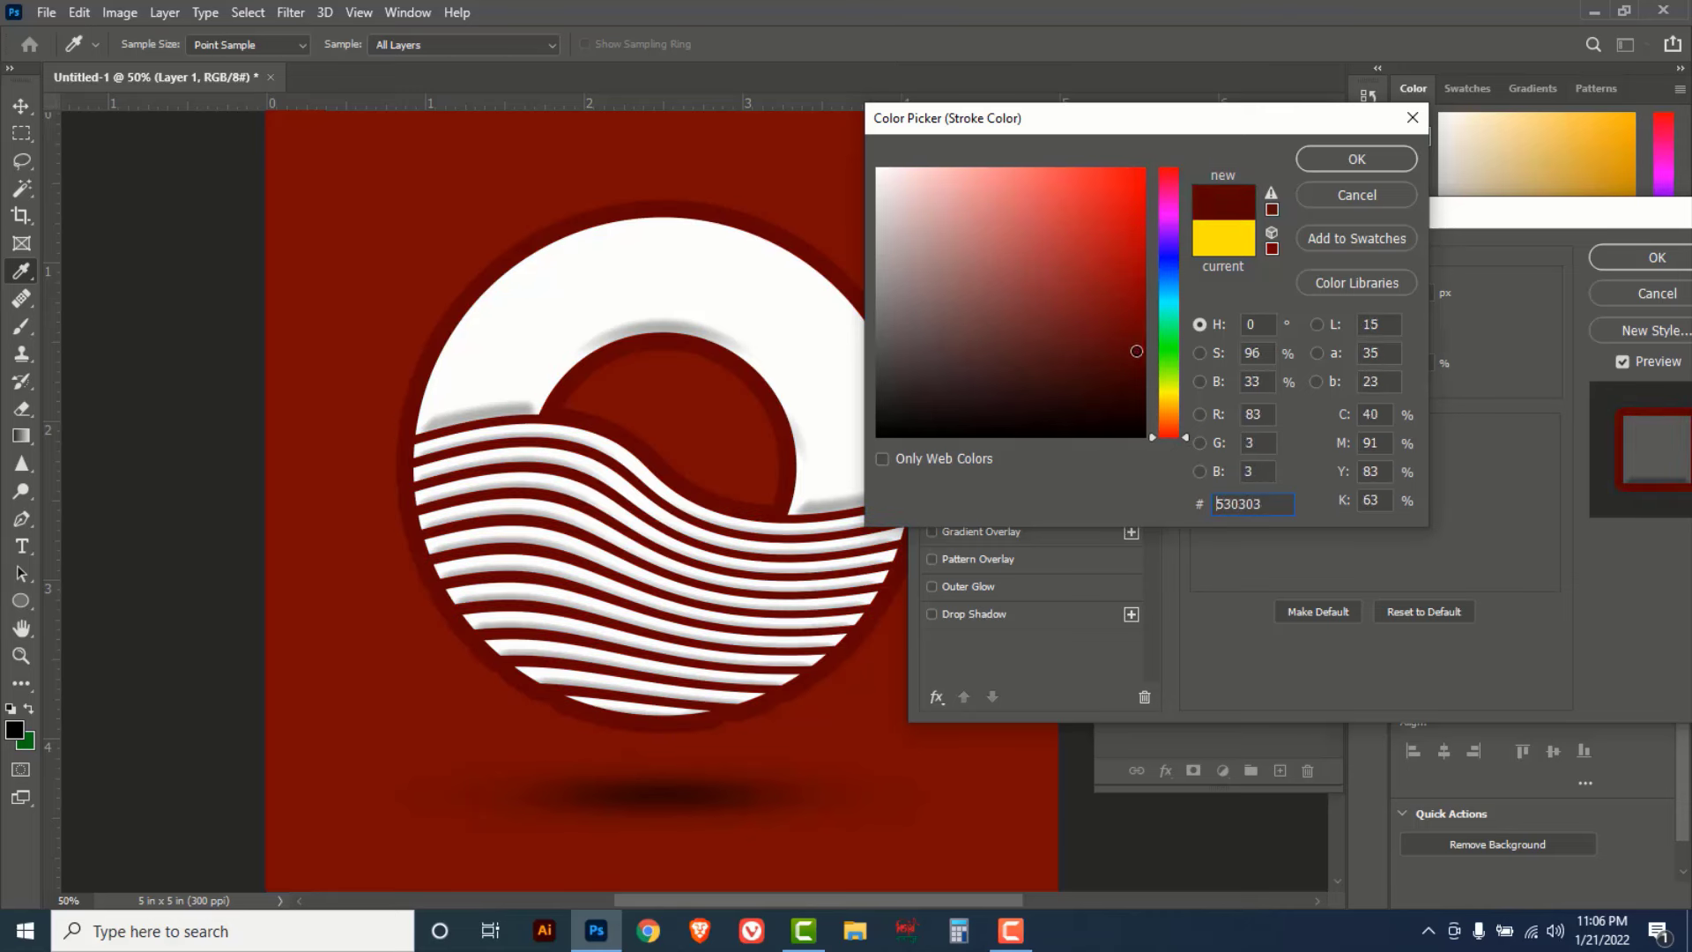
pyautogui.click(1329, 157)
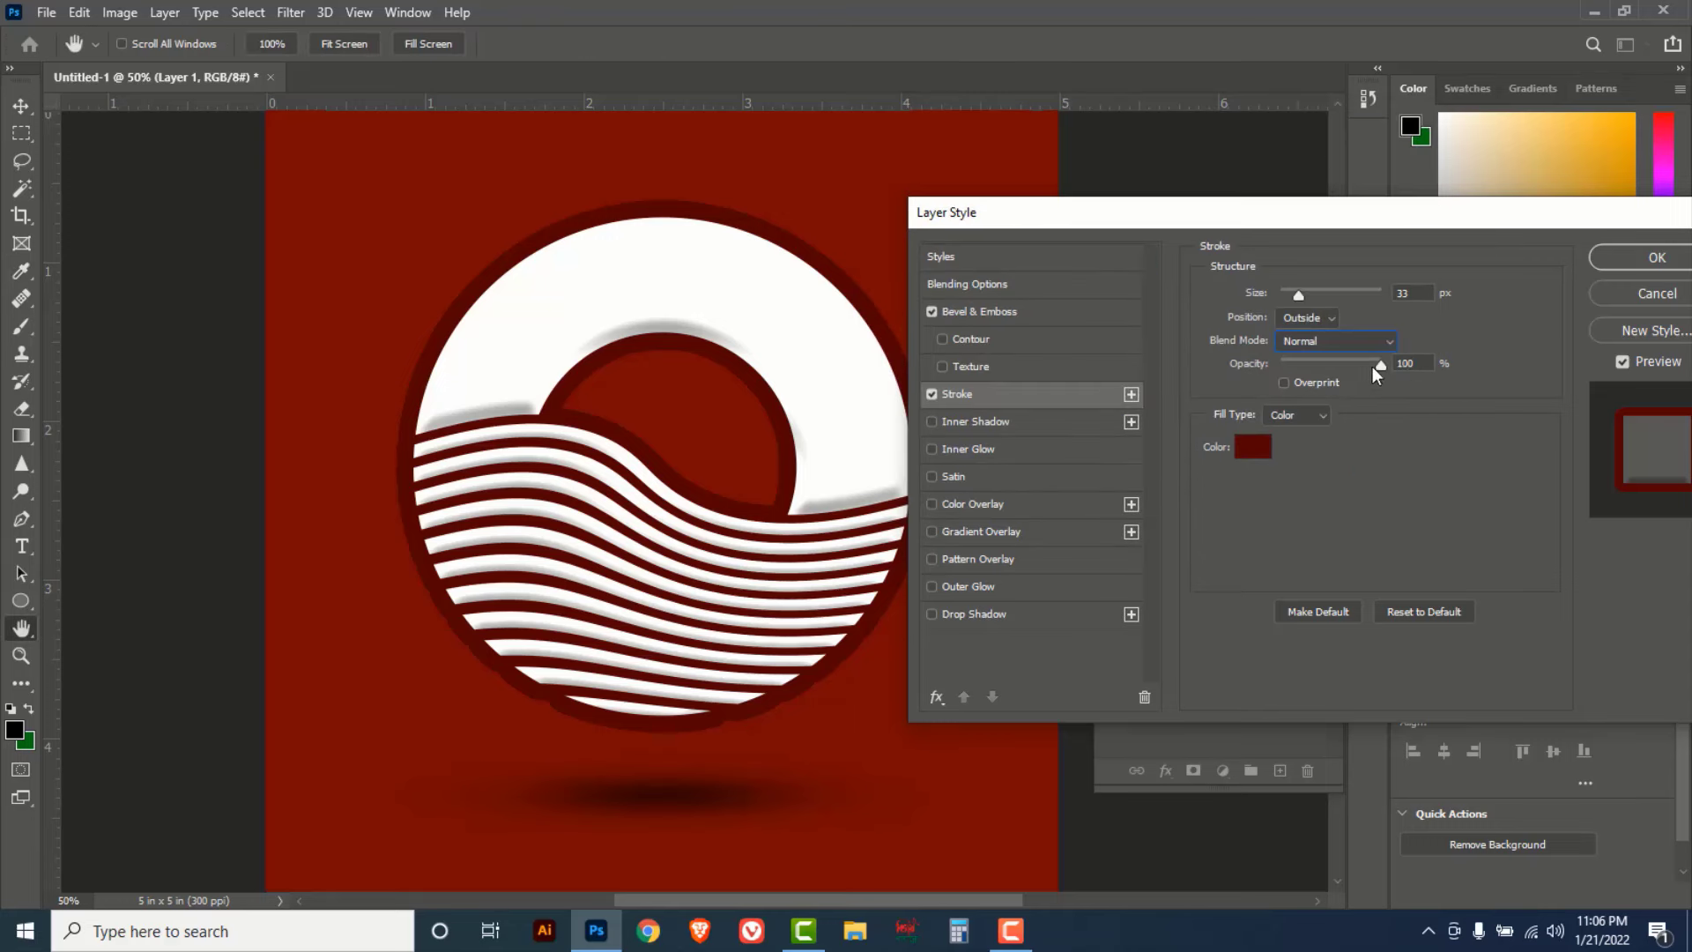
pyautogui.moveTo(1347, 366); pyautogui.dragTo(1329, 367)
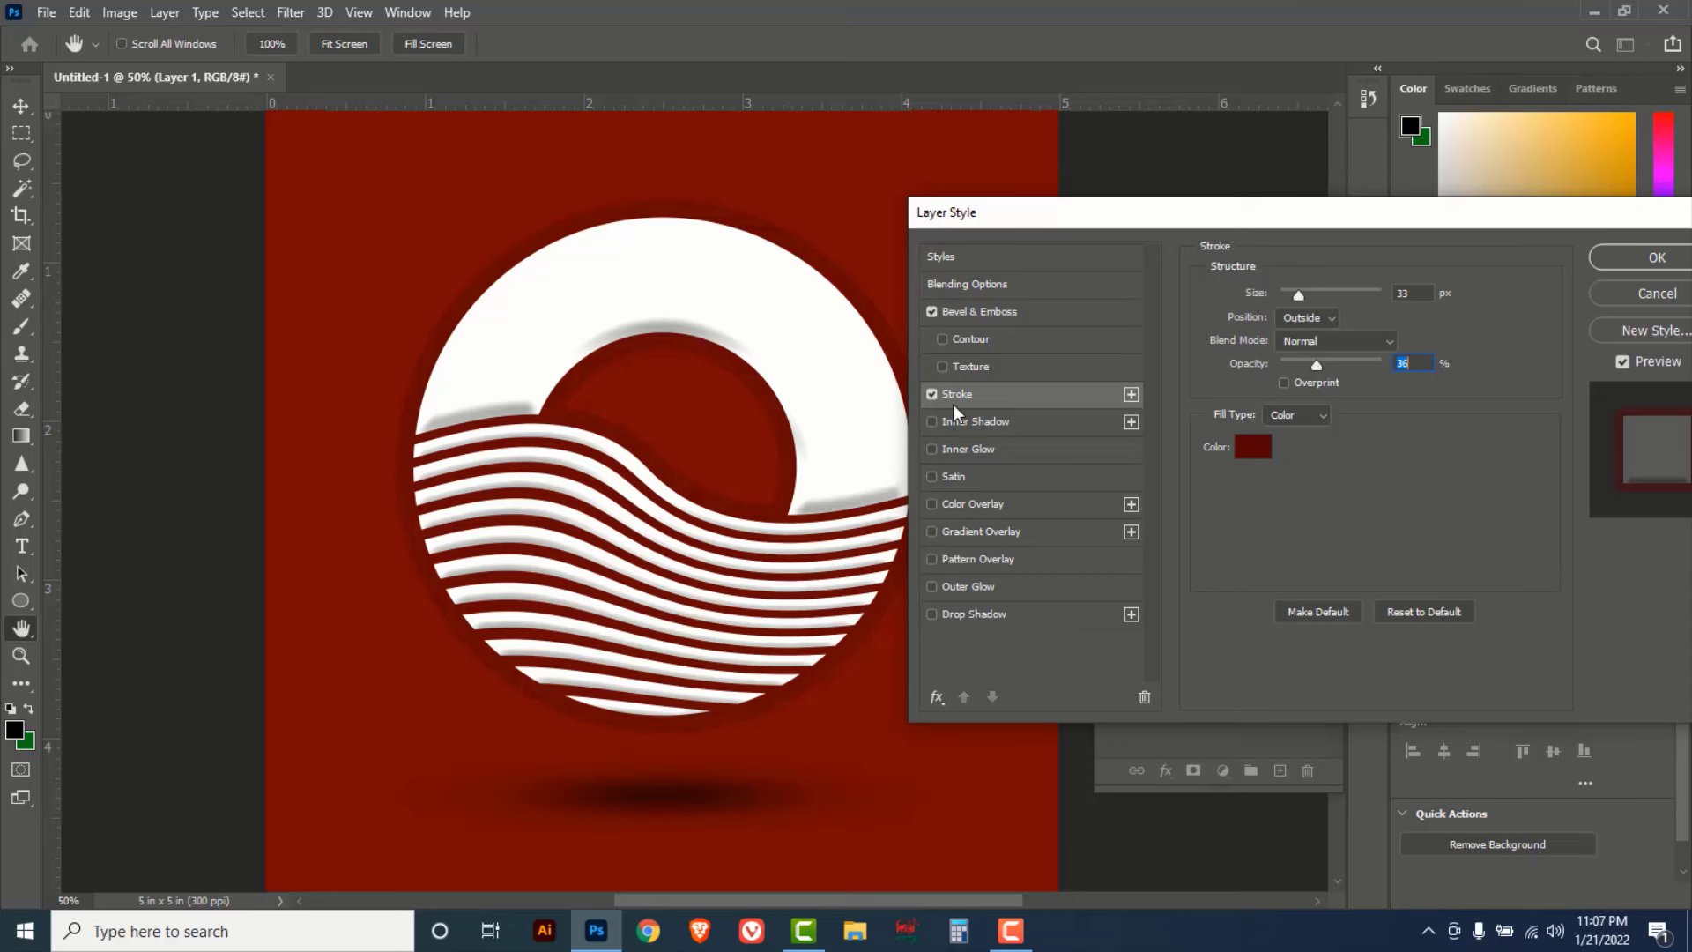
pyautogui.click(931, 394)
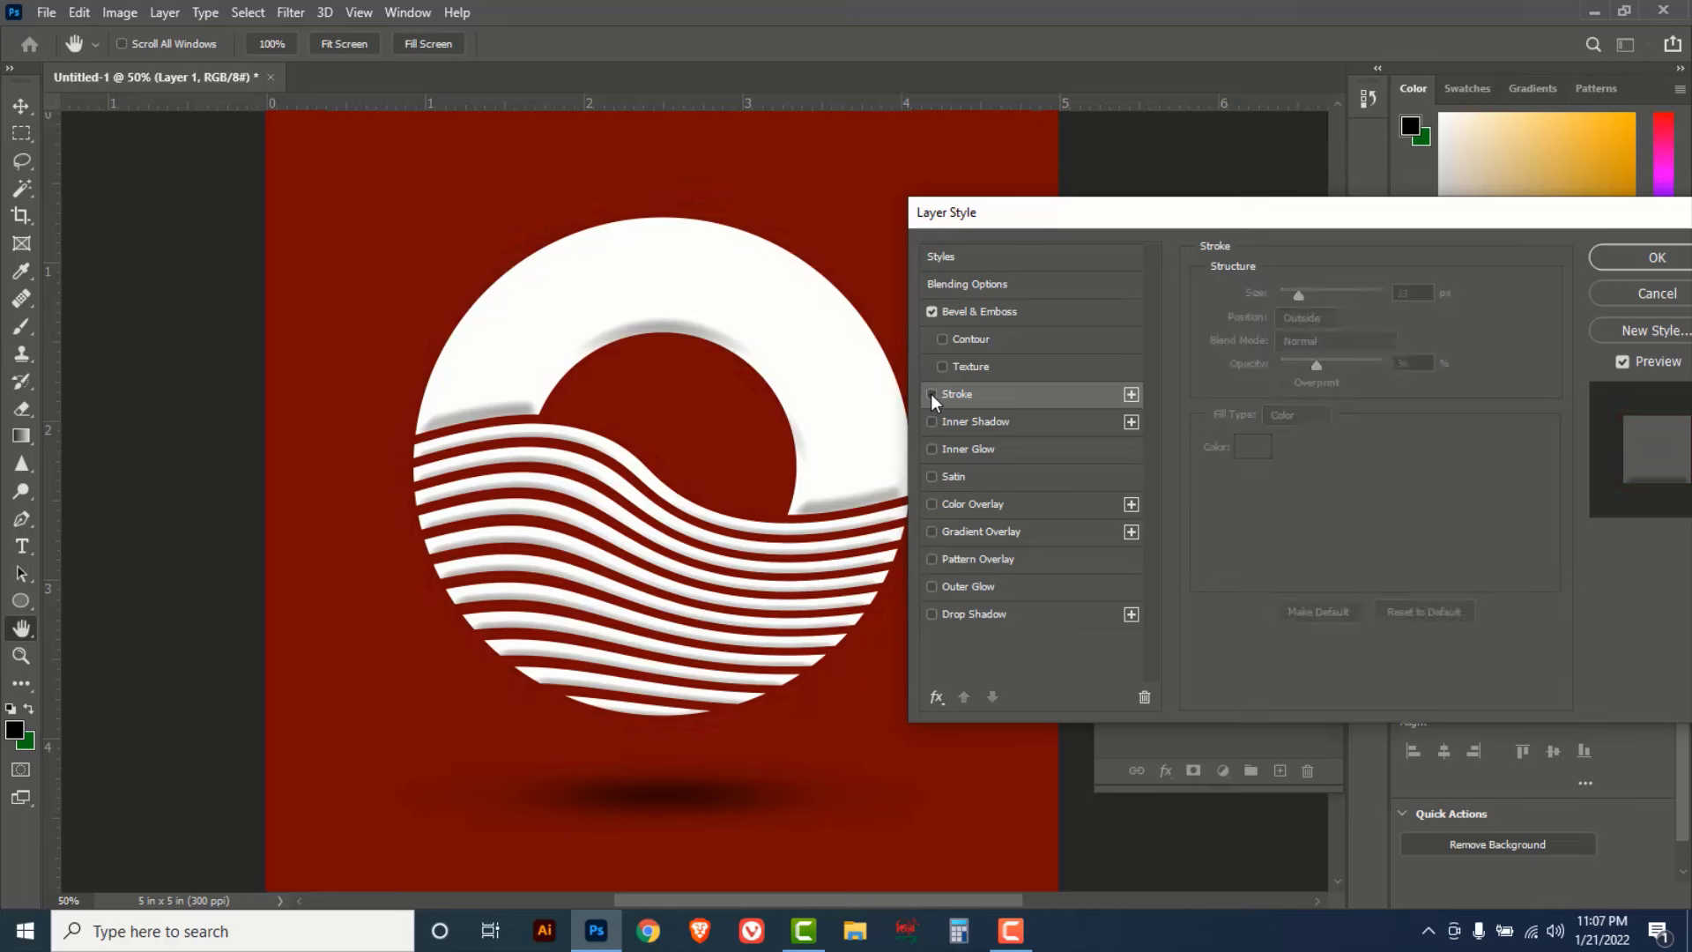
pyautogui.click(1040, 313)
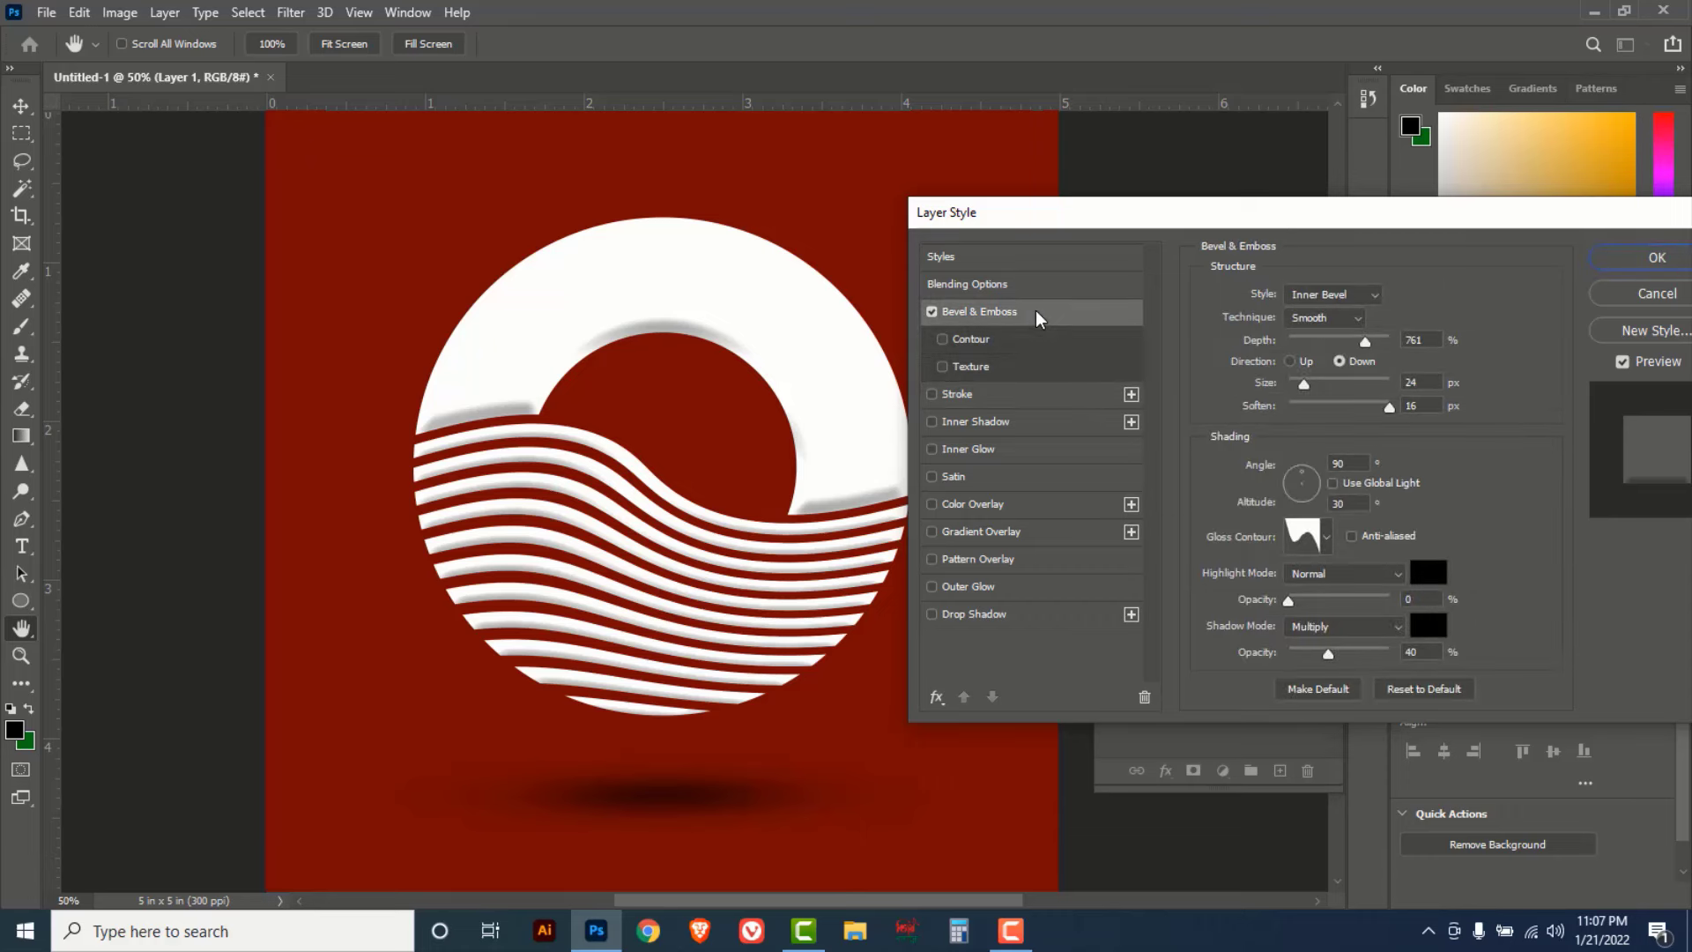
# - Confirm the Layer Style, then Save As 'ocan logo' in Photoshop (*.PSD) format
pyautogui.click(1635, 261)
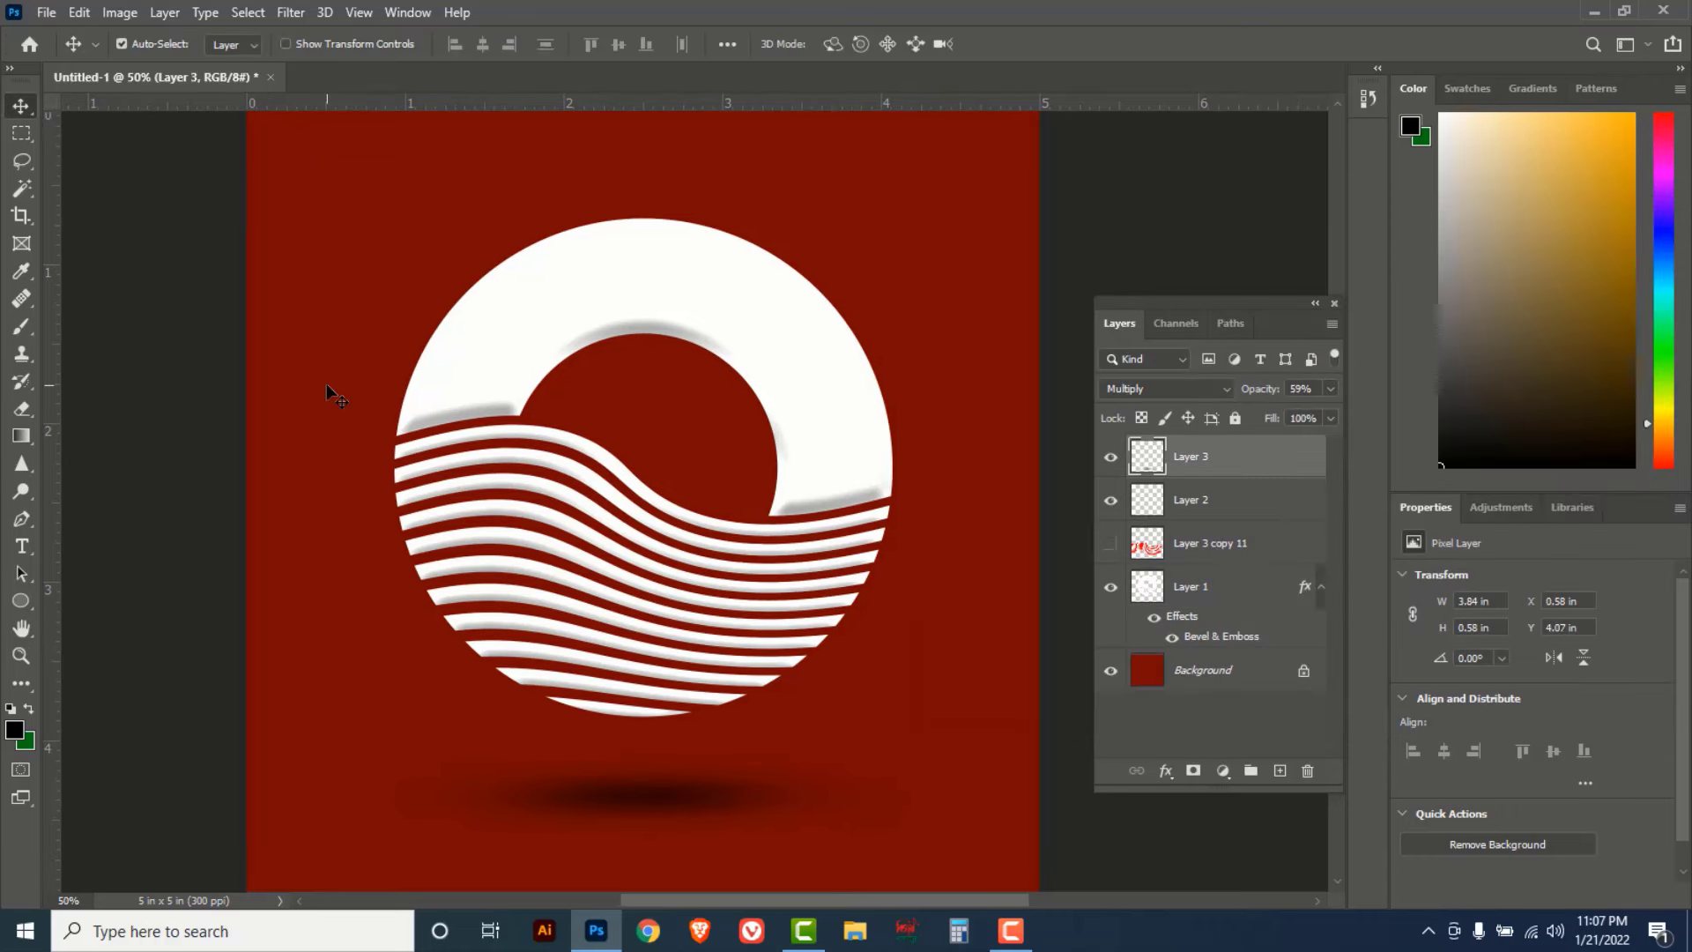
pyautogui.click(46, 13)
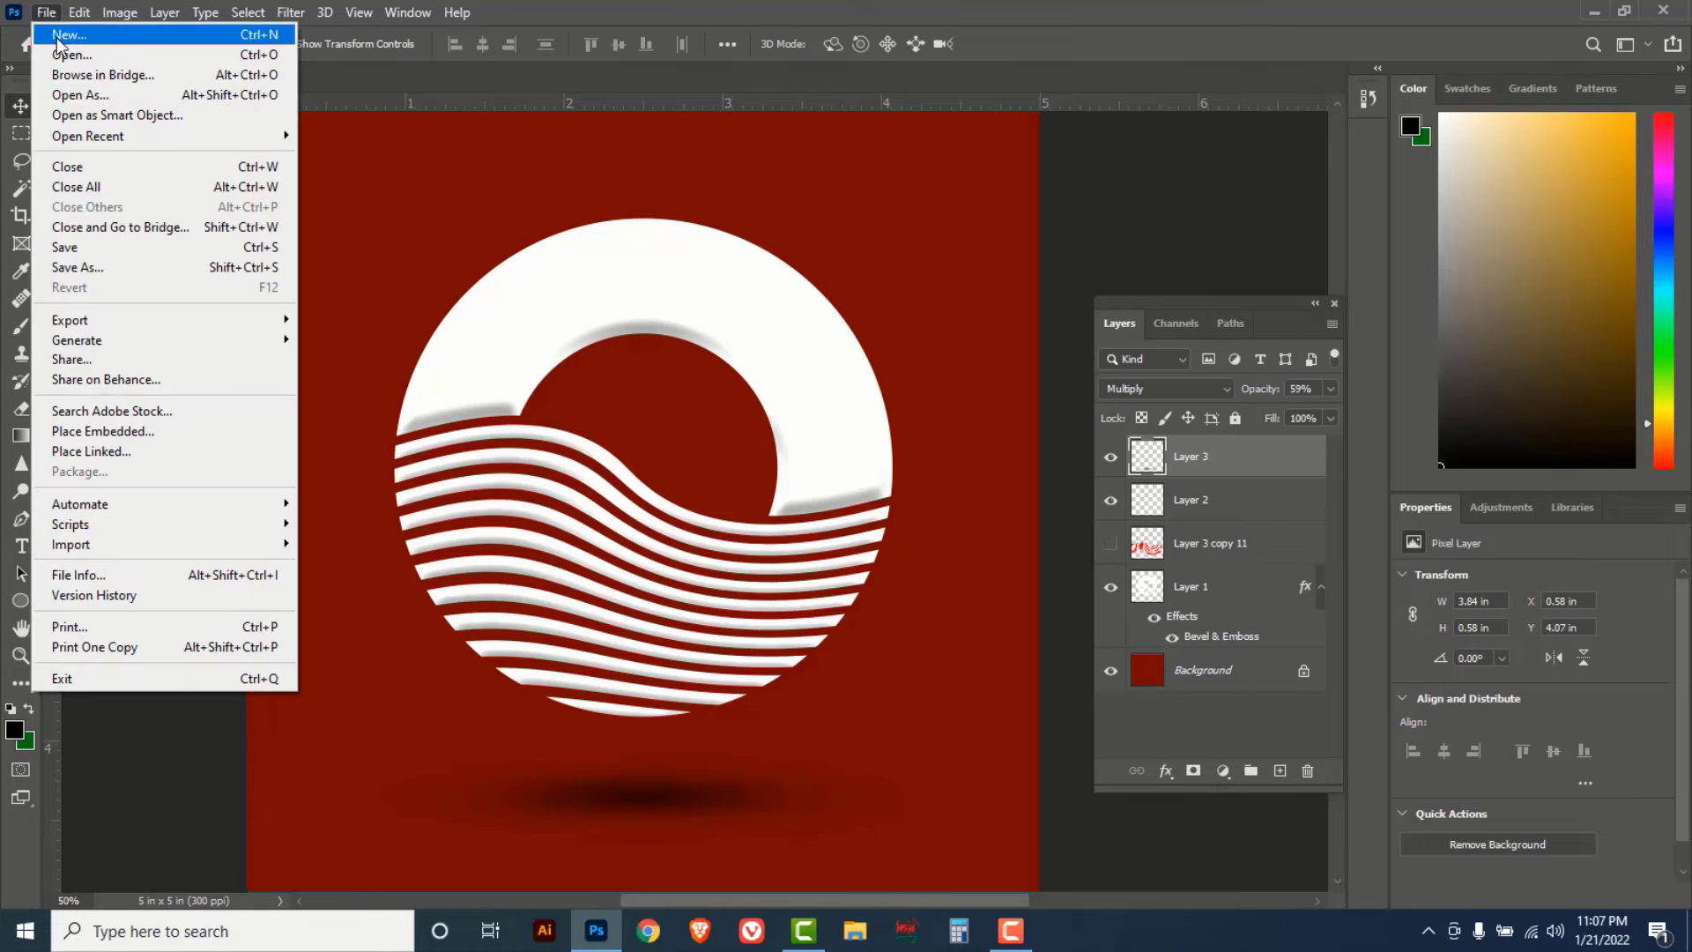
pyautogui.click(85, 268)
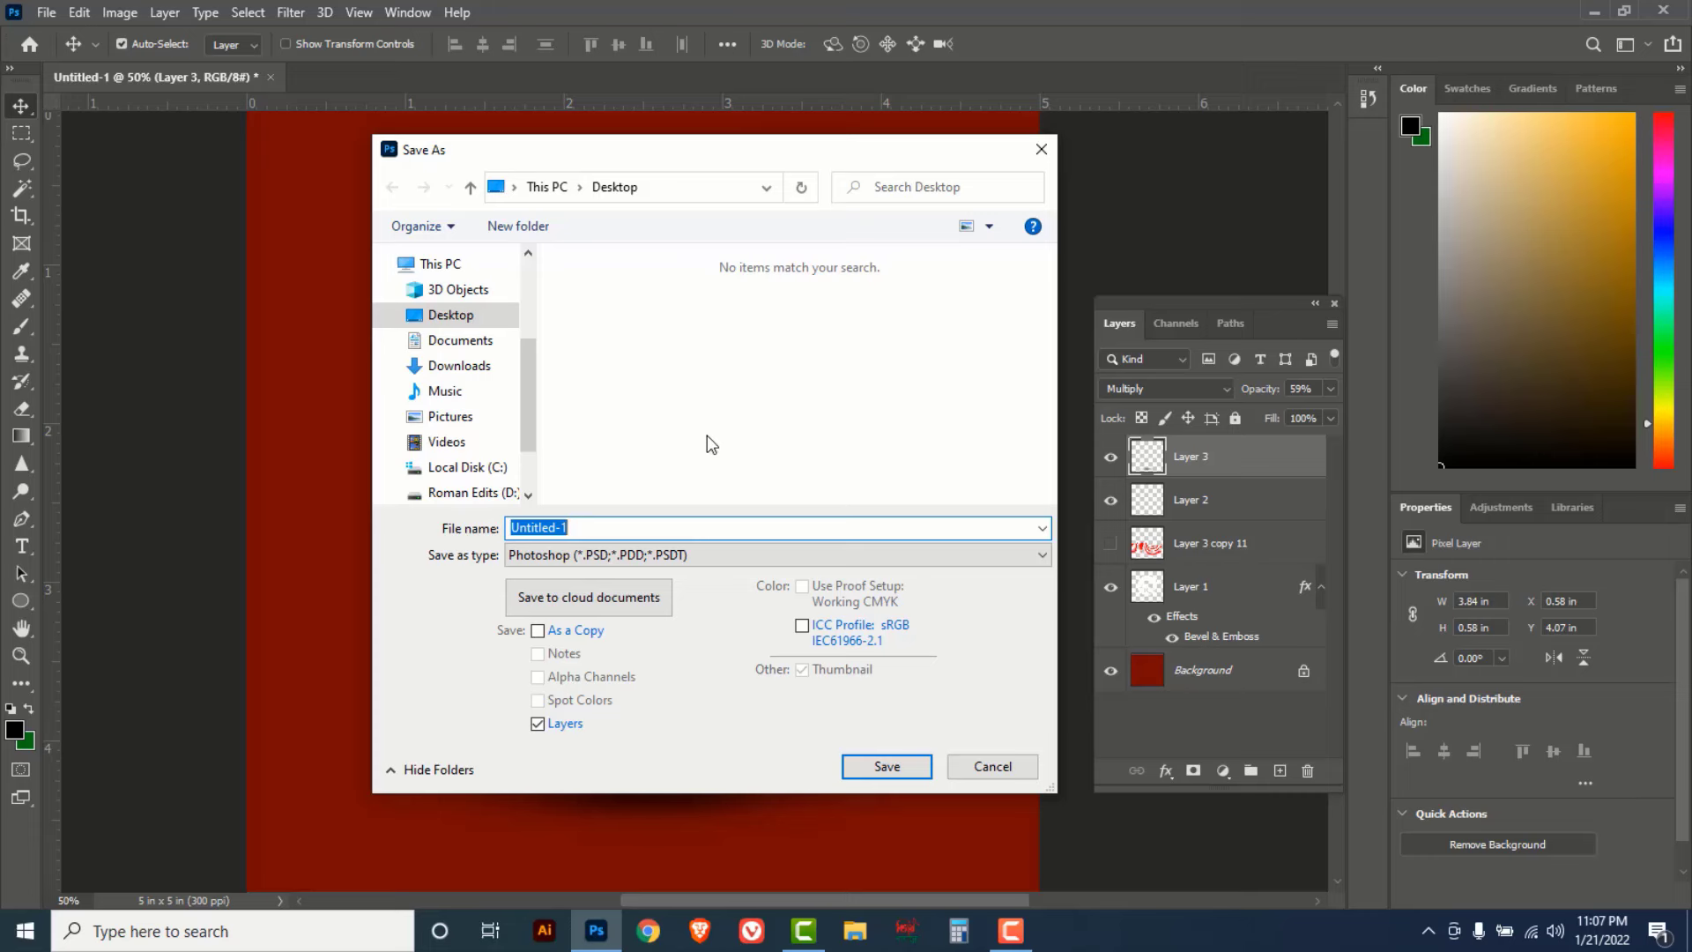
pyautogui.write('ocan ')
pyautogui.write('logo')
pyautogui.click(702, 553)
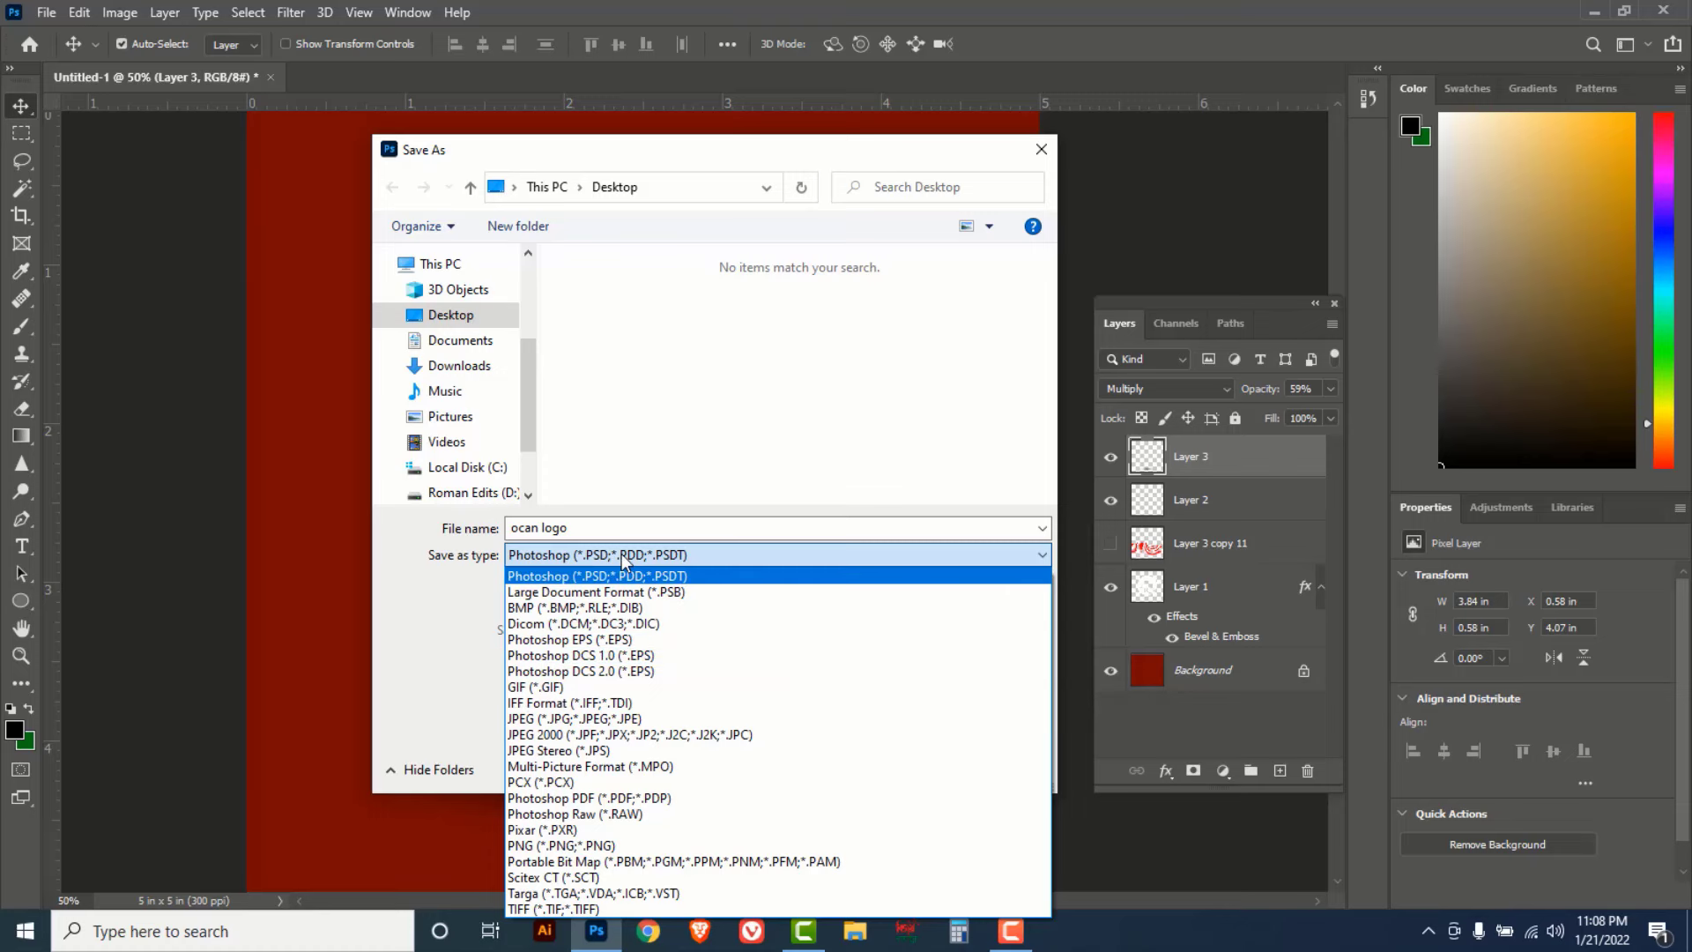
pyautogui.click(934, 410)
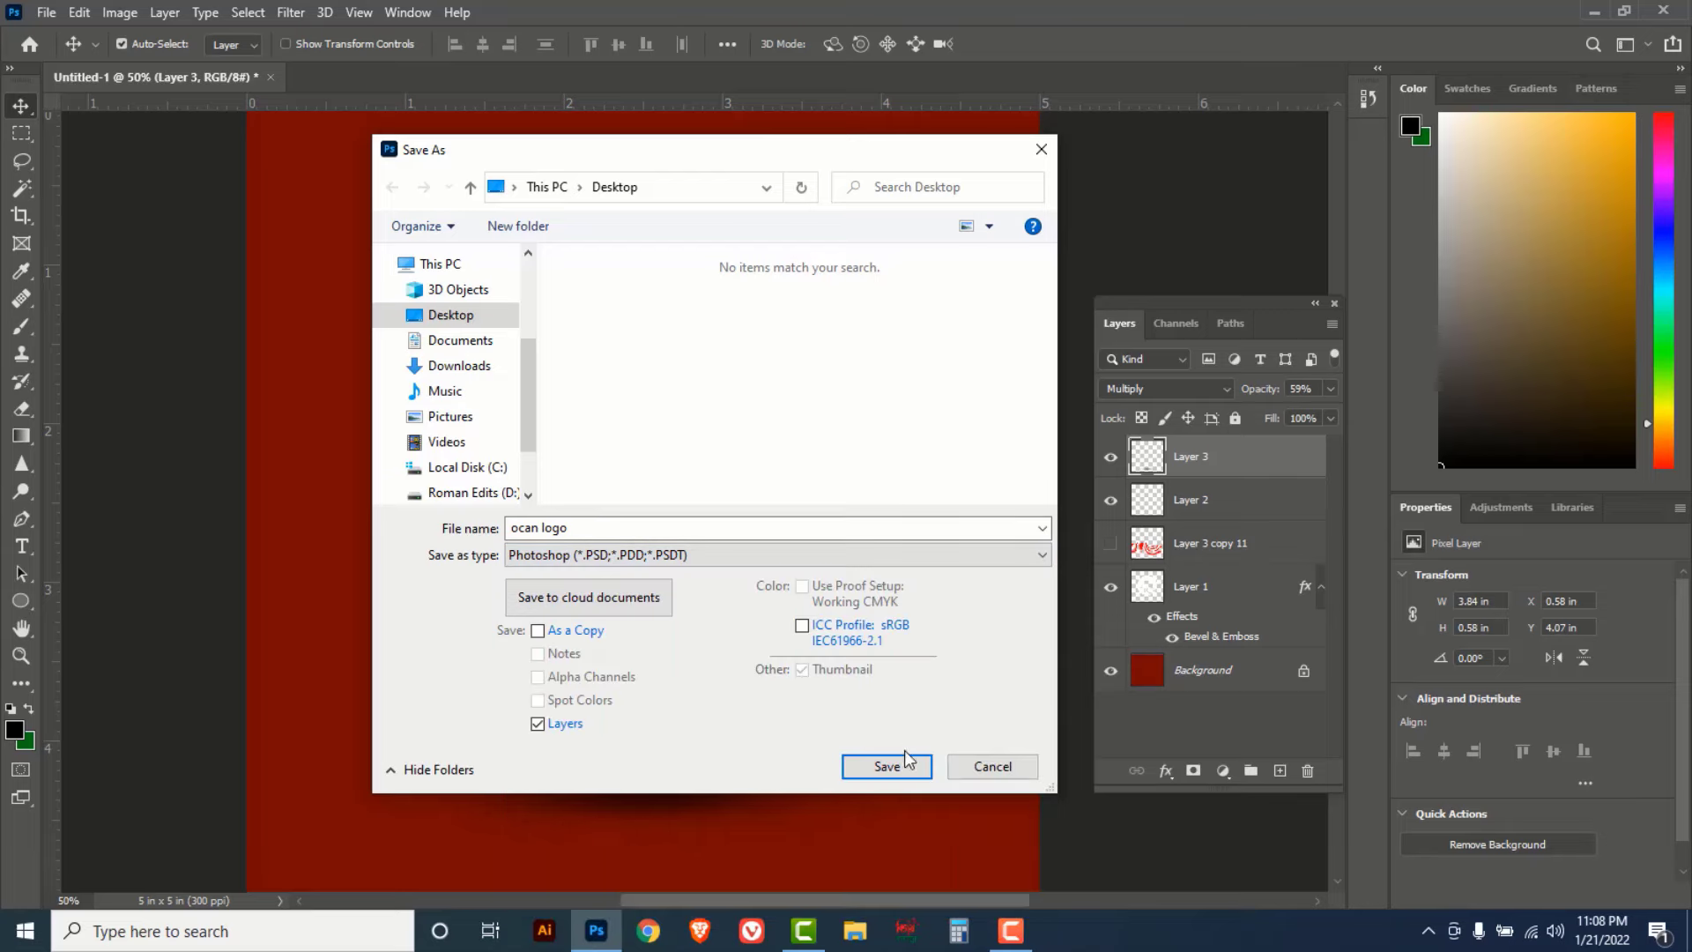
pyautogui.click(885, 765)
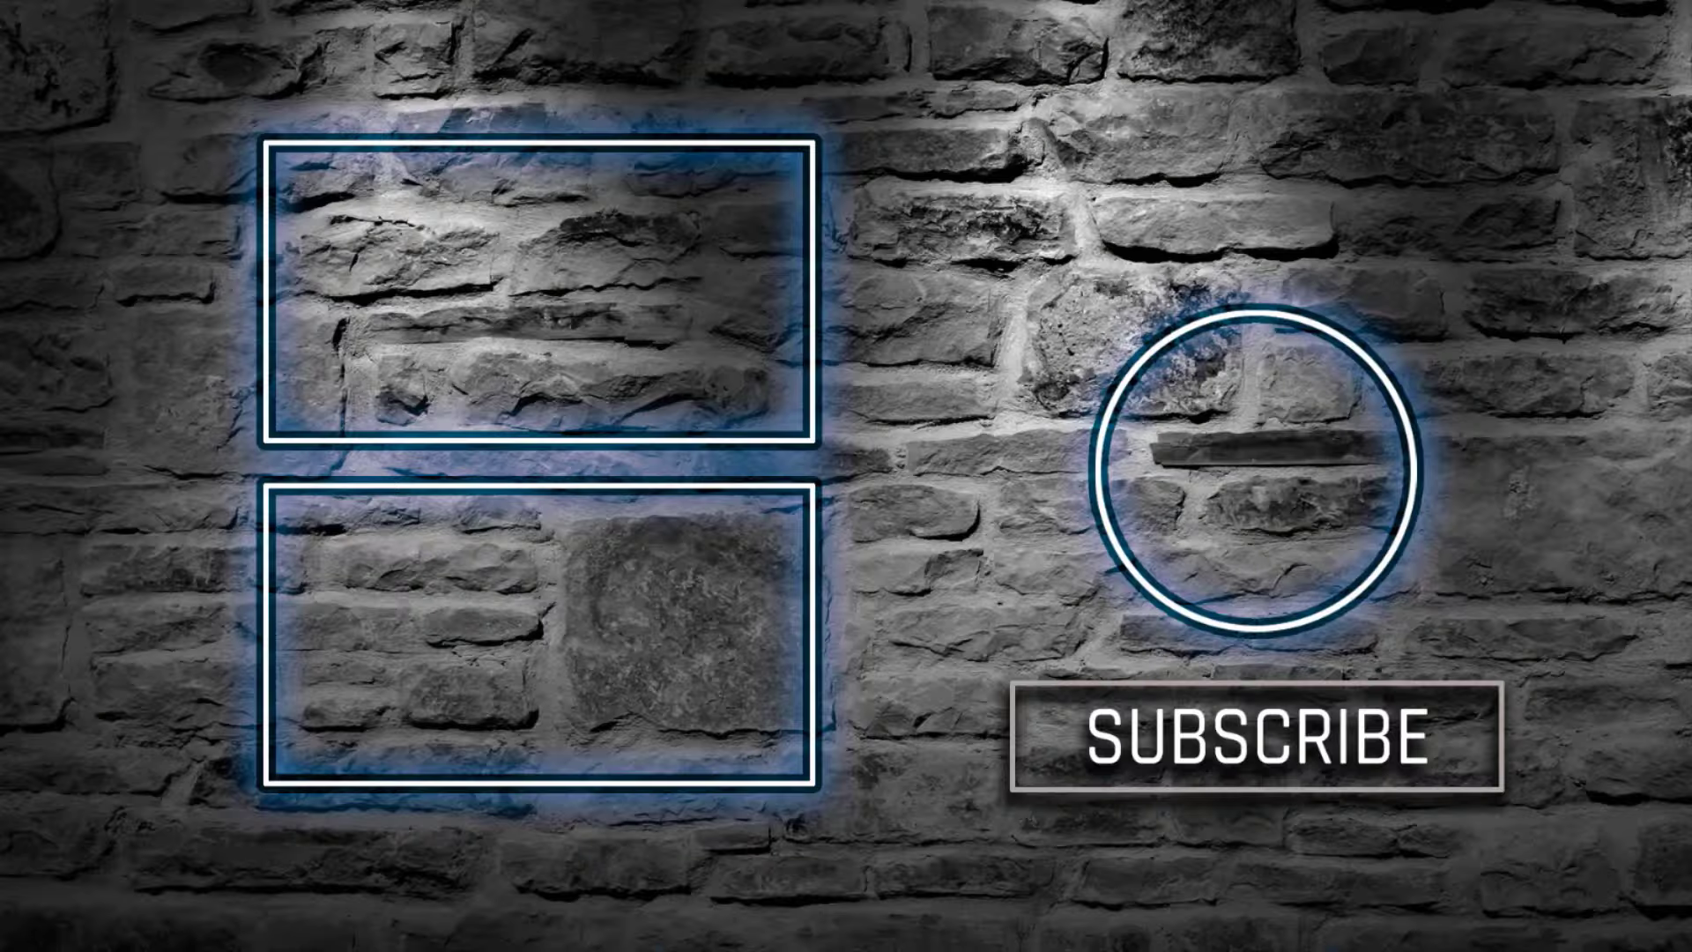